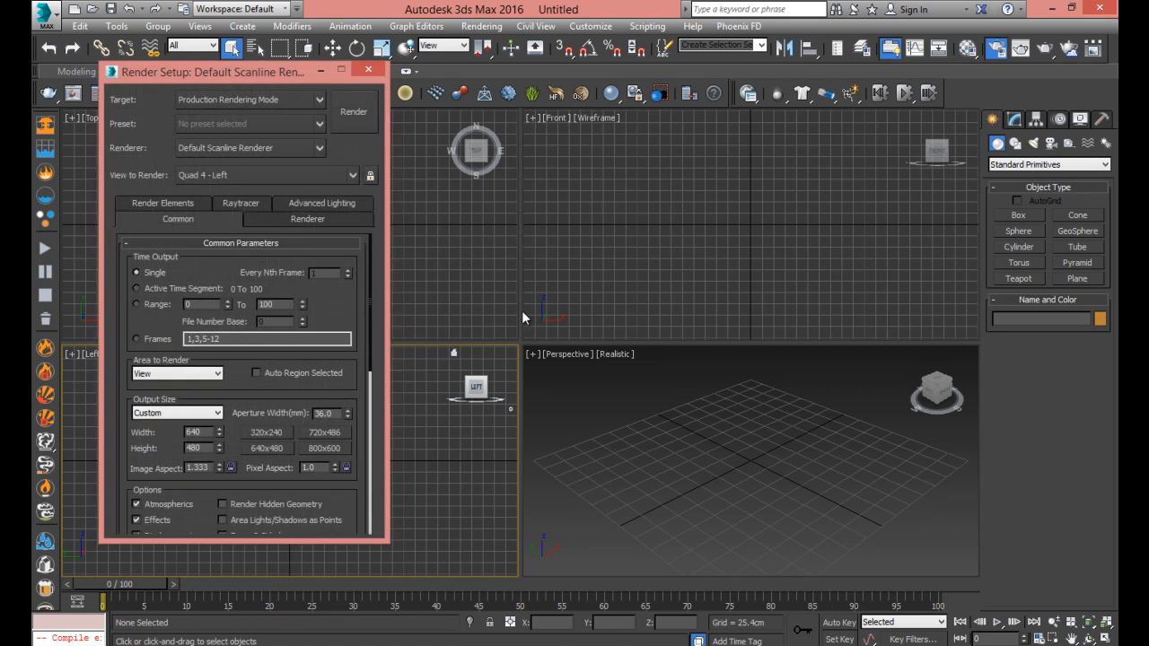
Set the renderer to V-Ray Adv 3.60.03 and disable global illumination
drag(183, 81, 389, 76)
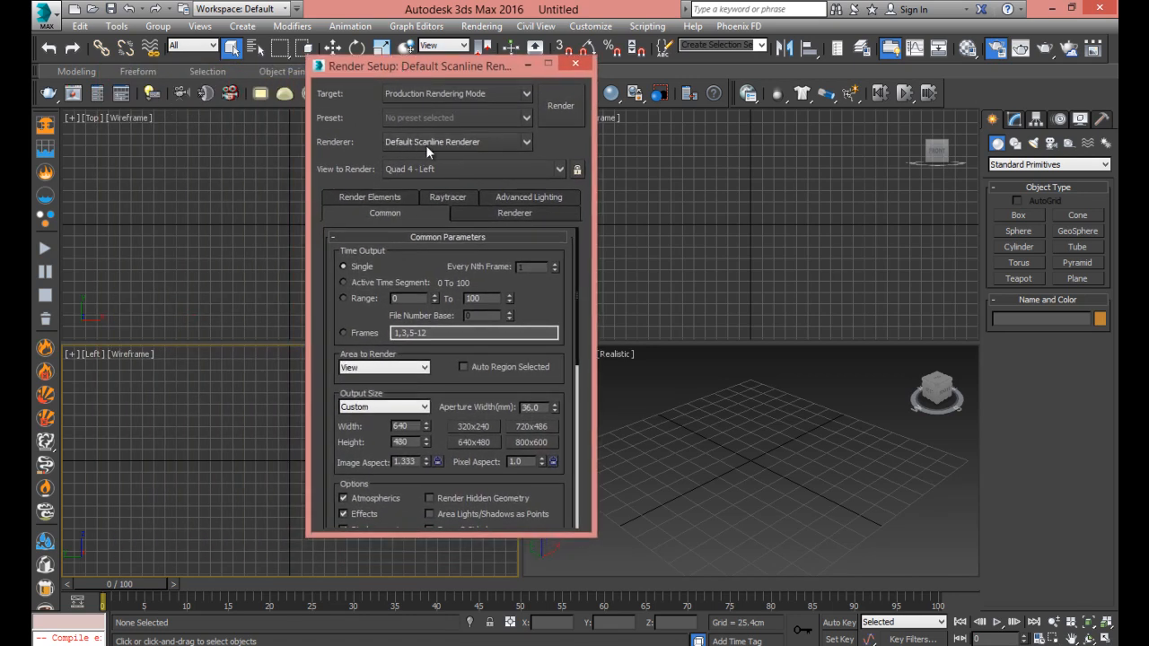
click(429, 144)
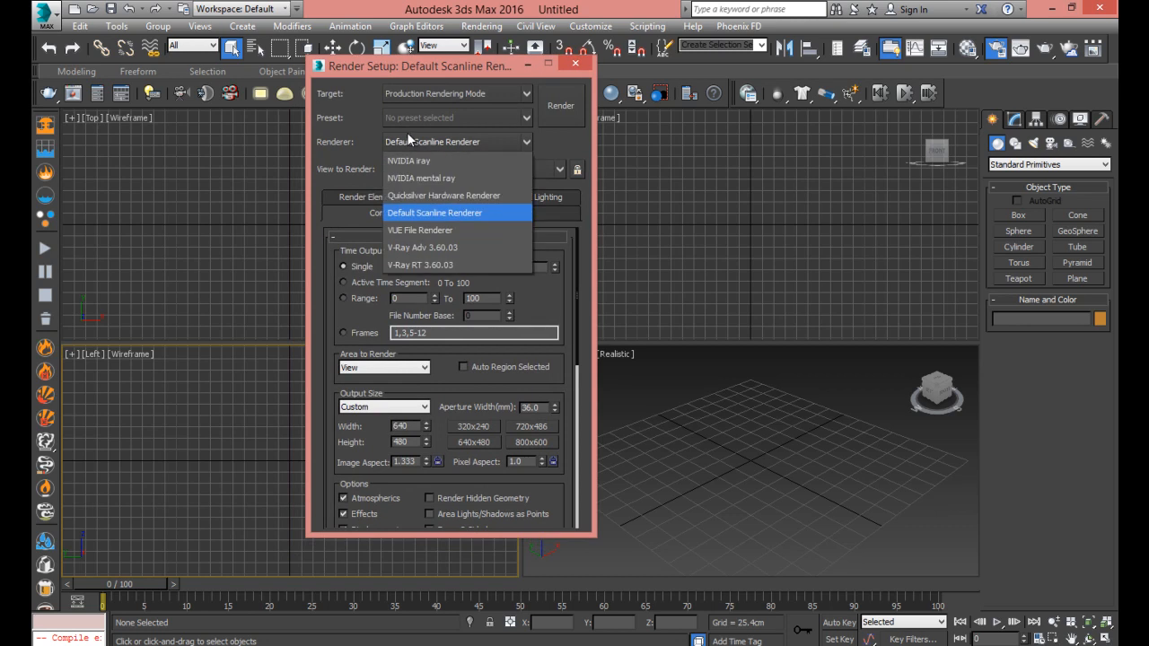
click(453, 249)
click(428, 198)
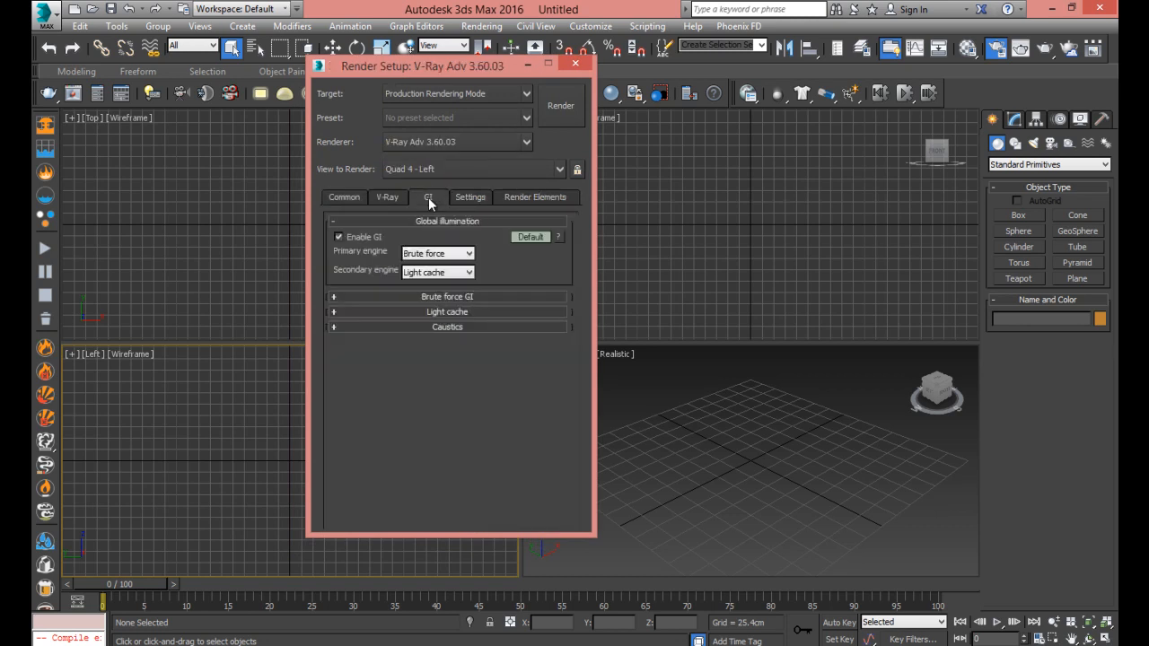
click(356, 236)
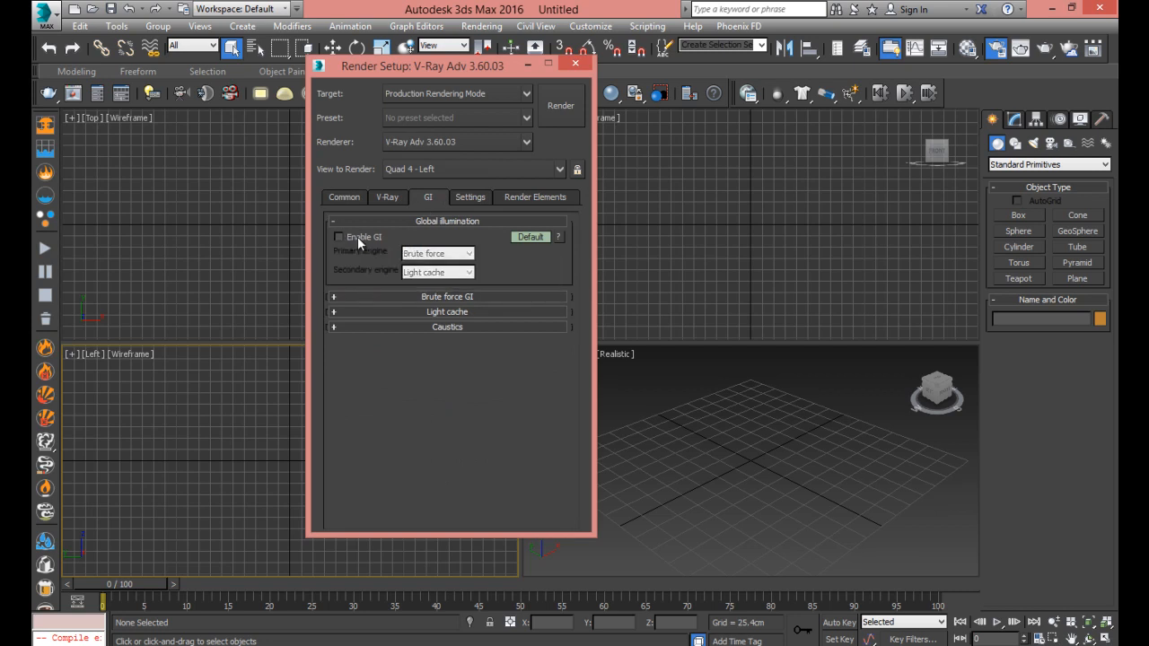
Set the V-Ray image sampler type to Bucket and close the render setup
click(391, 199)
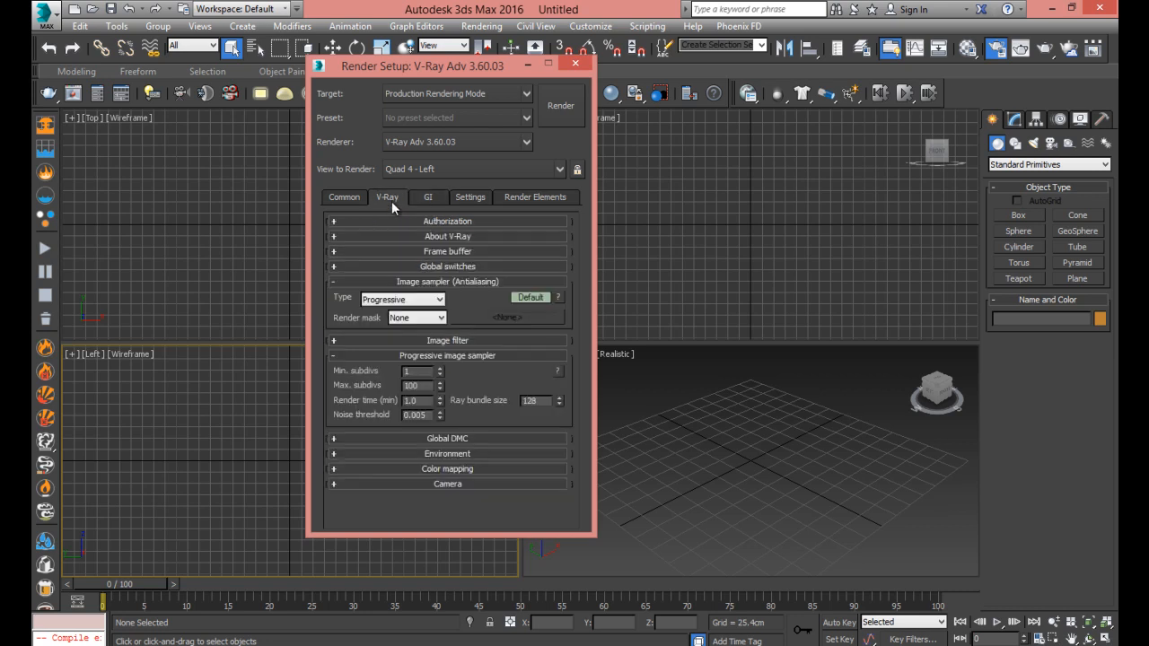
click(391, 301)
click(391, 317)
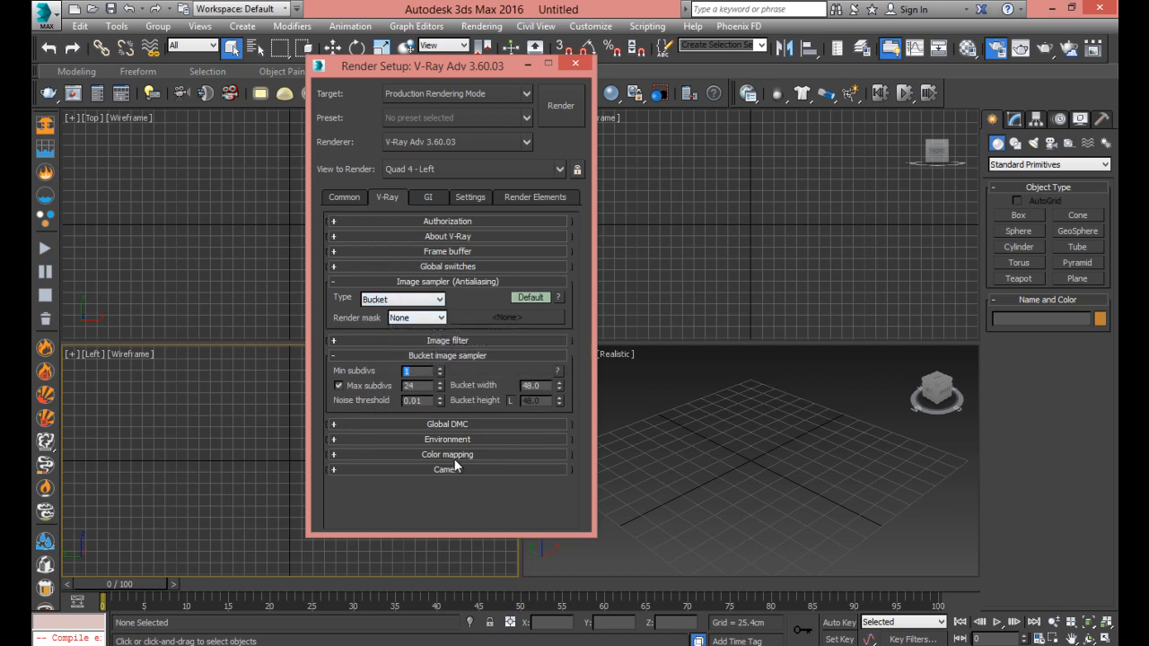
click(574, 63)
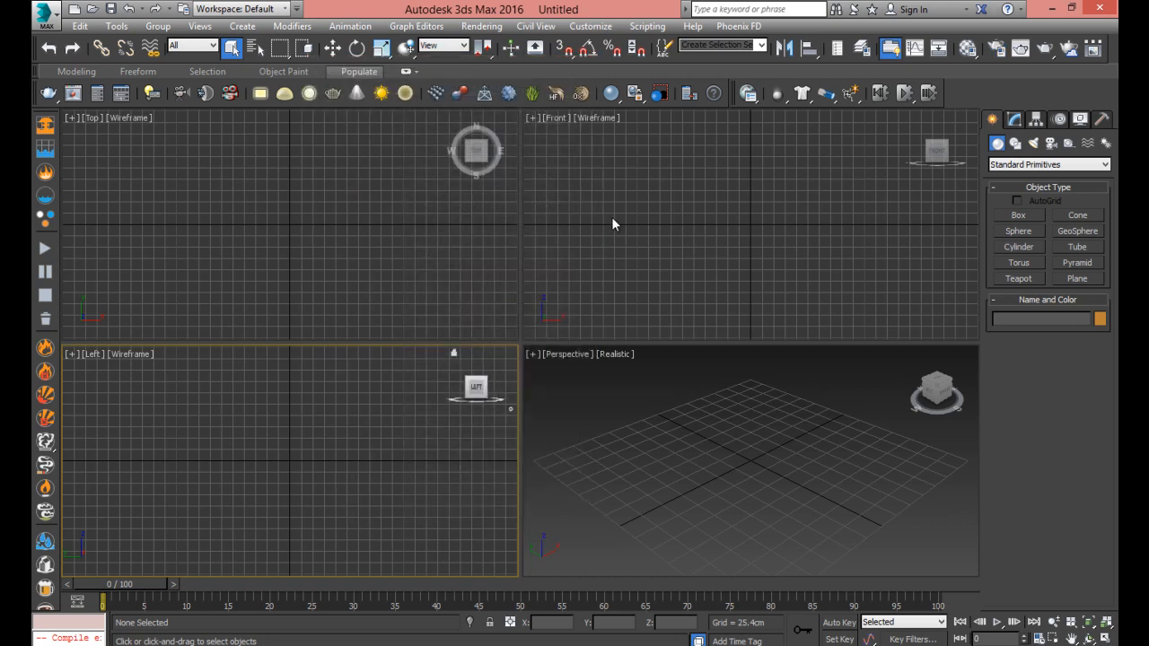
Draw a ground plane about 1217 cm long and 930 cm wide in the Top view and colour it orange-brown
click(1075, 279)
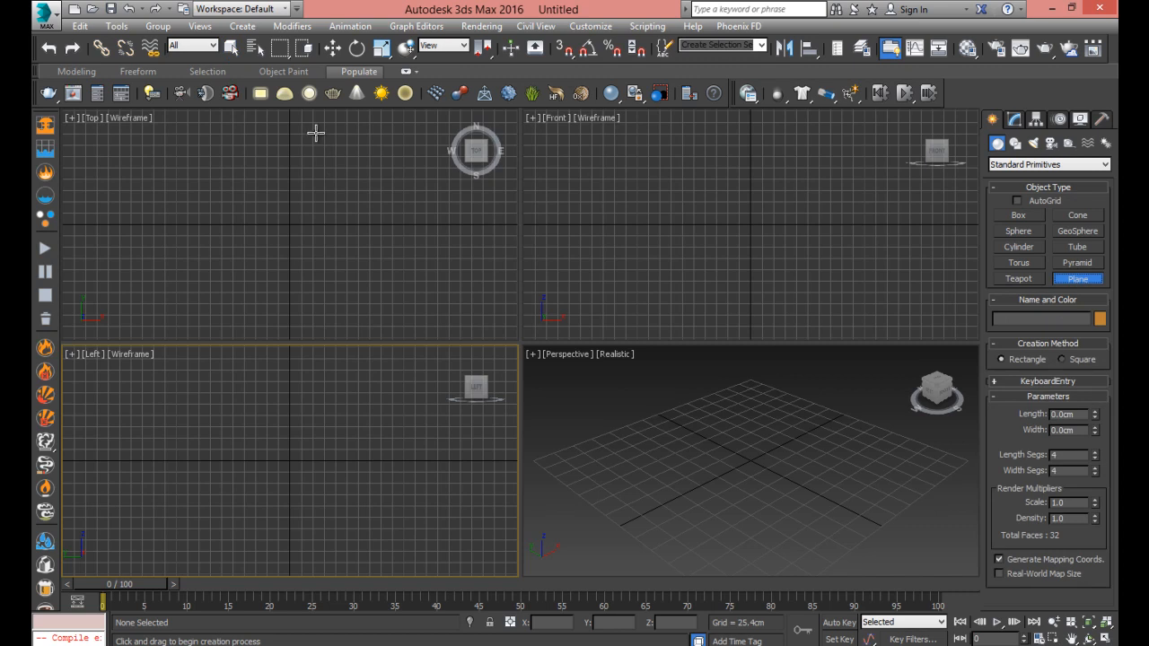
drag(298, 133, 714, 645)
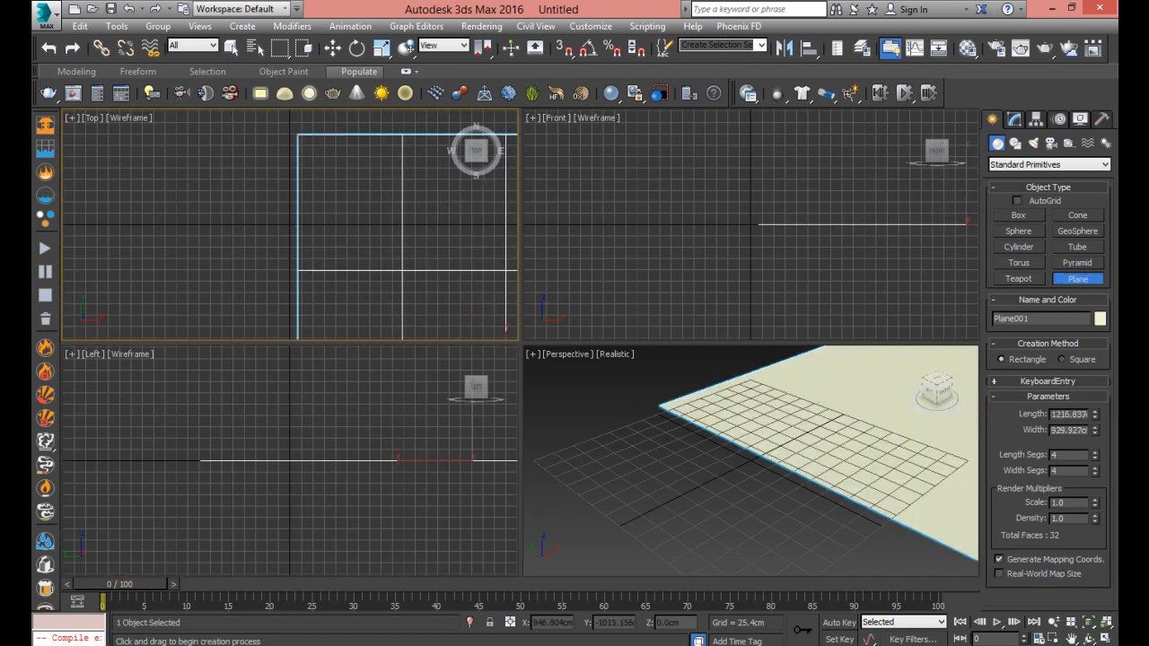
click(1101, 319)
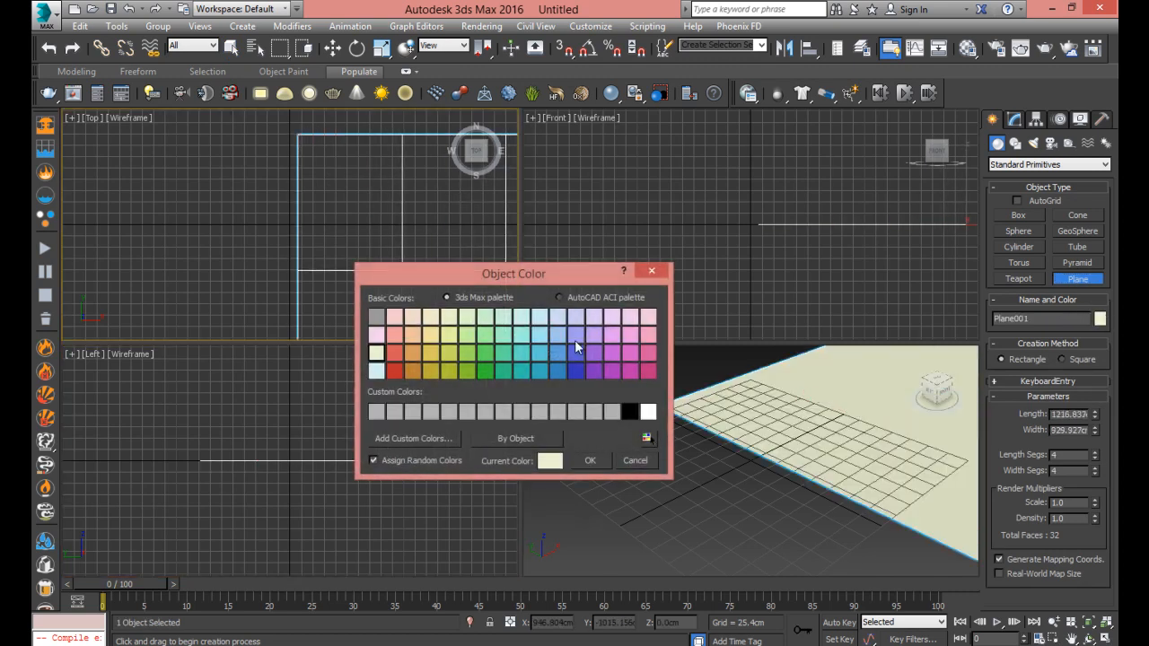
click(415, 372)
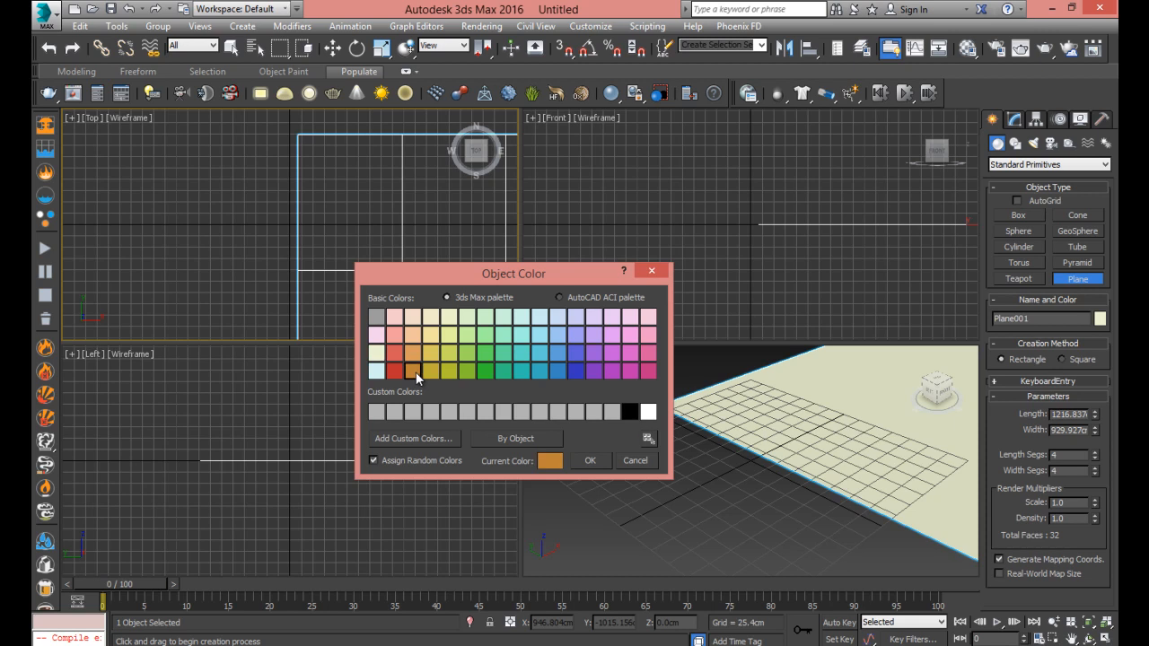
click(589, 461)
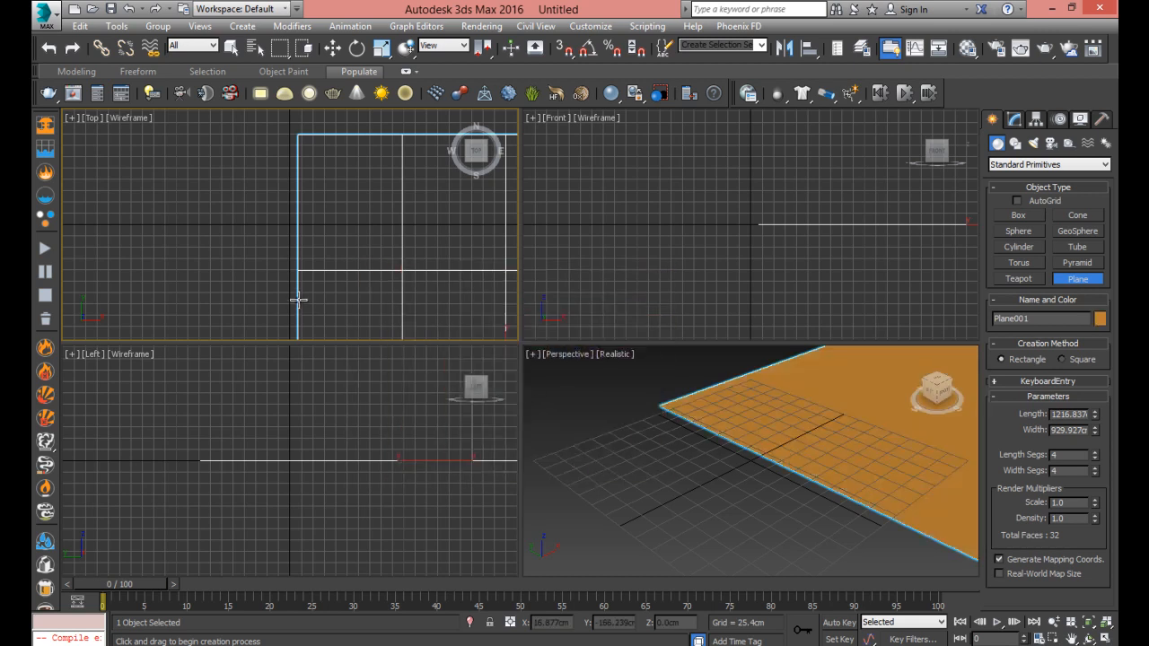
Centre the plane at the world origin by setting its absolute X and Y positions to 0
right_click(333, 49)
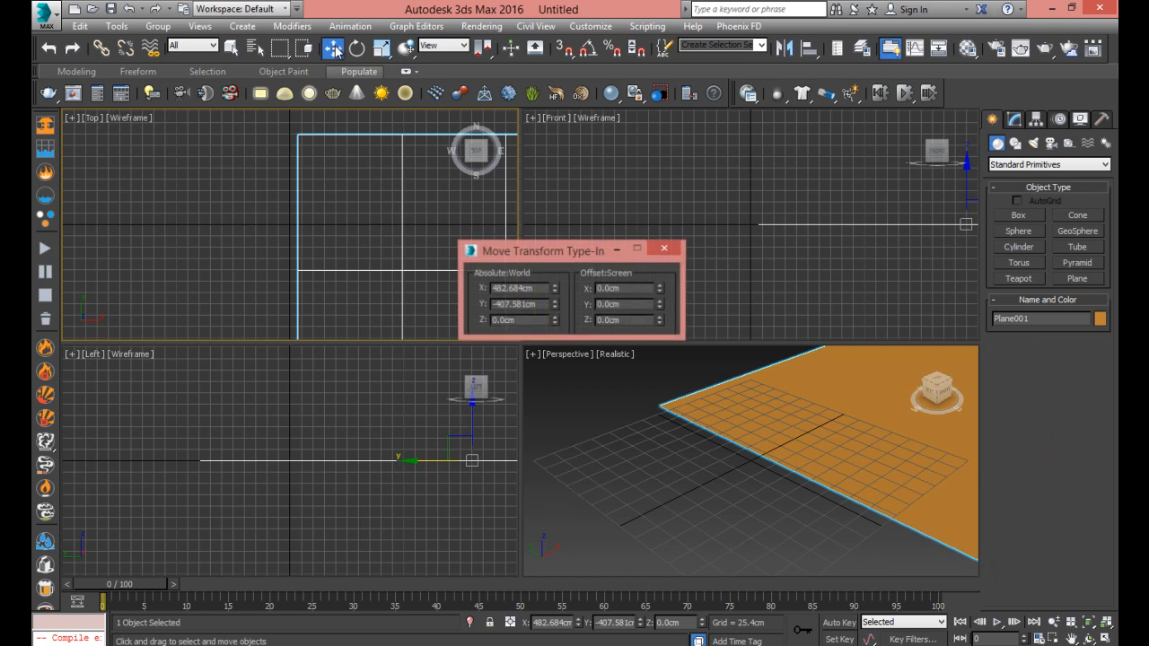
right_click(555, 290)
right_click(554, 305)
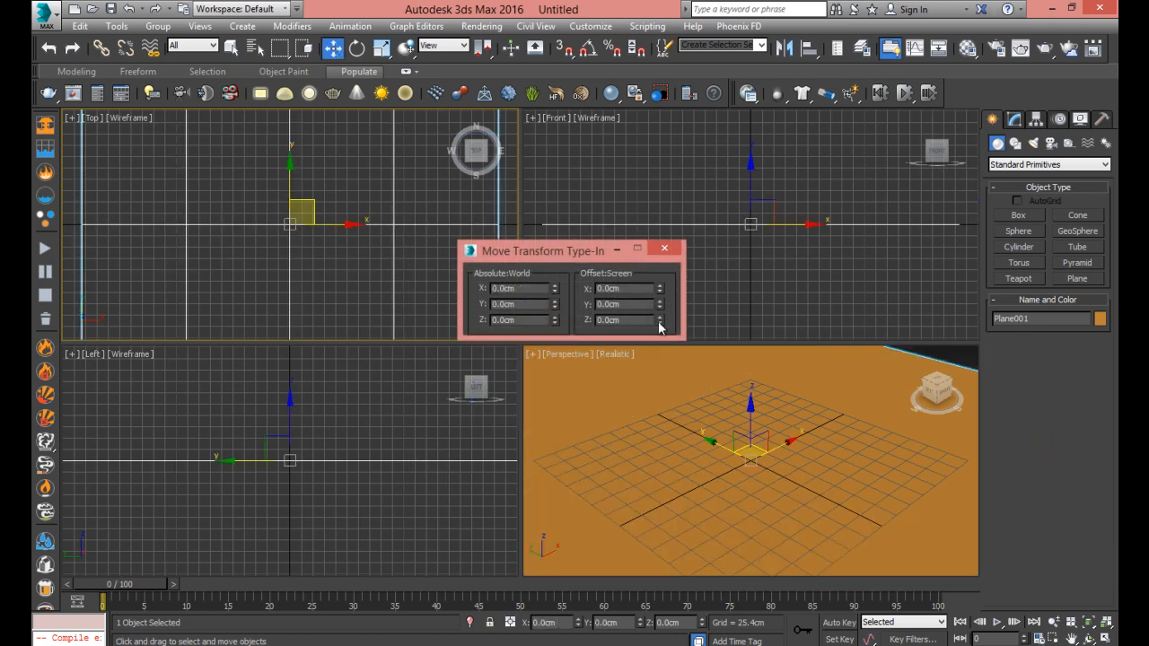
click(664, 249)
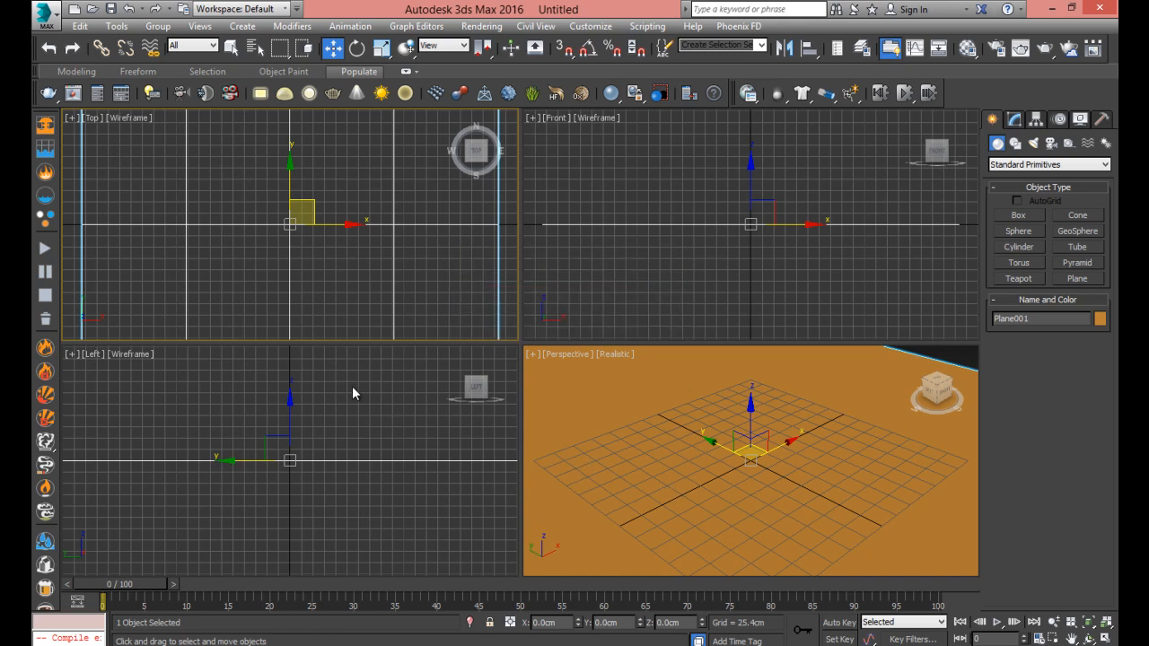
Import the Rex_1 FBX character from the FromDaz/Daz_Characters/Rex_1 folder with Animation included and the file content set to Add
click(50, 15)
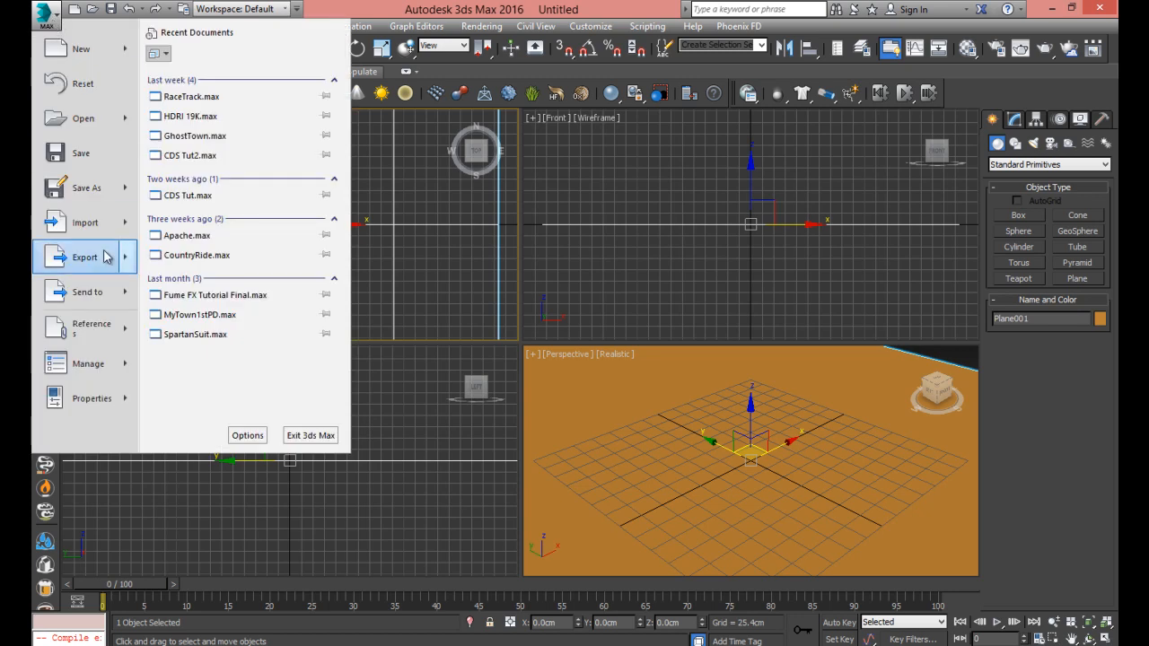
click(85, 223)
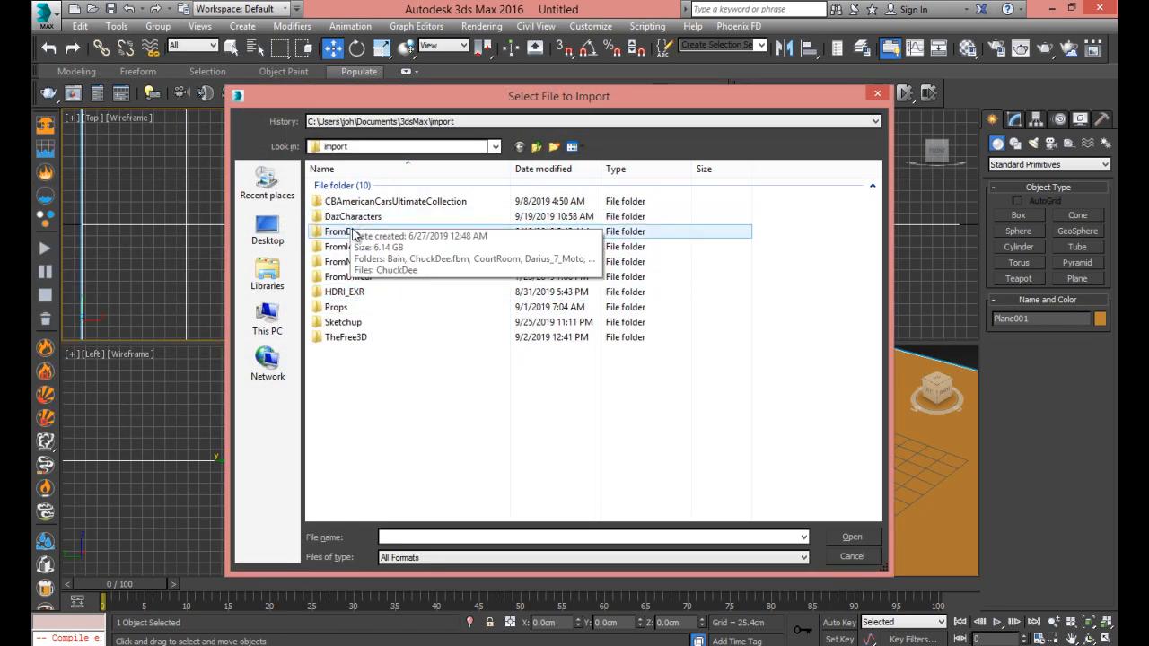
double_click(352, 231)
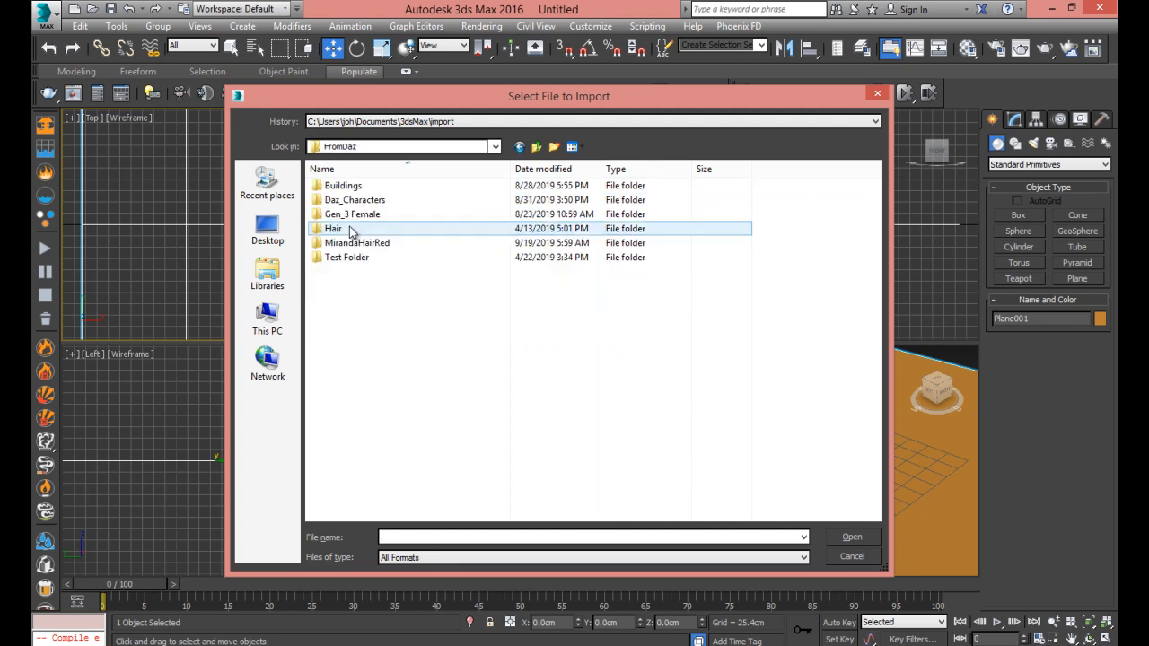
double_click(345, 200)
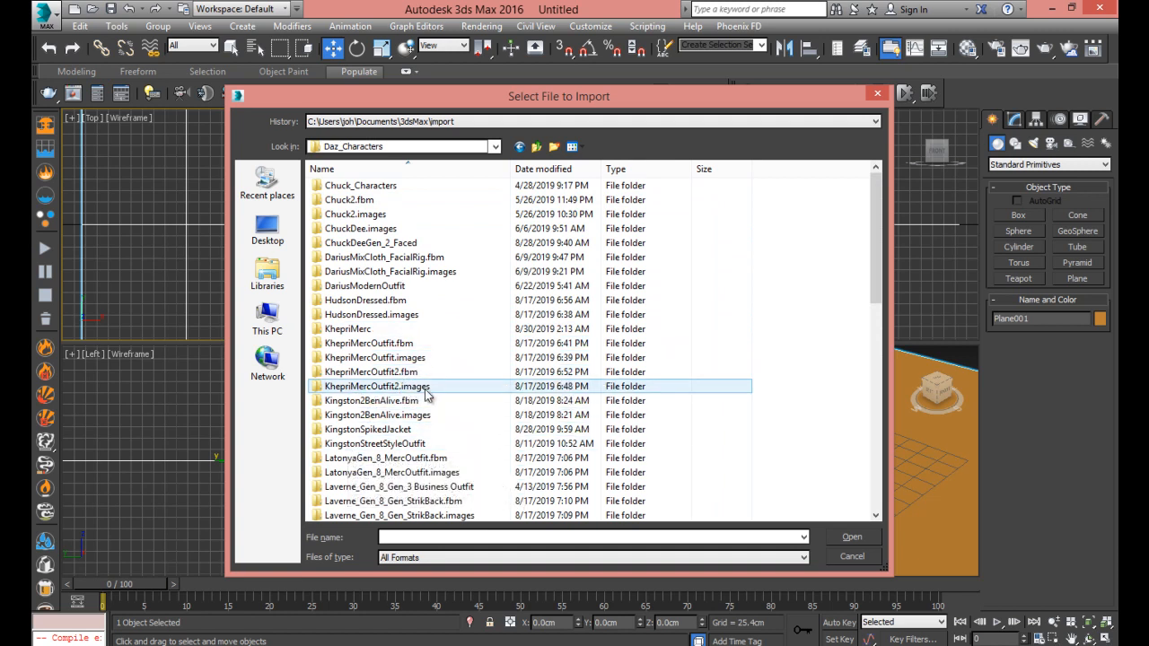
scroll(386, 462, down, 2)
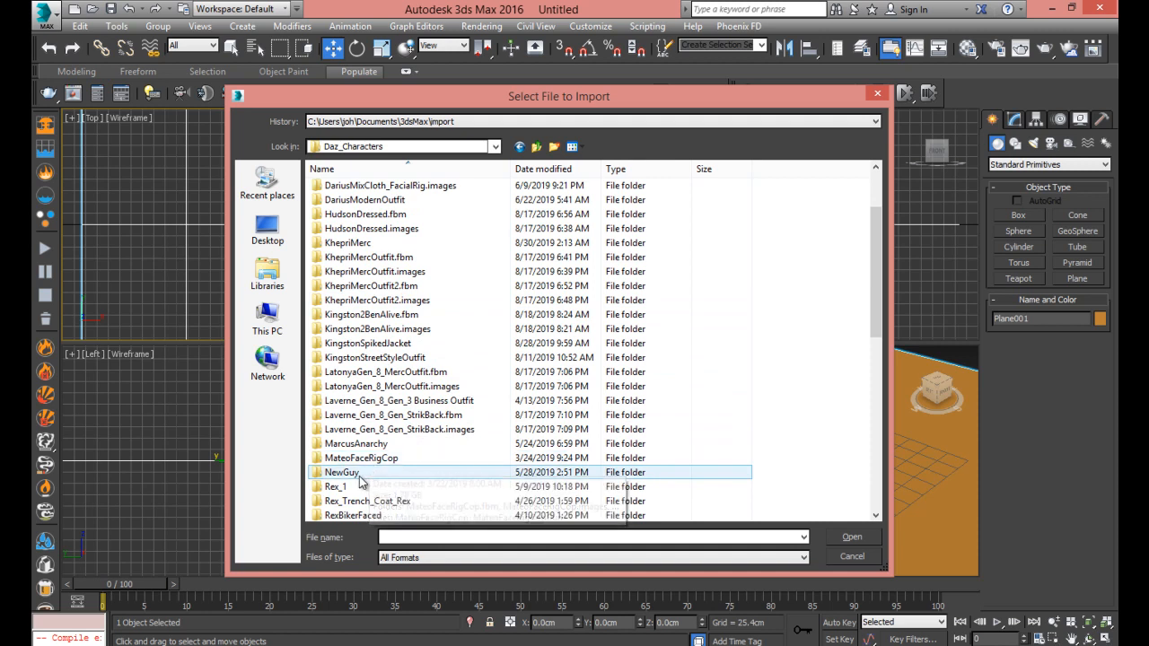
scroll(377, 467, down, 1)
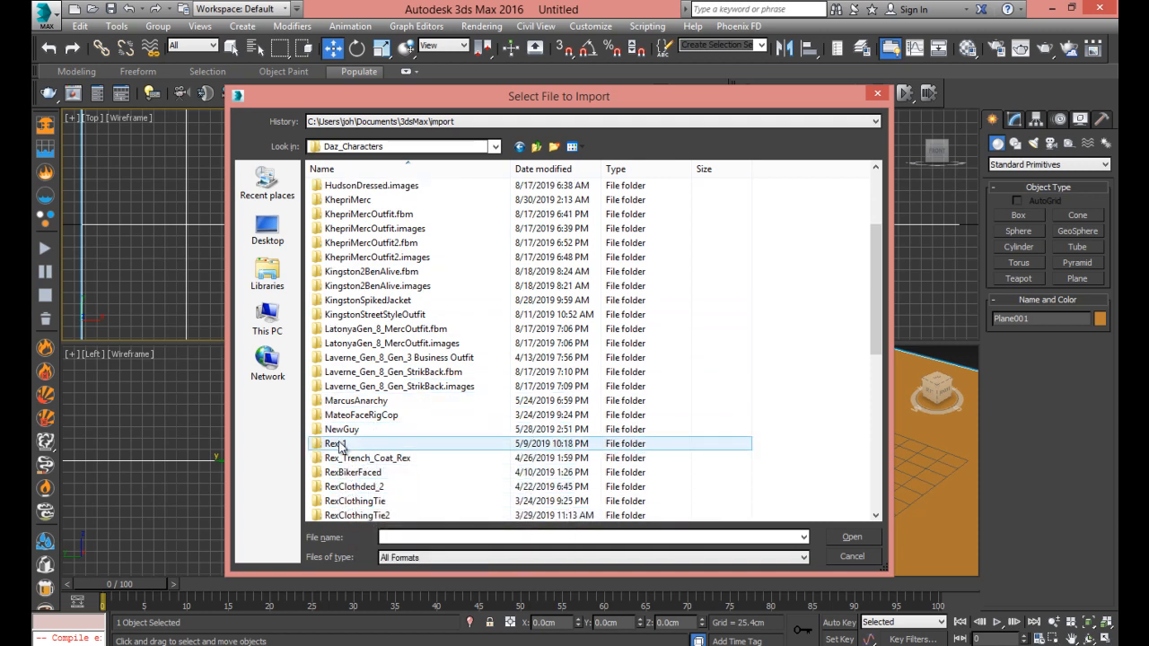
double_click(339, 445)
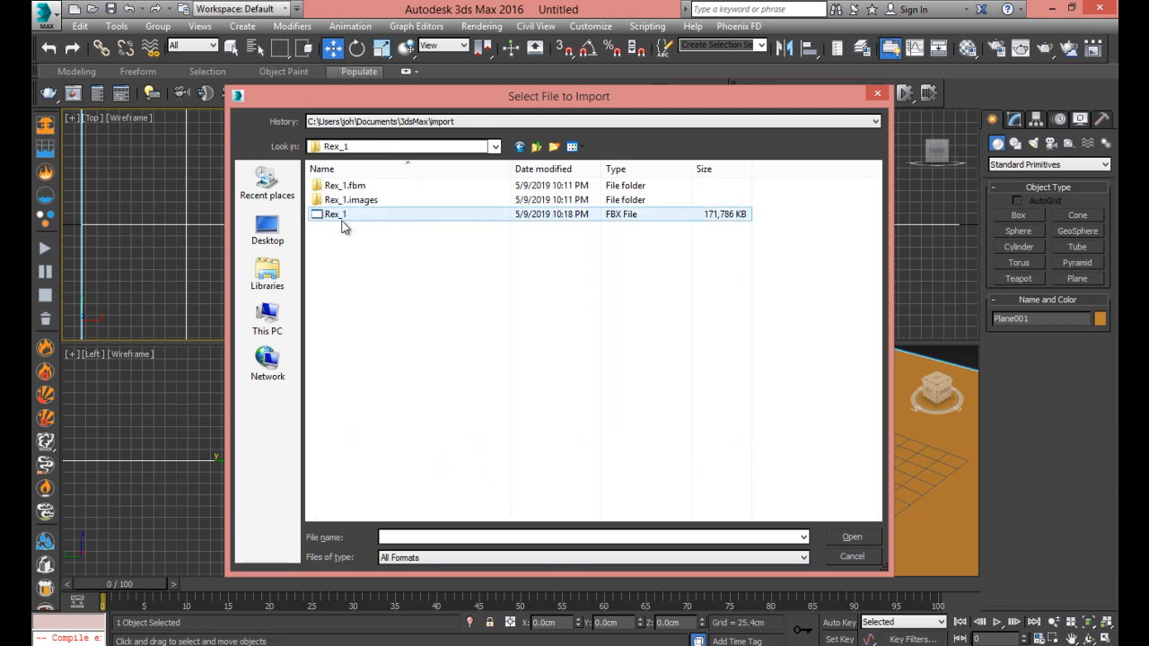
double_click(437, 220)
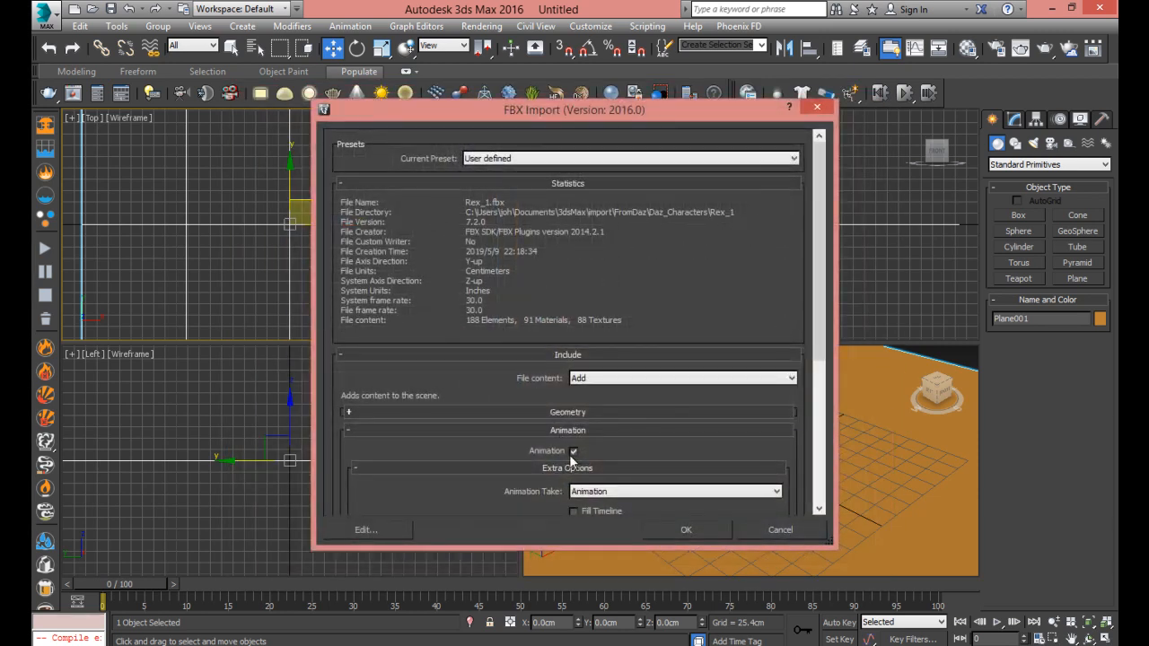
click(692, 537)
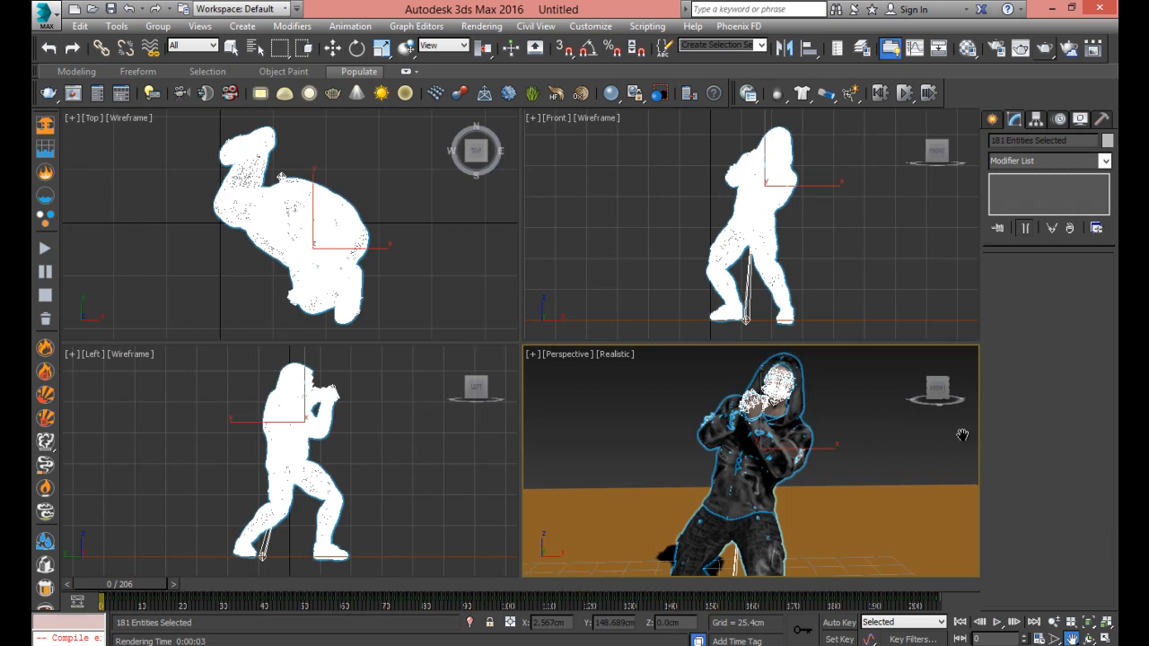
Play the character's animation, stop it at frame 142 and view the figure from slightly above in the Perspective view
click(999, 622)
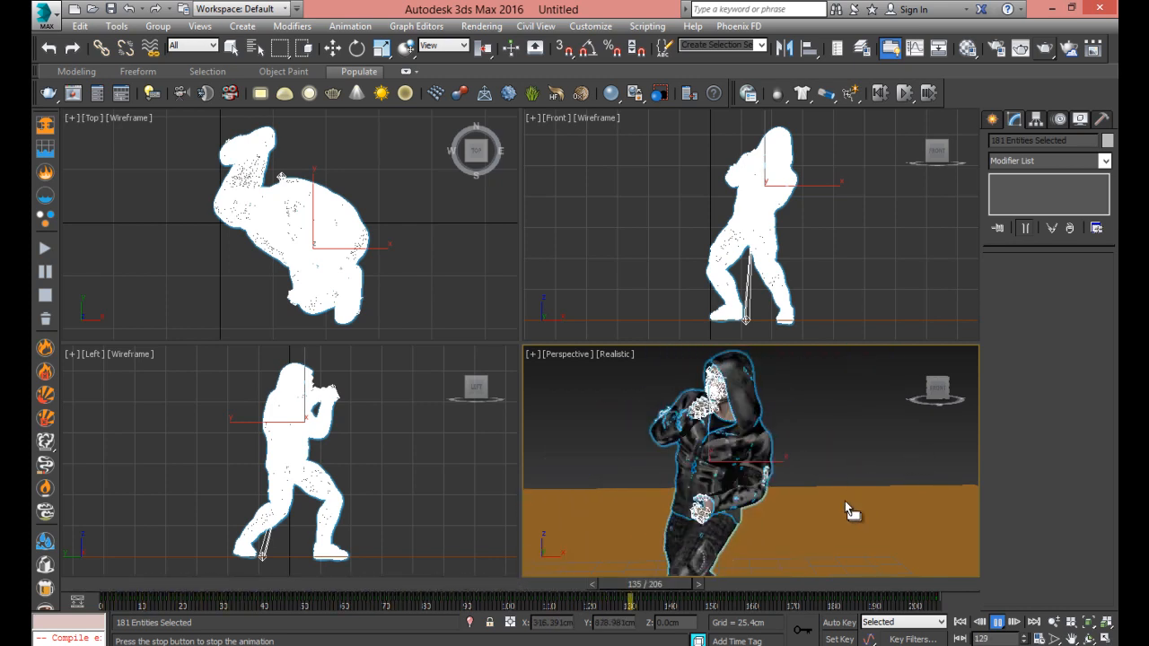
click(672, 585)
key(ctrl+p)
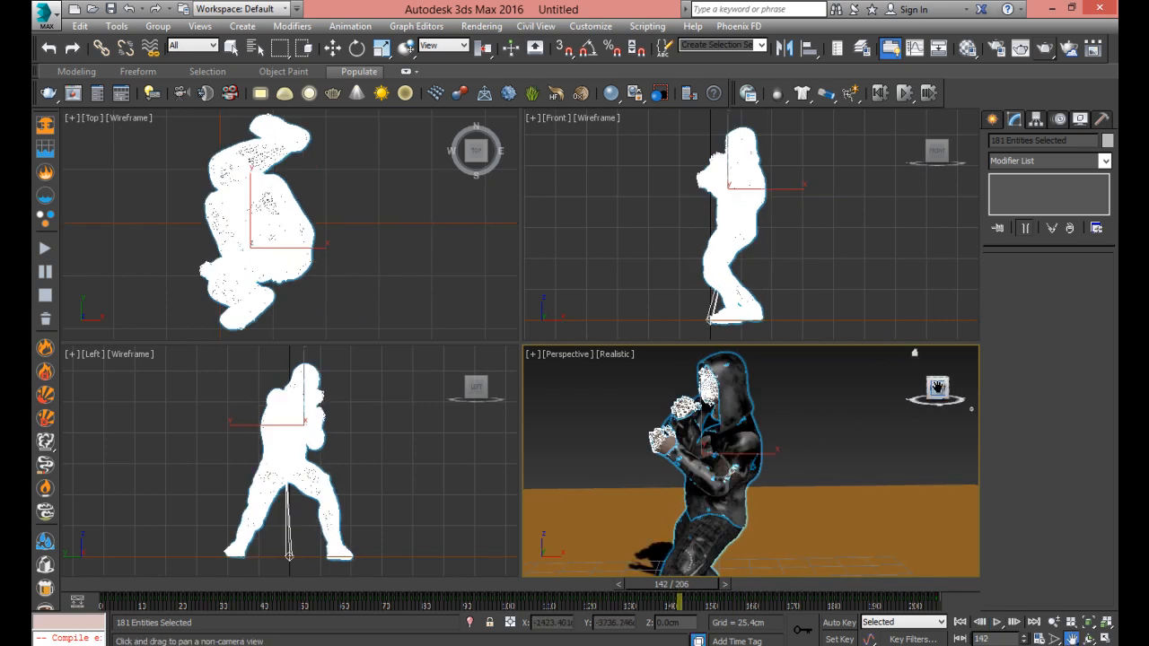
mouse_move(943, 393)
mouse_down()
mouse_move(968, 388)
mouse_move(940, 388)
mouse_up()
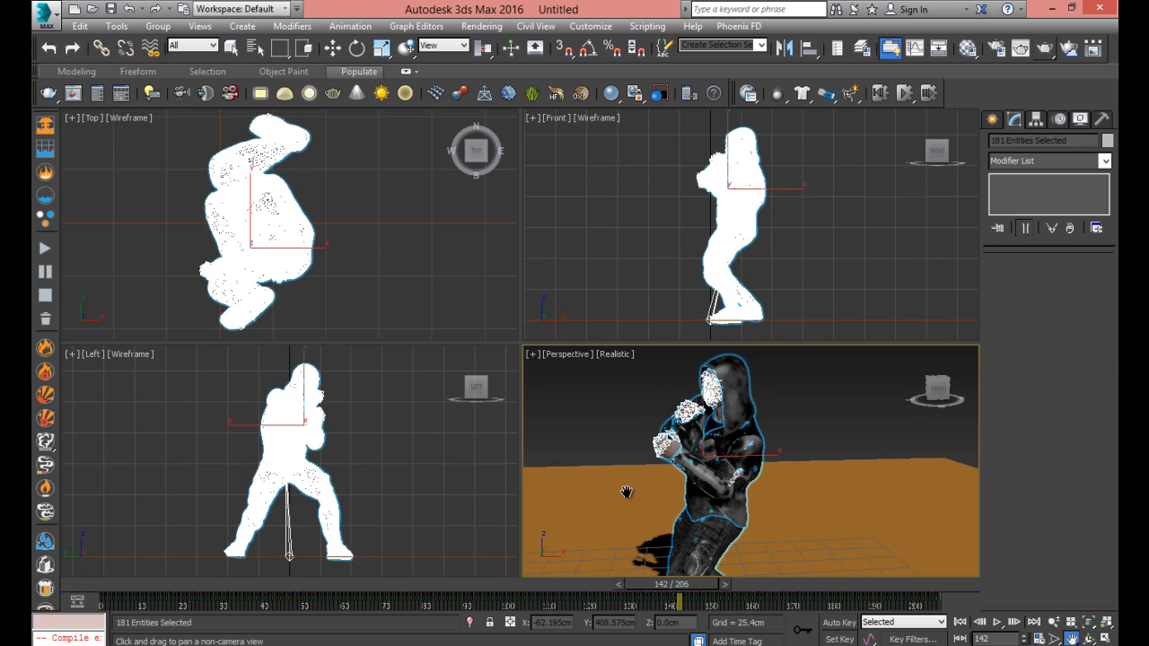
Test-render the Perspective view at frame 142, try interactive rendering, render again and minimize the V-Ray frame buffer
click(1044, 51)
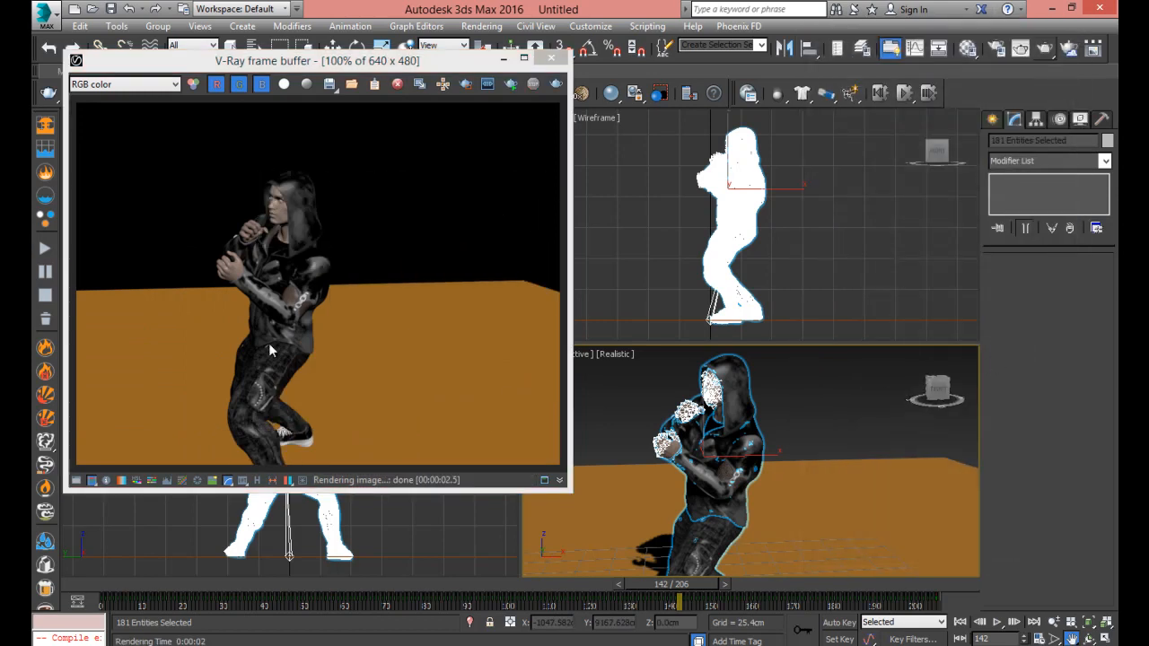
click(510, 83)
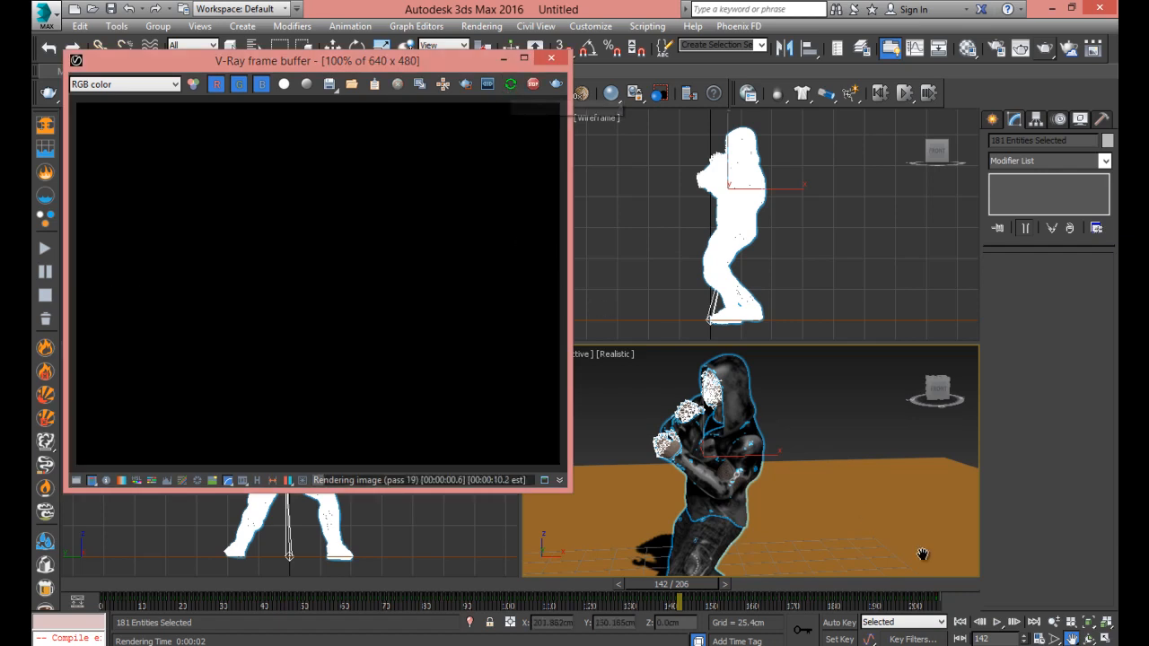
click(555, 84)
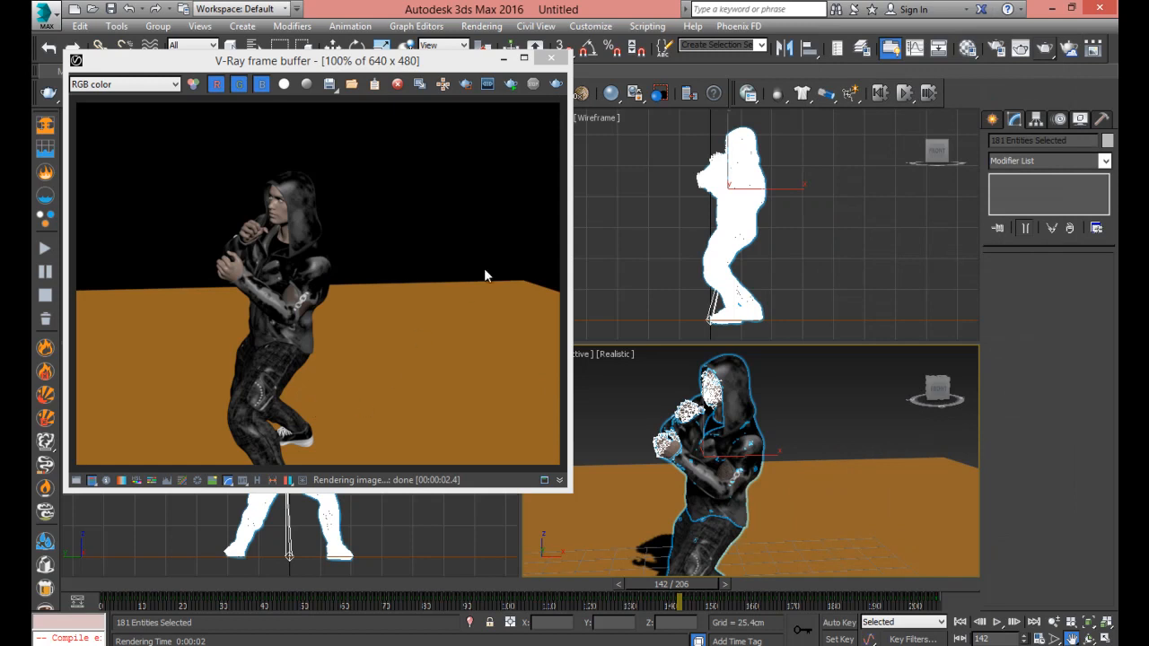
click(503, 59)
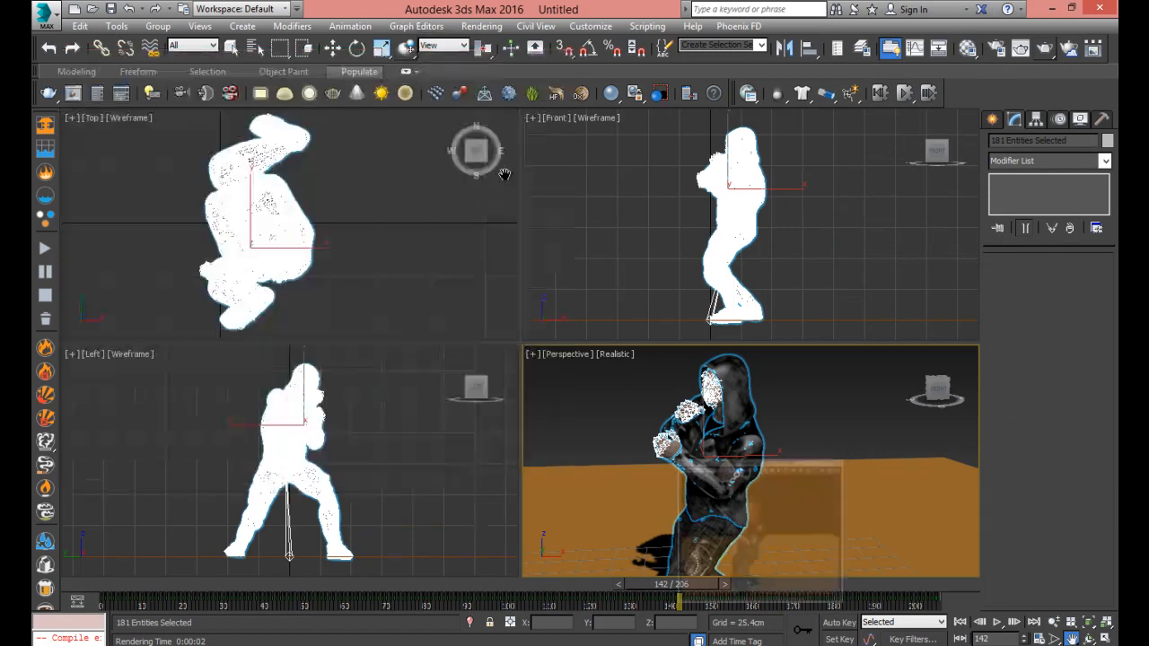
Draw a VRayLight plane around the character in the Top view, multiplier 2.0, Invisible enabled, about 334 cm half-length and 270 cm half-width
scroll(377, 285, down, 5)
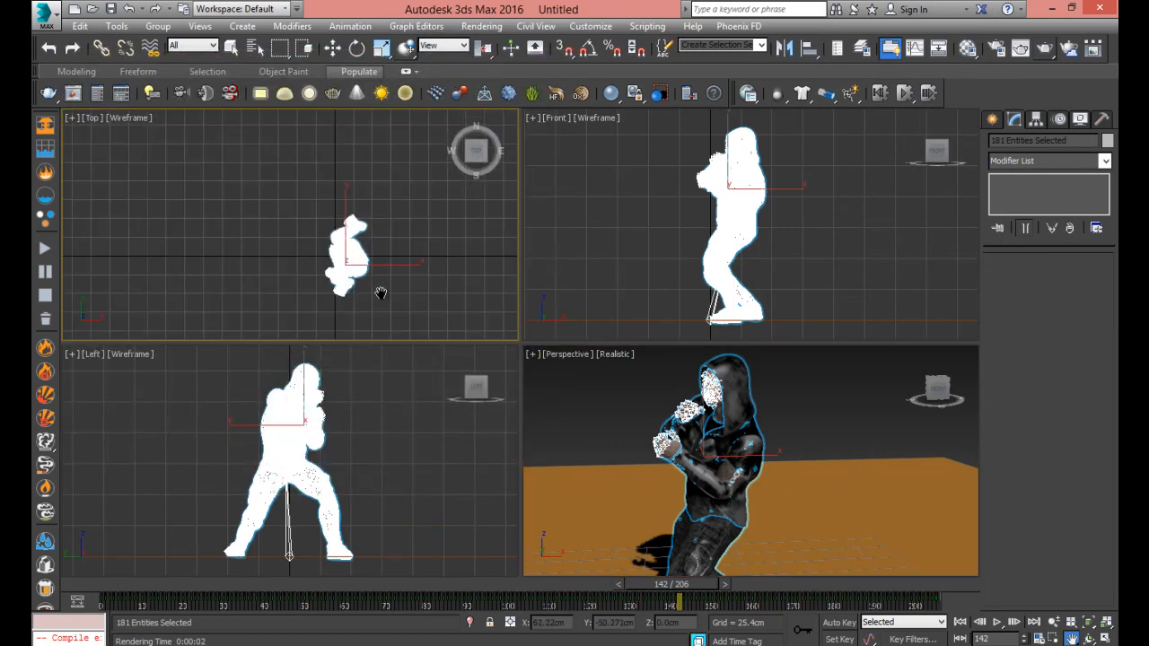
drag(426, 287, 414, 283)
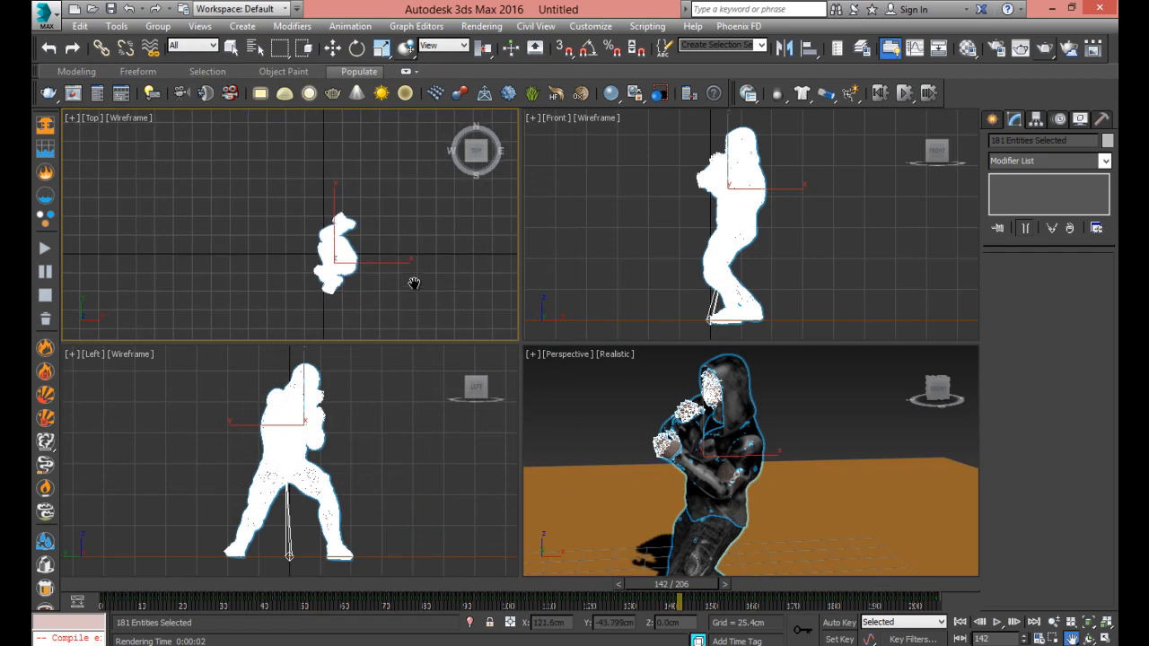
click(991, 121)
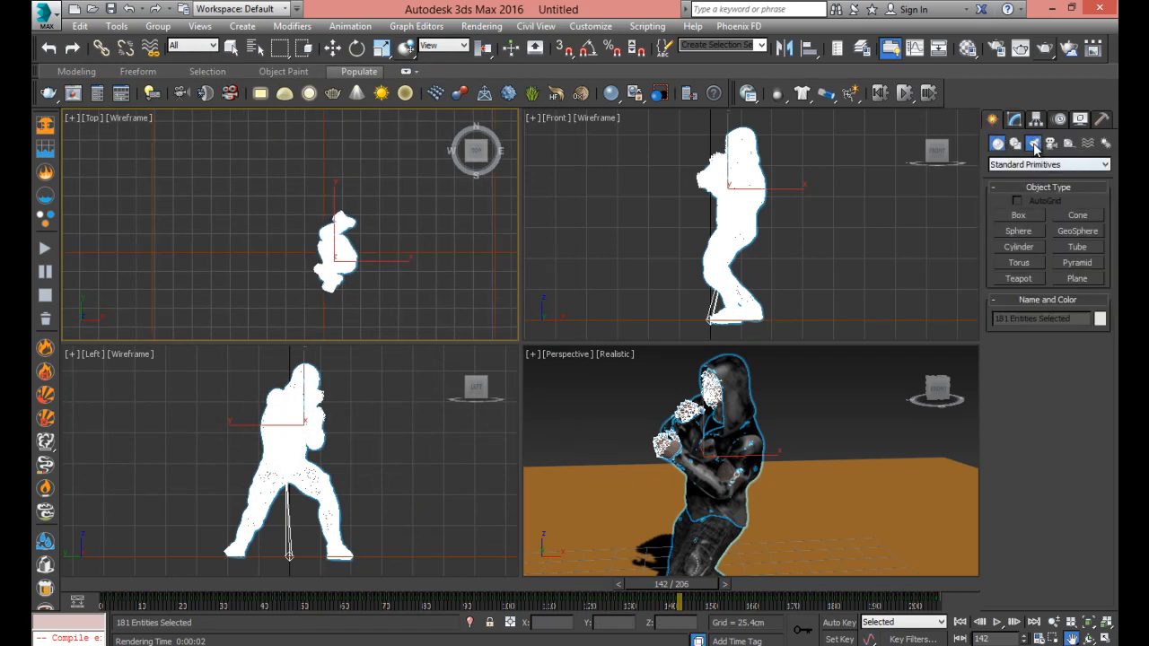
click(1032, 145)
click(1020, 165)
click(1019, 215)
click(1020, 217)
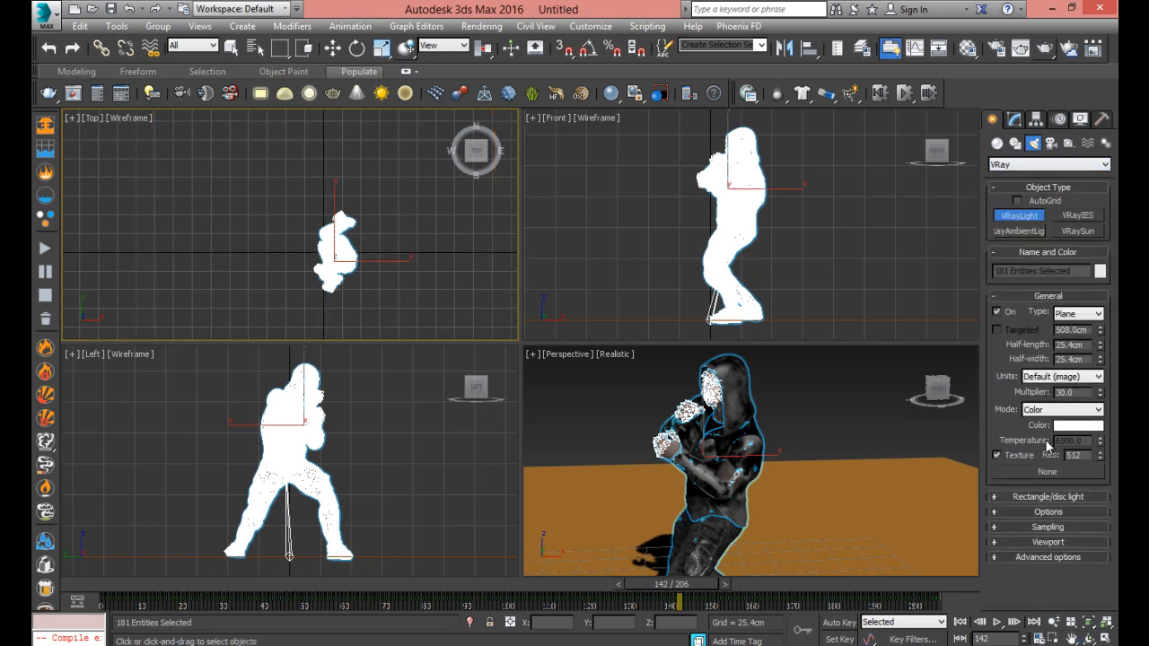
click(1100, 395)
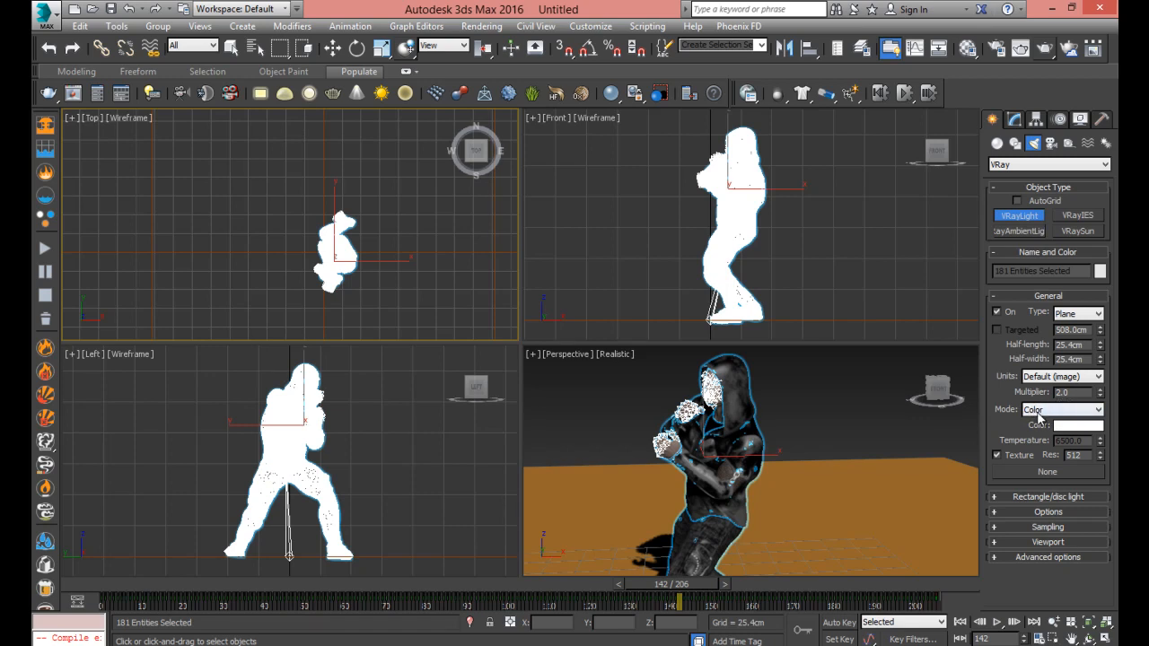
click(1041, 512)
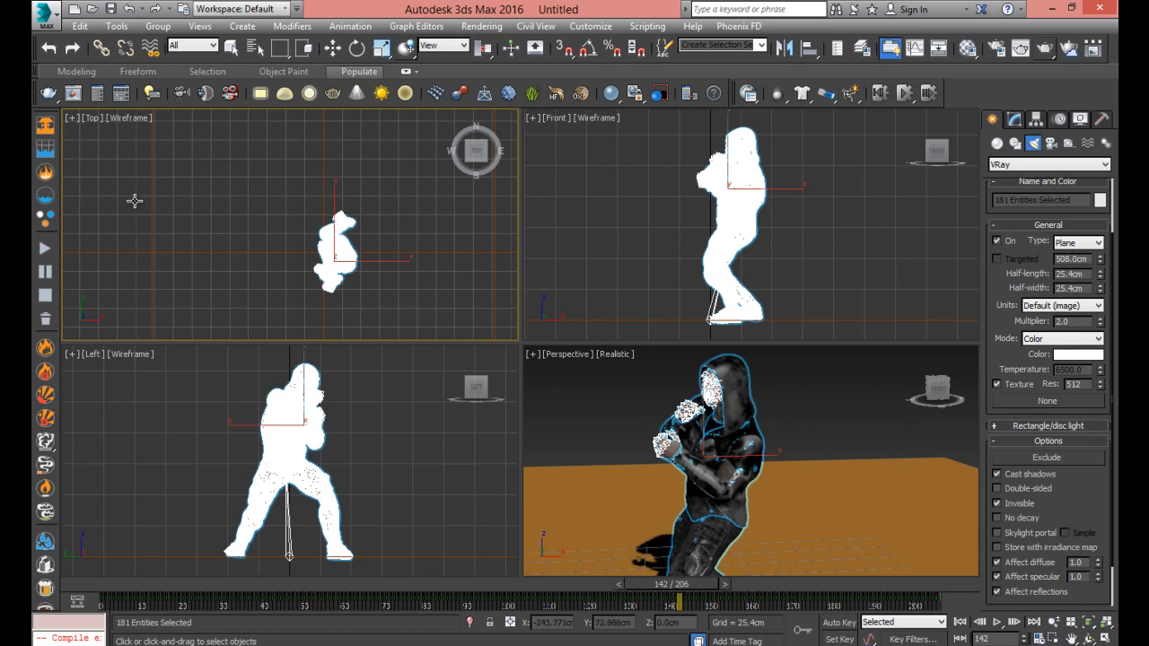
middle_drag(129, 207, 126, 209)
scroll(181, 205, down, 2)
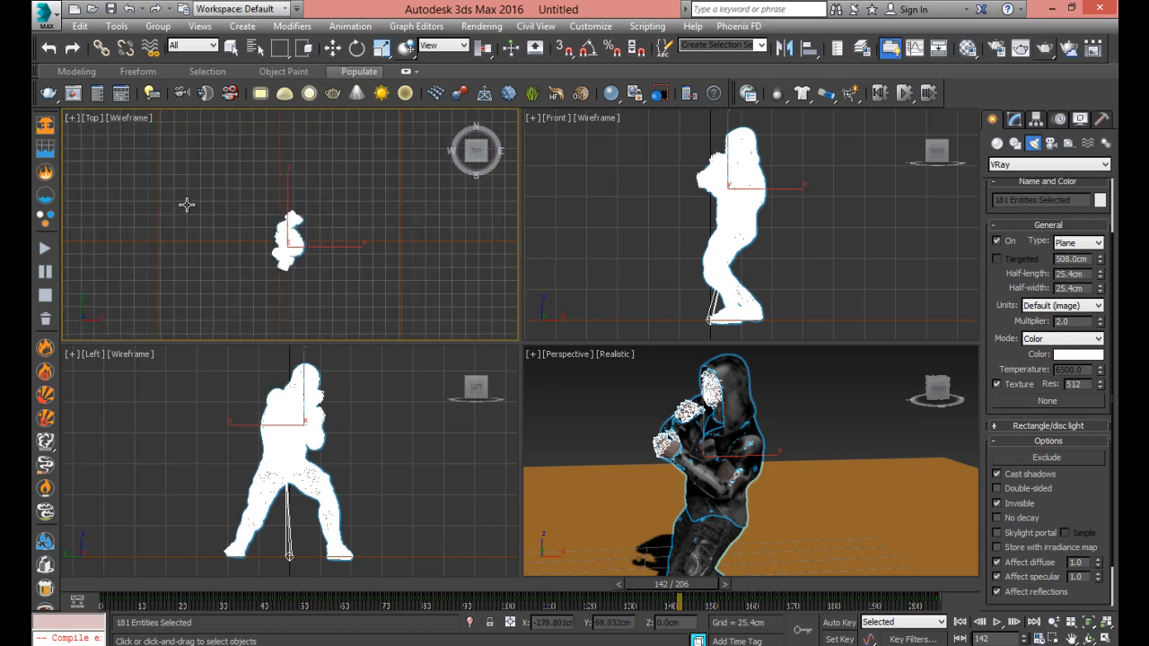
scroll(182, 204, down, 1)
drag(140, 147, 382, 352)
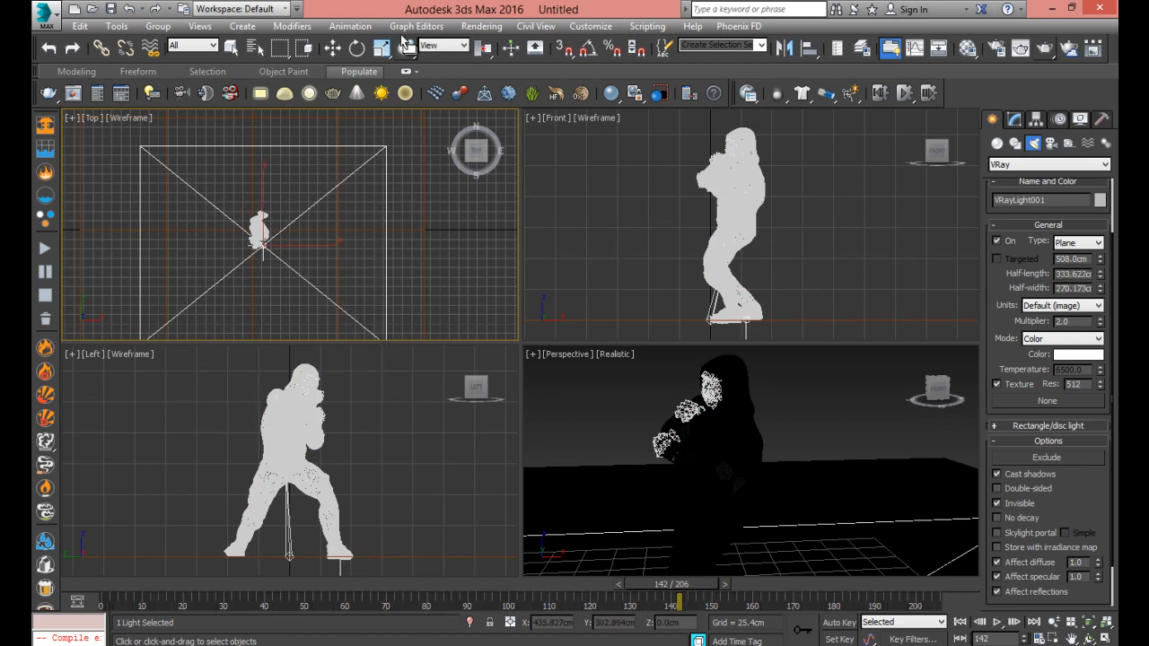
Raise the plane light above the character's head to a height of 222.39 cm
click(332, 48)
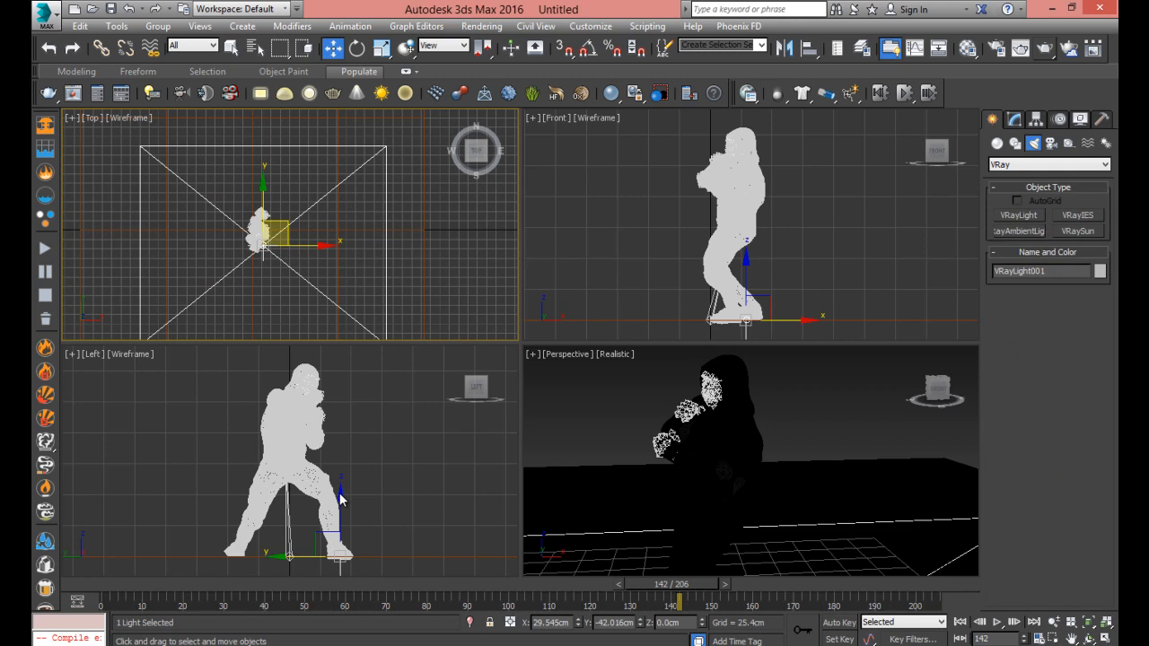
middle_click(362, 437)
drag(344, 509, 377, 225)
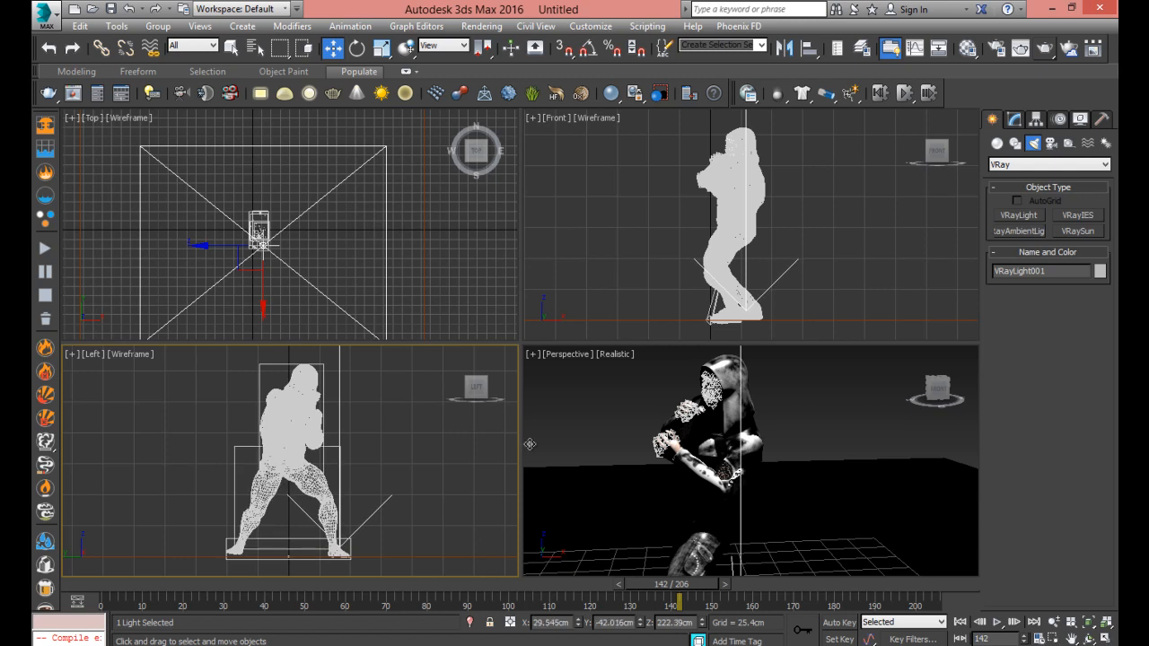
Disable the light's Invisible option and test-render the Perspective view from below at frame 142
click(936, 388)
drag(941, 388, 968, 373)
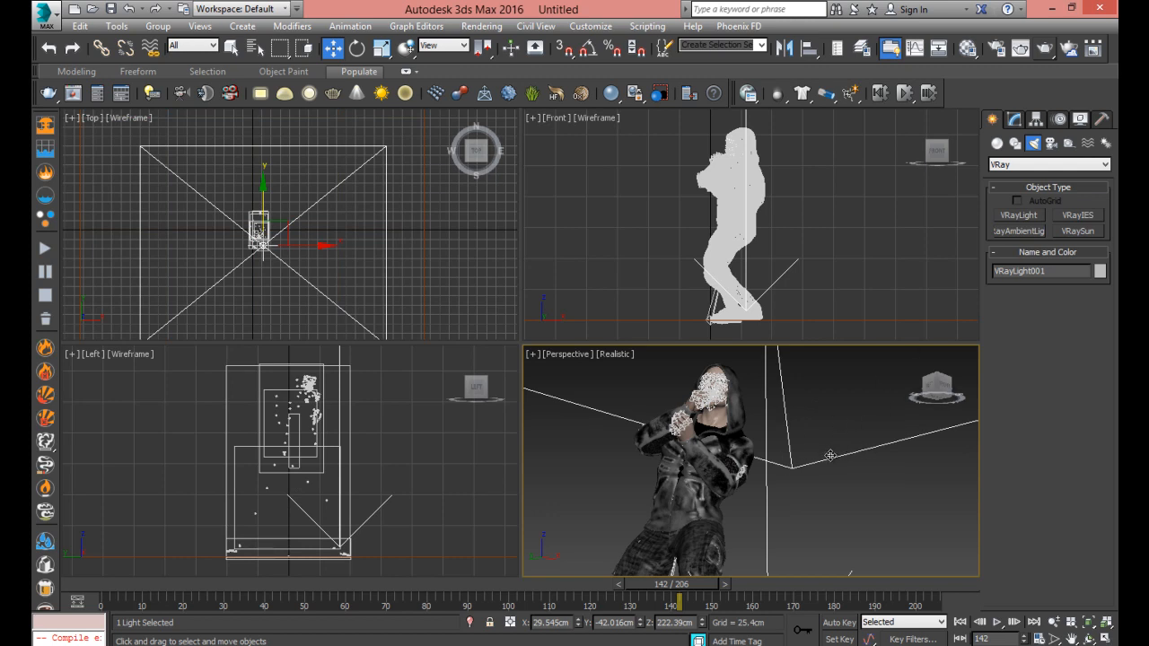
click(1014, 121)
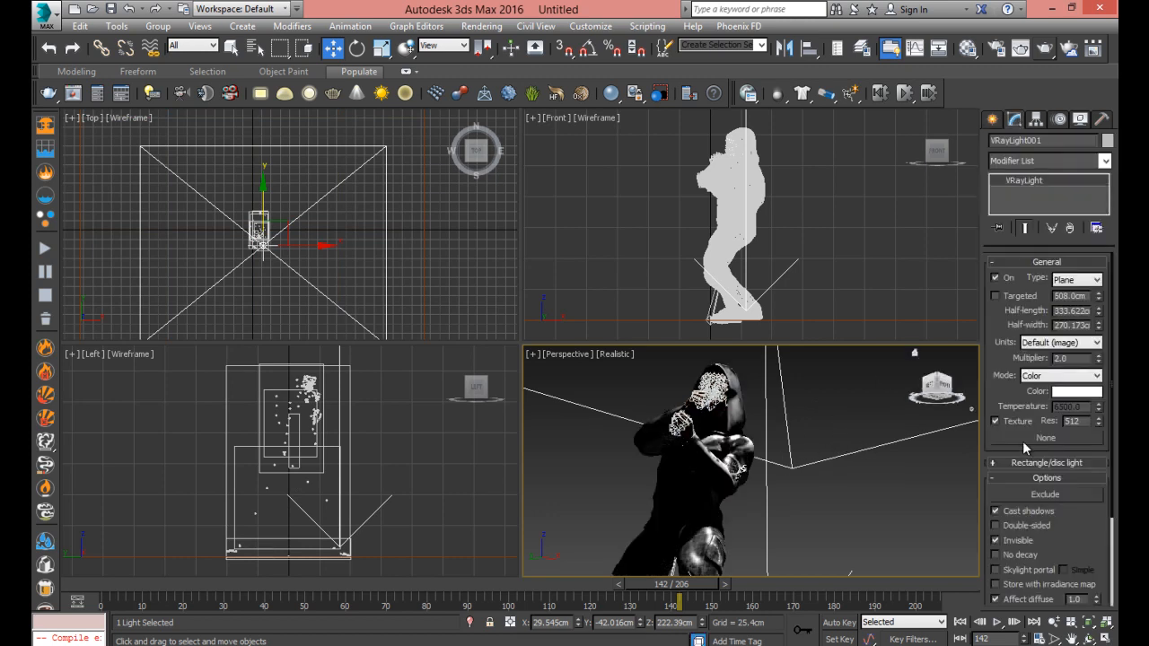
click(997, 539)
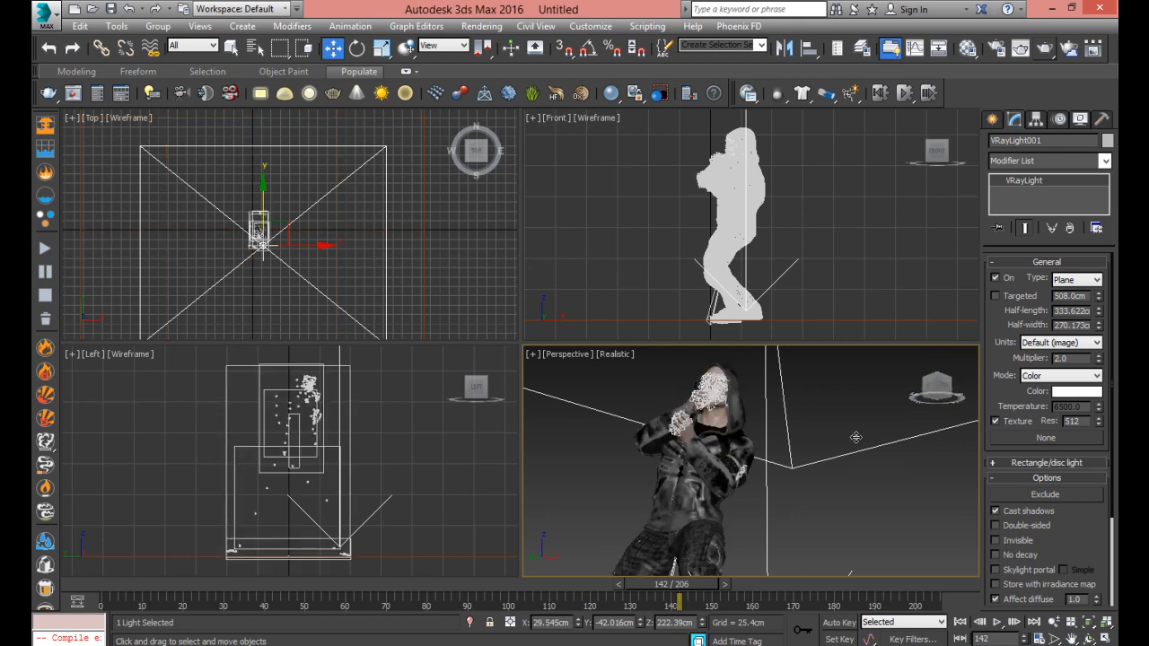
click(1046, 51)
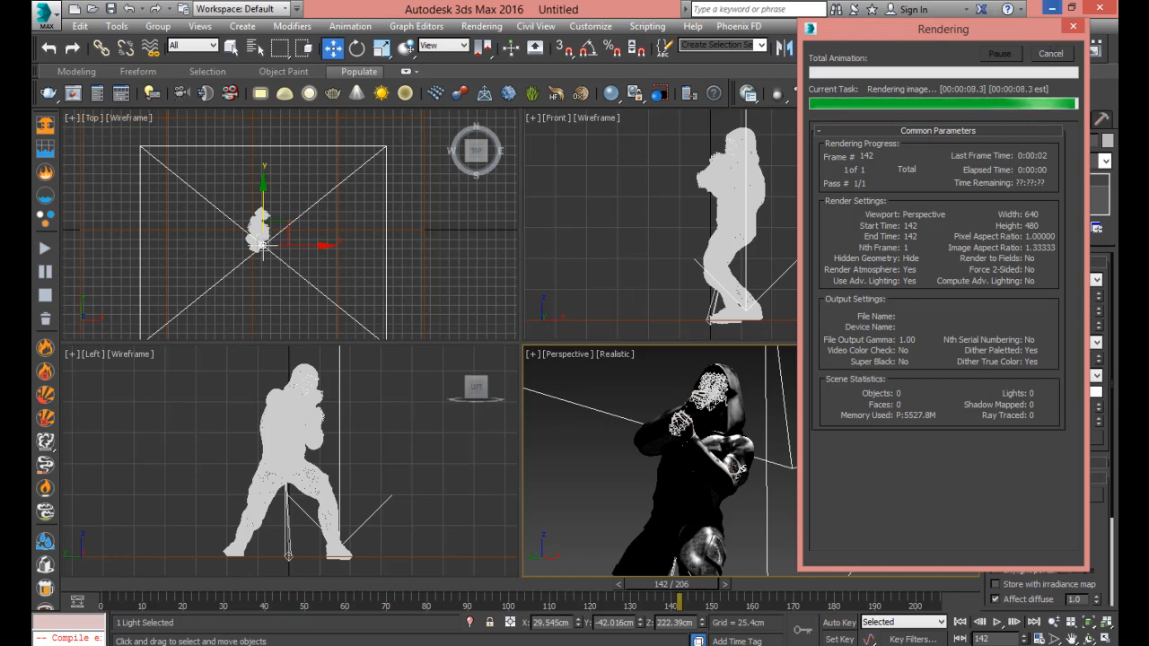
click(934, 645)
click(1015, 579)
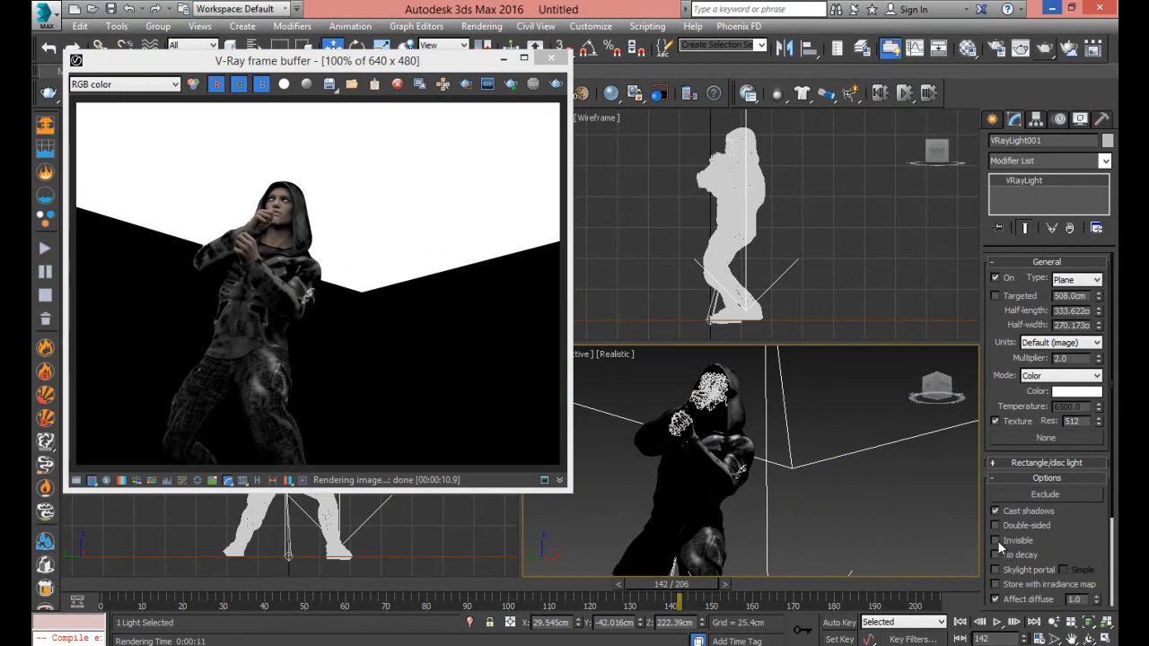
Start interactive rendering, re-enable the light's Invisible option and view the character from slightly above the ground plane
click(511, 84)
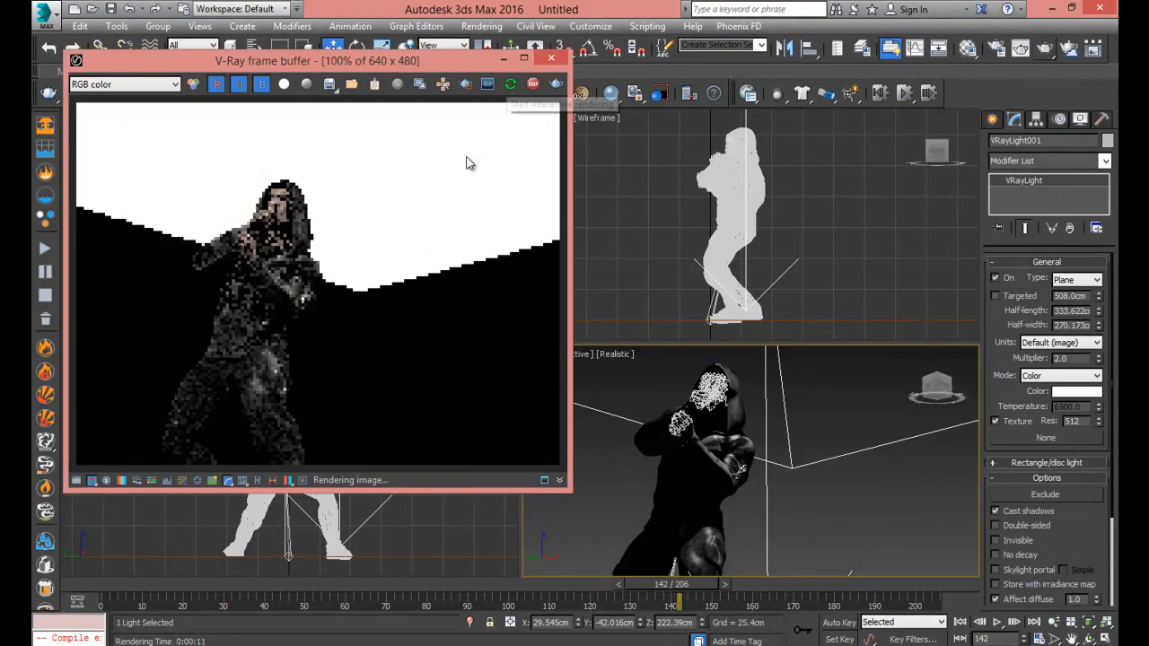
click(1001, 541)
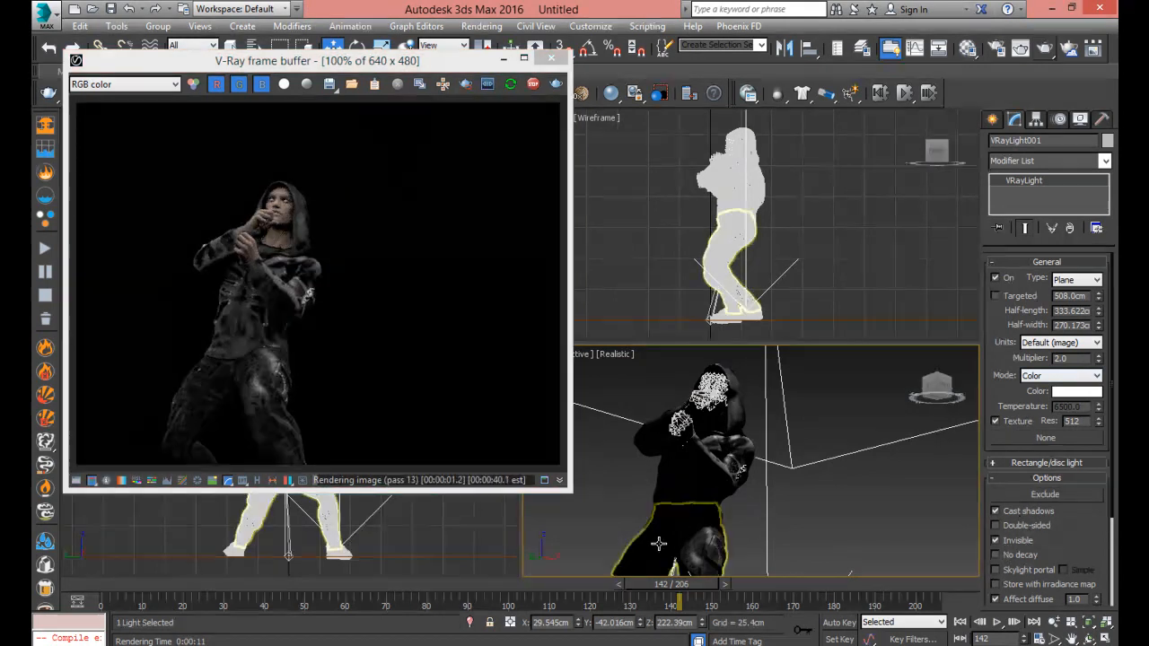
drag(936, 386, 844, 431)
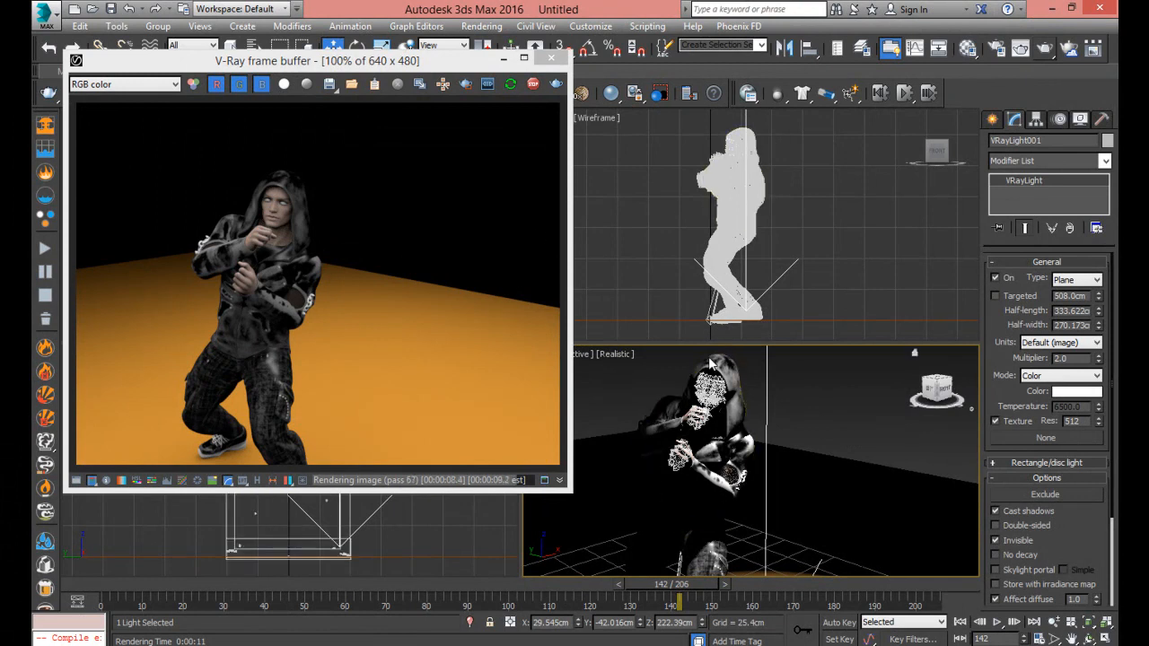
Move the animation to frame 42 and frame the whole figure with the surrounding ground in the Perspective view
click(1055, 624)
drag(700, 435, 707, 474)
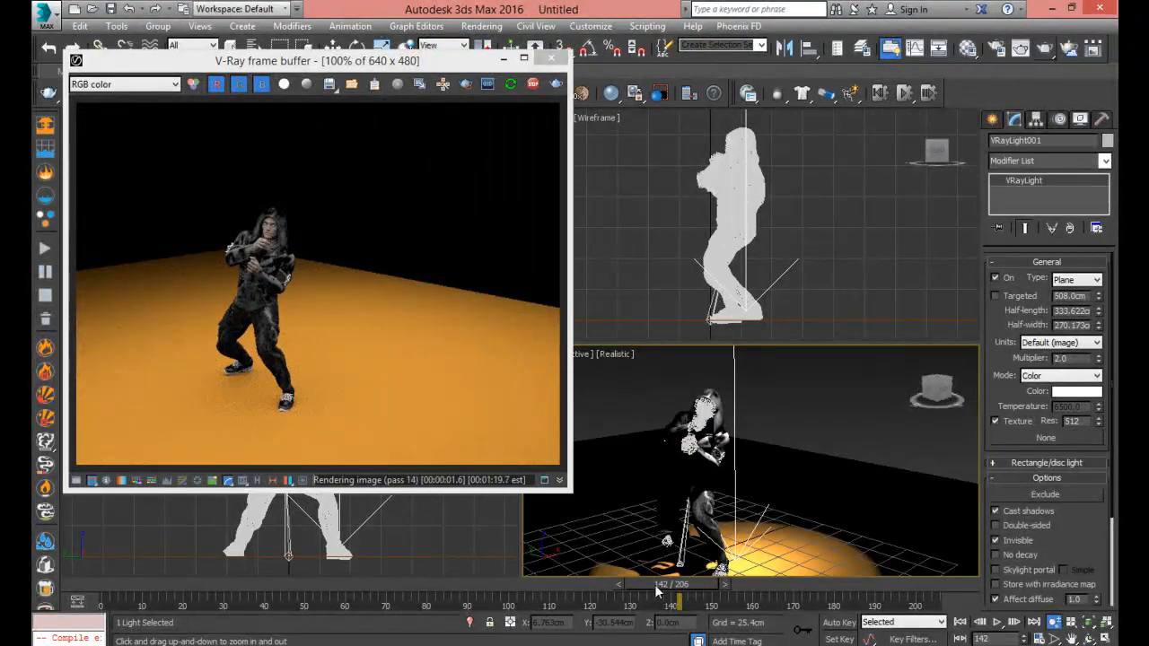
drag(677, 589, 287, 592)
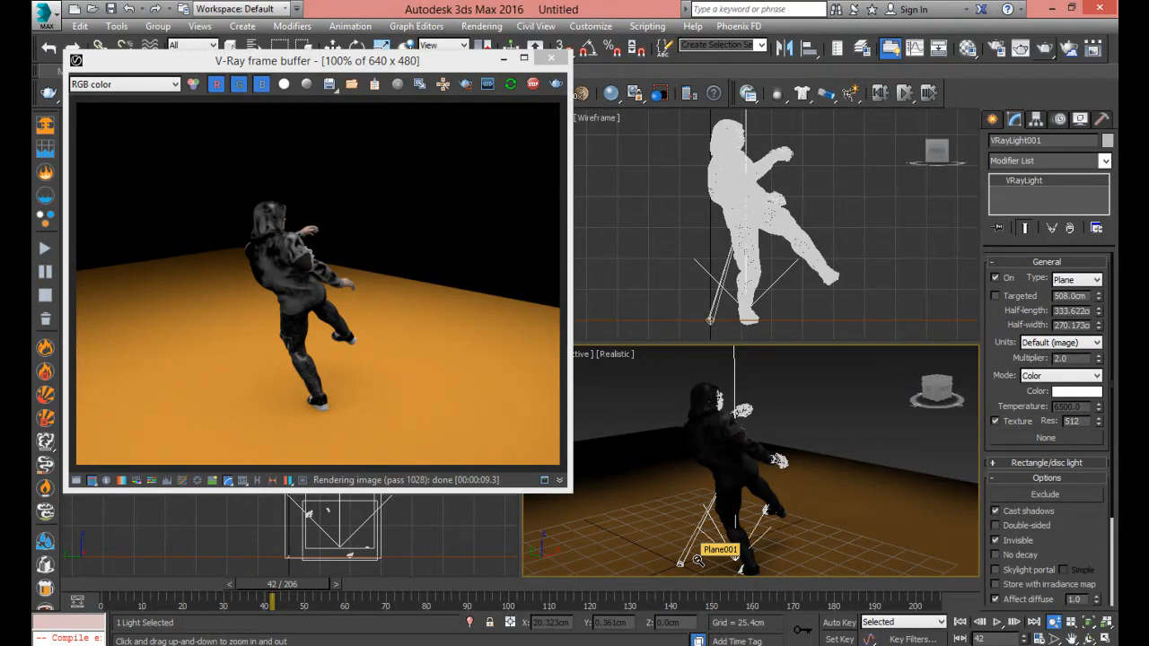
drag(754, 496, 764, 510)
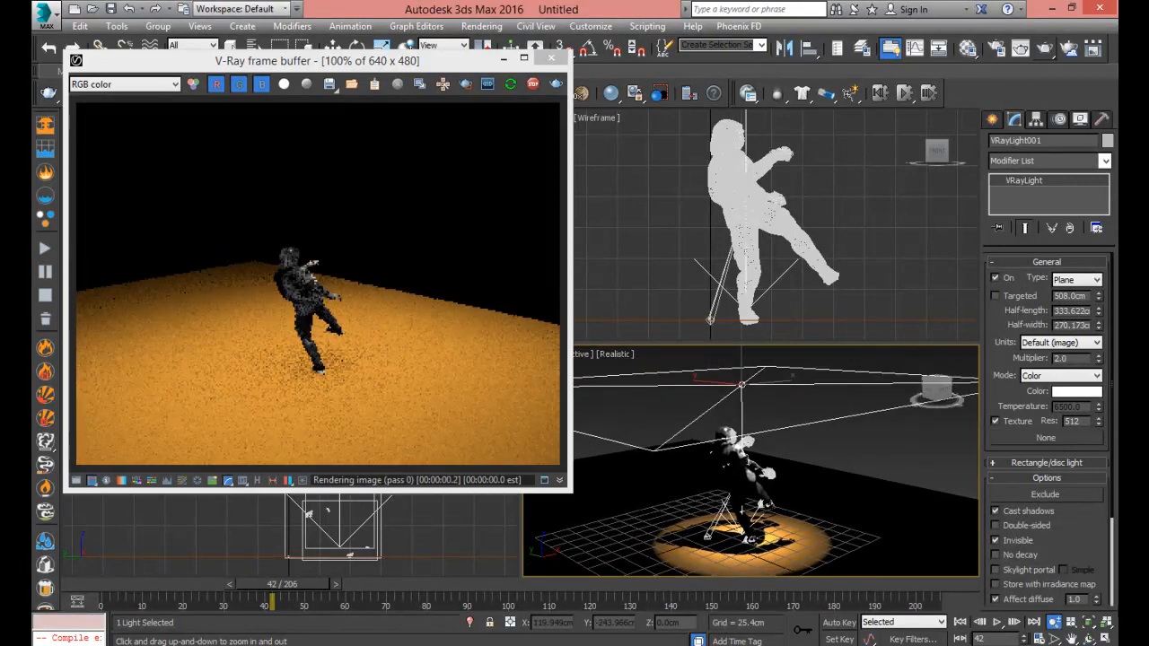
Toggle the light's Invisible option off and back on, comparing the interactive render from a higher angle
click(993, 539)
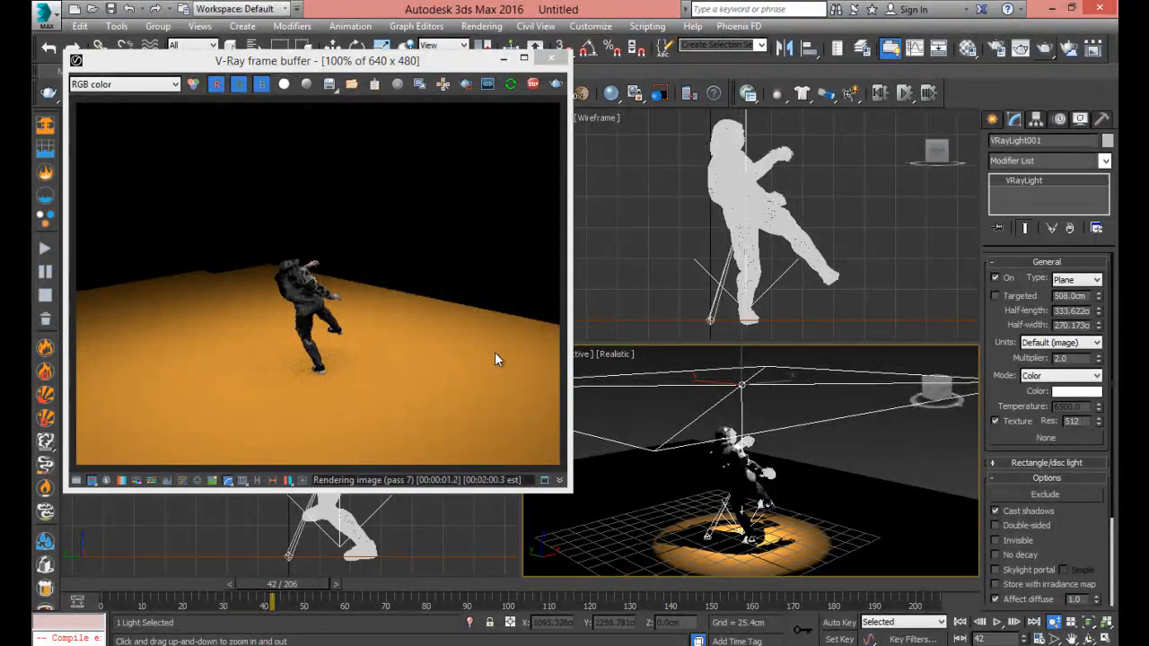
drag(937, 388, 938, 396)
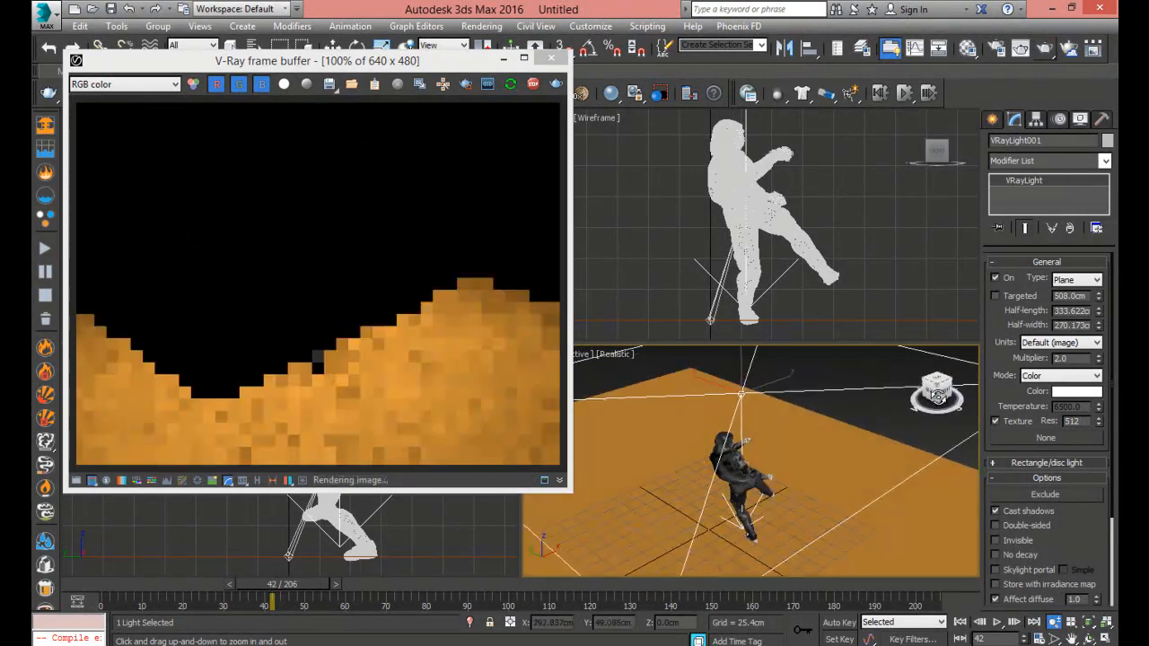
click(994, 540)
View the figure from another side and change the VRayLight's type to Dome
drag(937, 392, 794, 383)
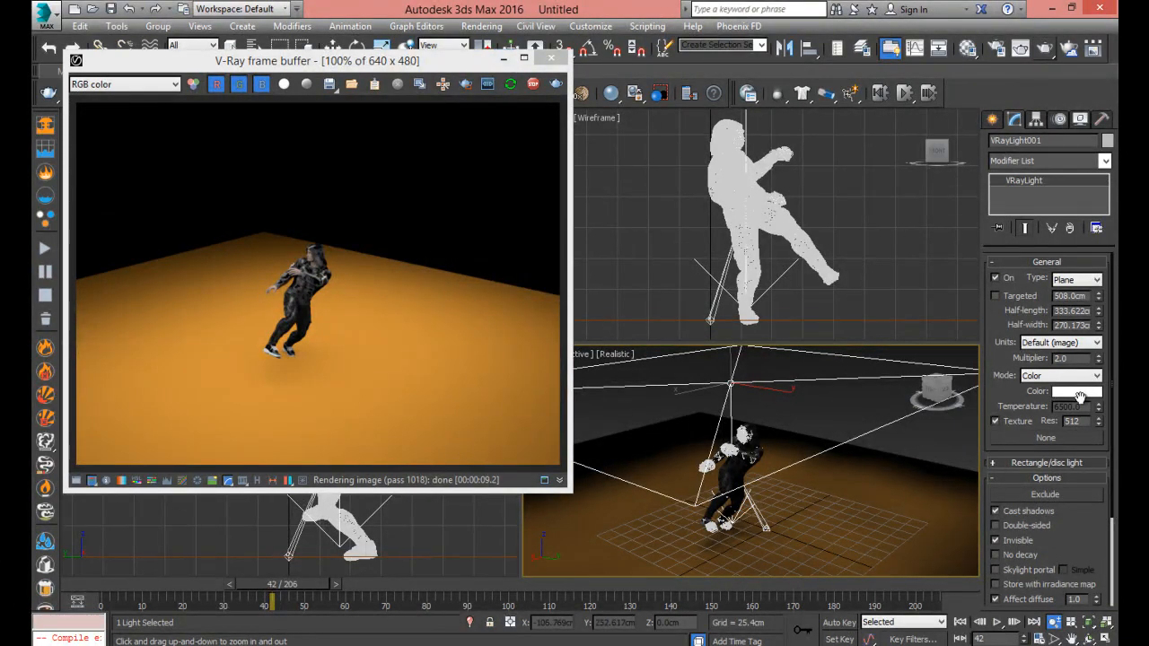
click(1073, 282)
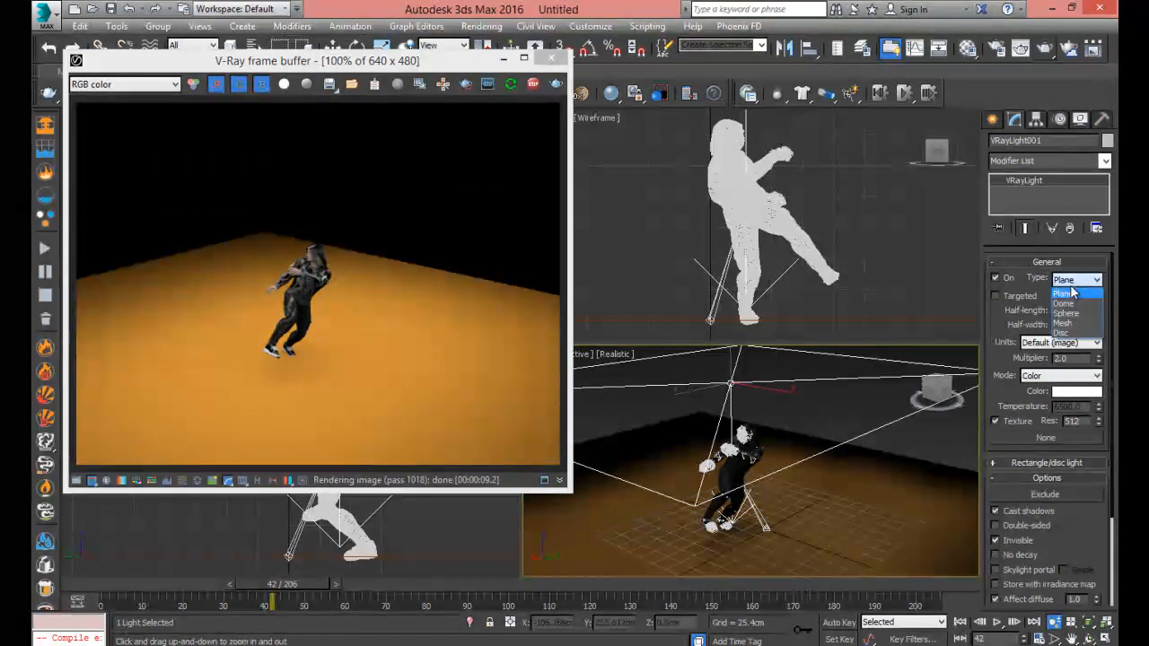
click(1064, 305)
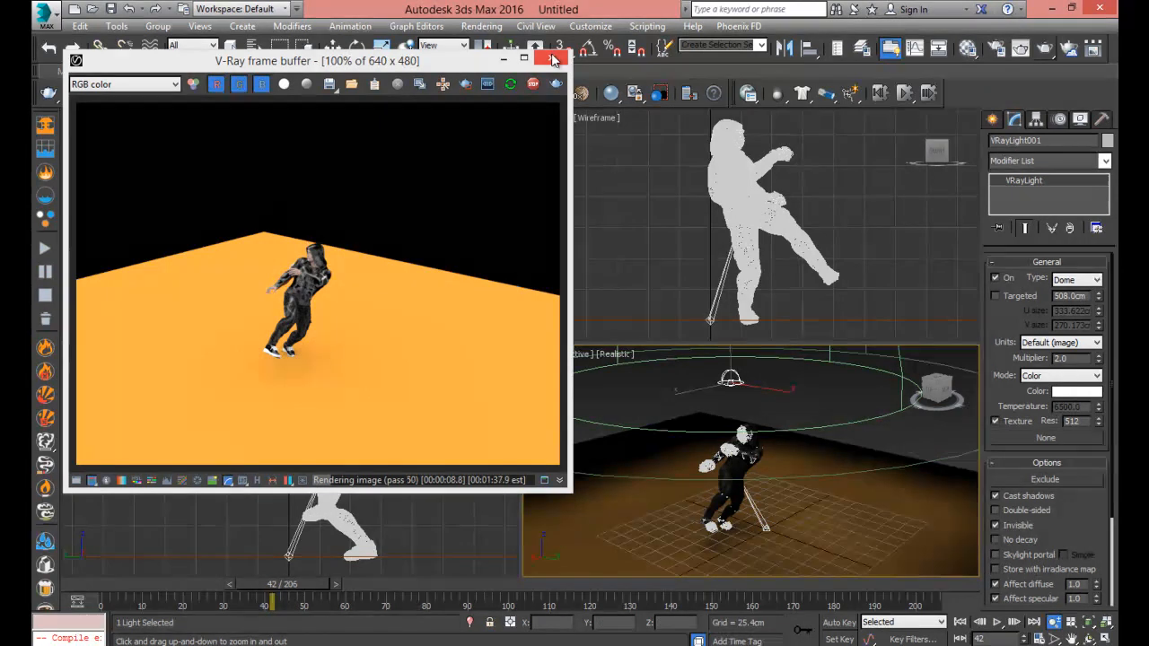
Open the Material Editor and change the first sample material's type to VRayMtl
key(m)
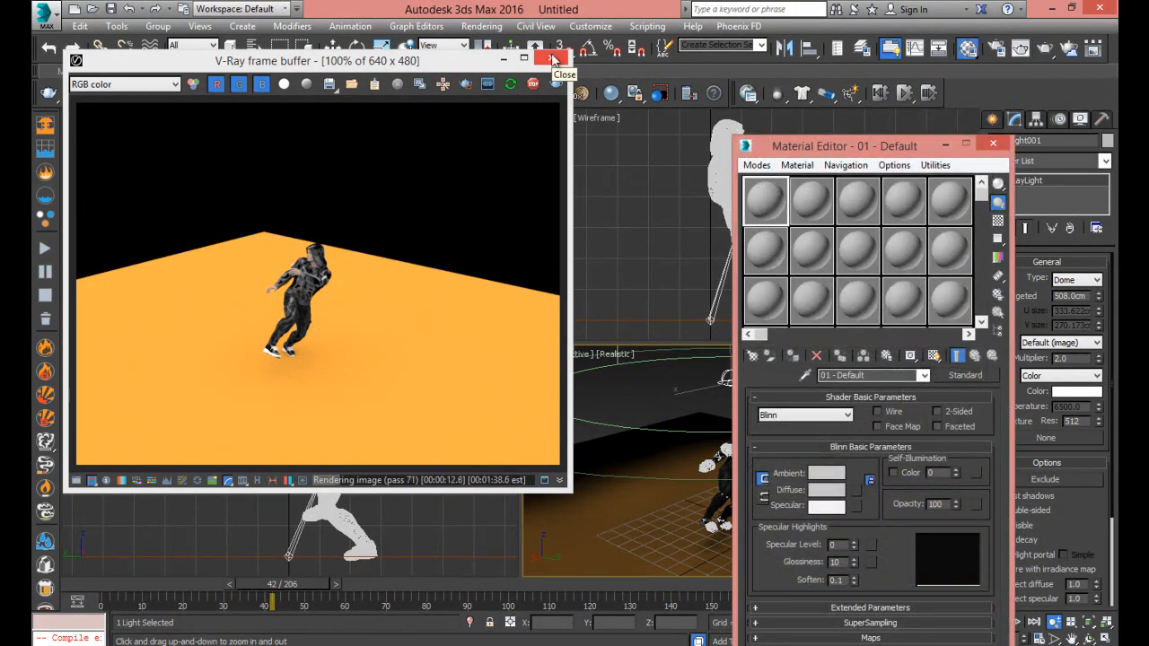
drag(803, 151, 404, 70)
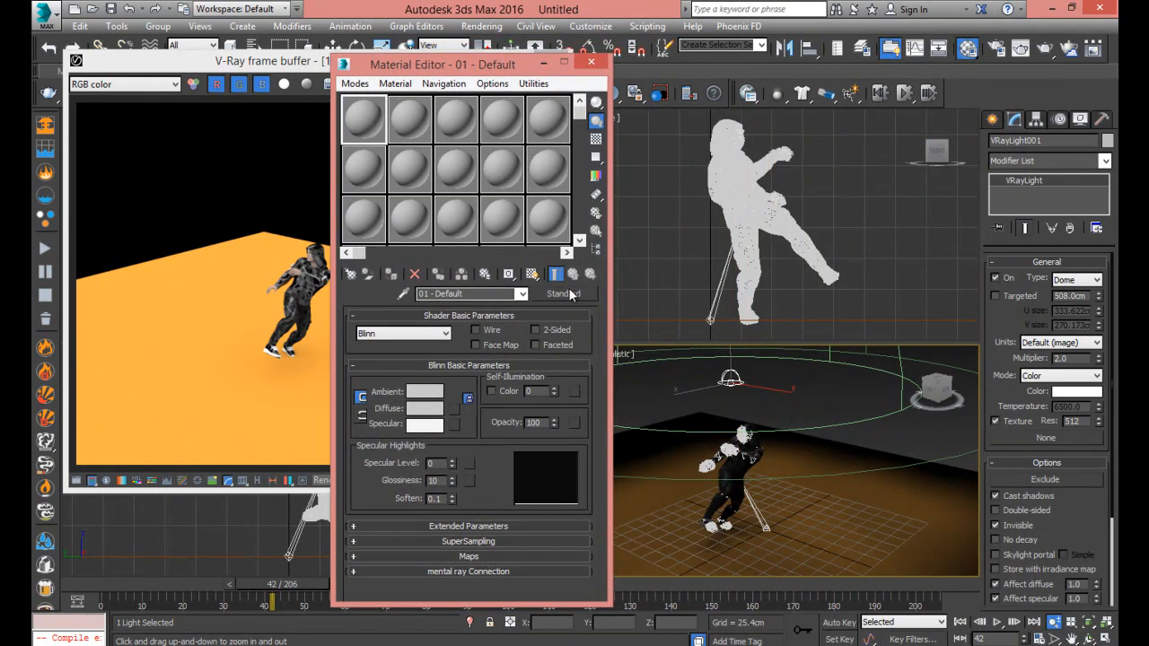
click(568, 295)
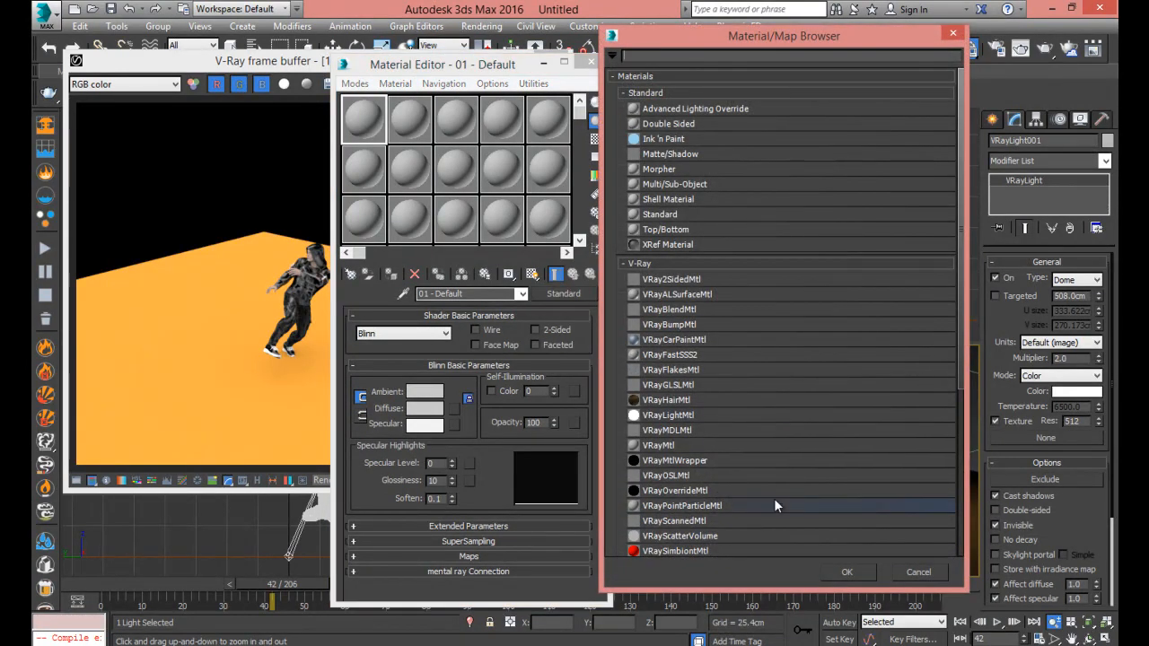
double_click(685, 446)
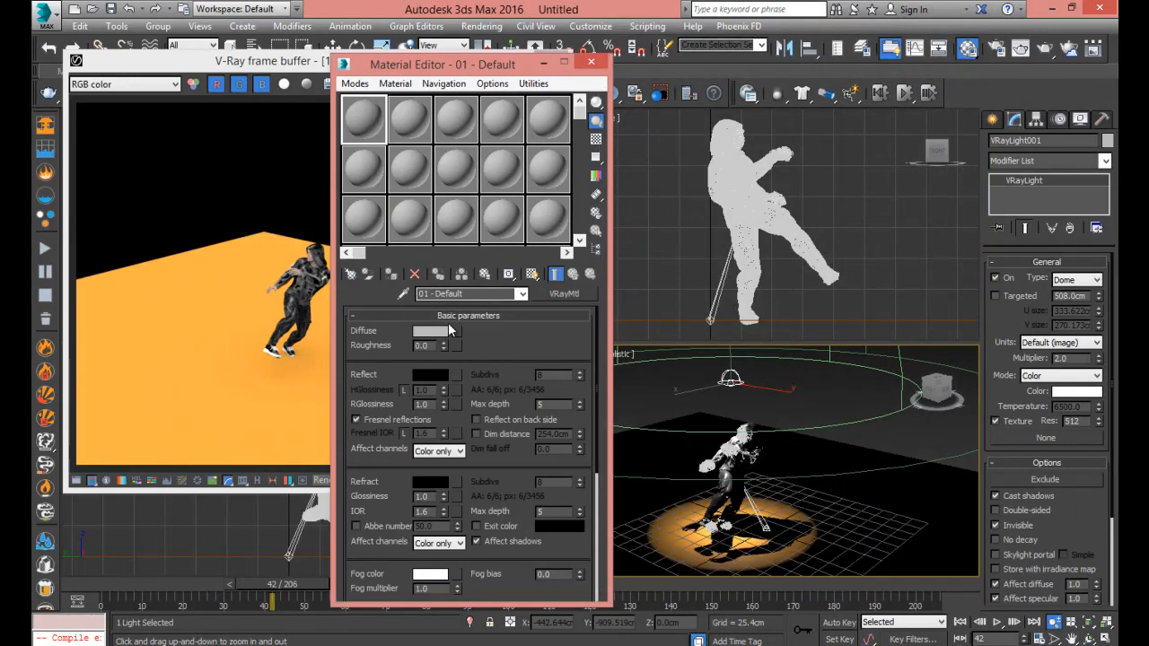
Assign a VRayHDRI map to the Diffuse channel of the VRayMtl material
click(457, 331)
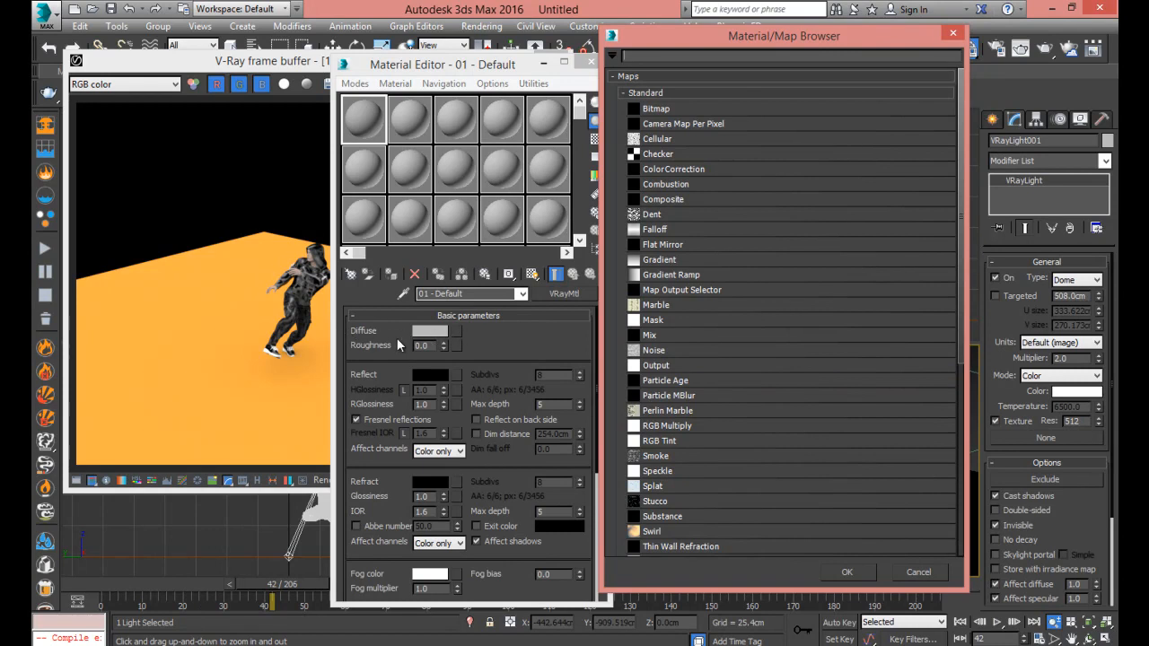
click(653, 322)
scroll(669, 337, down, 3)
scroll(667, 345, down, 3)
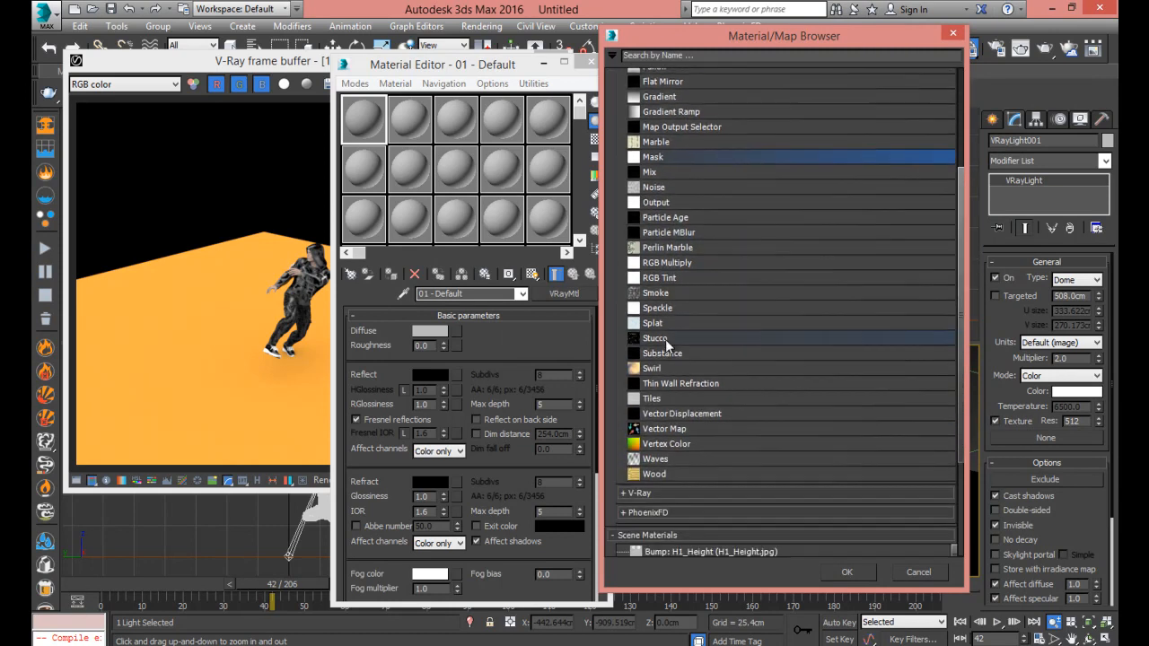
click(628, 402)
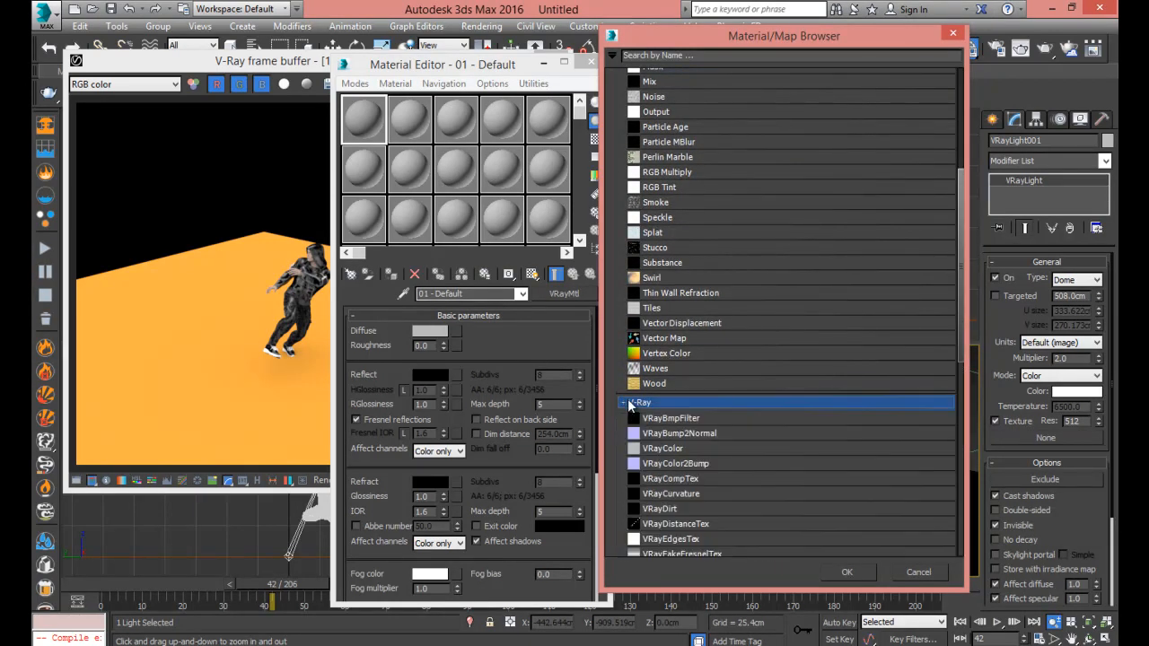
scroll(659, 462, down, 2)
scroll(660, 462, down, 1)
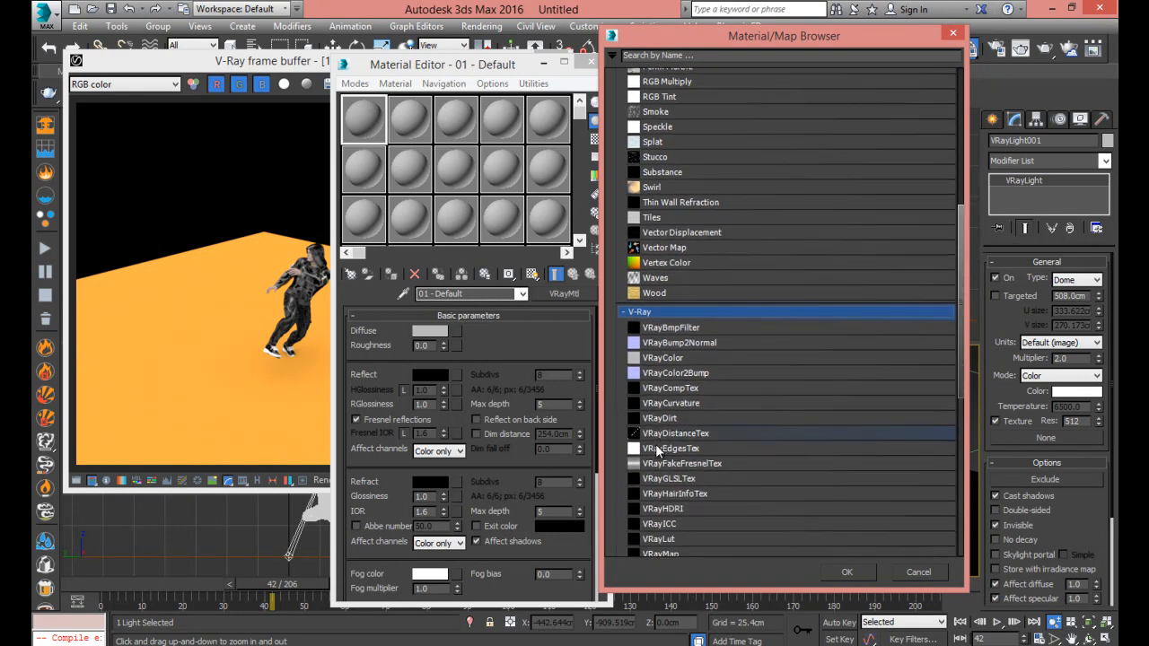
double_click(656, 510)
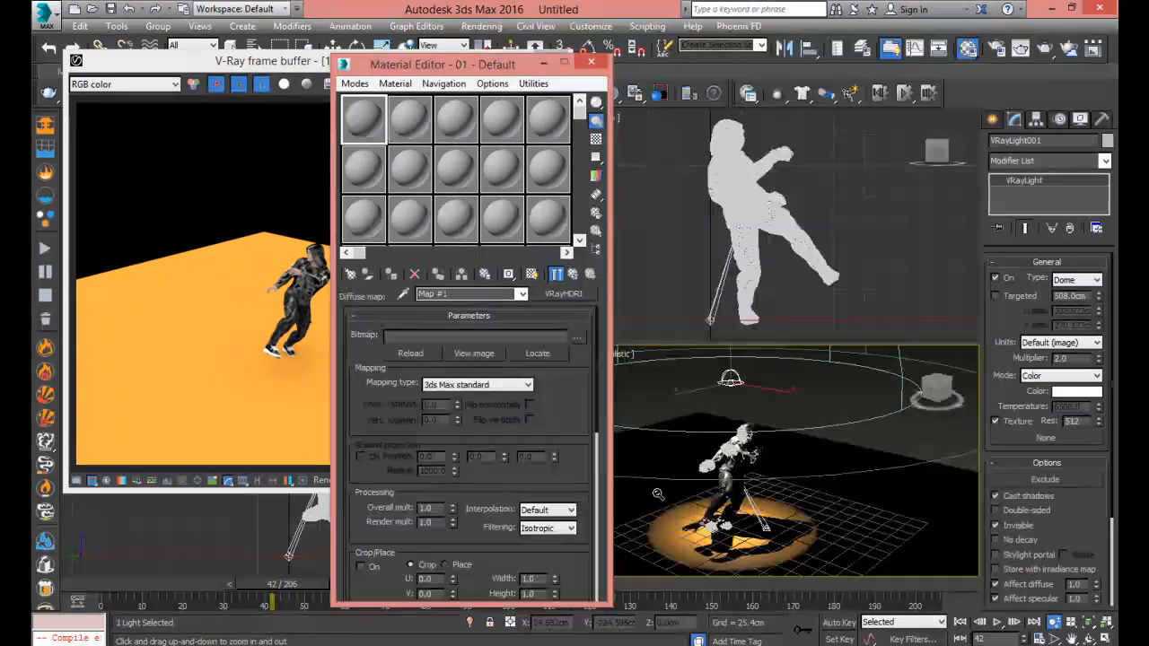
Start choosing the VRayHDRI map's bitmap and browse to the HDRI_EXR folder inside the 3dsMax import folder
click(576, 336)
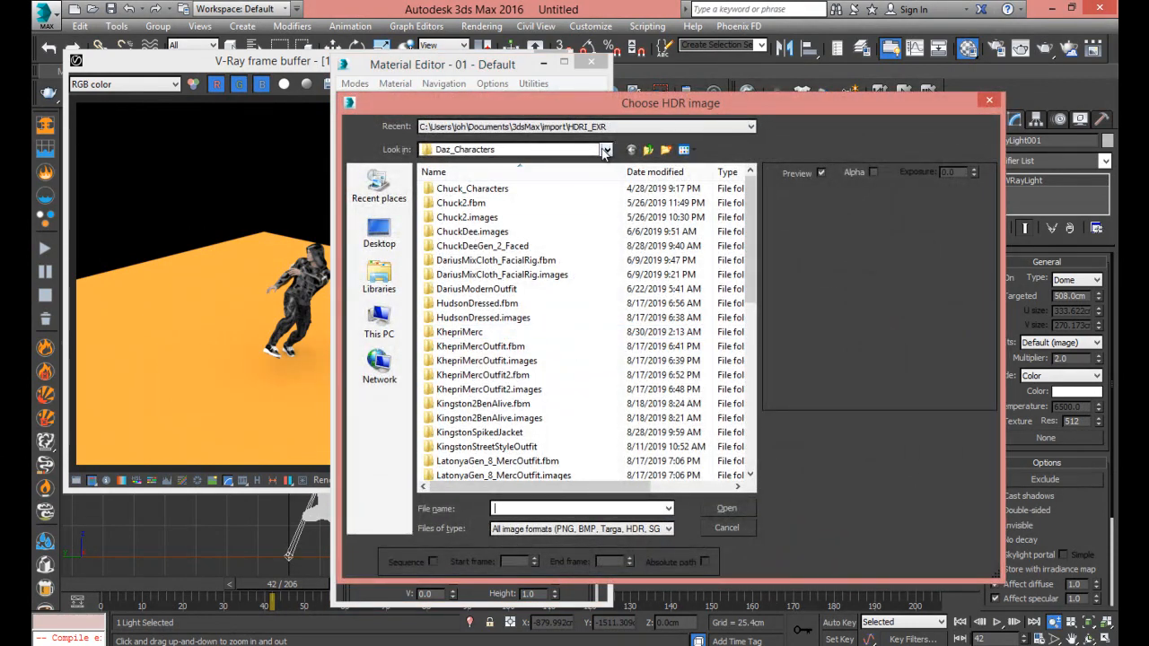
click(606, 151)
click(471, 286)
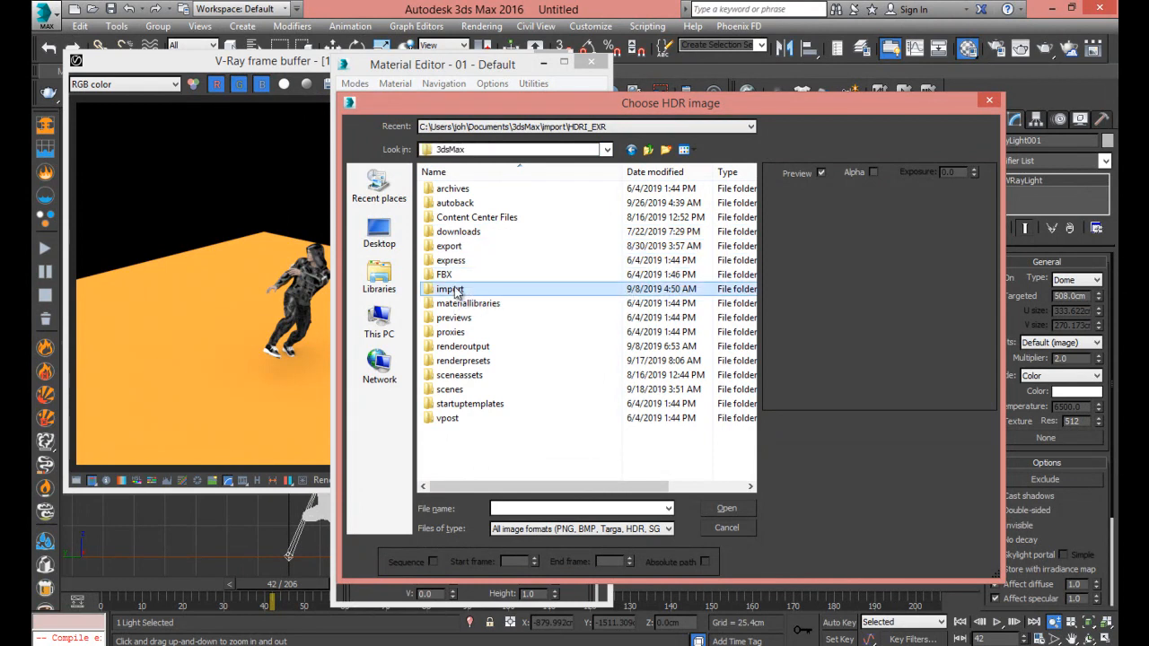
double_click(456, 290)
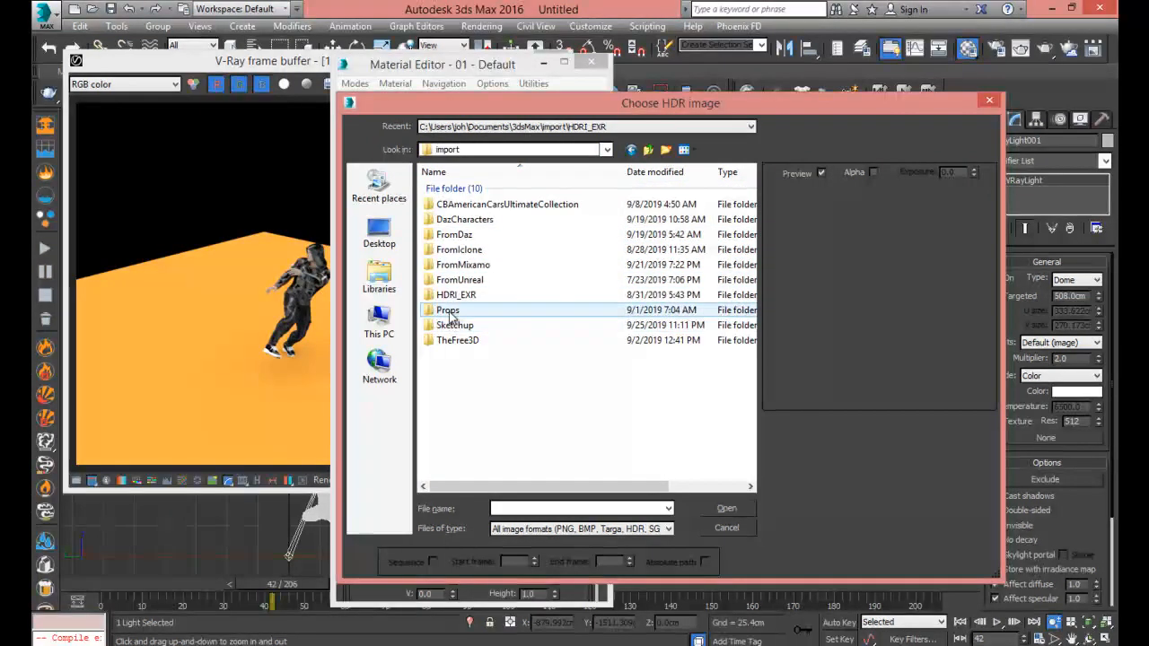
click(454, 296)
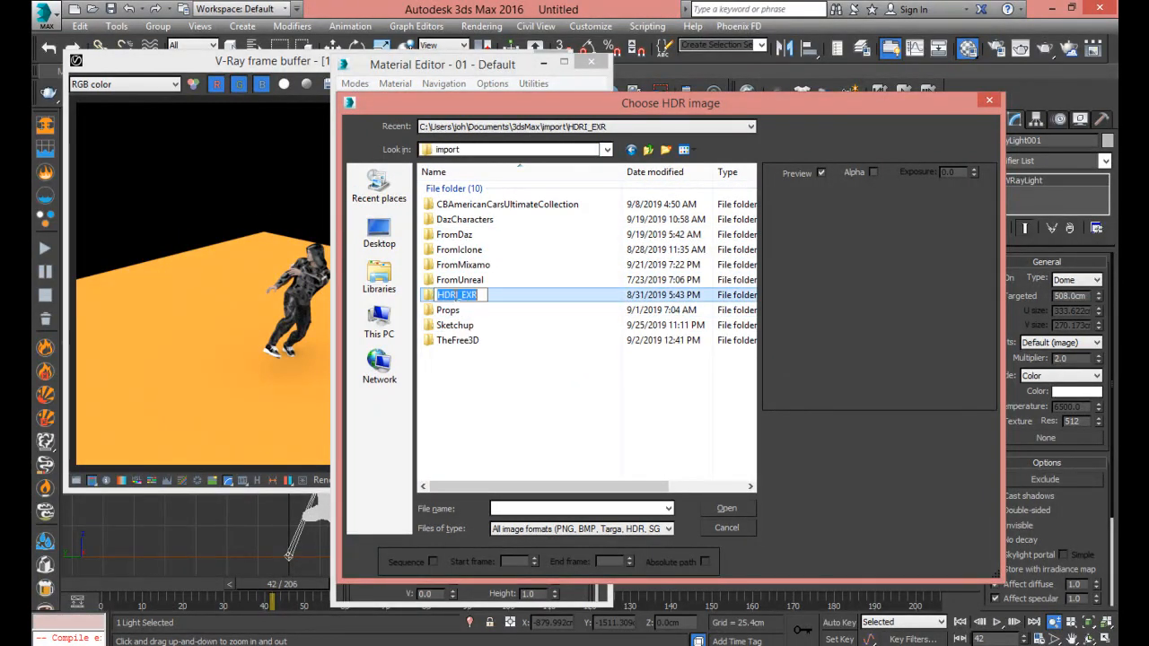
double_click(432, 297)
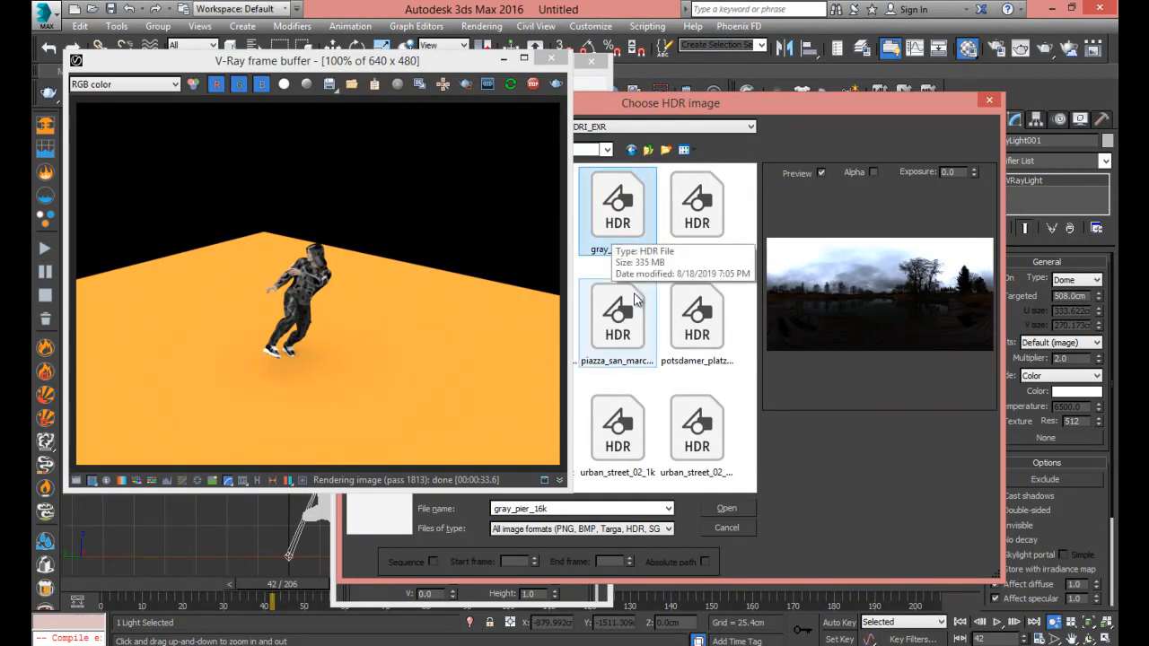
Preview the urban_street_02_1k image, then load urban_street_02_19k as the VRayHDRI map's bitmap
click(635, 449)
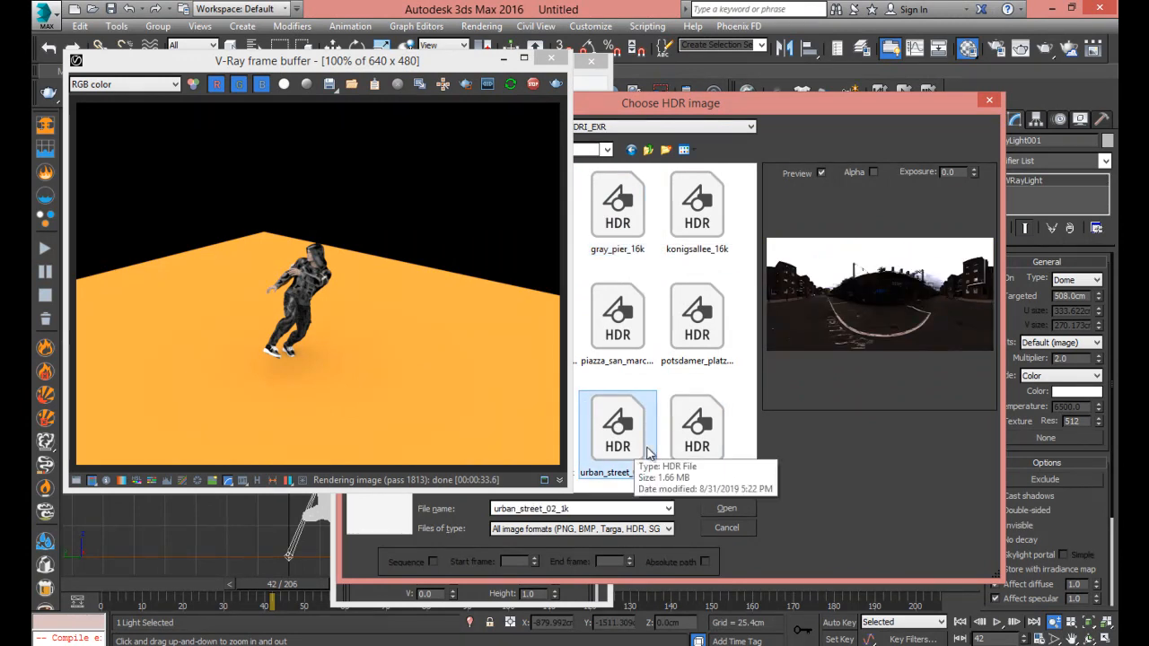
click(714, 447)
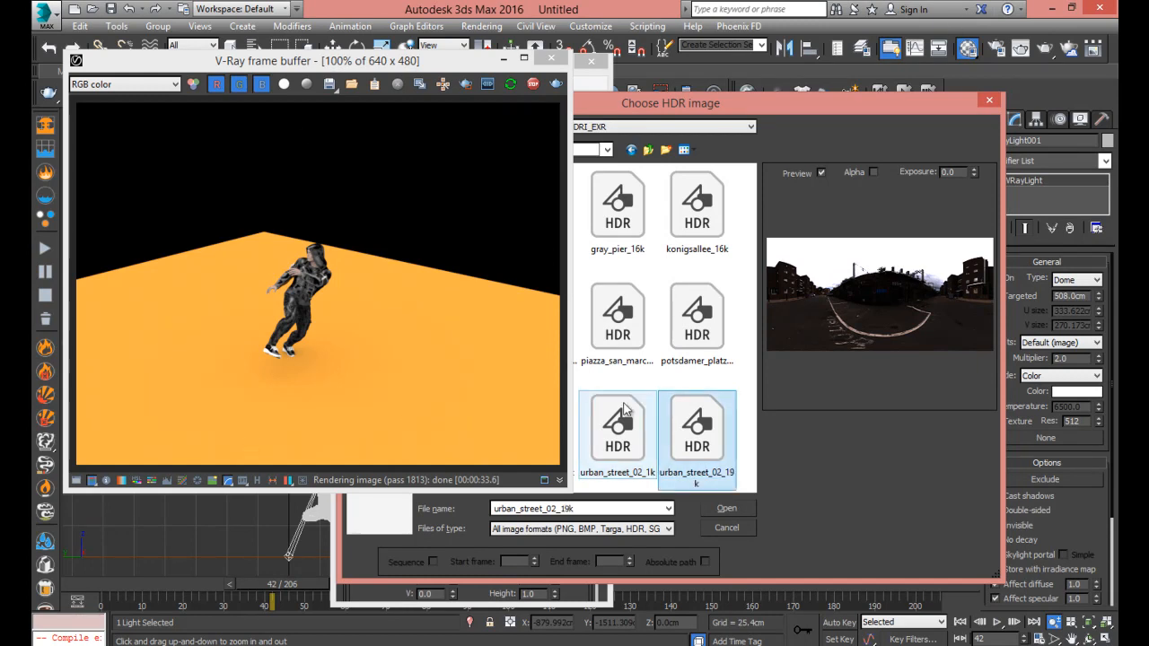
click(726, 508)
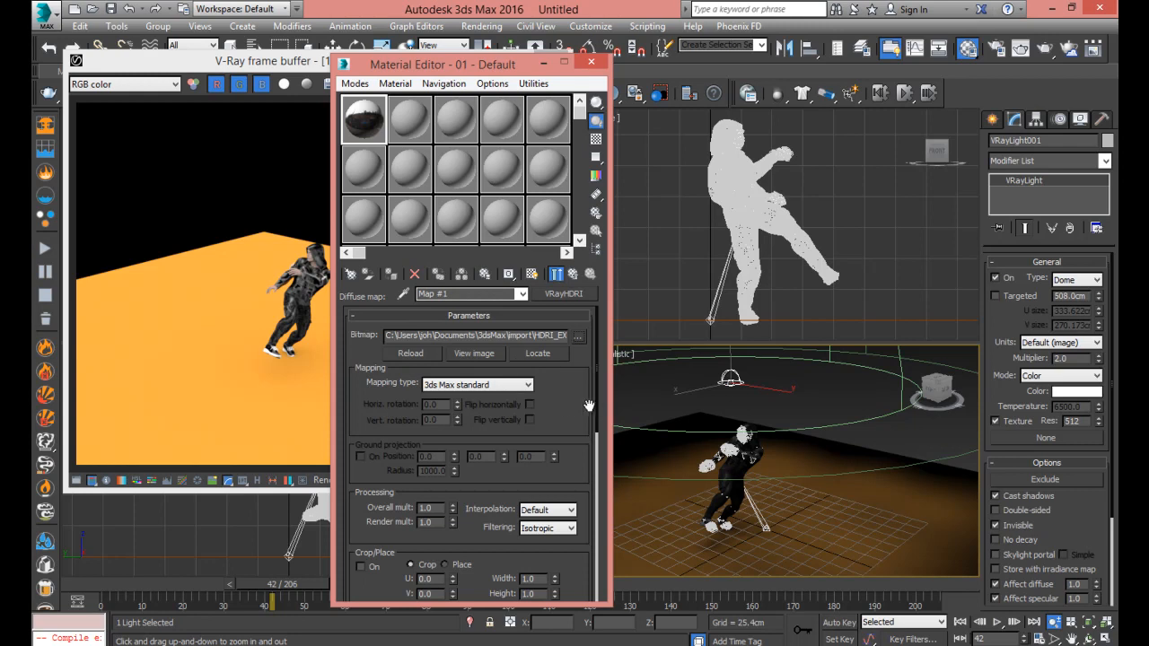
Set the mapping type of the material's diffuse VRayHDRI map to Spherical
scroll(565, 406, down, 2)
scroll(559, 422, up, 2)
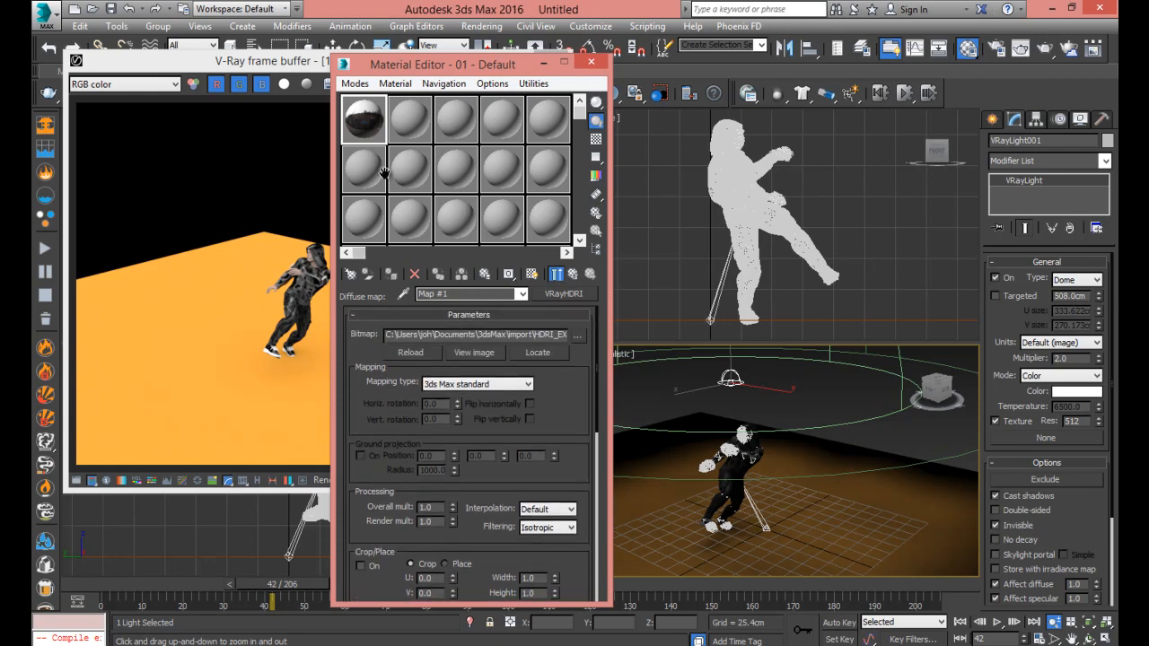
click(574, 274)
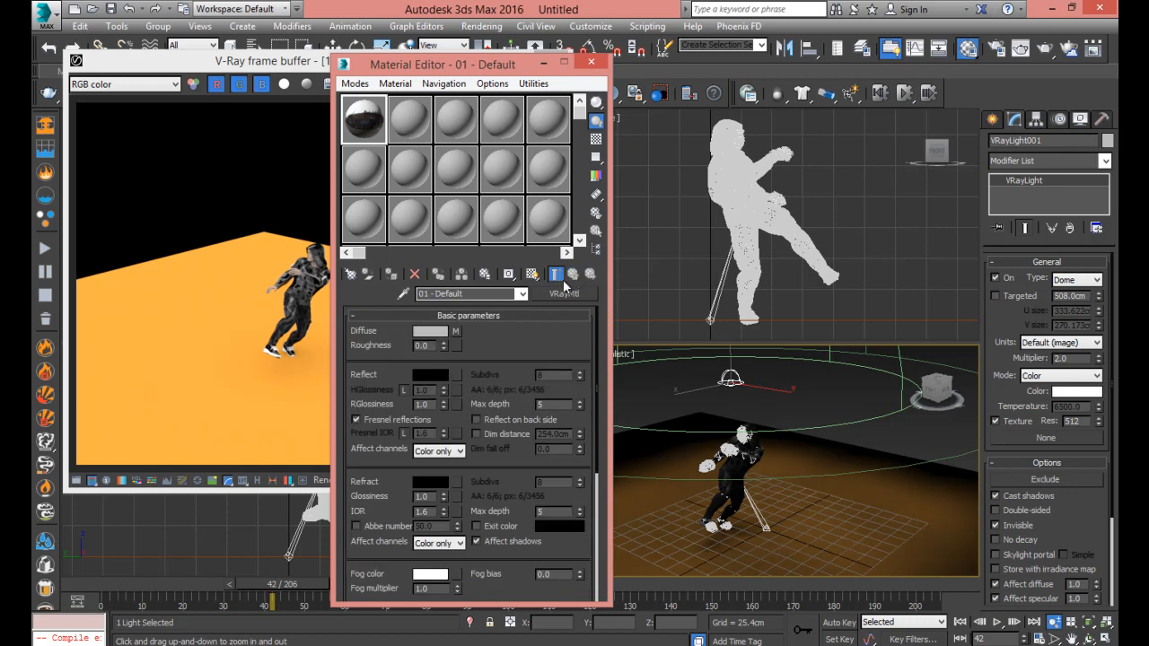
click(456, 332)
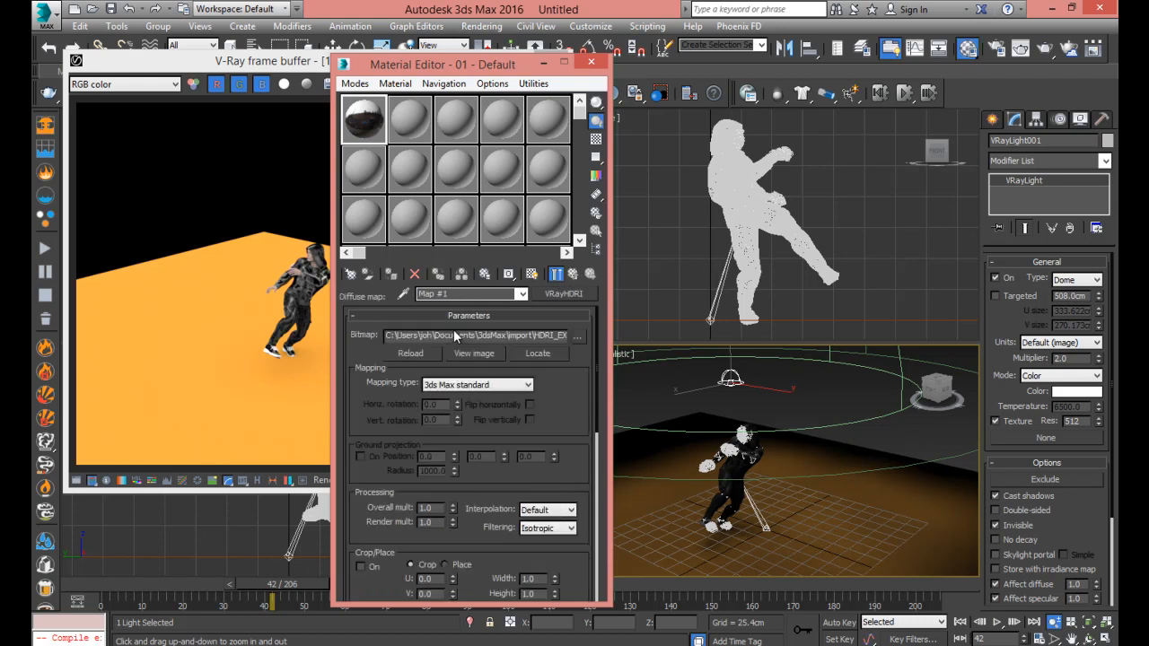
click(492, 385)
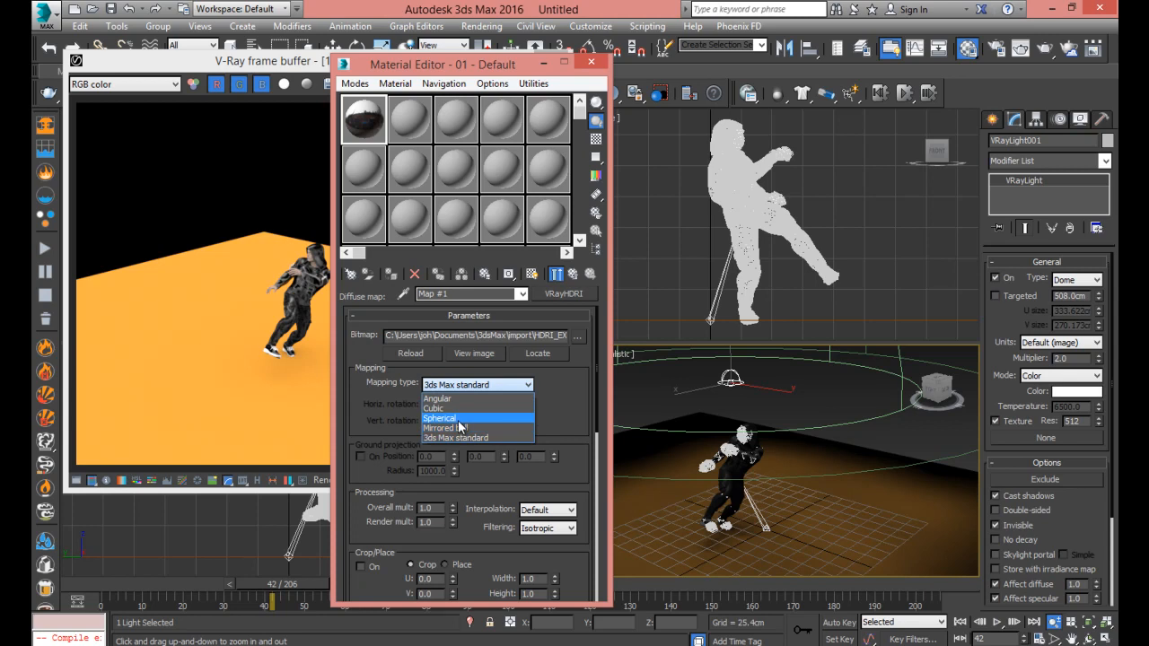
click(481, 418)
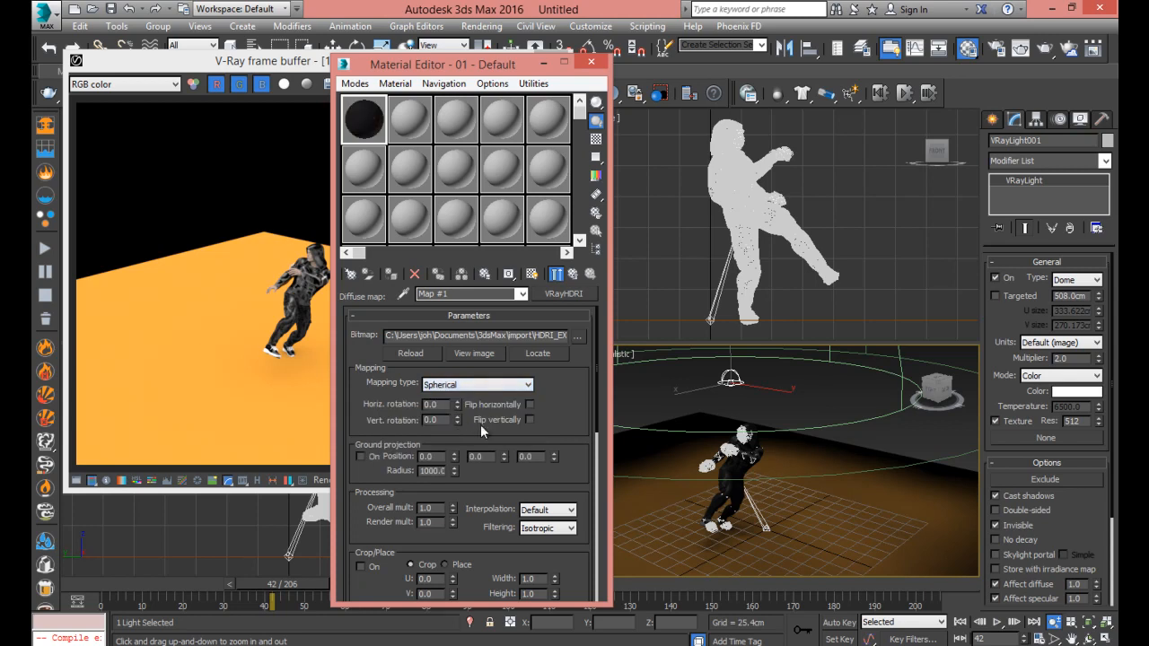
Turn off the end-result display in the sample slot and place the VRayHDRI map as an instance in the dome light's texture slot
click(562, 277)
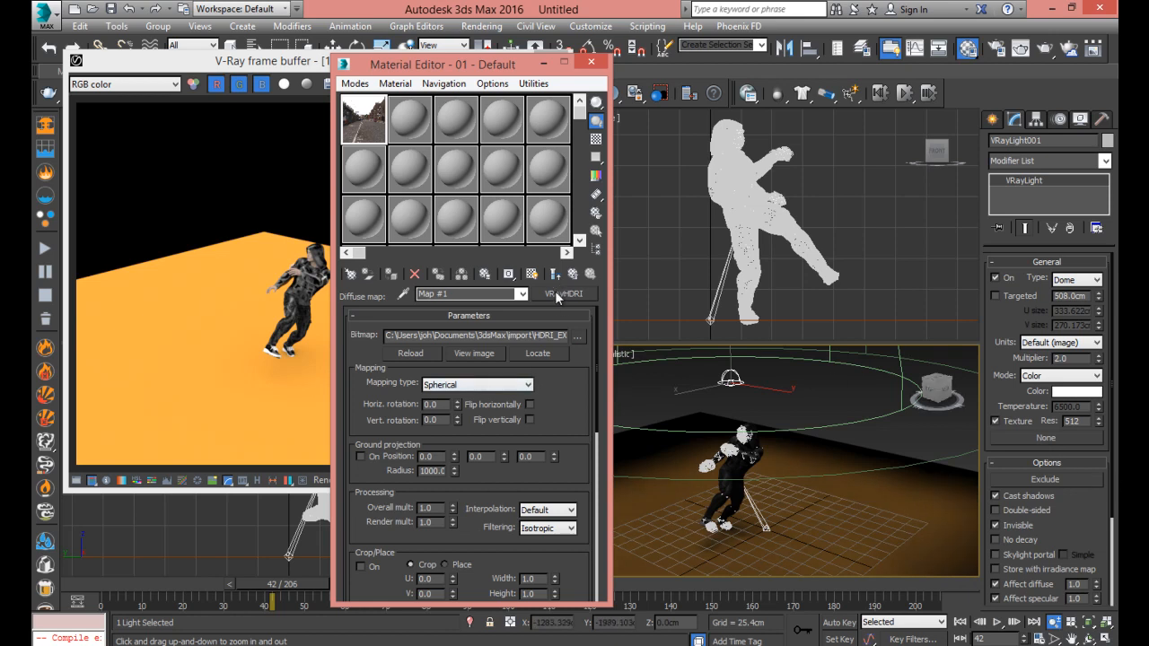
drag(565, 303, 1045, 435)
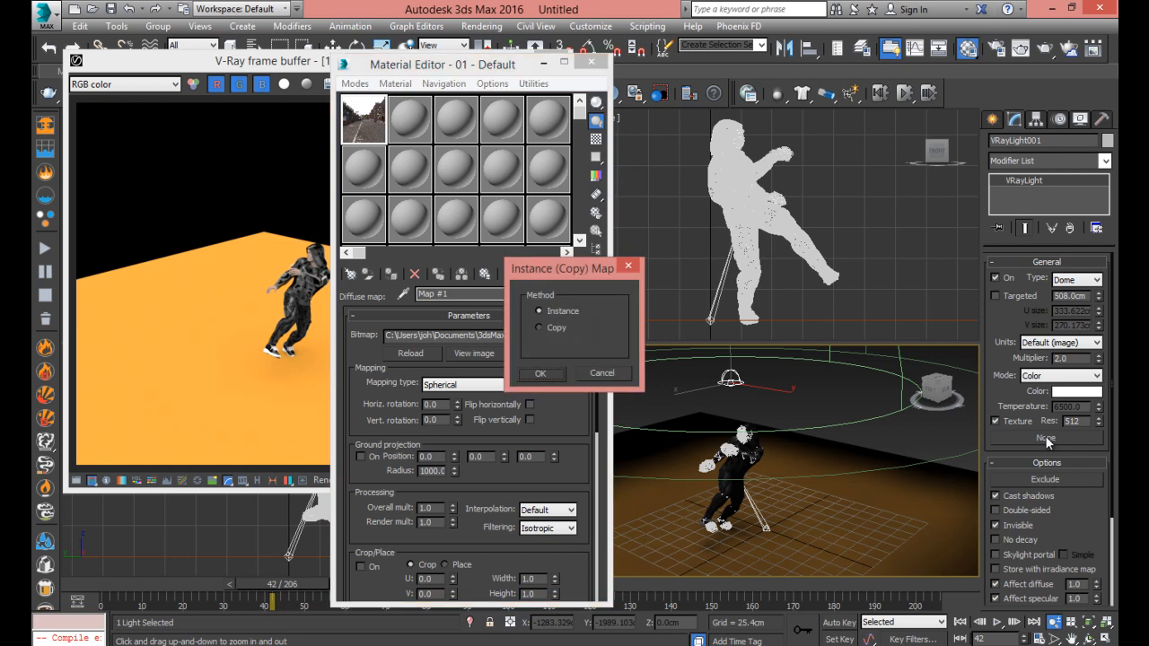
click(562, 373)
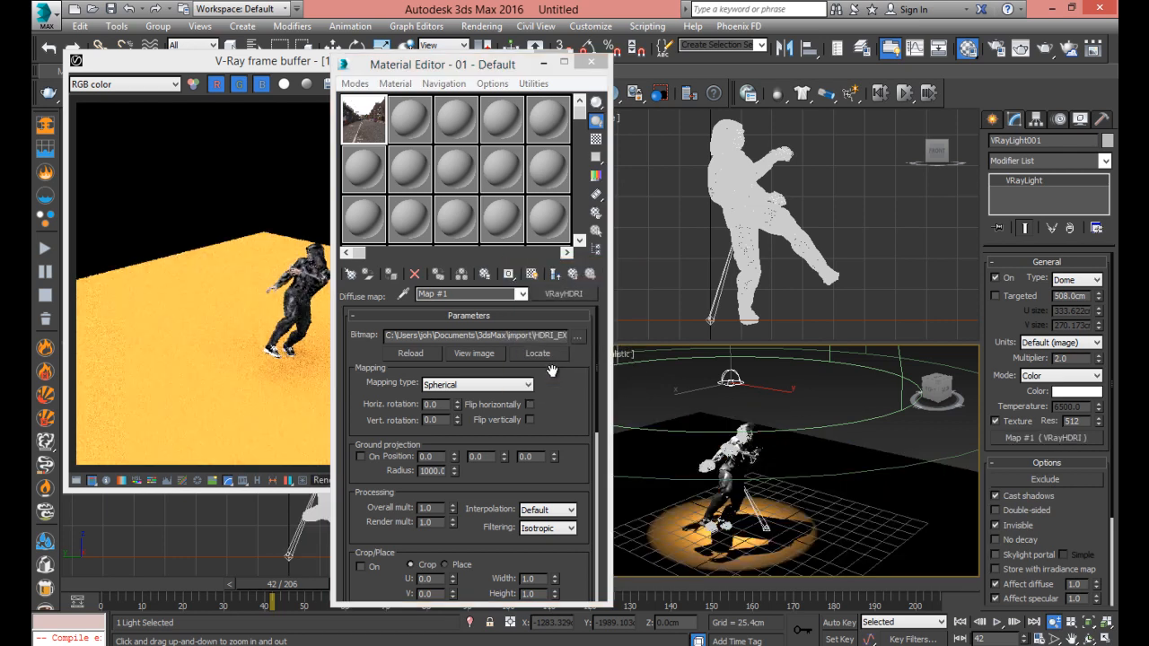
Open the Environment and Effects settings and instance the dome light's VRayHDRI map as the environment map
click(481, 27)
click(500, 216)
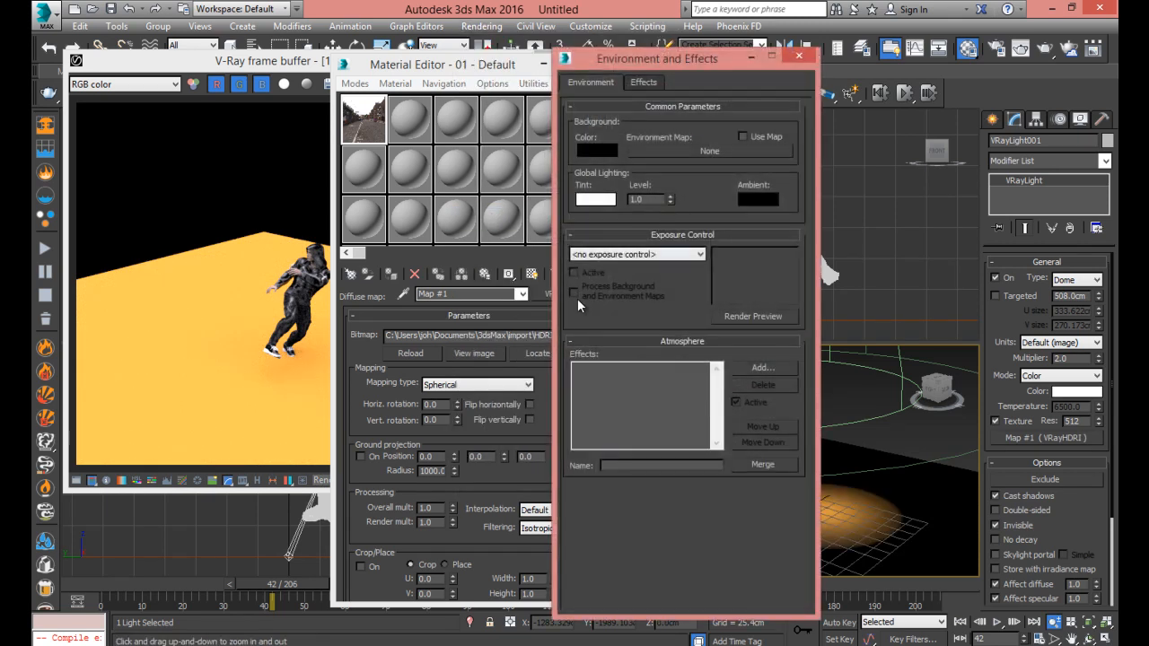
drag(1034, 436, 730, 151)
click(666, 384)
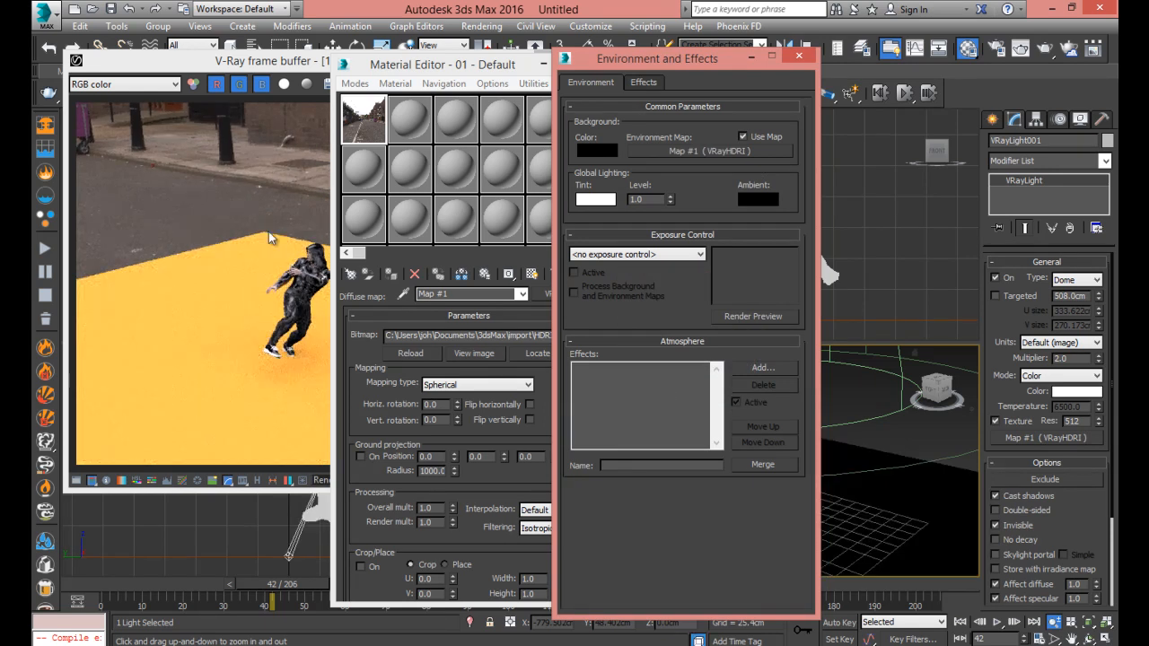
Reposition the V-Ray frame buffer to view the whole render and select the ground plane with the Move tool
drag(254, 61, 285, 46)
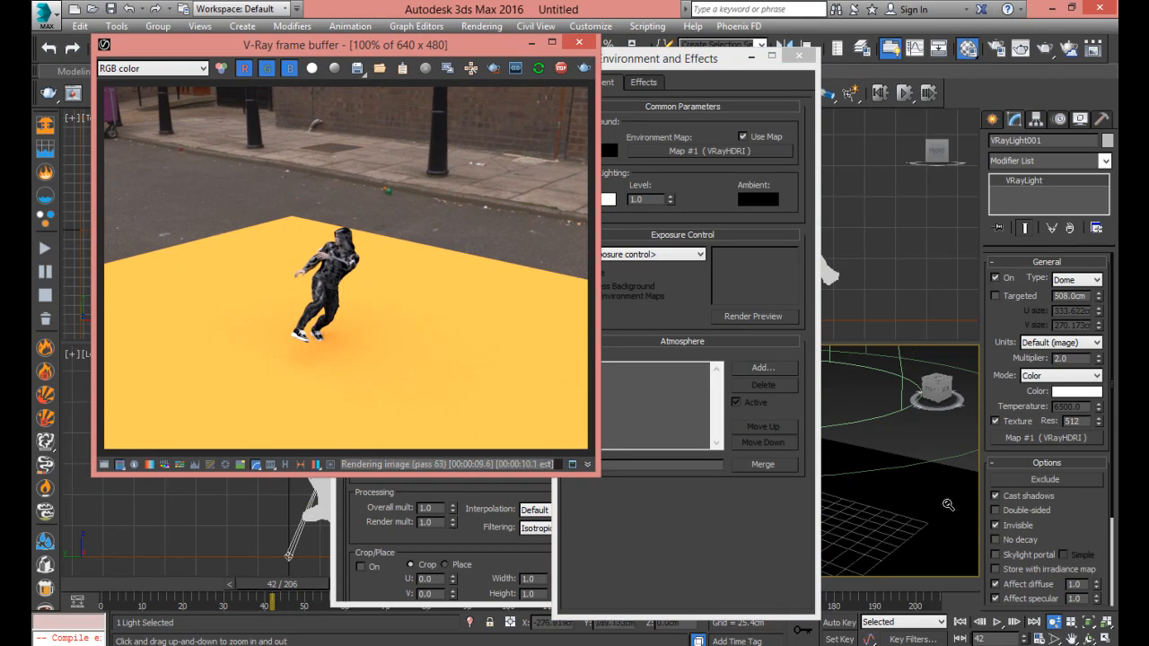
drag(476, 52, 455, 153)
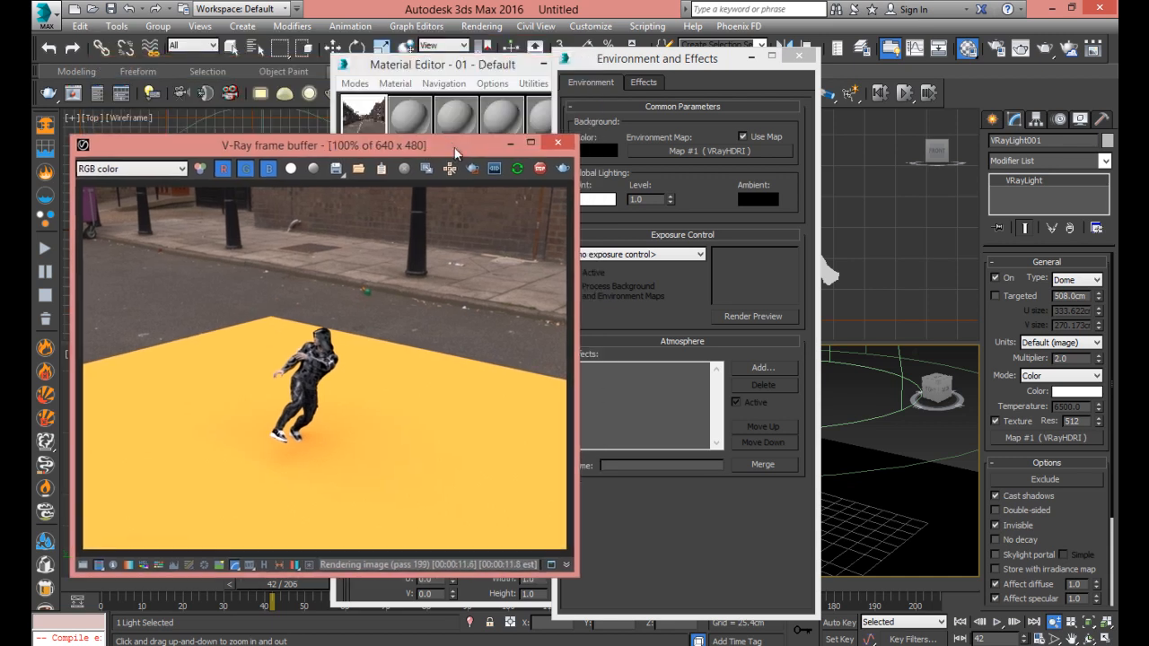
click(332, 46)
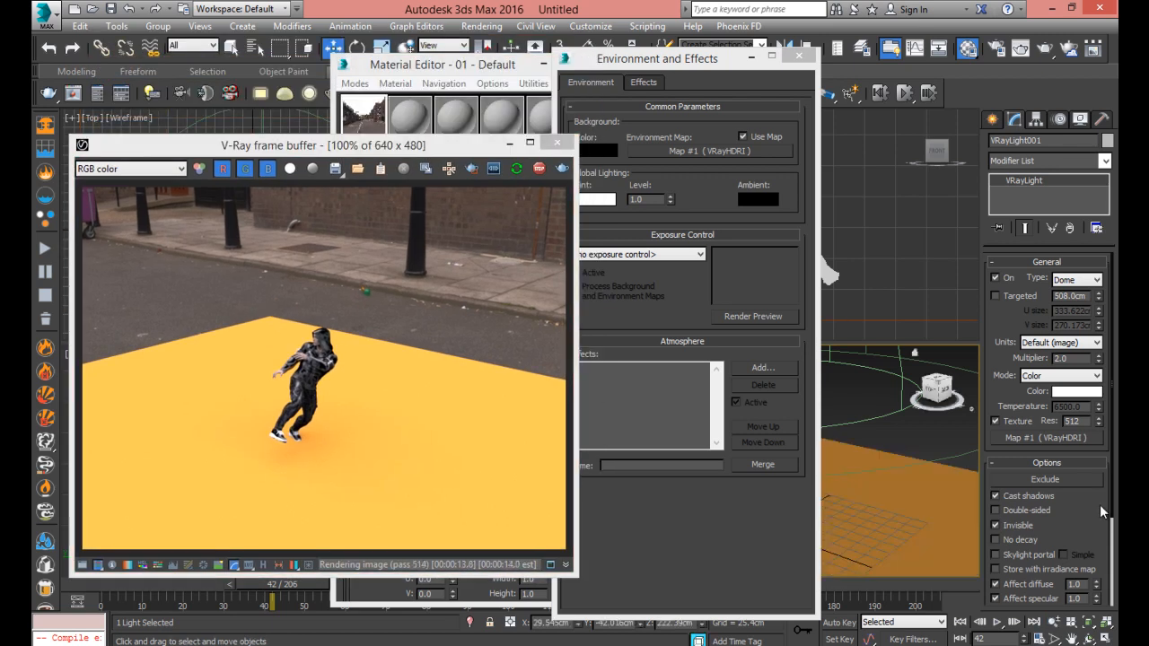
click(920, 513)
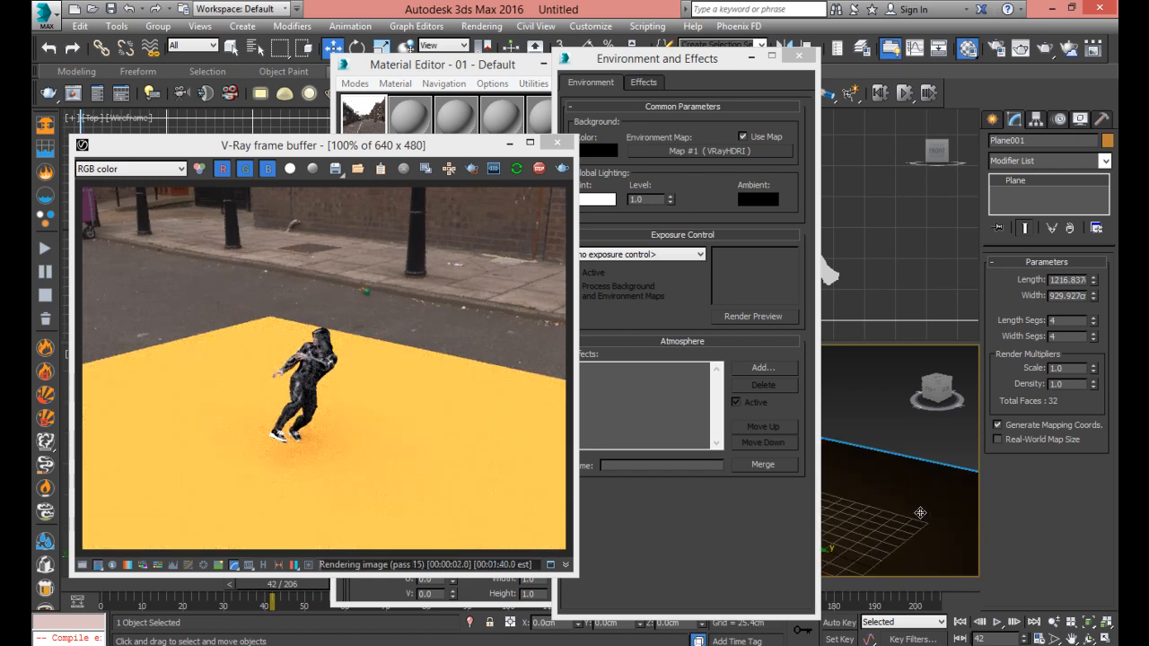
Enlarge the ground plane to about 24195 cm in length and 55288 cm in width so it fills the render
drag(1093, 278, 45, 223)
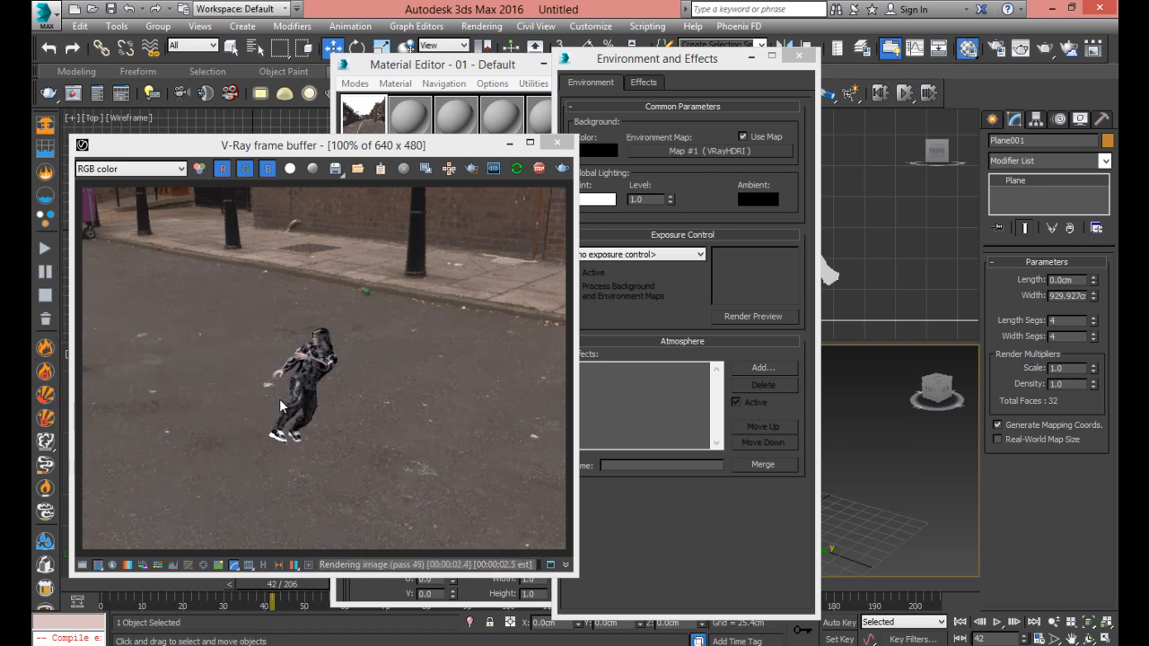
click(130, 11)
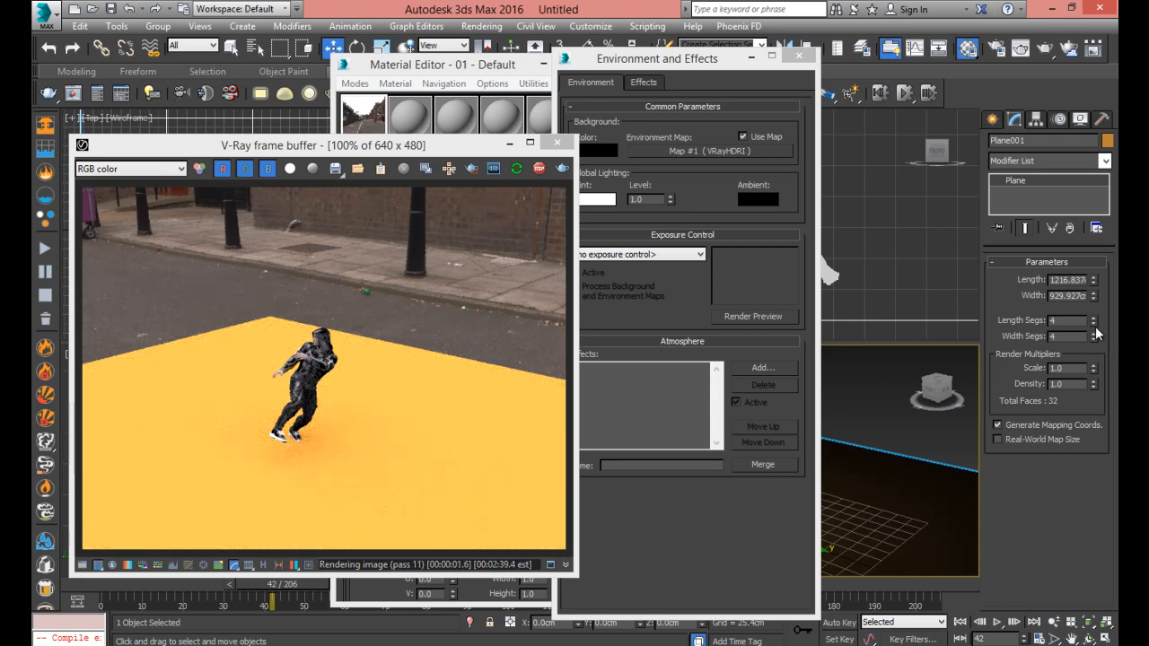
drag(1094, 281, 96, 456)
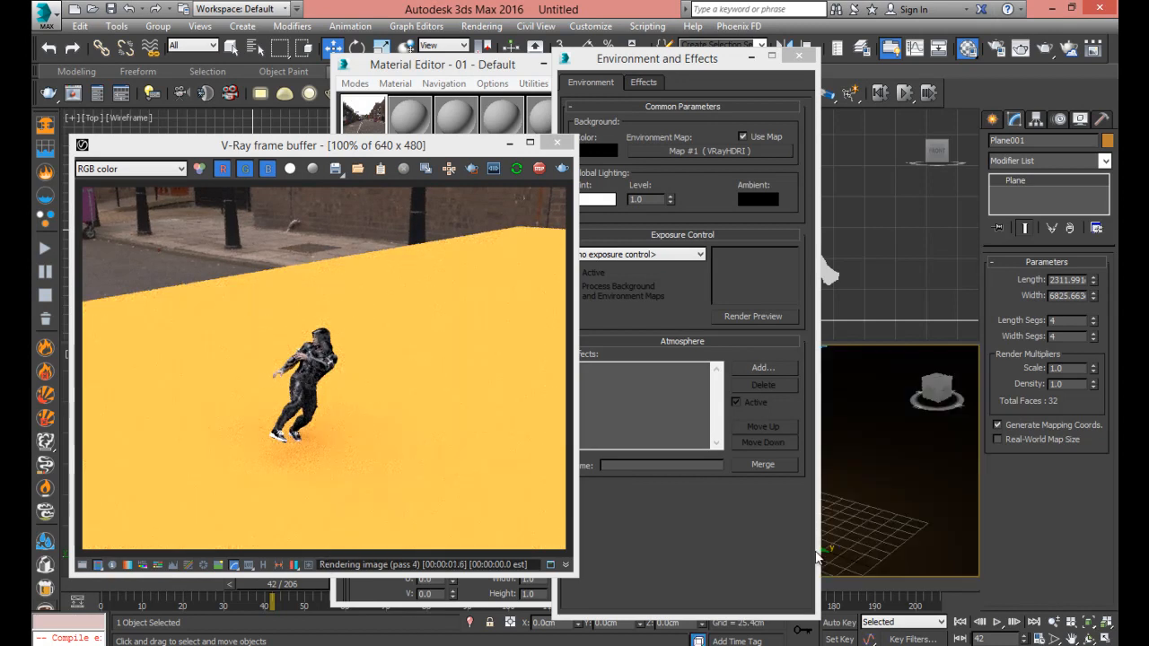
drag(1094, 281, 1083, 105)
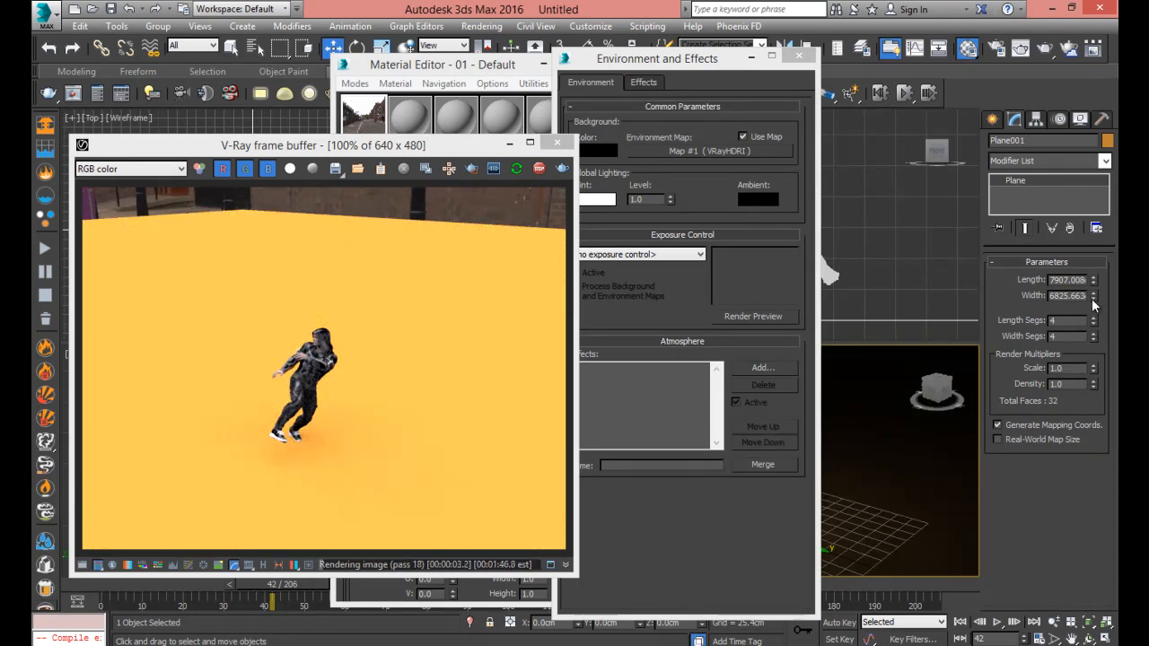
drag(1094, 277, 1092, 231)
drag(1086, 178, 1083, 126)
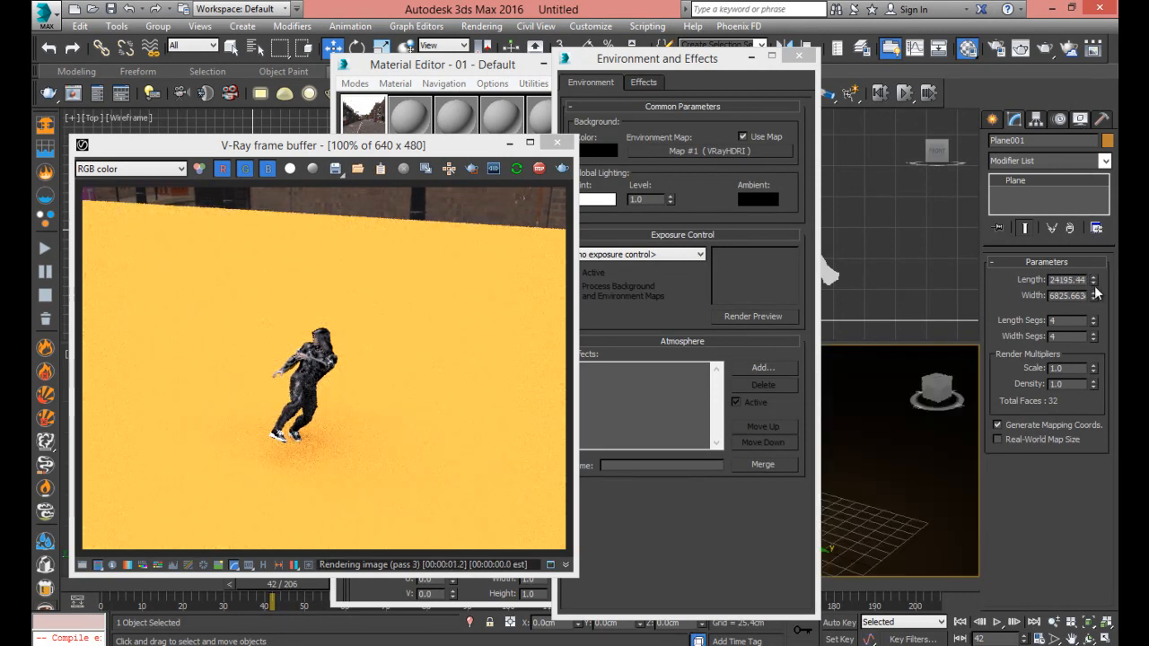
drag(1092, 296, 1107, 401)
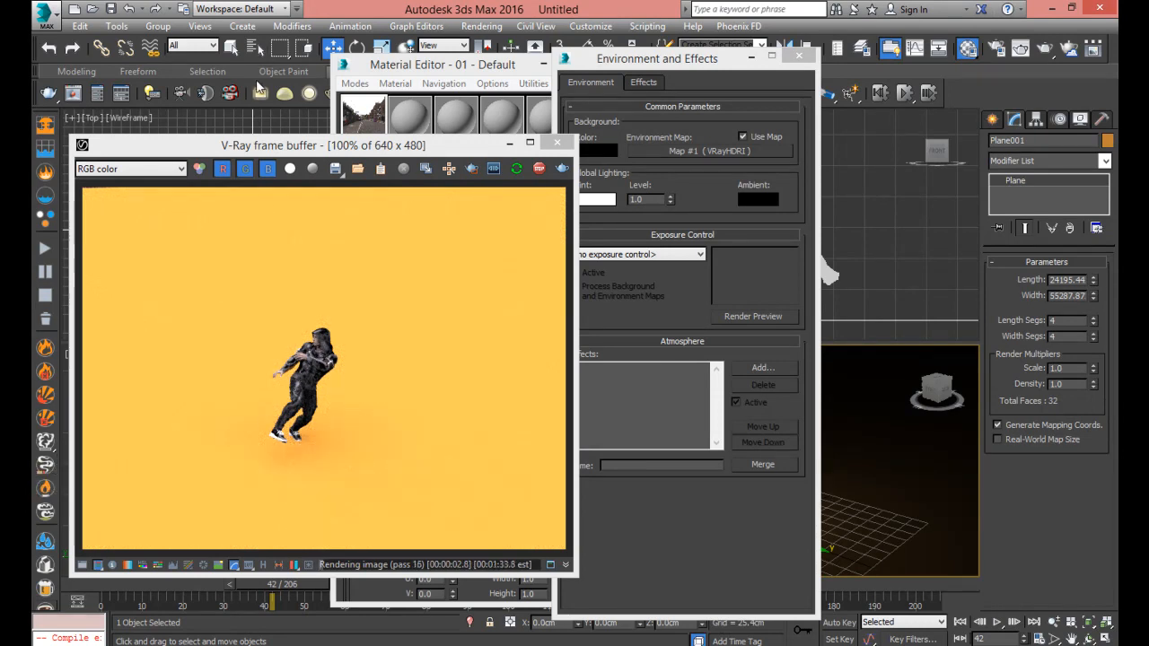
Assign the first sample material with the HDRI map to the ground plane and bring the frame buffer forward to inspect the render
drag(294, 139, 198, 150)
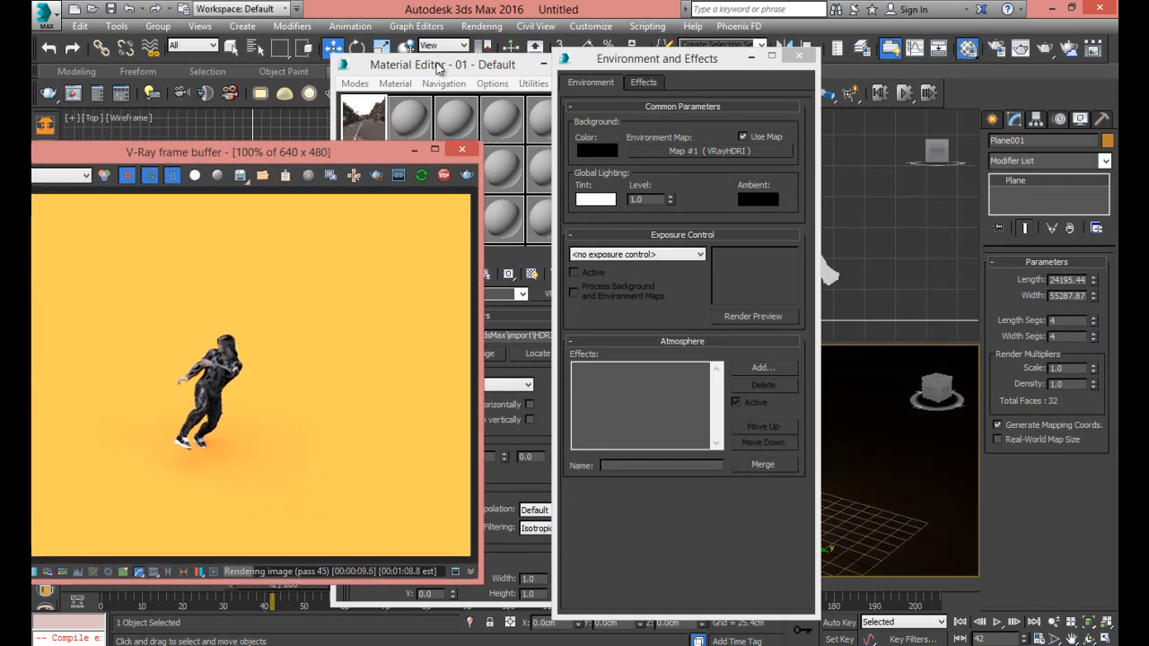
click(437, 66)
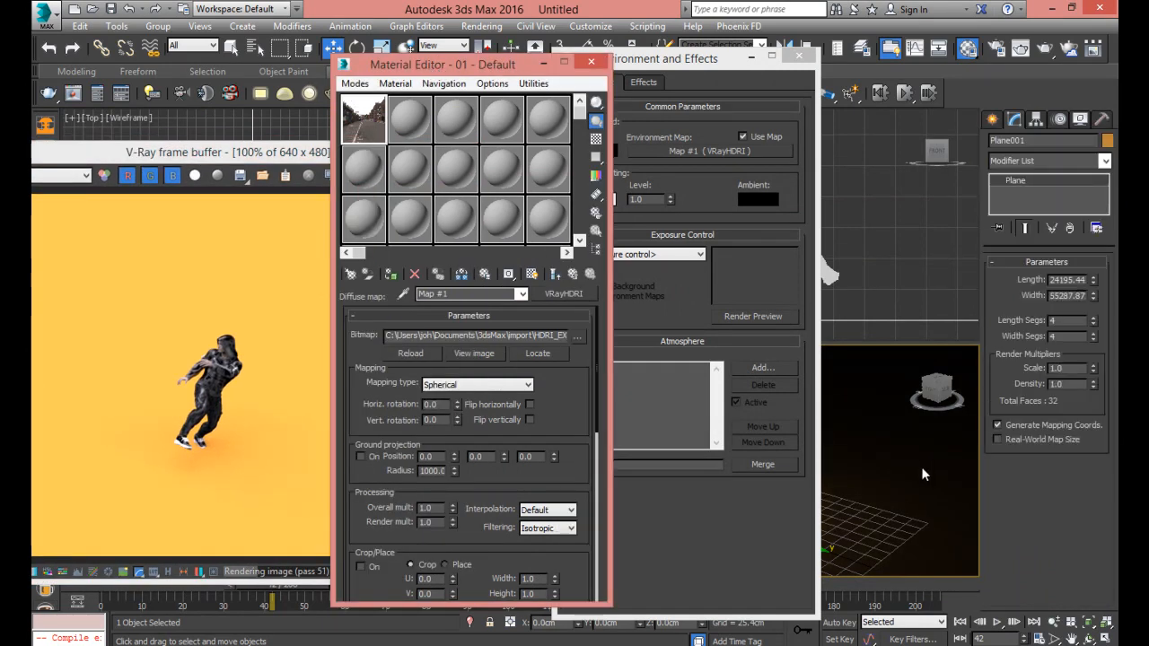
click(1037, 141)
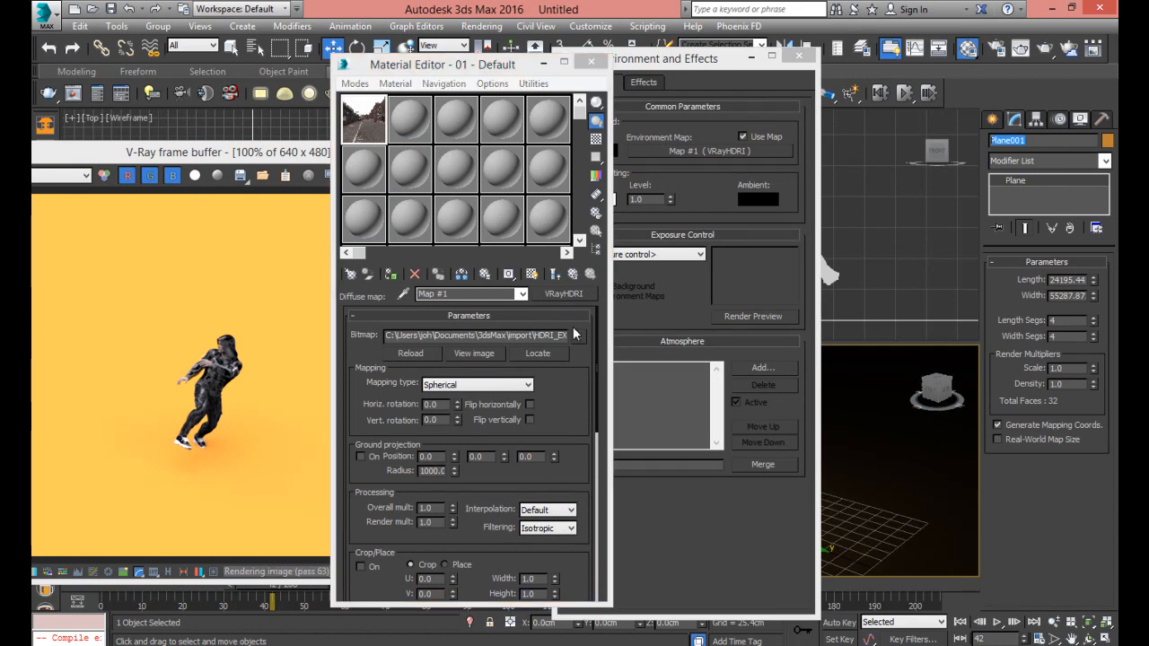
click(391, 275)
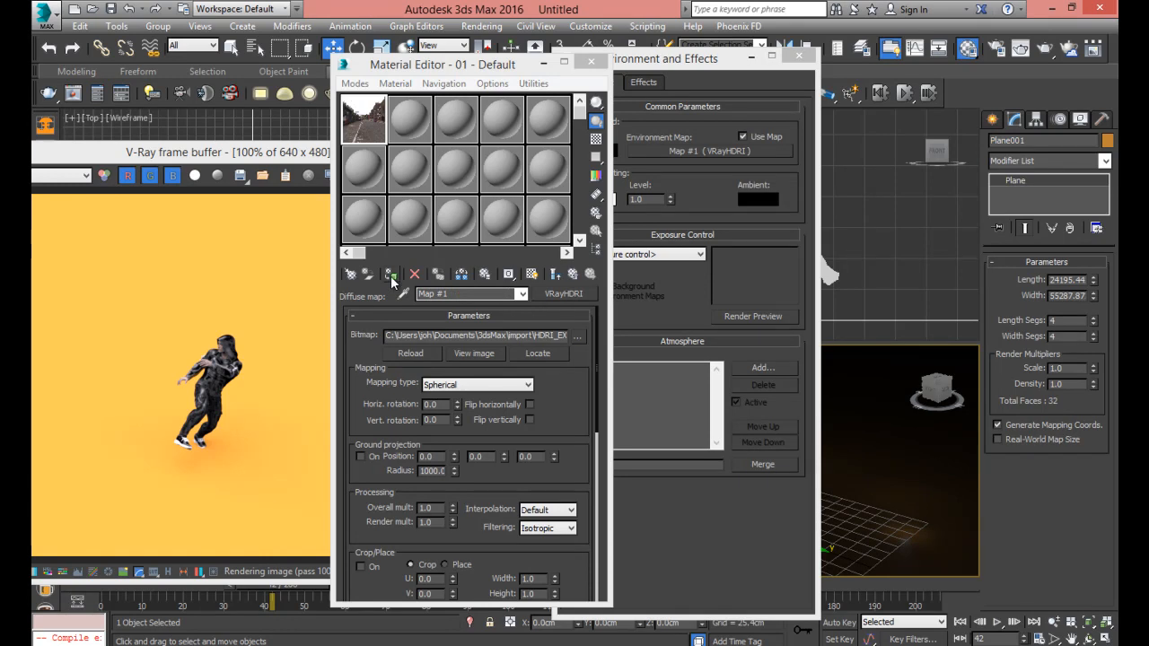
click(391, 276)
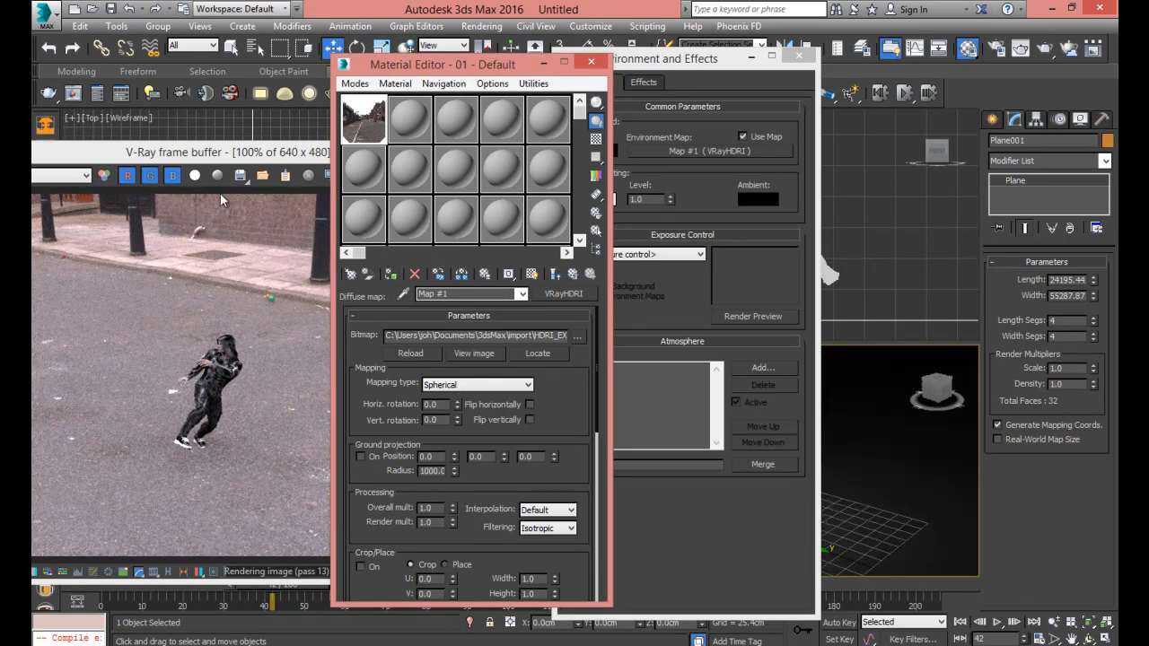
drag(220, 151, 415, 88)
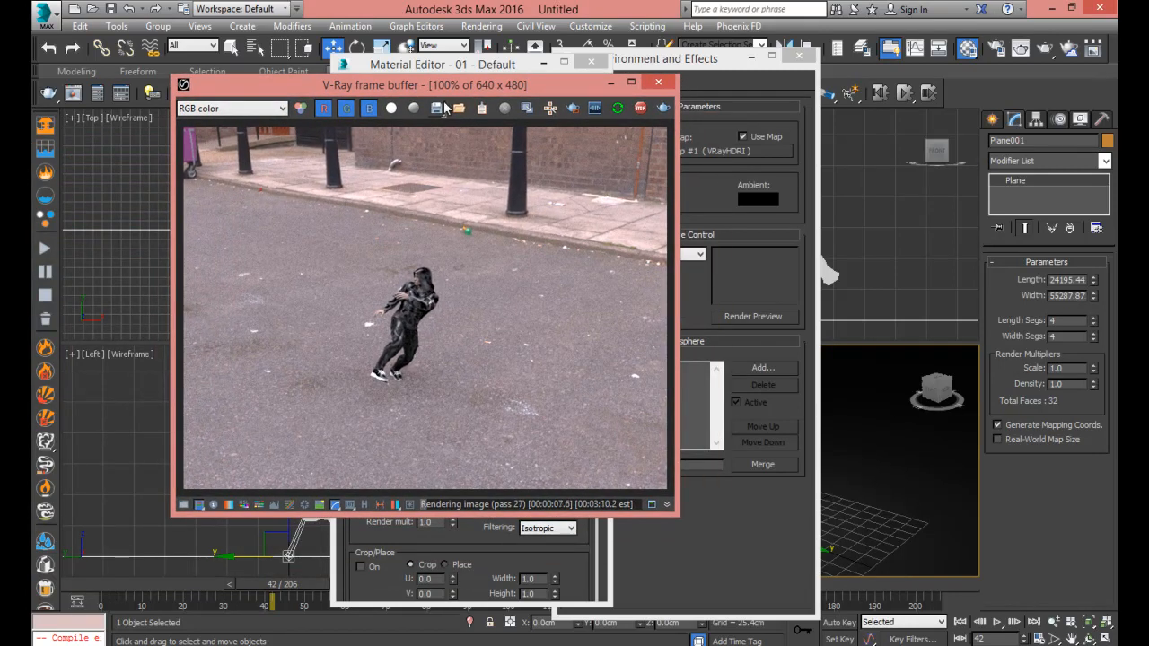
drag(437, 88, 405, 67)
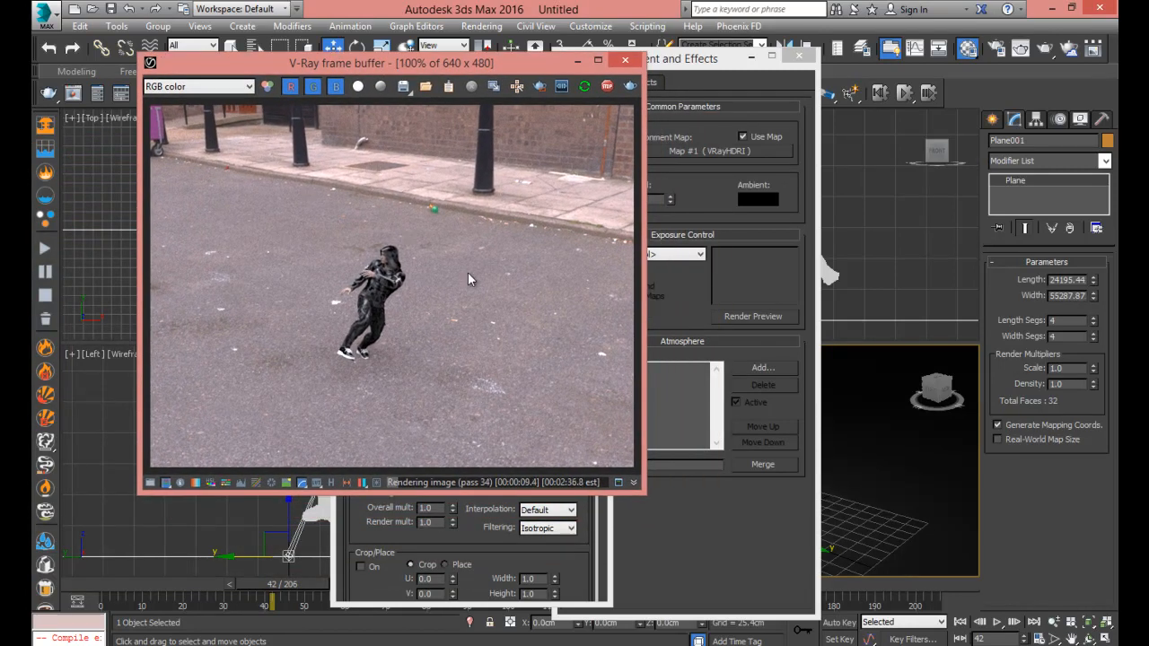
Close the Environment and Effects settings, reposition the V-Ray frame buffer, and minimize the Material Editor to uncover the perspective viewport
click(799, 55)
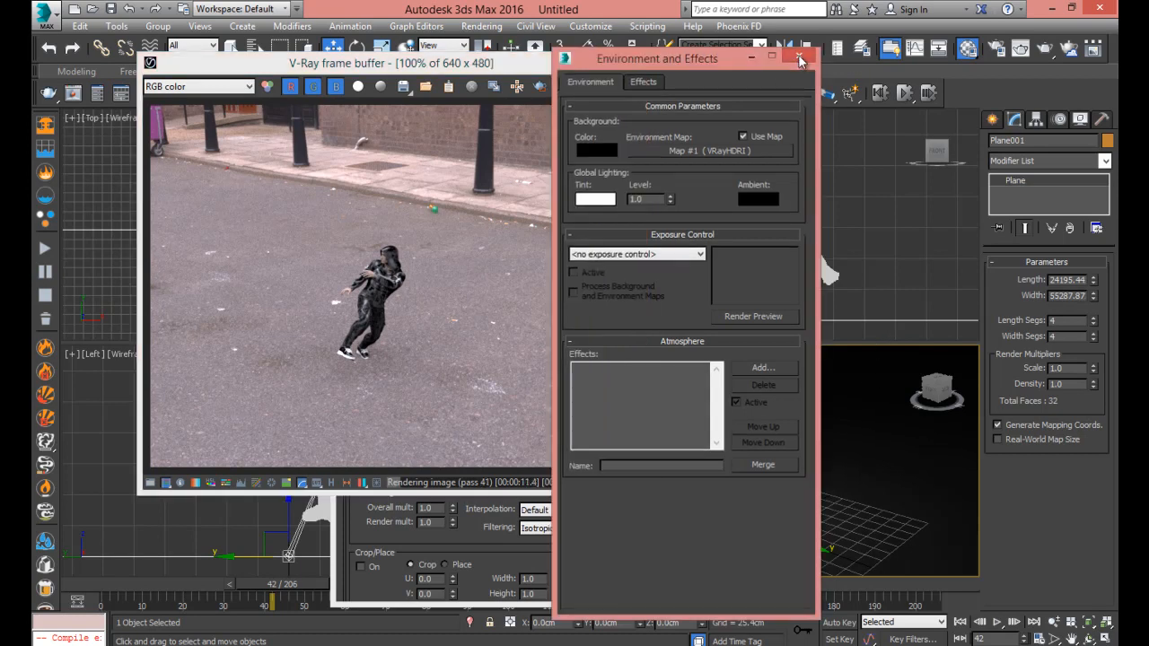
click(799, 56)
drag(499, 76, 433, 65)
click(542, 64)
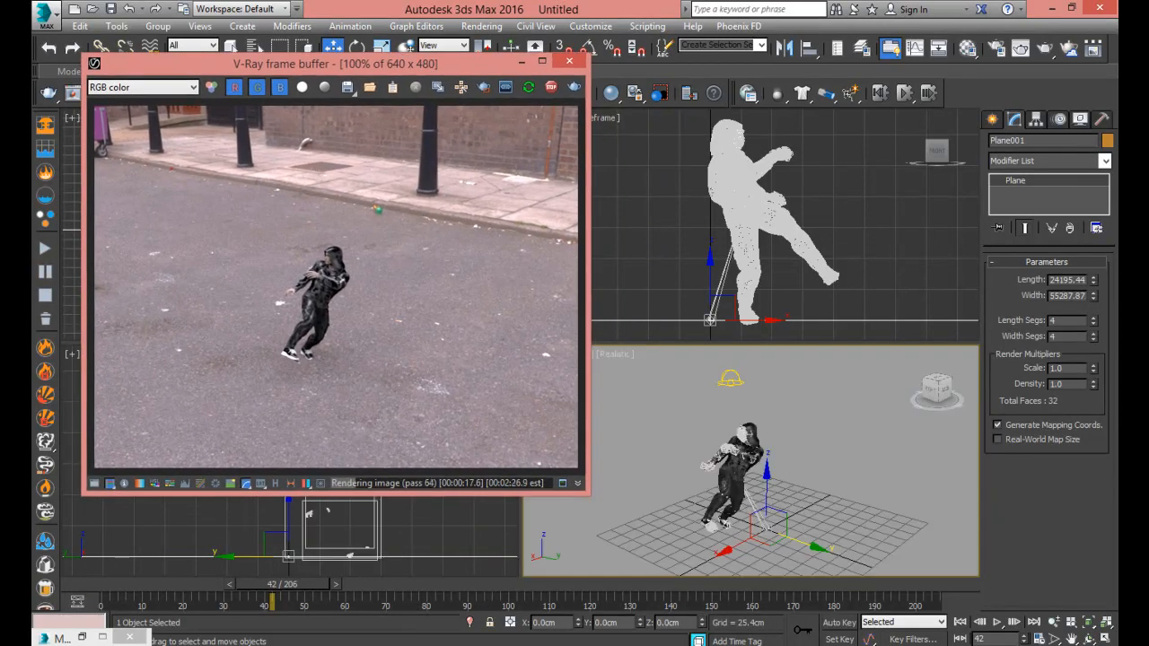
Zoom in on the character and orbit the perspective view to a low angle with the brick building and purple bin behind him
click(1056, 623)
drag(738, 448, 733, 420)
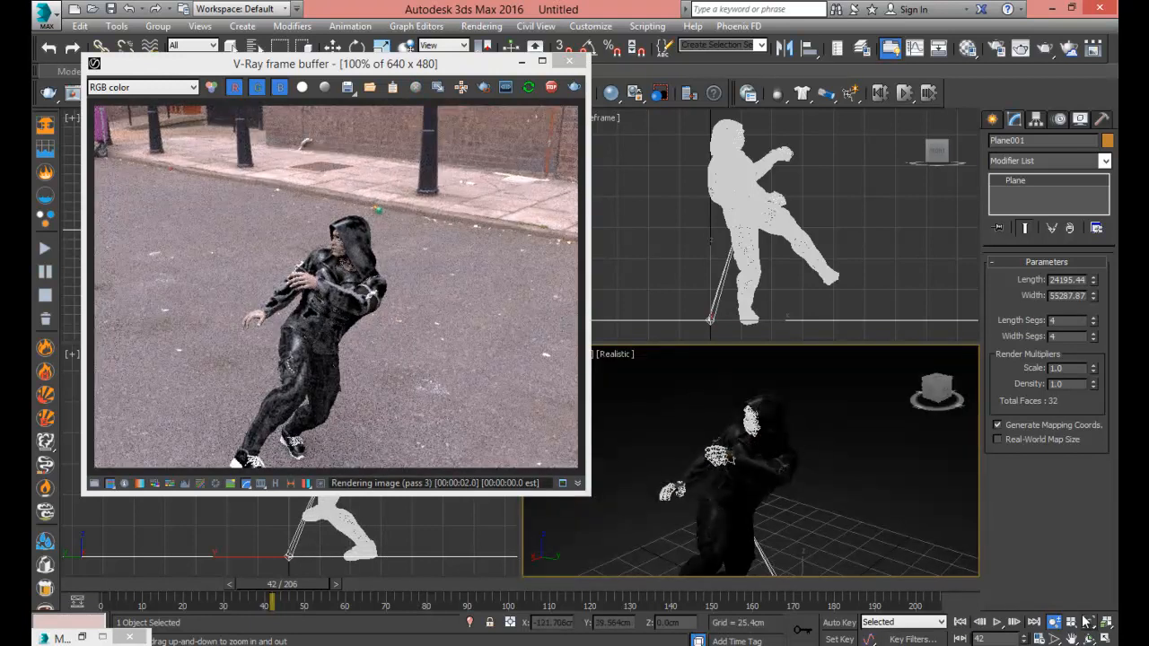
click(1090, 637)
drag(770, 460, 772, 442)
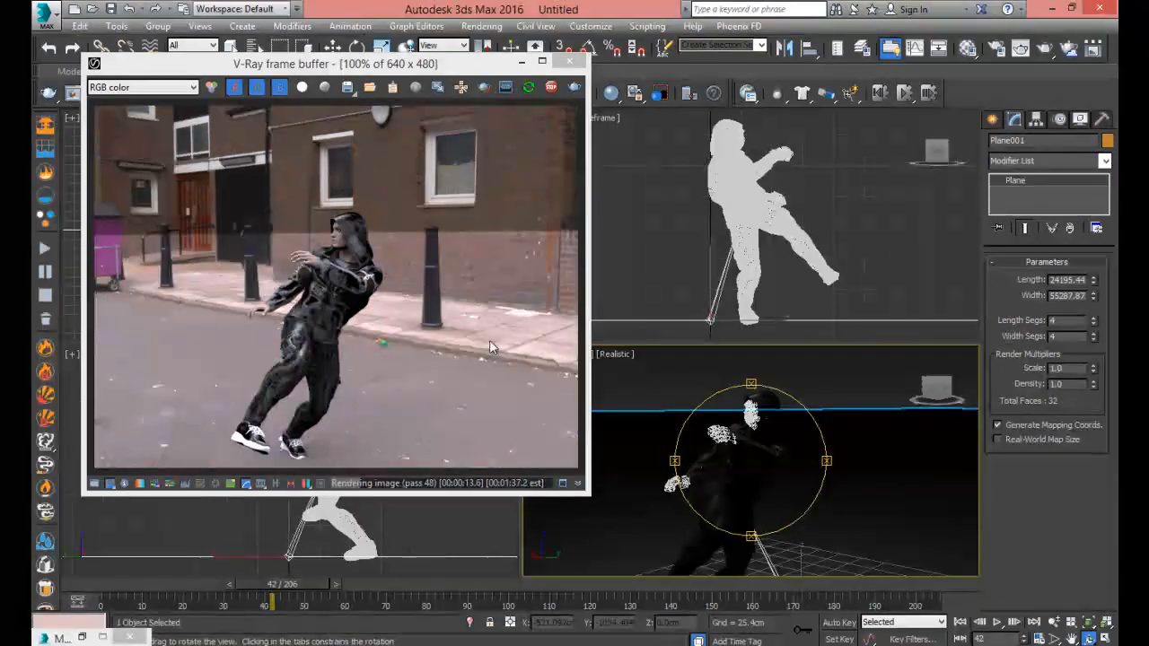
mouse_move(730, 446)
mouse_down()
mouse_move(724, 456)
mouse_move(725, 440)
mouse_up()
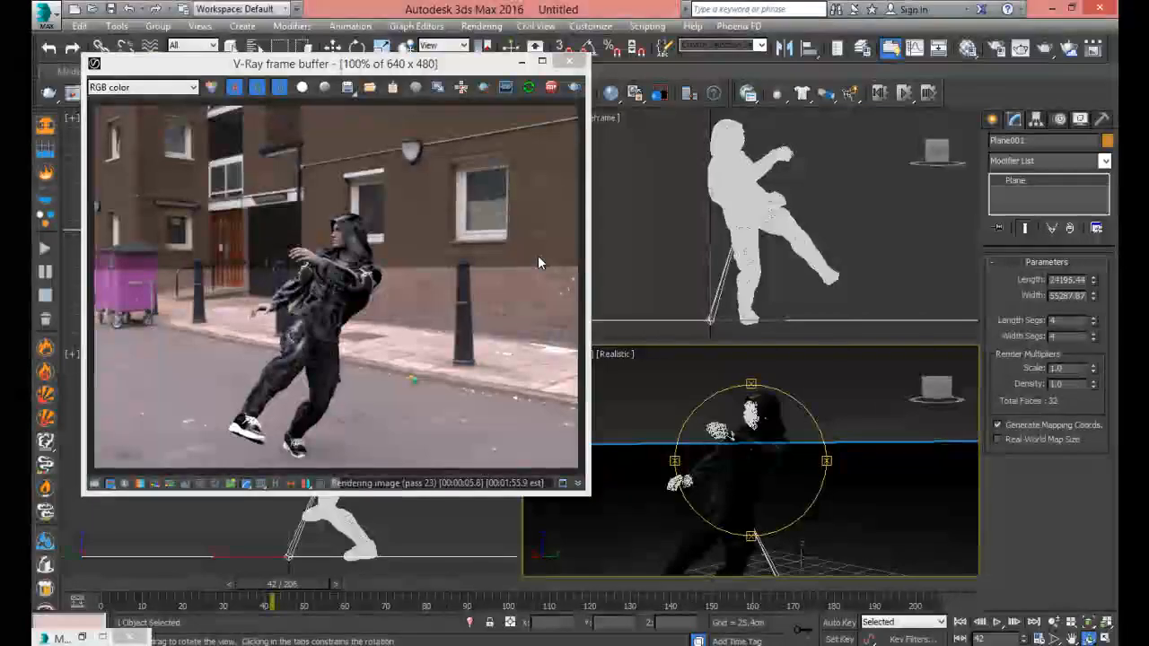
Reopen the Material Editor and name the second sample material Sky
key(m)
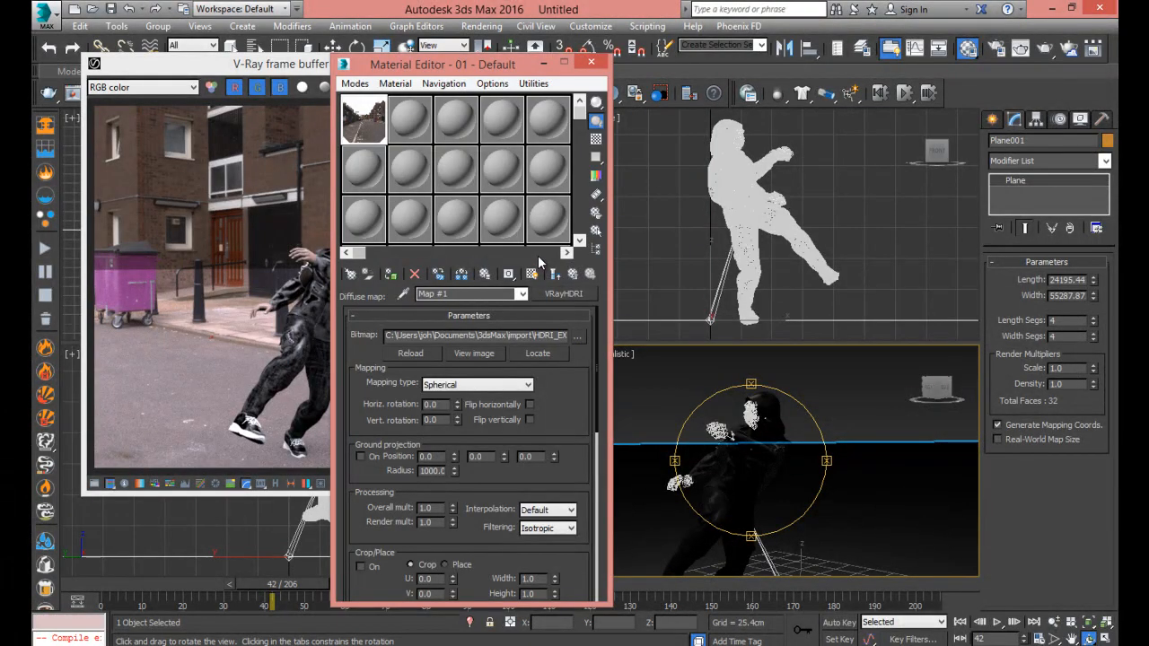
click(414, 133)
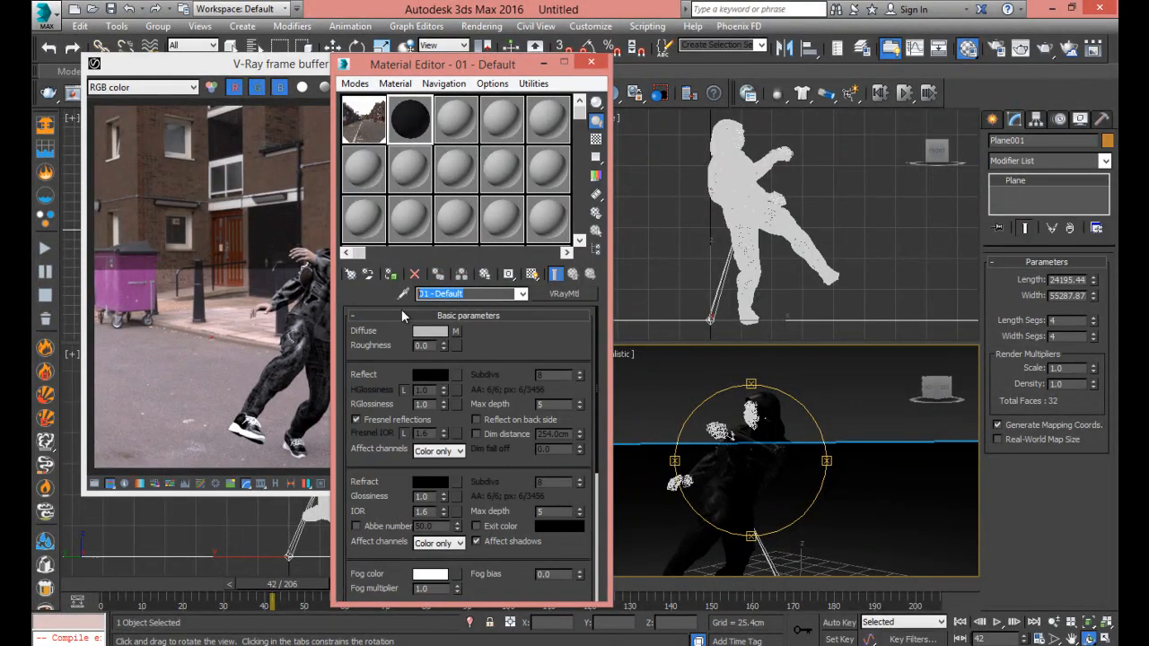
text(Sky)
key(Return)
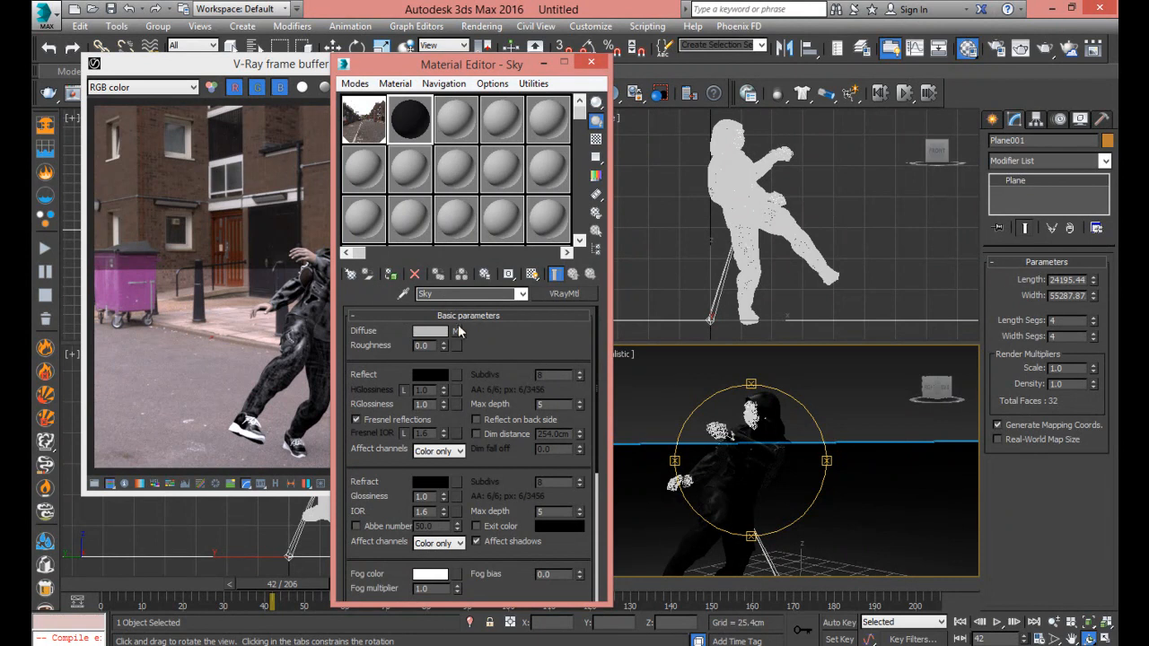
Set the Sky material's diffuse HDRI map to overall multiplier 5.5 and render multiplier 2.0, and render the scene again
click(456, 330)
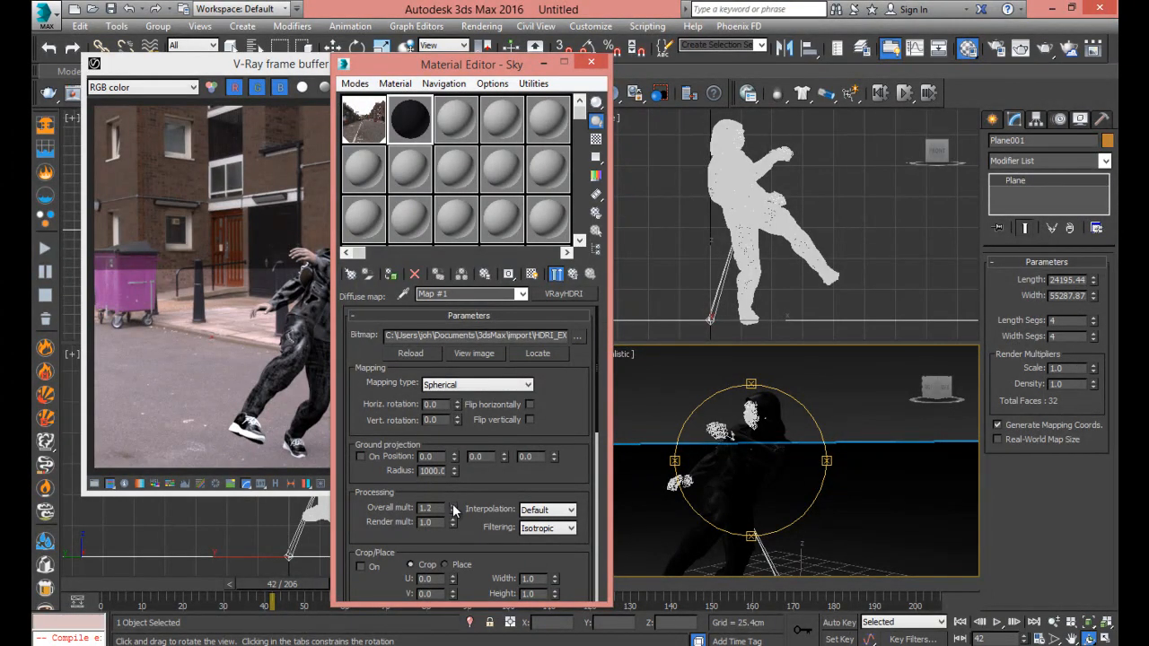
click(453, 505)
click(453, 519)
click(454, 518)
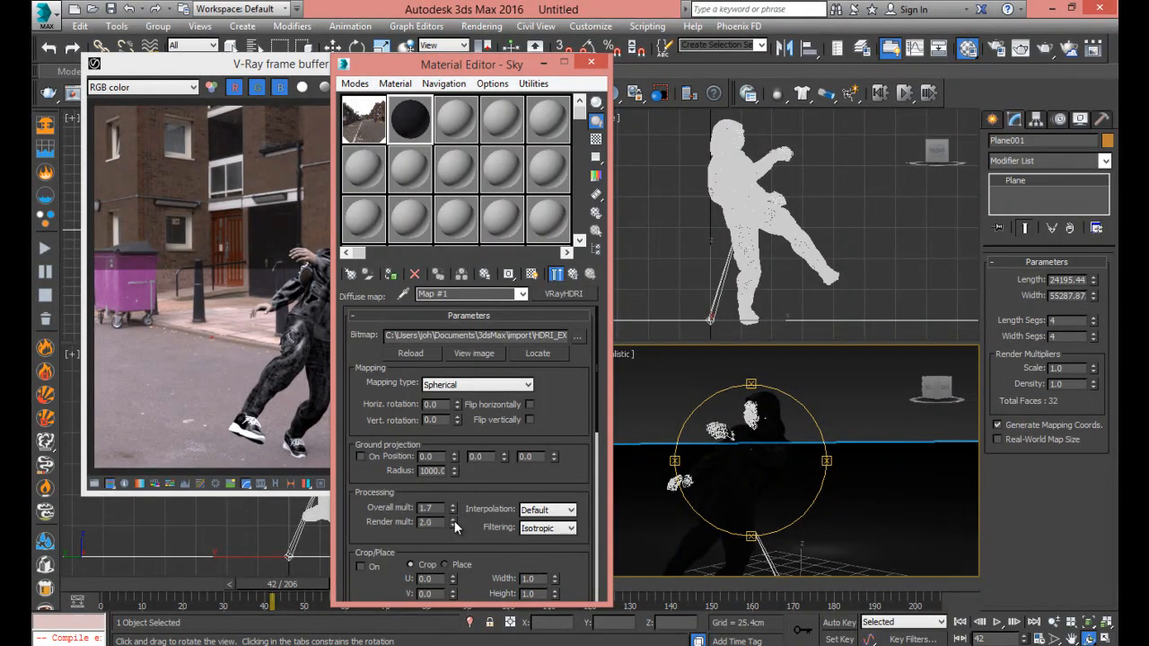
drag(452, 509, 454, 473)
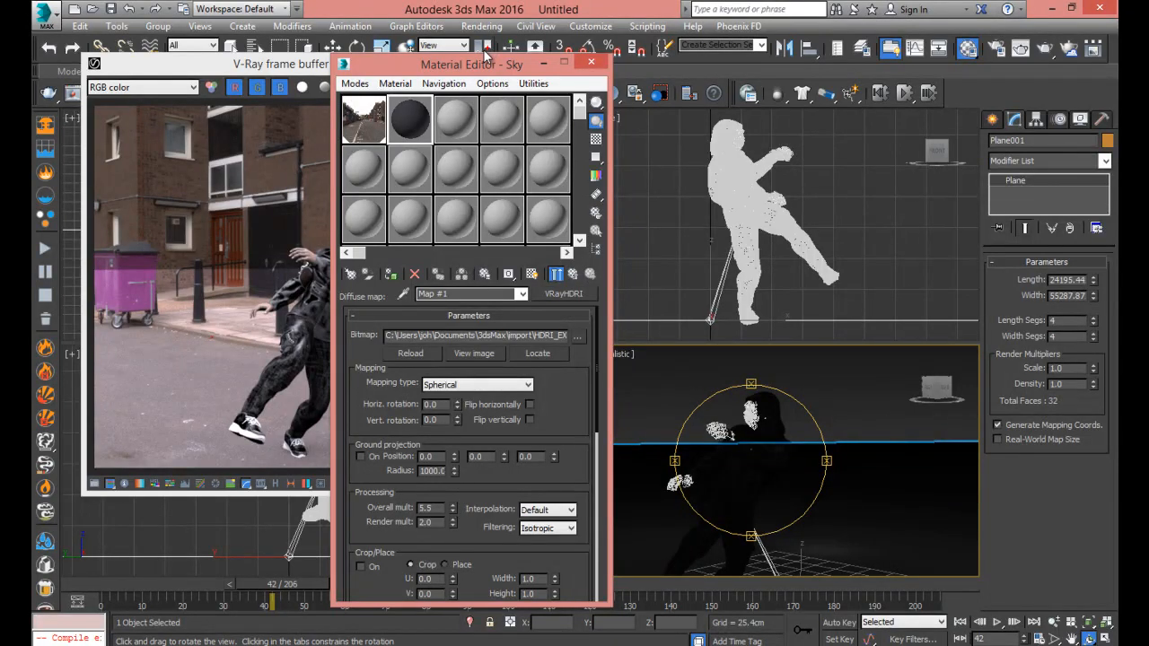
drag(530, 68, 840, 57)
click(546, 92)
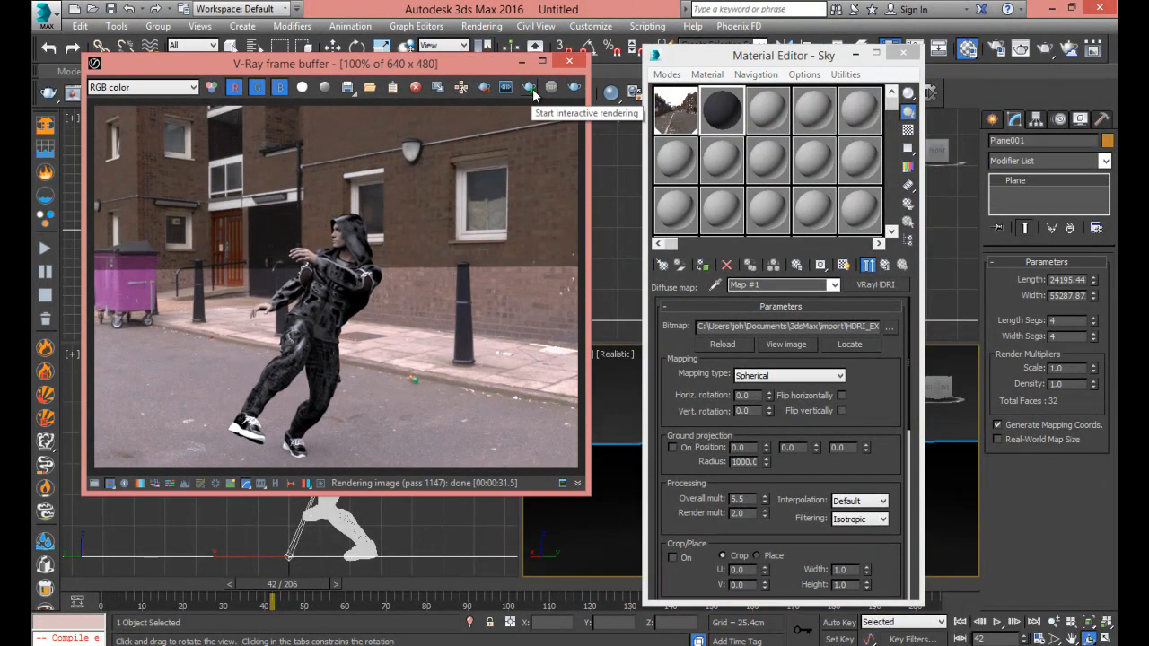
click(575, 87)
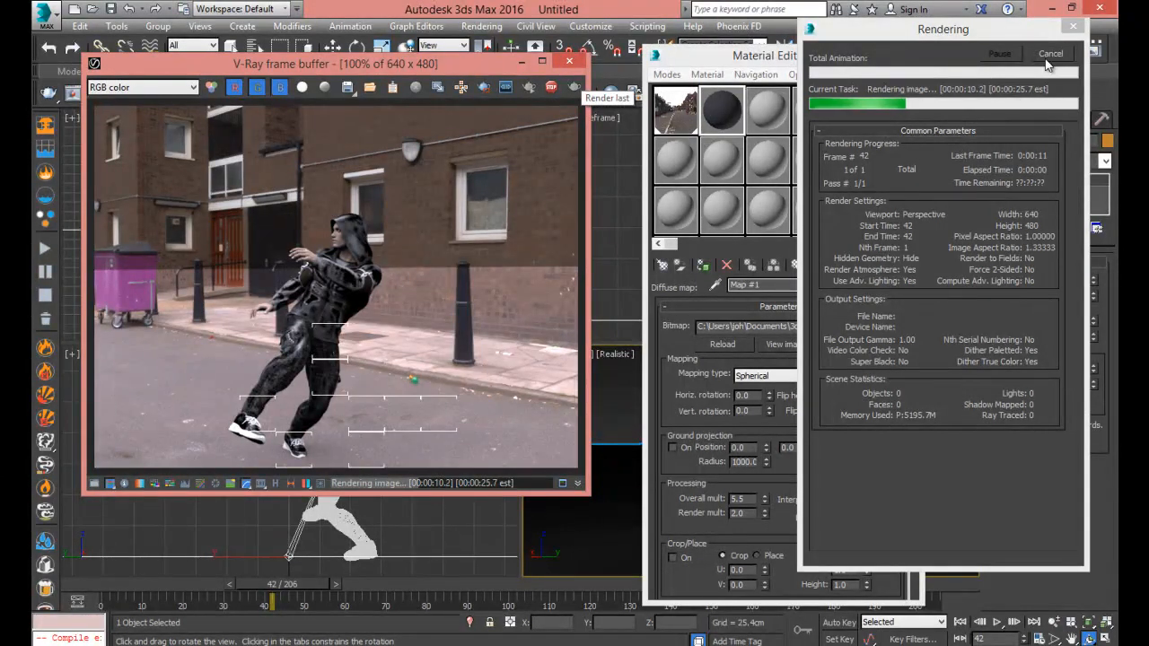
Darken the first sample material's HDRI map under interactive rendering, trying overall multipliers 0.2 and 0.5 and settling on 0.4
click(678, 114)
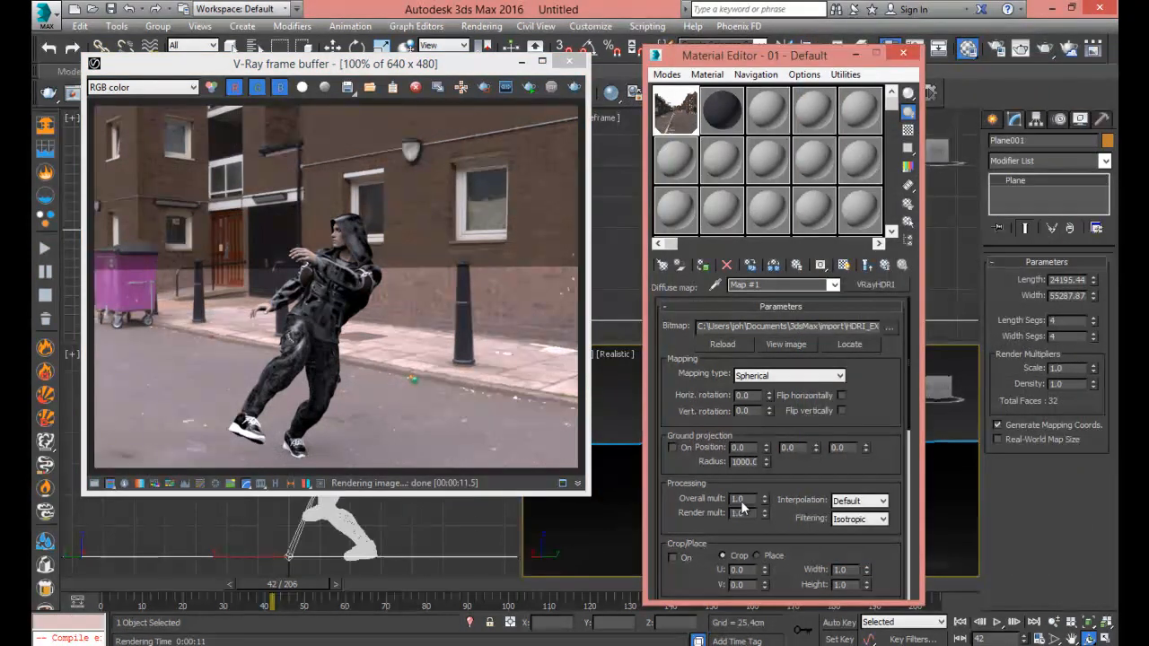
drag(765, 507, 764, 508)
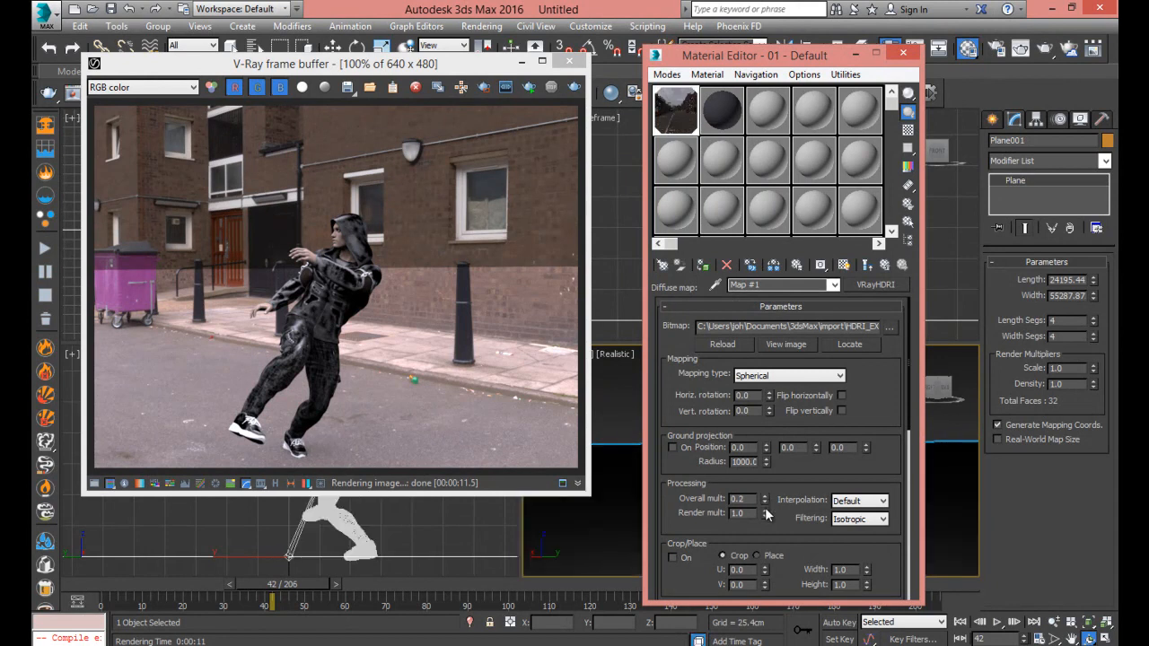
click(530, 89)
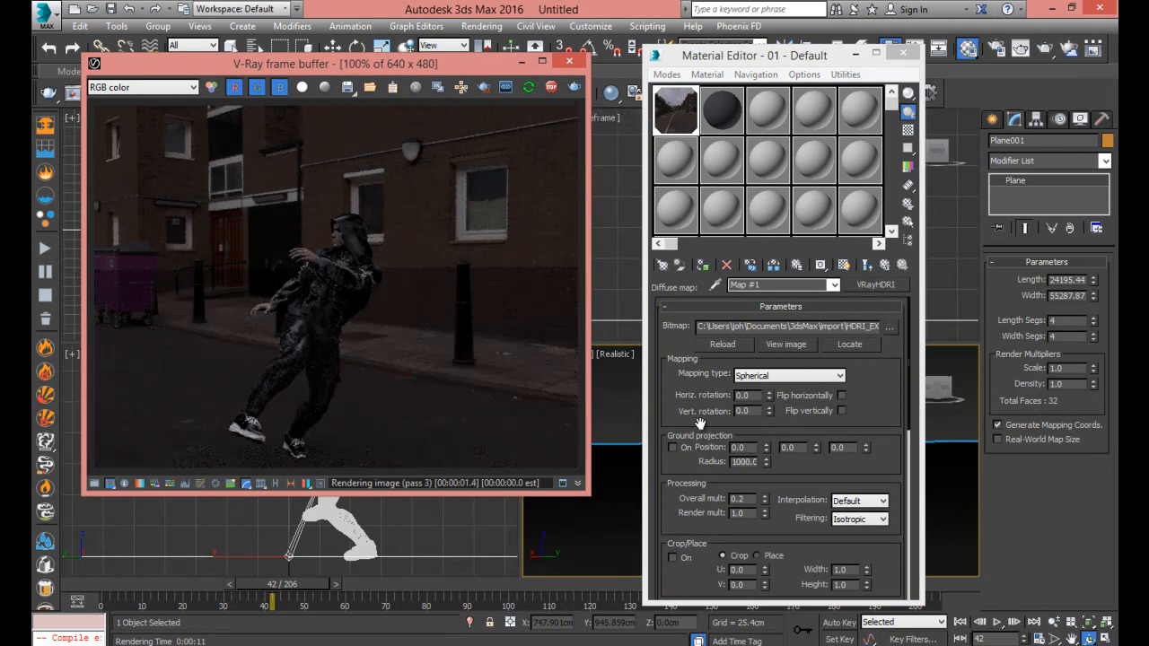
click(764, 494)
click(764, 495)
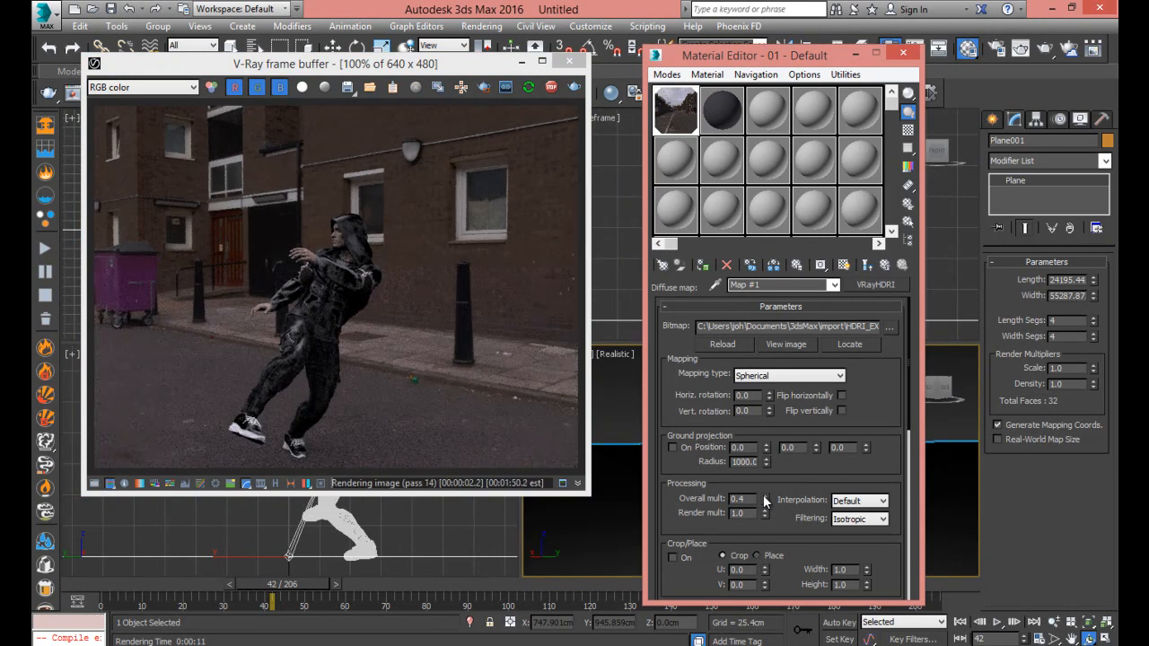
click(765, 497)
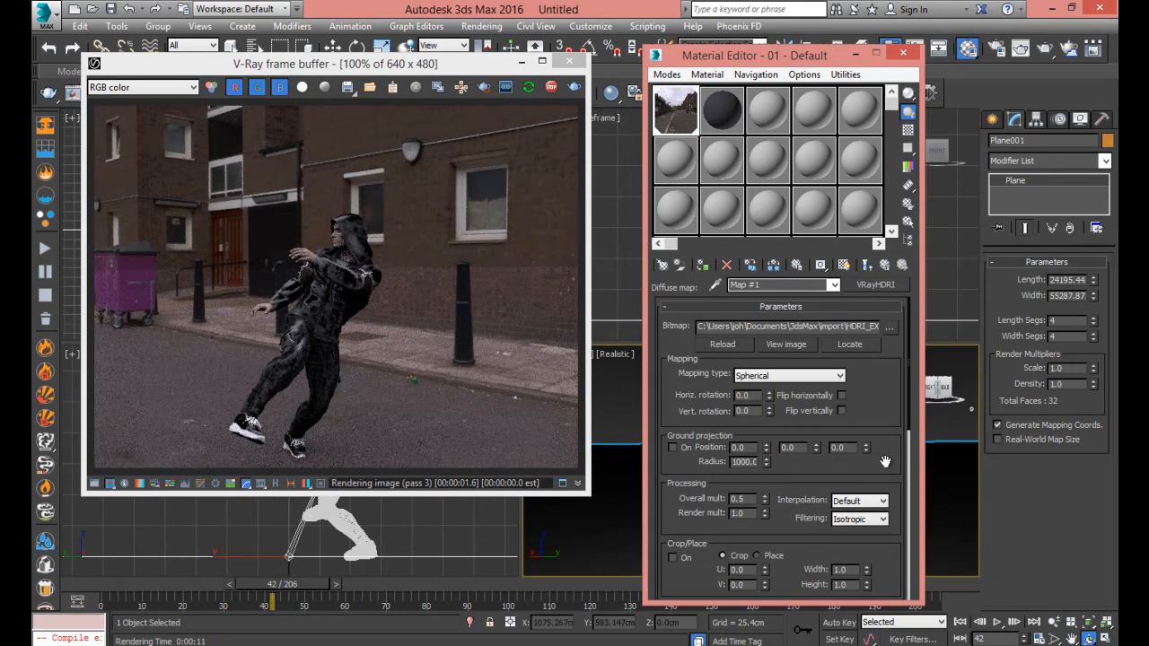
click(765, 502)
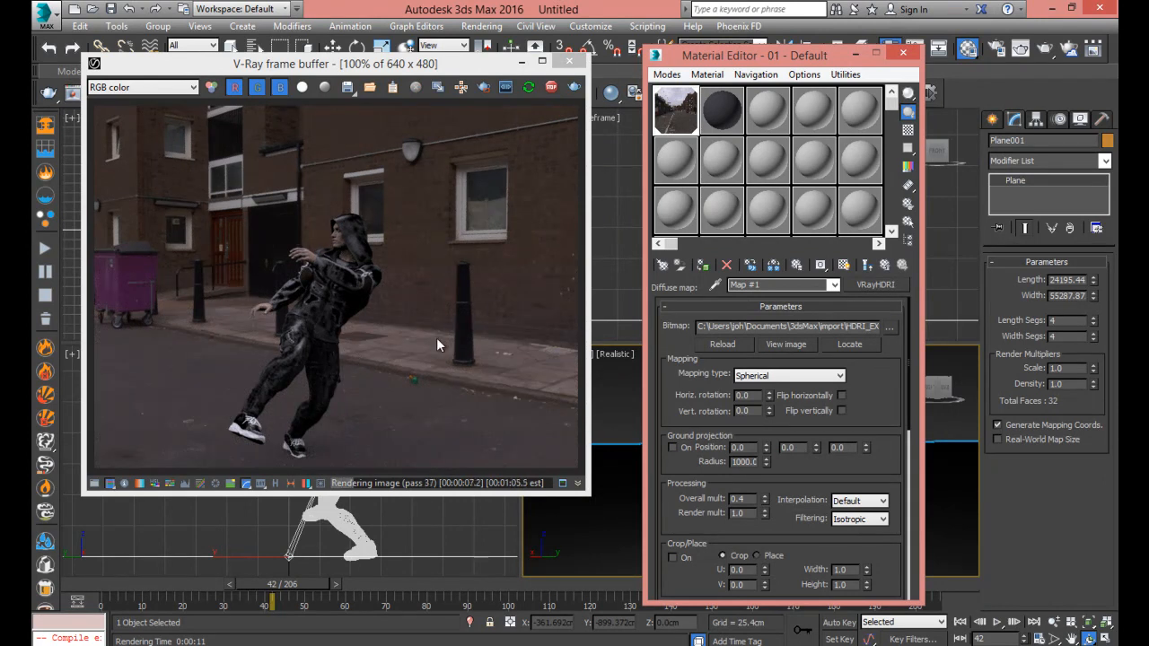
Minimize the Material Editor and orbit around the character to examine the darkened street background from different sides in the interactive render
drag(794, 51, 654, 155)
click(713, 154)
alt+middle_drag(702, 446, 760, 443)
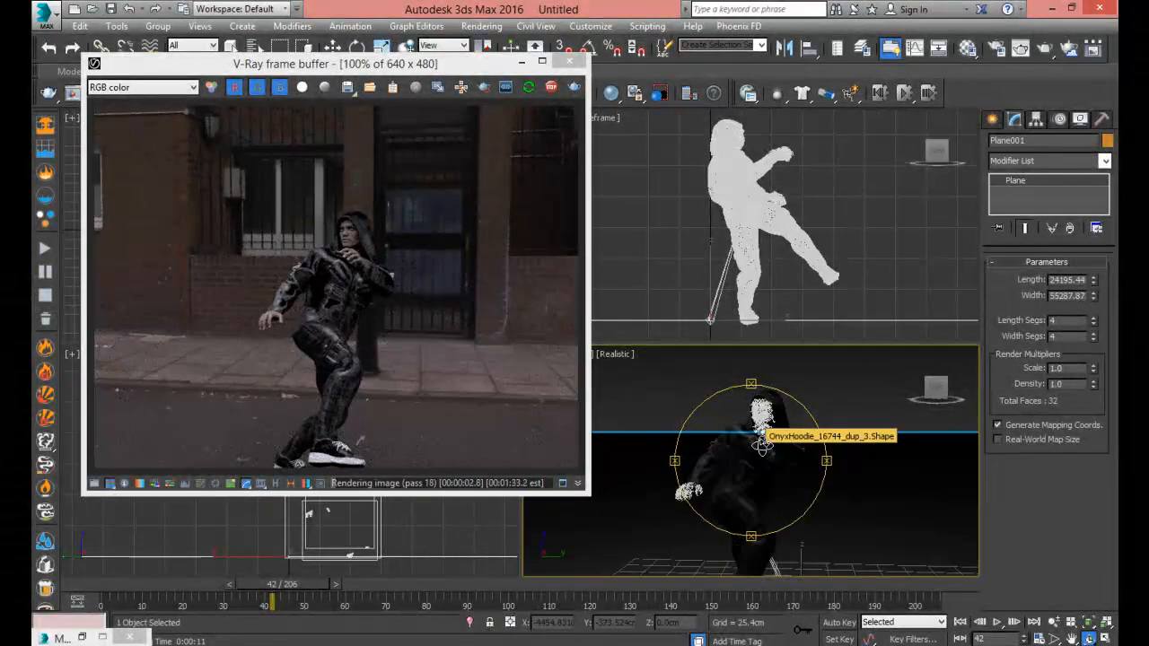
alt+middle_drag(765, 462, 845, 454)
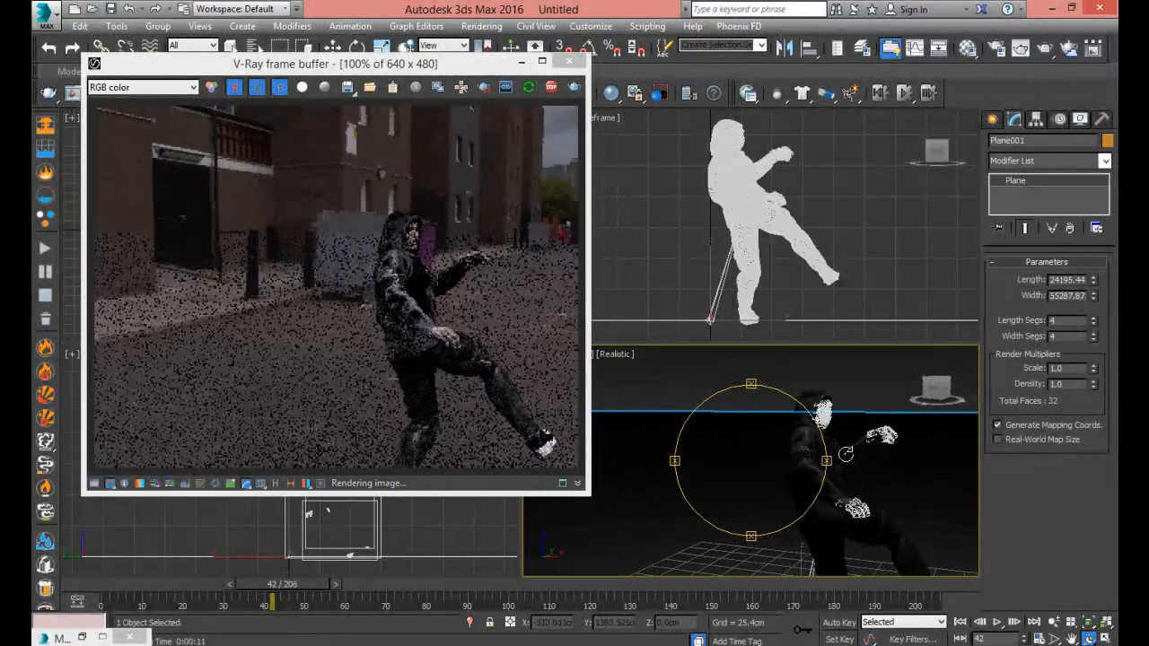
alt+middle_drag(744, 449, 754, 447)
drag(754, 447, 754, 447)
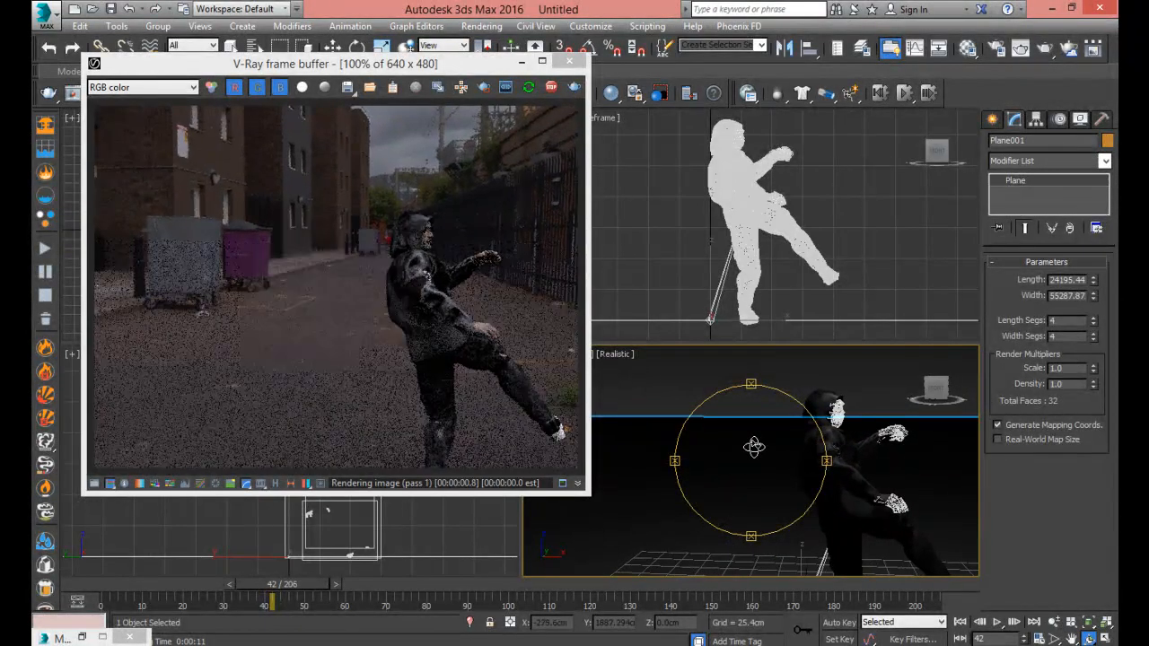
drag(751, 449, 731, 449)
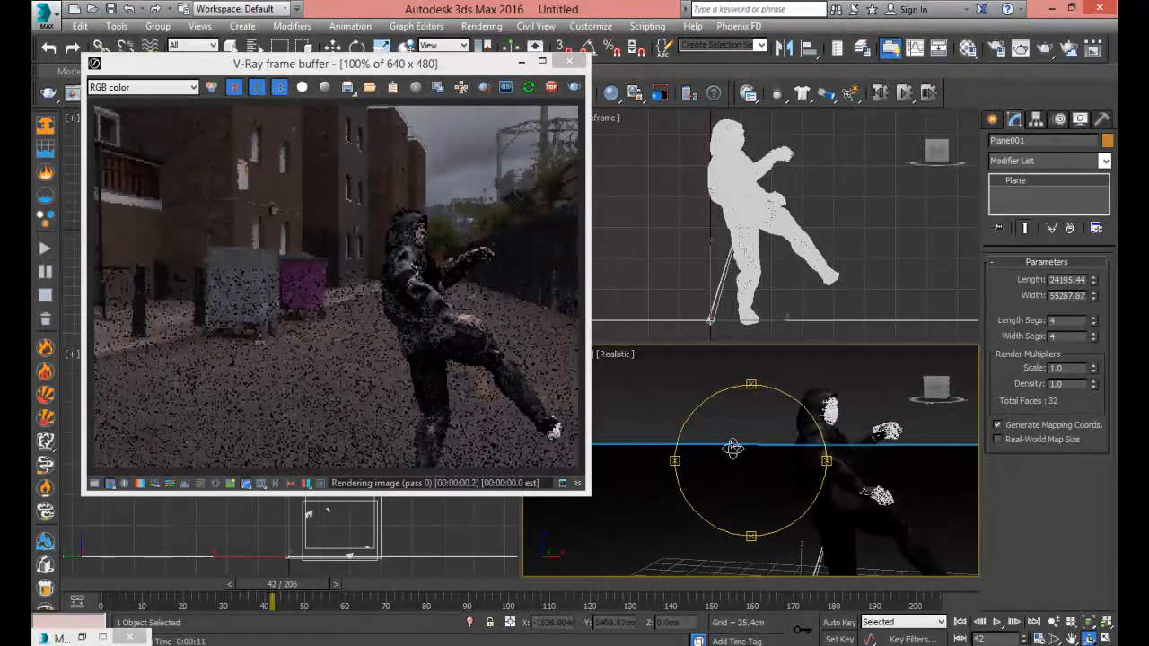
Zoom out to show the character's full figure and orbit the perspective view until the brick wall and pavement are behind him
click(1054, 621)
drag(853, 426, 861, 494)
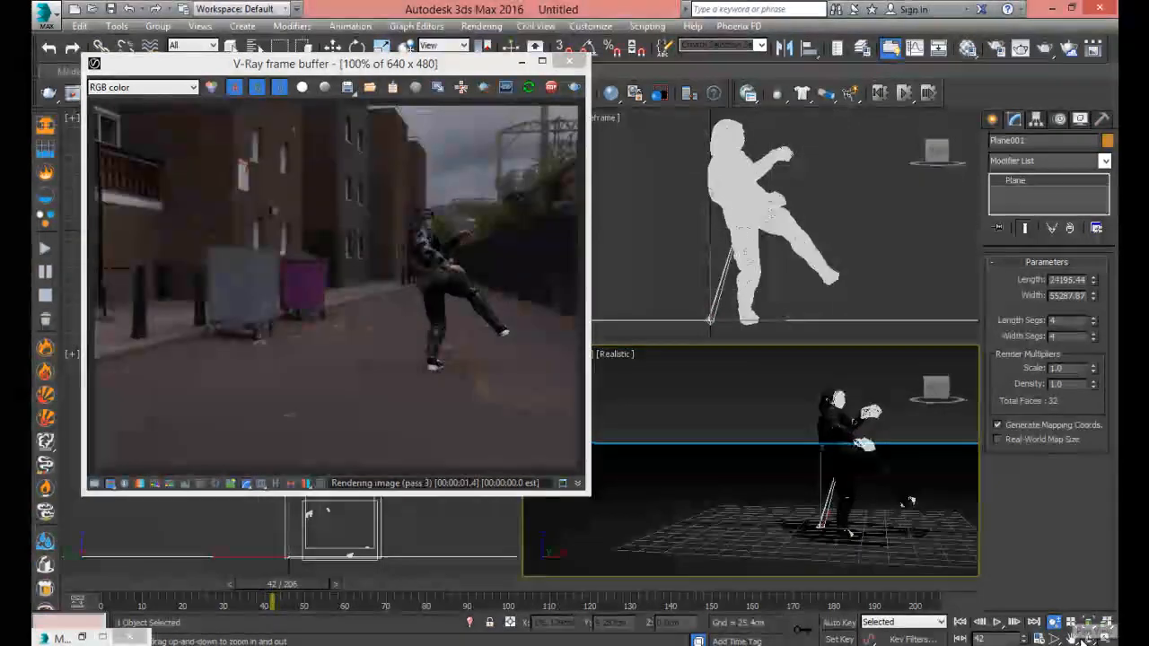
click(1090, 639)
drag(766, 436, 711, 440)
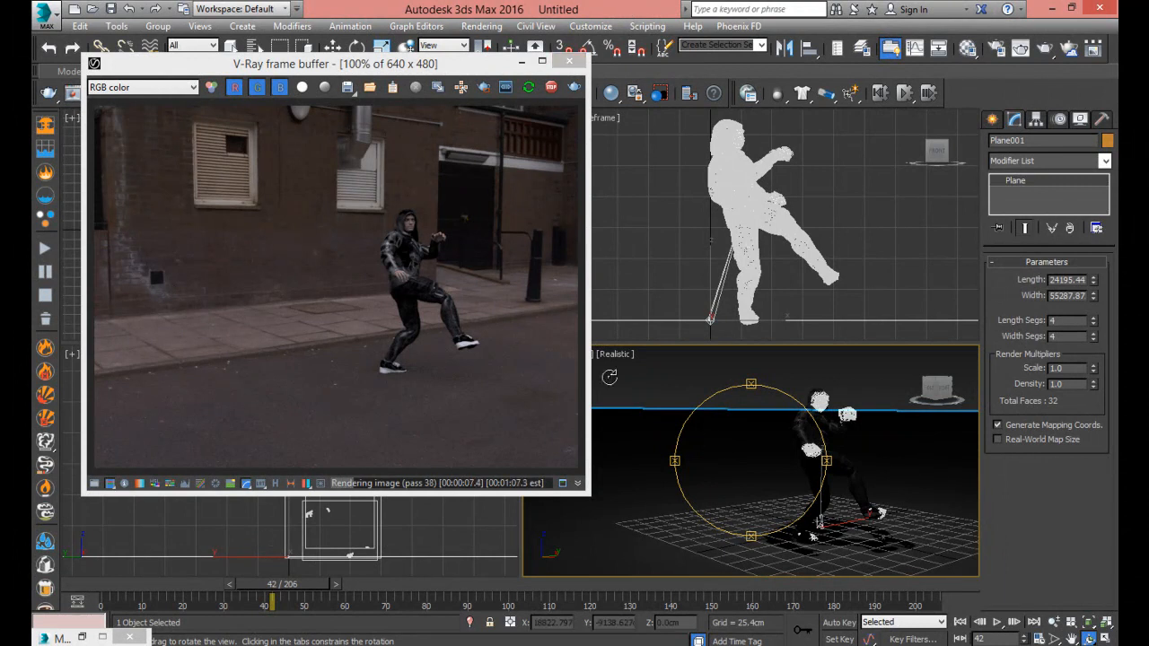
mouse_move(732, 482)
mouse_down()
mouse_move(736, 467)
mouse_move(715, 467)
mouse_up()
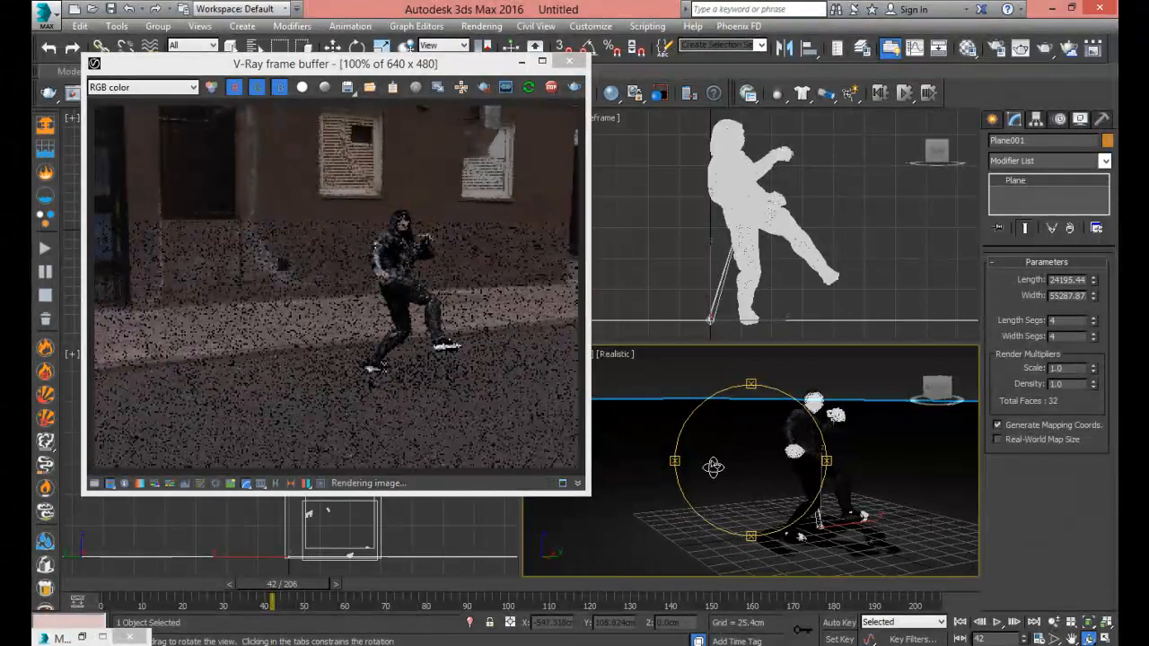
Check the animation in the interactive render by scrubbing to frame 71 and orbiting until the street and bins are behind the character
mouse_move(299, 585)
mouse_down()
mouse_move(328, 592)
mouse_move(316, 586)
mouse_up()
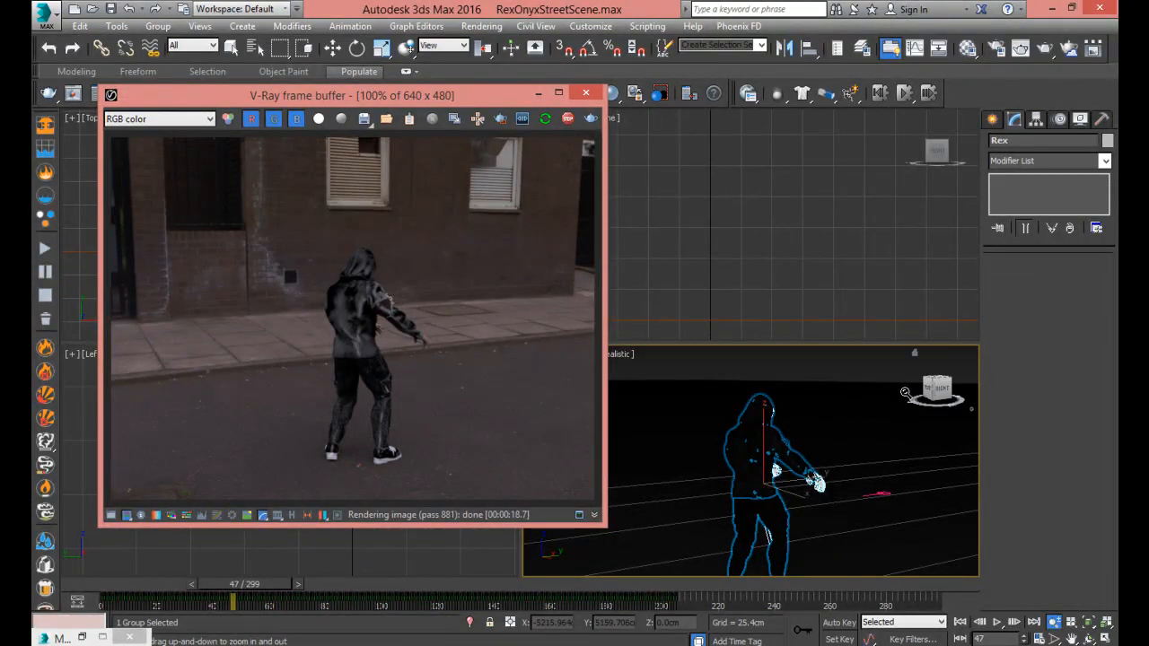
click(937, 388)
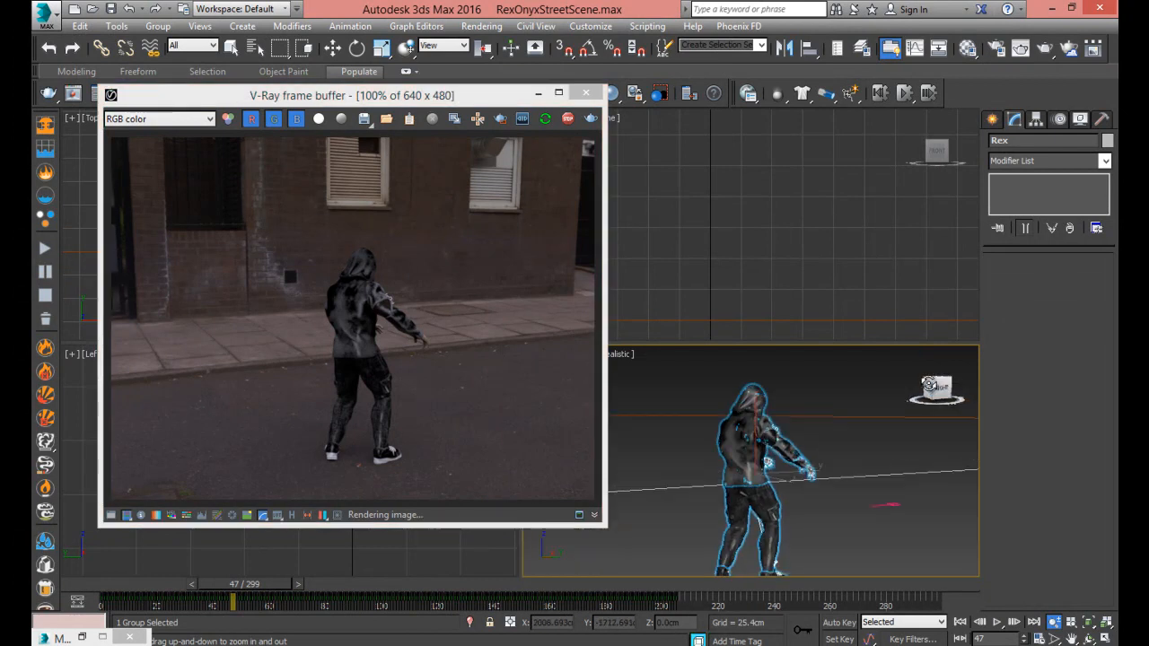
drag(925, 383, 930, 388)
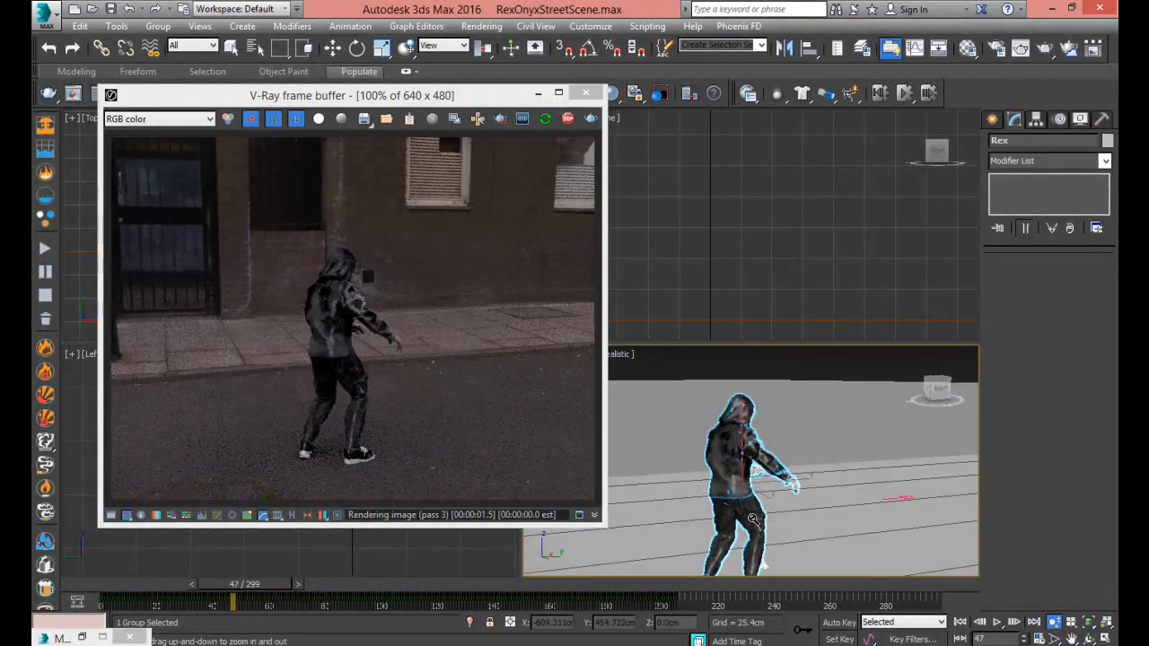
drag(268, 584, 335, 588)
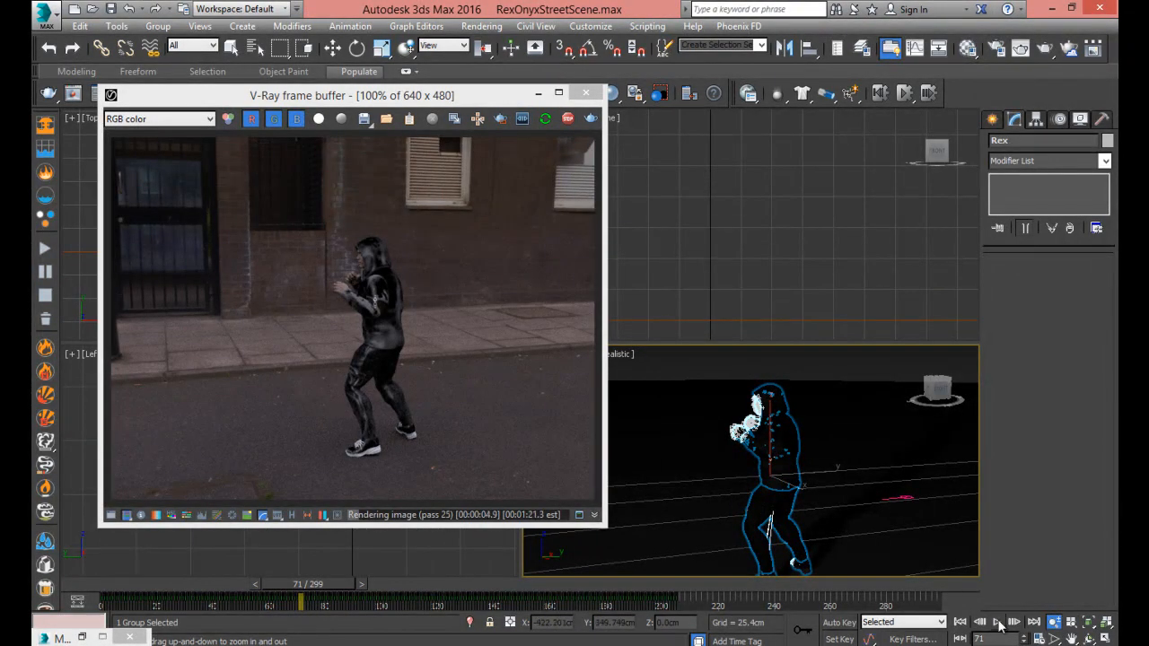
click(1088, 639)
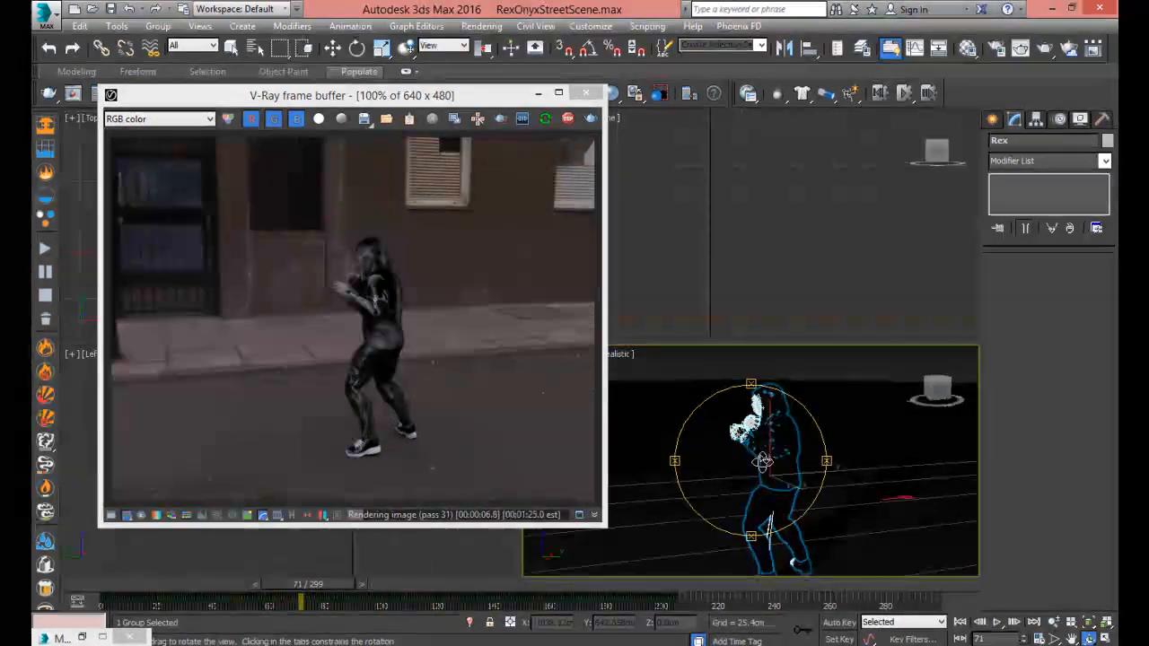
drag(770, 465, 831, 460)
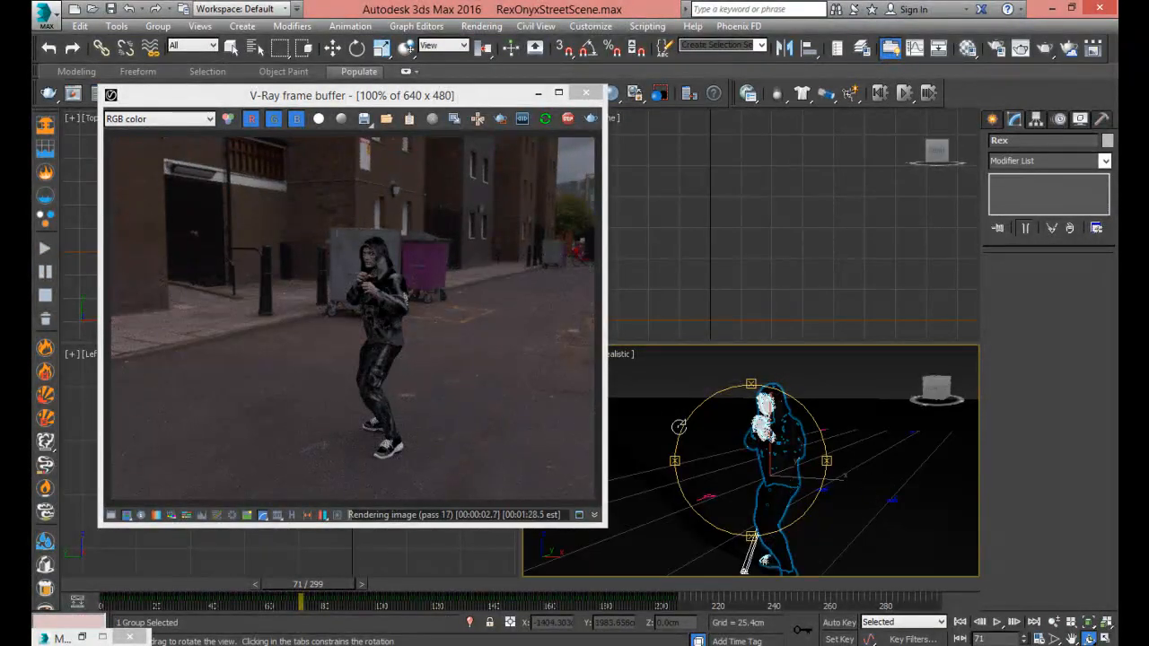
Move the frame buffer aside, switch the perspective viewport to Shaded display, and scrub the animation back to about frame 65
drag(409, 94, 350, 49)
click(616, 354)
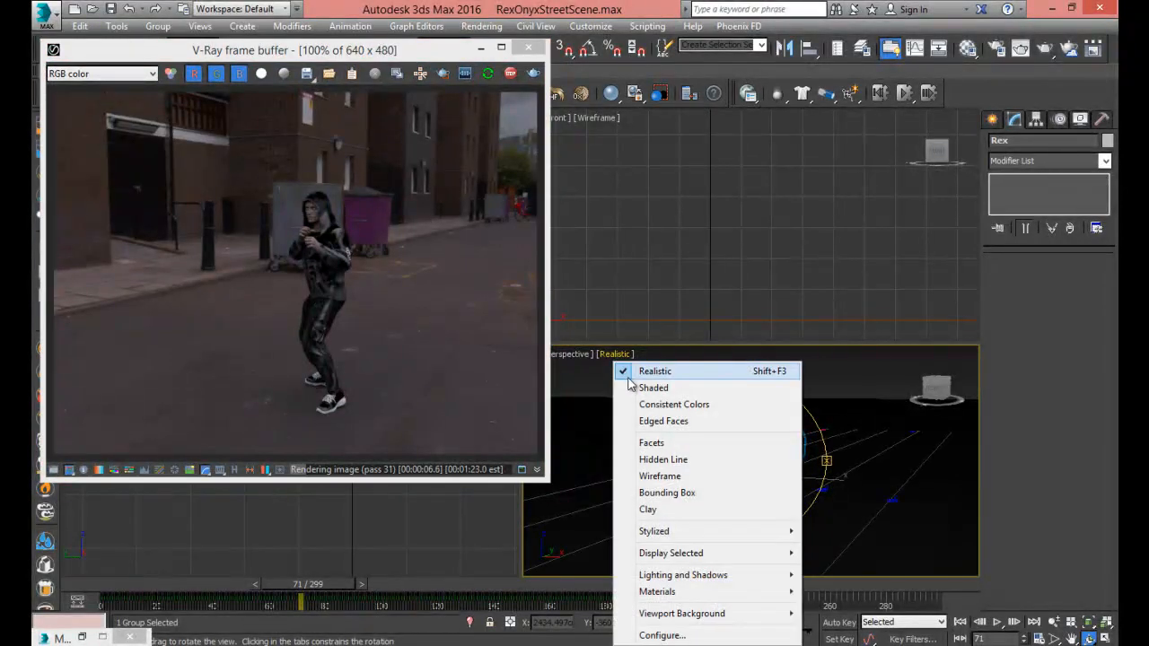
click(624, 386)
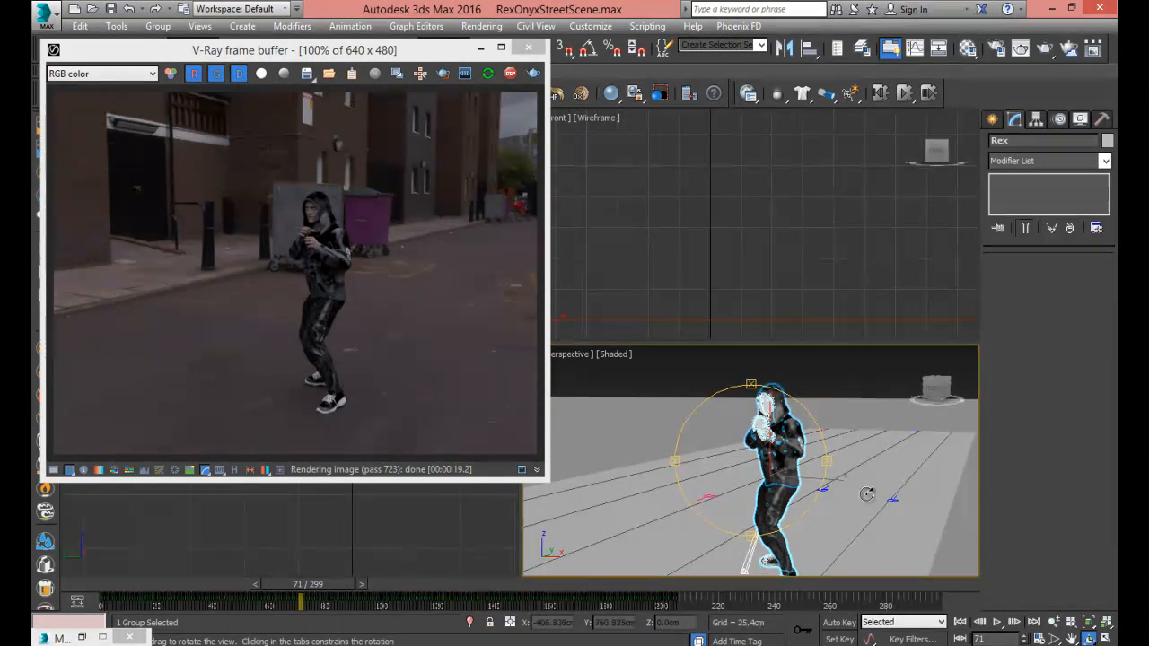
mouse_move(303, 590)
mouse_down()
mouse_move(457, 595)
mouse_move(288, 595)
mouse_up()
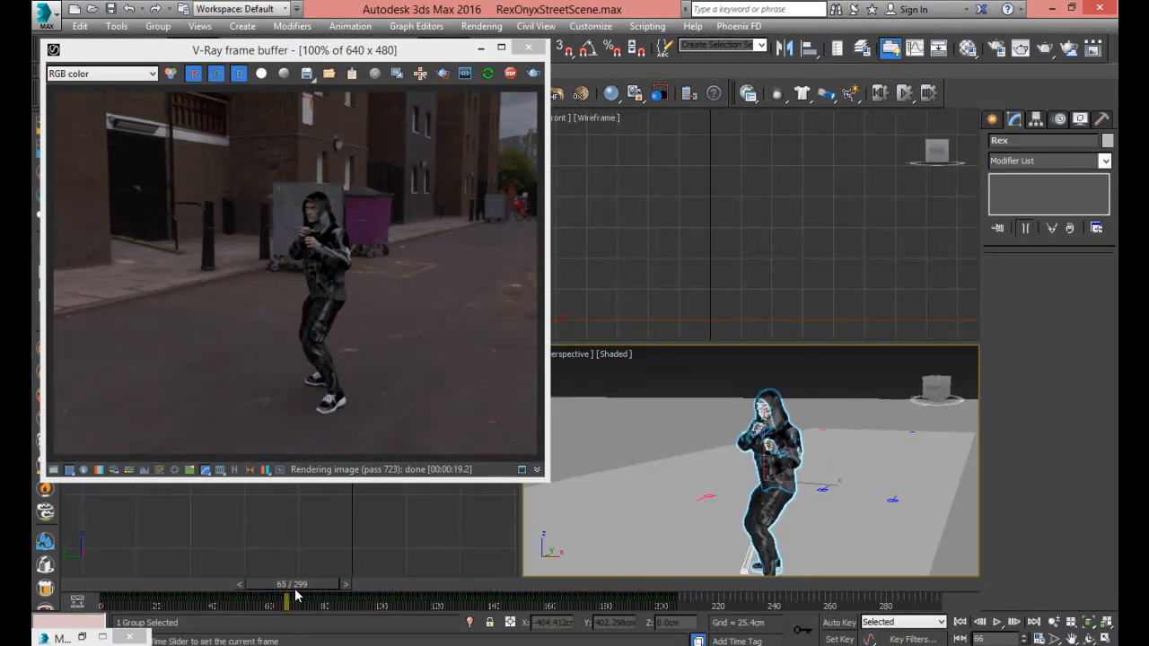
Orbit the perspective view and zoom in on the character's front fist to examine the skin in the interactive render
key(ctrl+r)
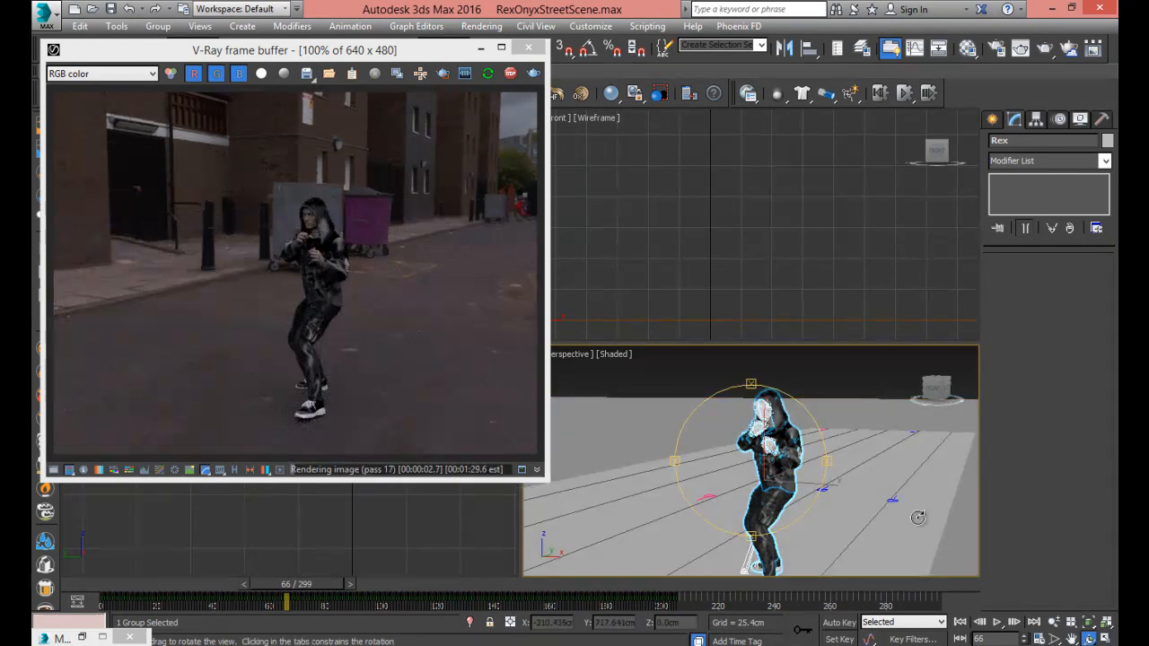
click(1054, 621)
drag(769, 440, 773, 412)
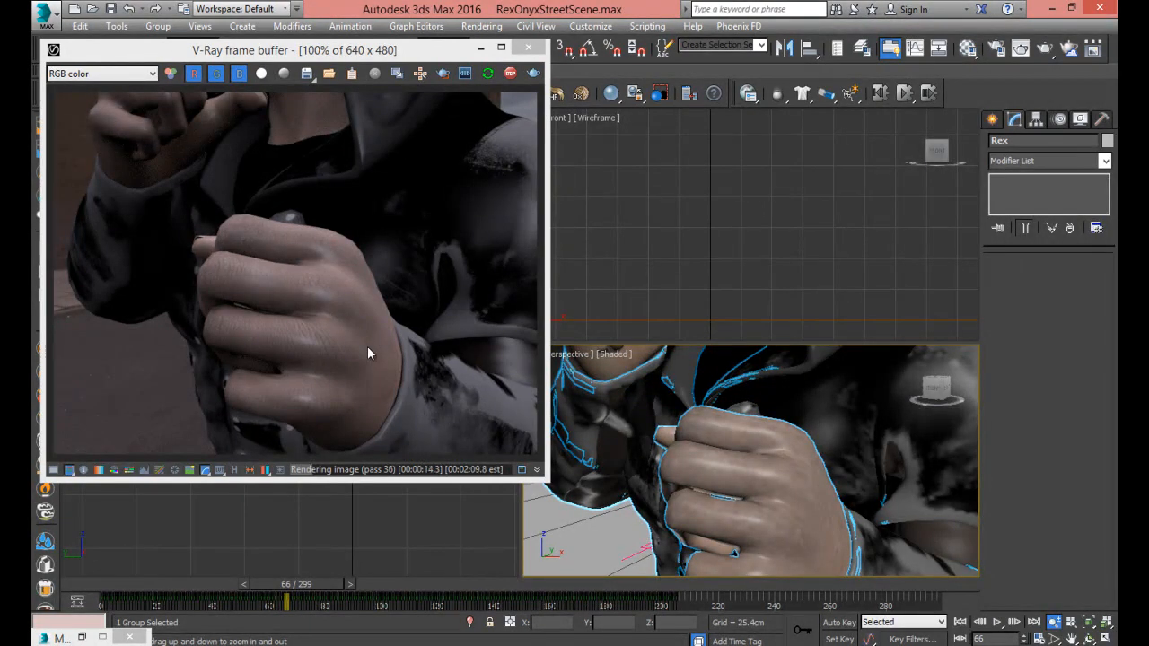
Load the scene material MultiMat_0 of the Genesis 8 Male as an instance into the third Material Editor slot
key(m)
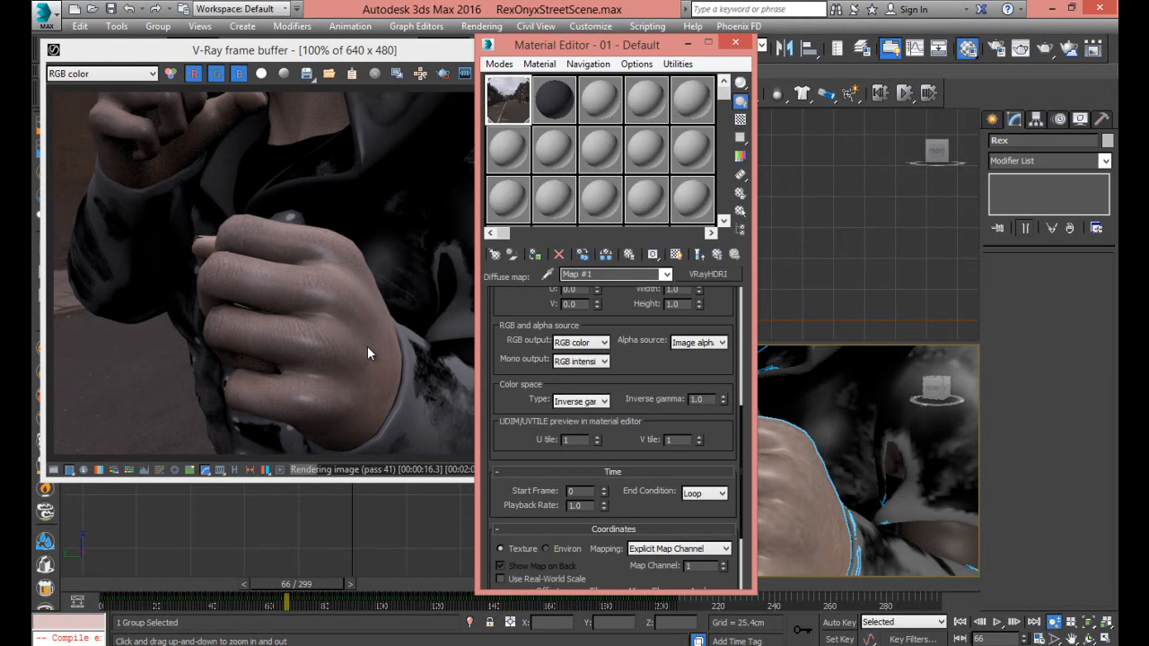
click(592, 102)
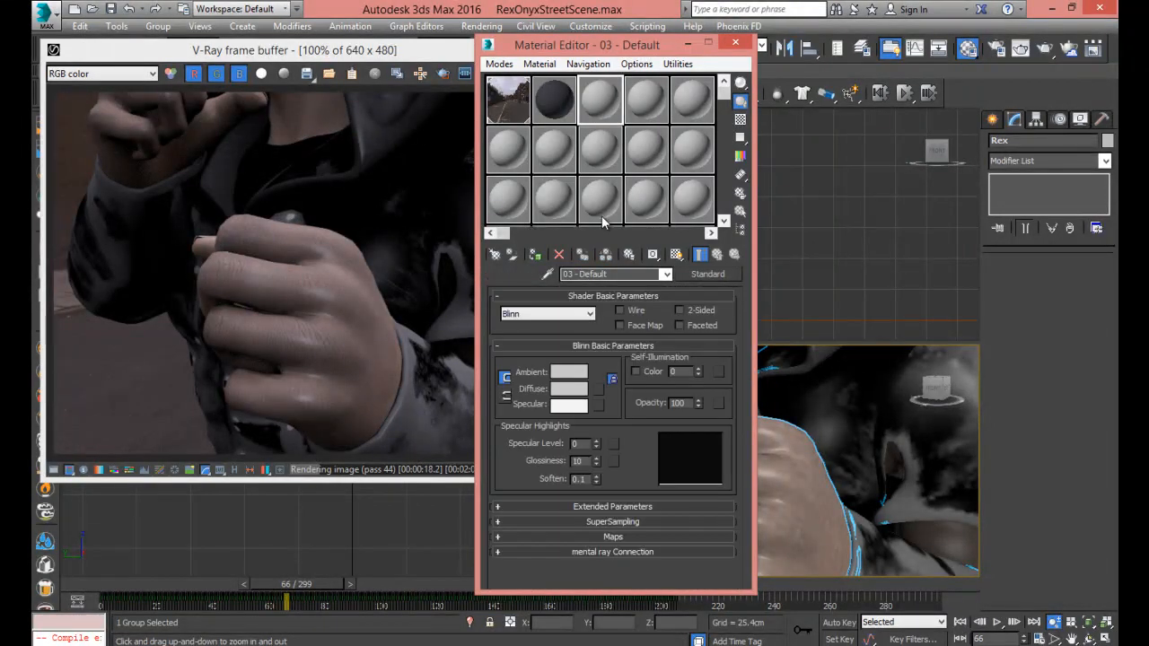
click(707, 275)
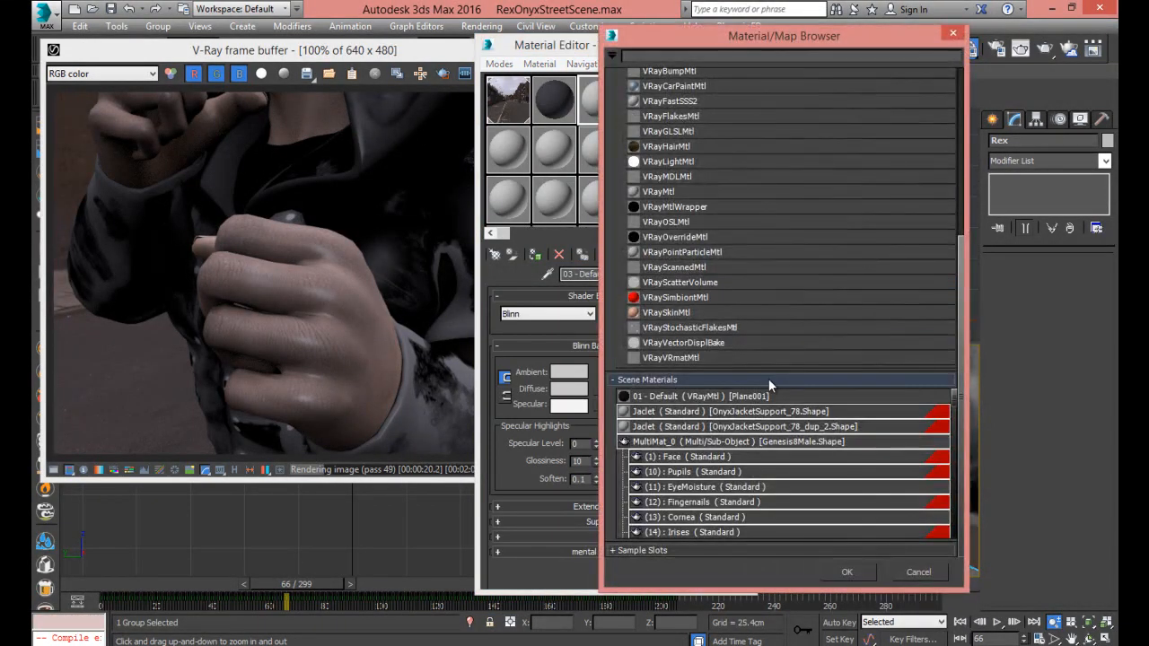
double_click(712, 441)
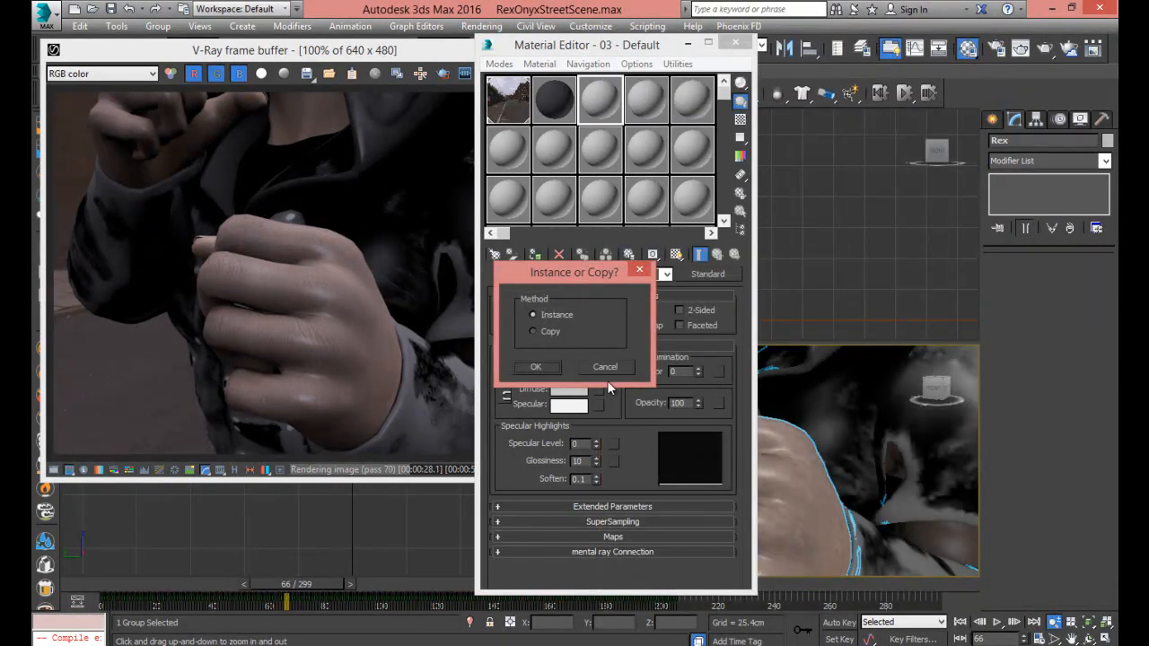
click(536, 366)
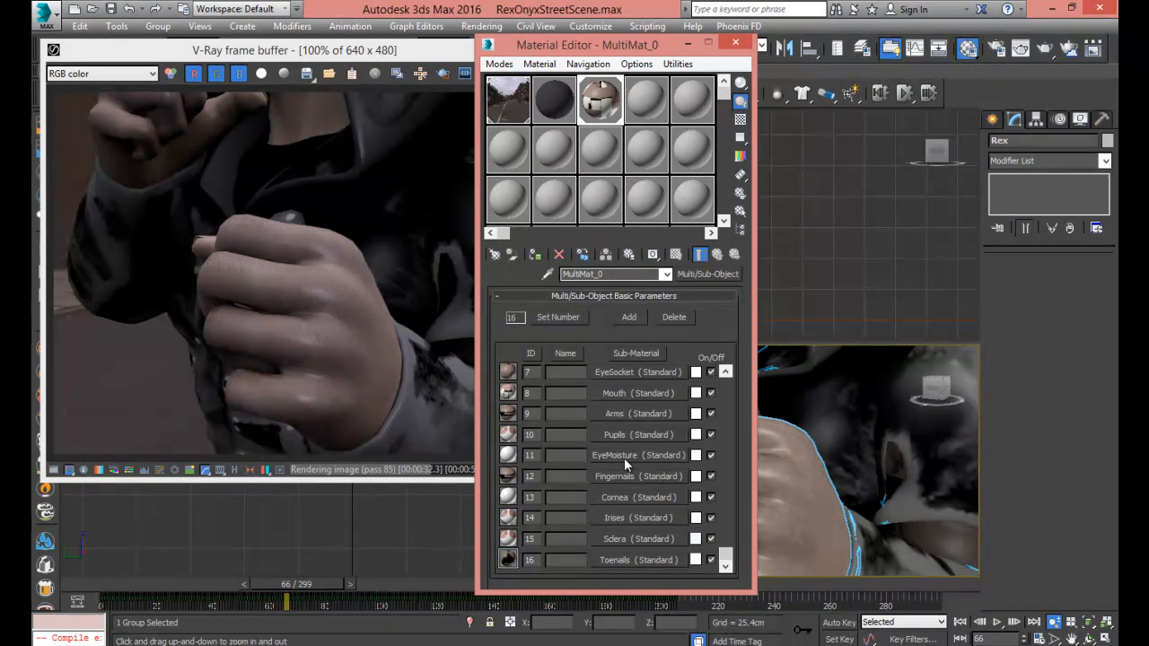
Set the Specular Level of MultiMat_0's Arms sub-material to 35, comparing levels of 0 and 55 on the hand first
drag(723, 549, 727, 381)
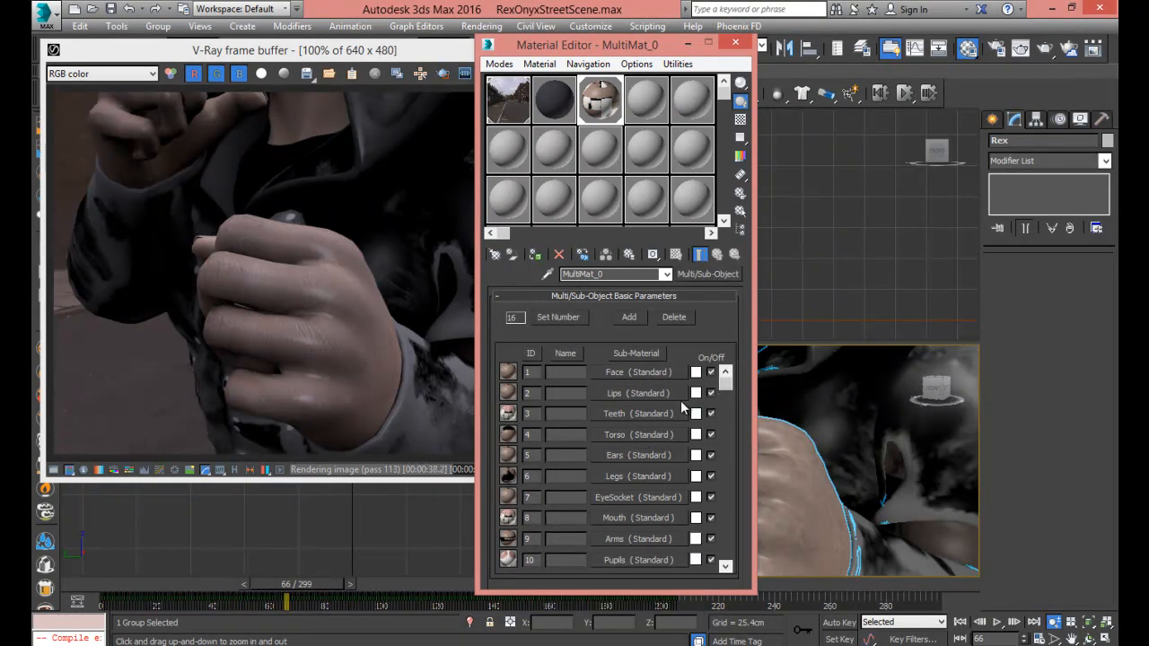
click(727, 565)
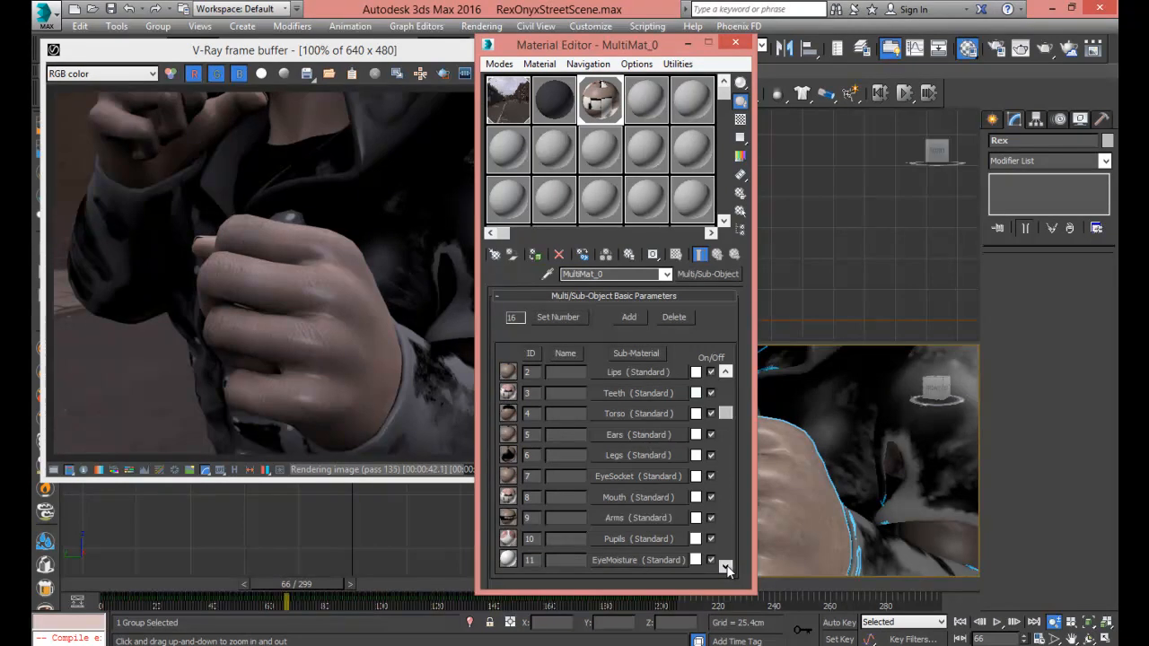
click(726, 566)
click(726, 566)
click(727, 566)
click(726, 566)
click(726, 566)
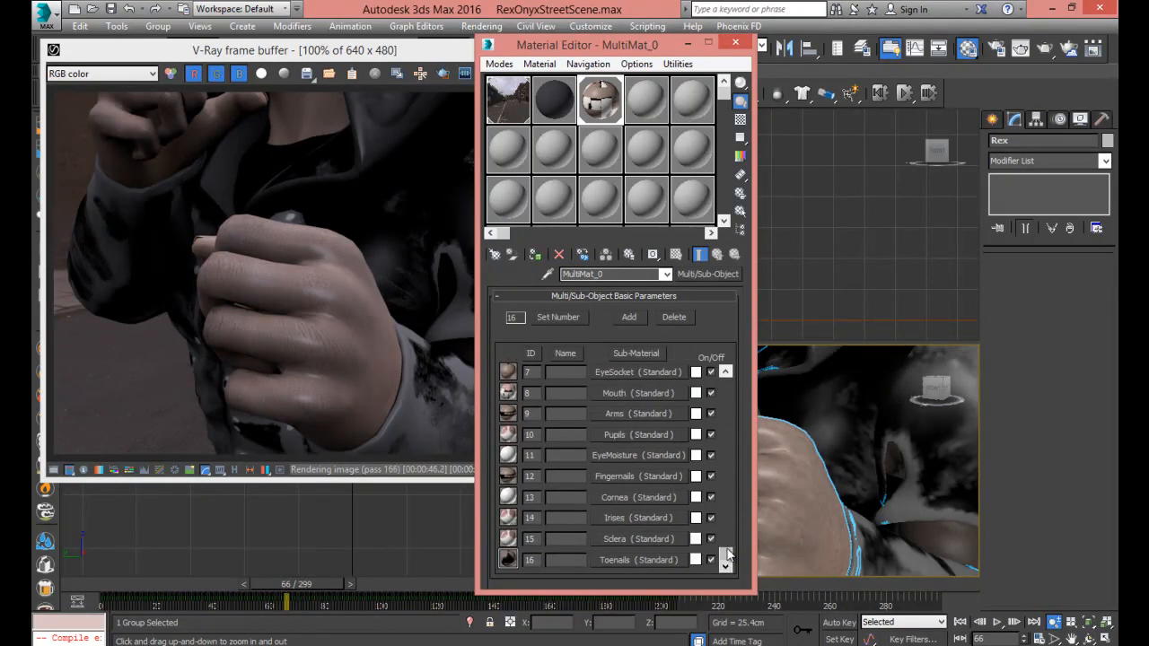
click(620, 413)
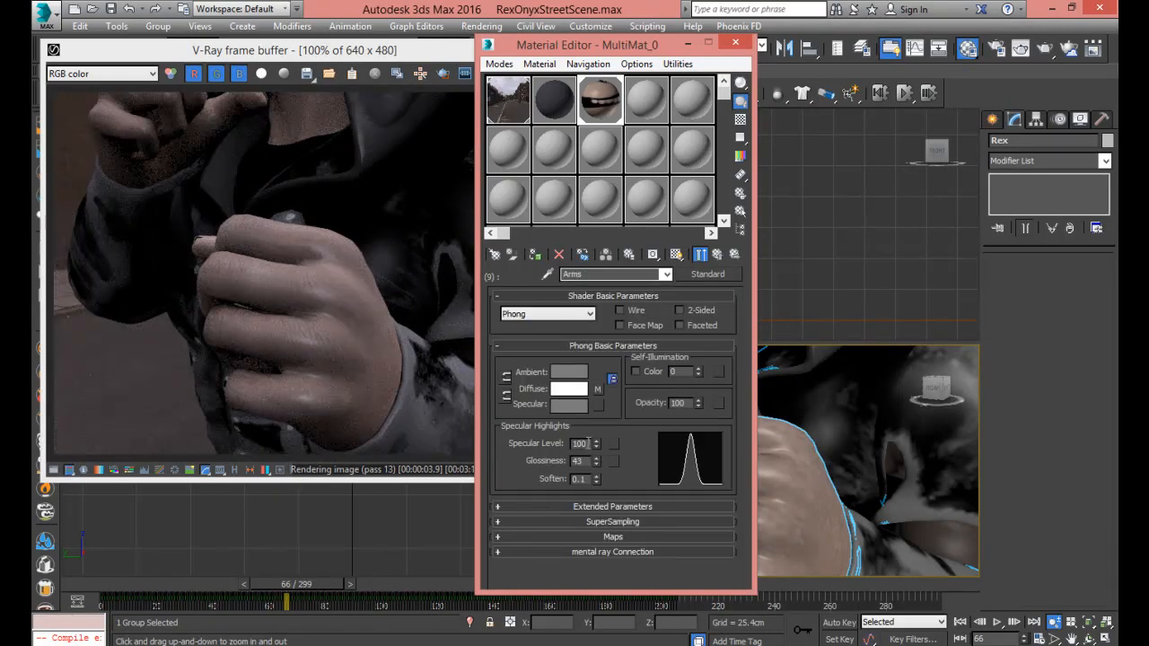
drag(596, 447, 590, 532)
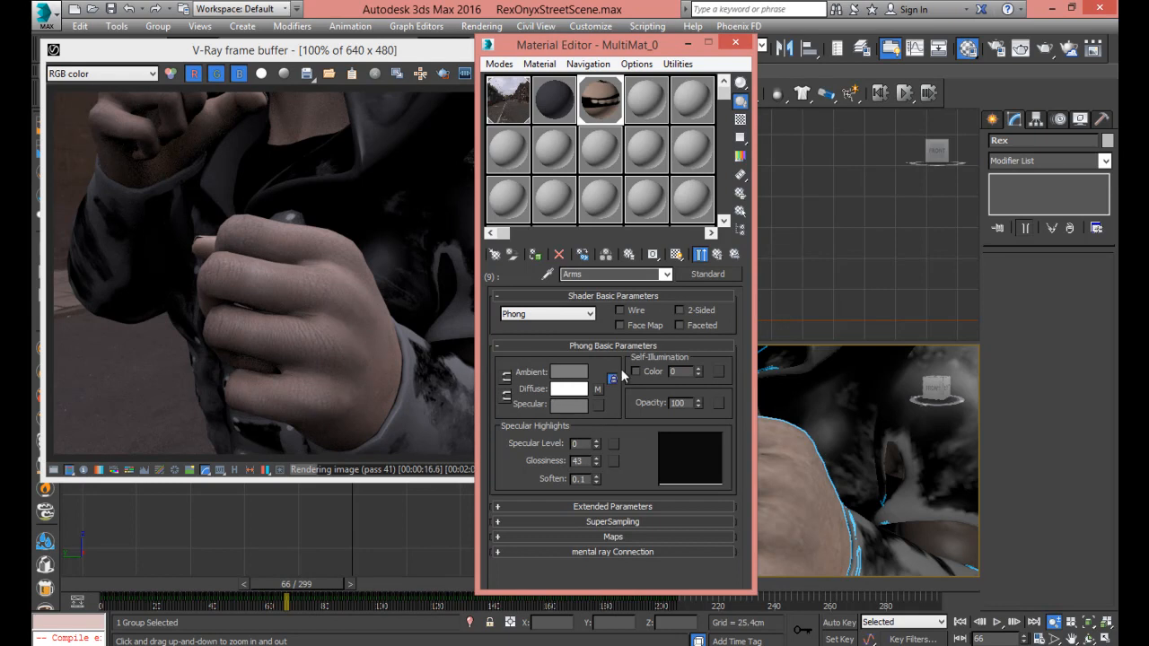
drag(595, 442, 597, 417)
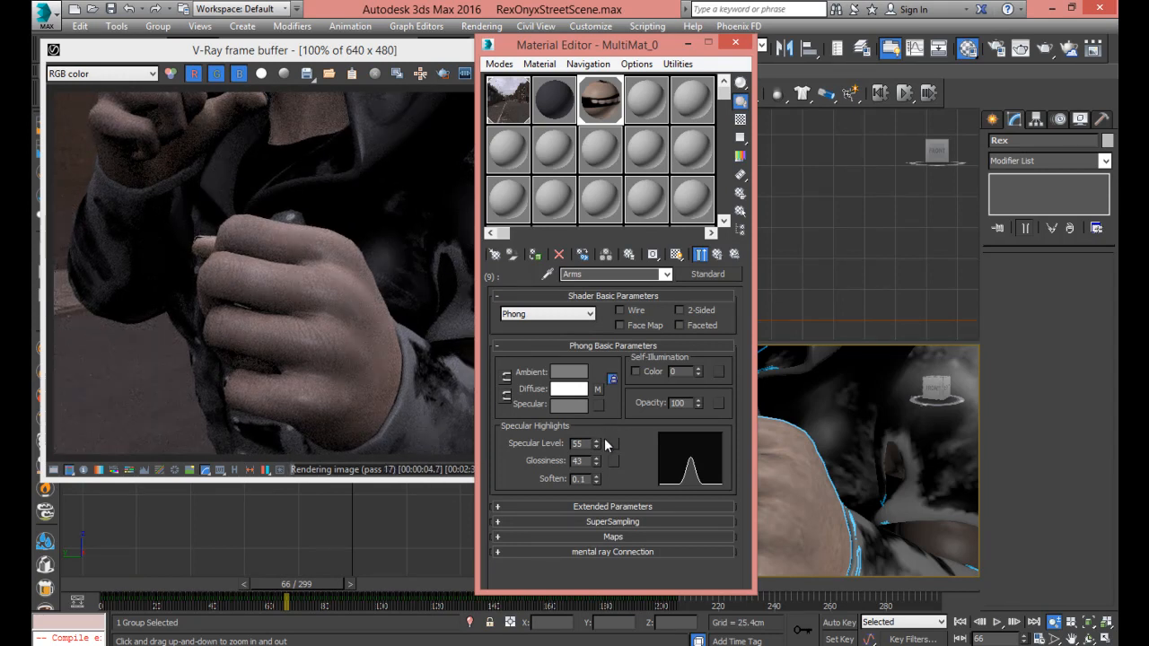
drag(596, 445, 598, 461)
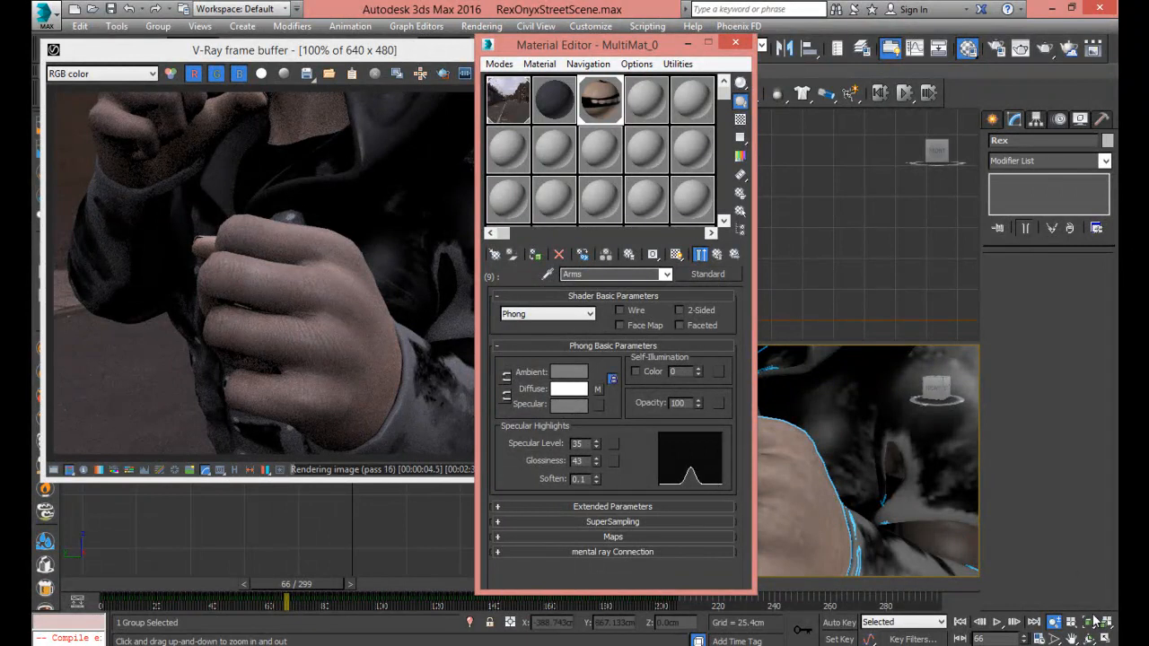
Pan, orbit and zoom the perspective view to the character's face to examine its skin and eyes in the interactive render
click(1071, 637)
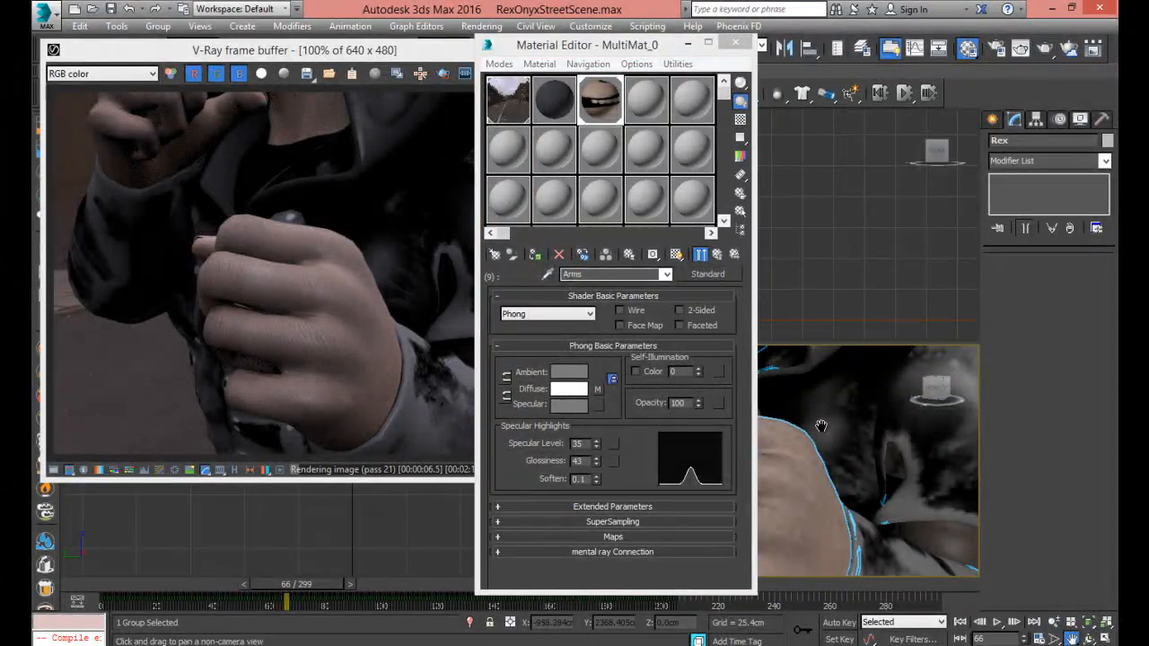
drag(815, 411, 823, 428)
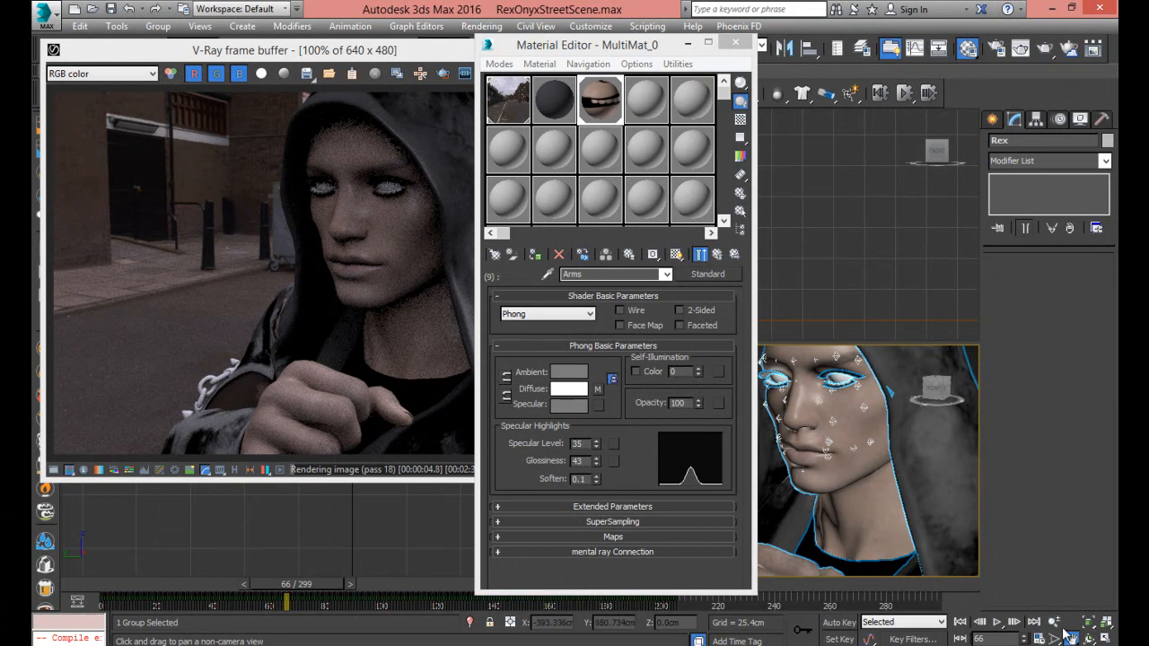
click(1088, 639)
drag(773, 443, 798, 441)
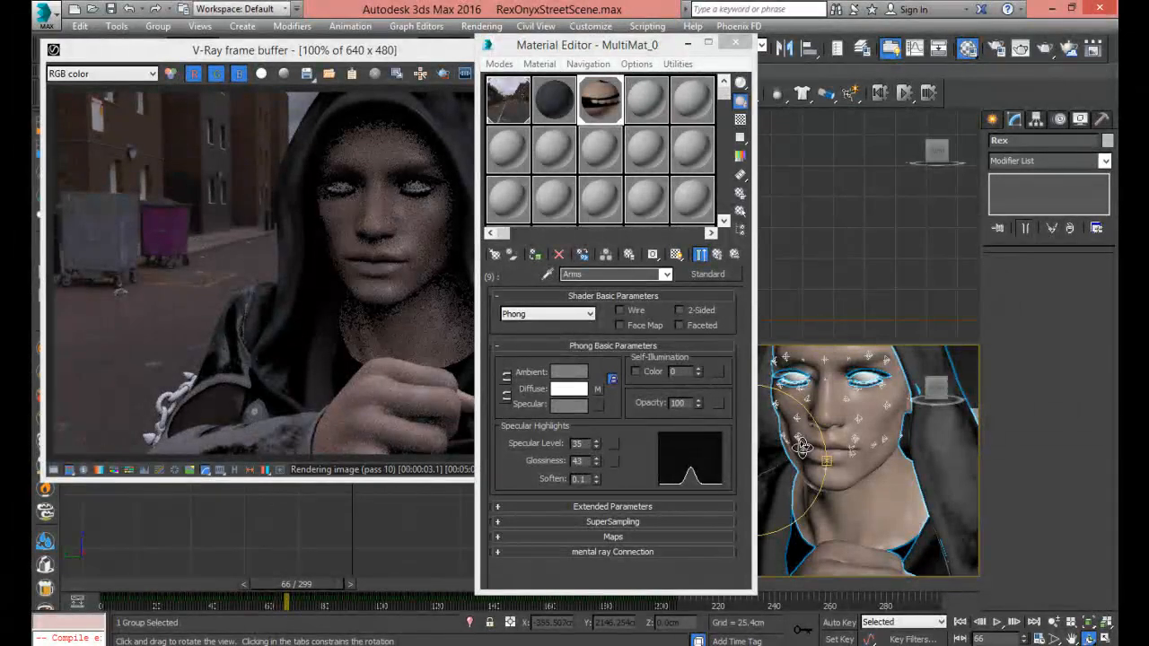
click(1054, 621)
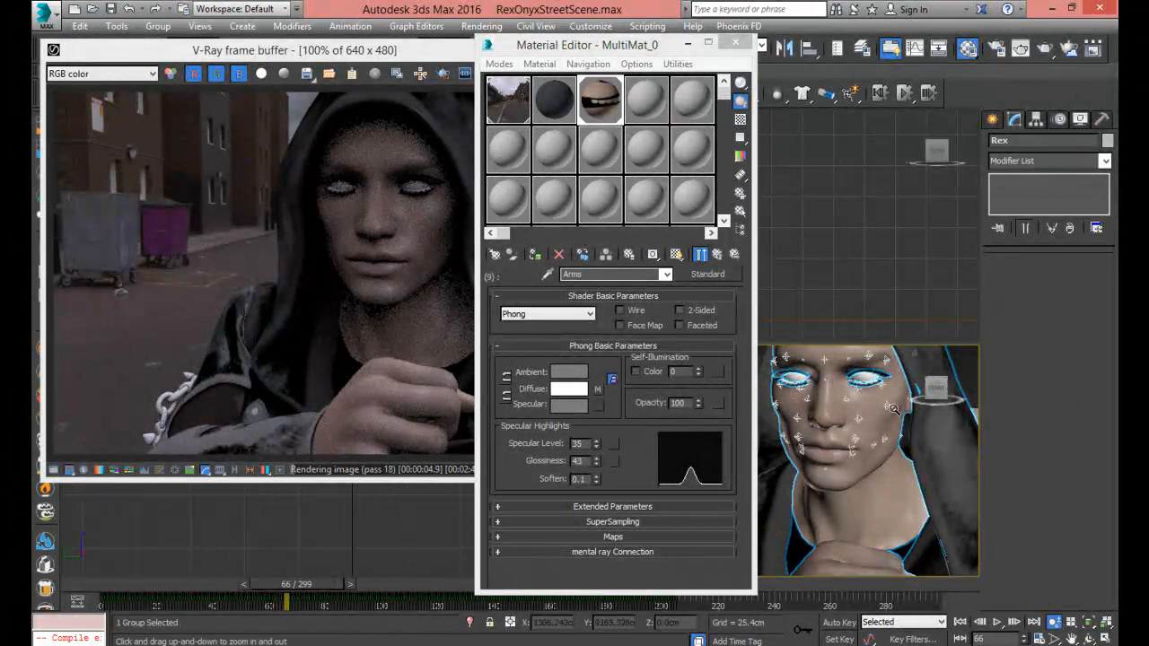
drag(878, 391, 878, 380)
scroll(879, 380, up, 8)
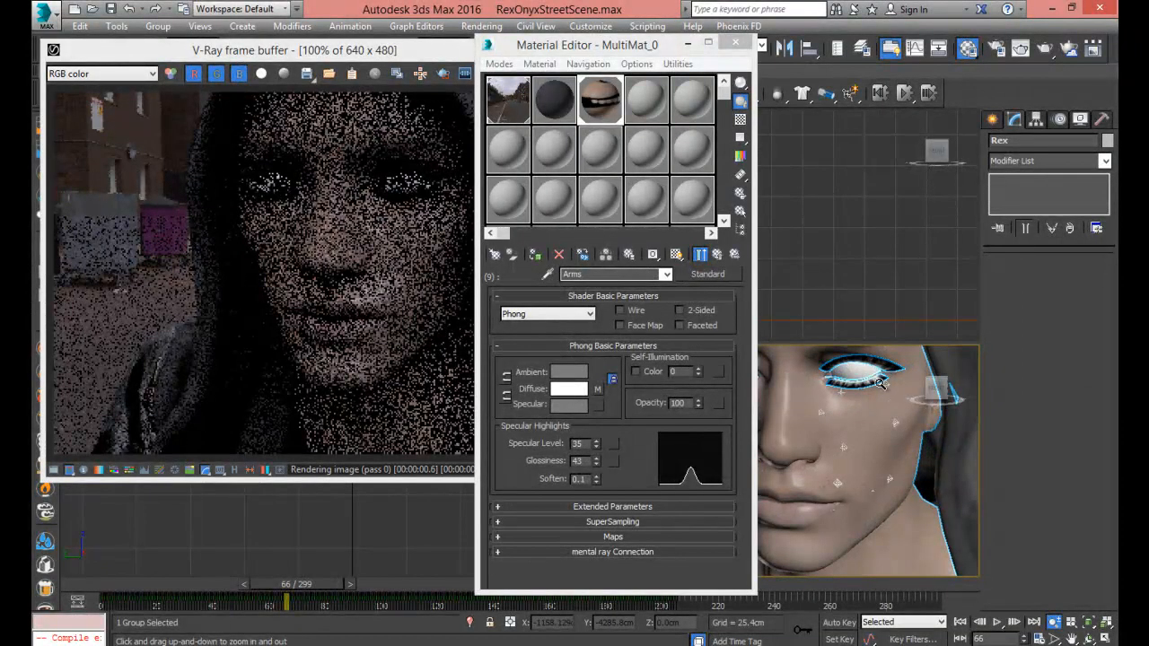
Reduce the Specular Level of MultiMat_0's Face sub-material to 31
click(717, 254)
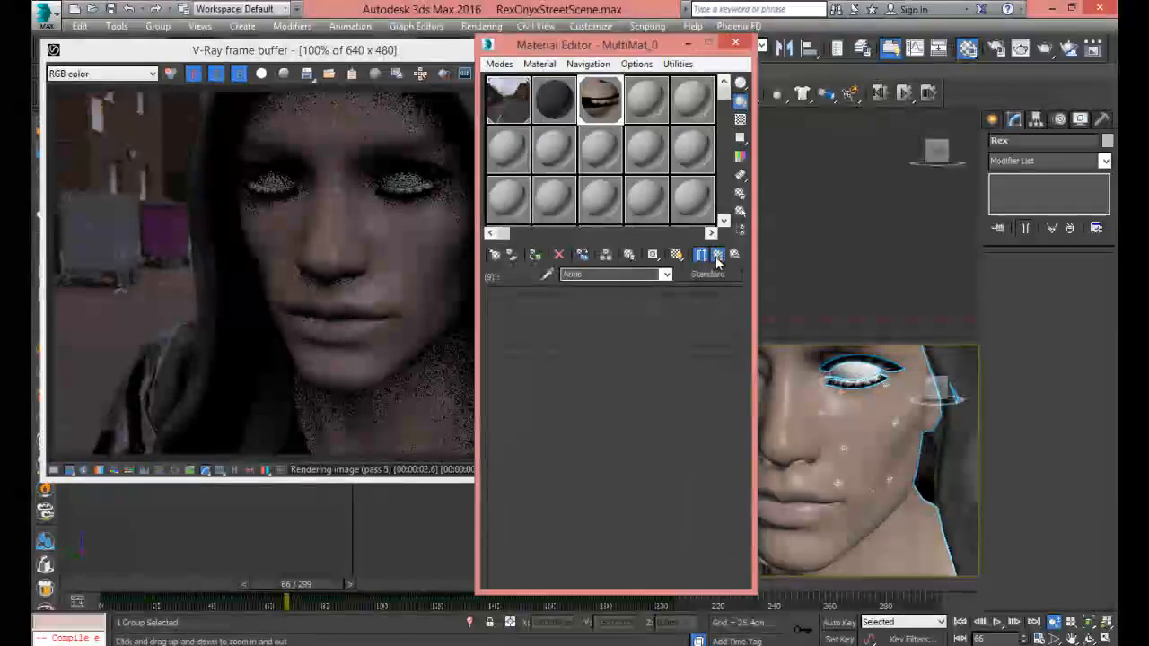
click(725, 373)
click(725, 372)
click(726, 372)
click(726, 373)
click(725, 373)
click(725, 372)
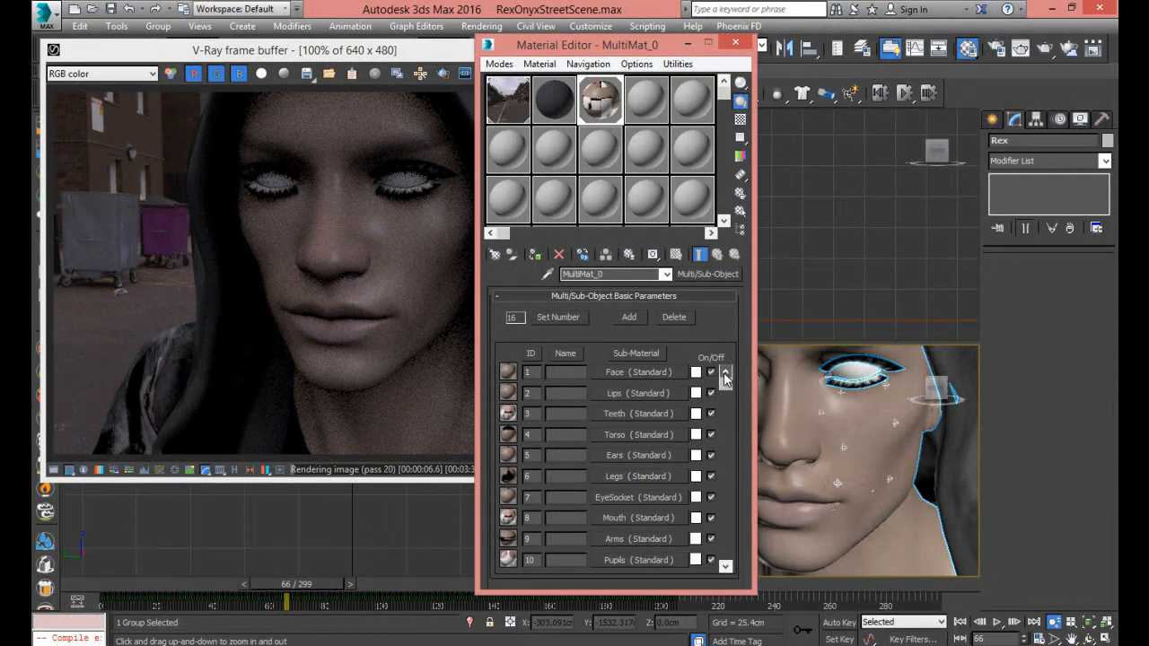
click(659, 371)
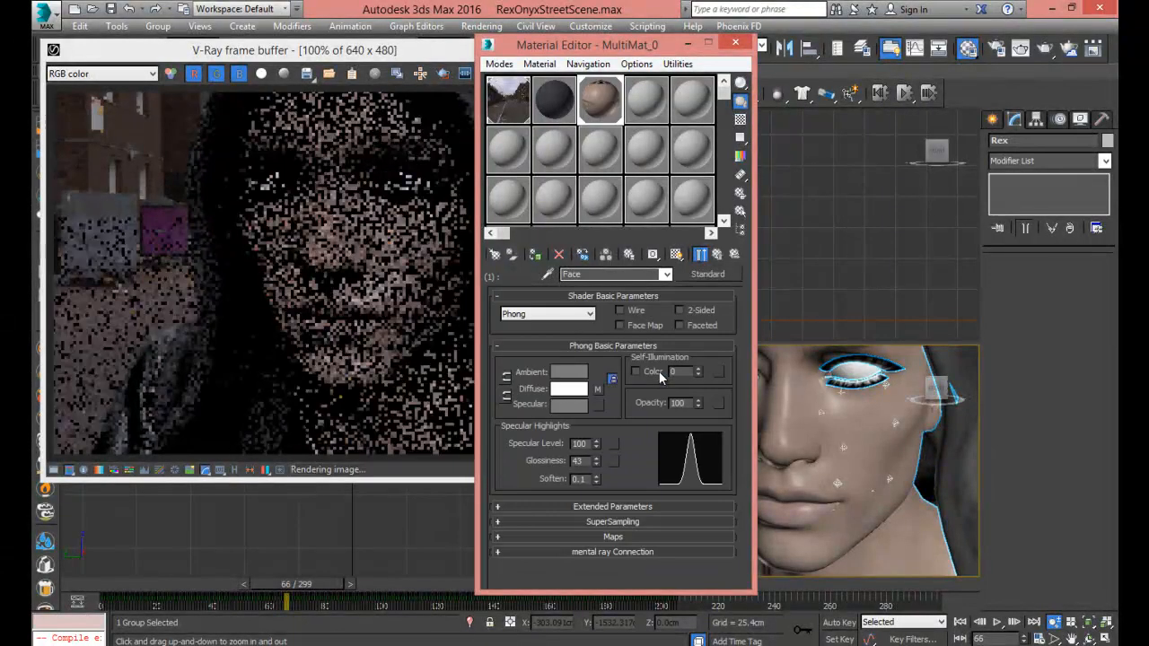
drag(595, 443, 604, 496)
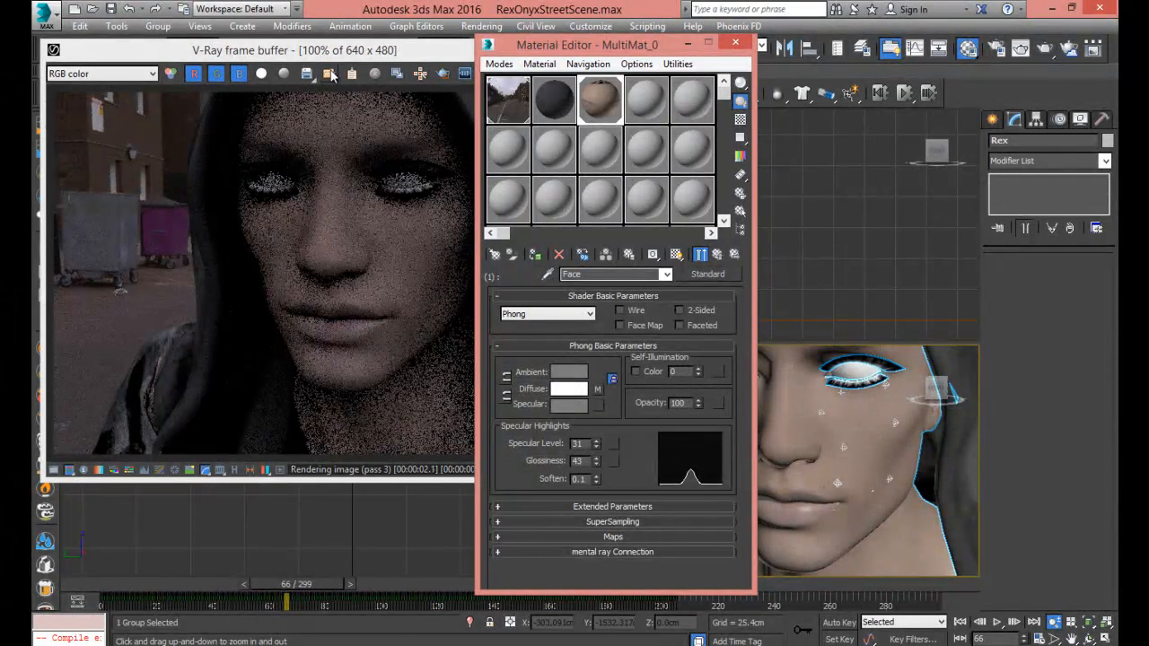
Bring the V-Ray frame buffer in front of the Material Editor and reposition it to examine the whole face
click(329, 52)
drag(328, 52, 392, 78)
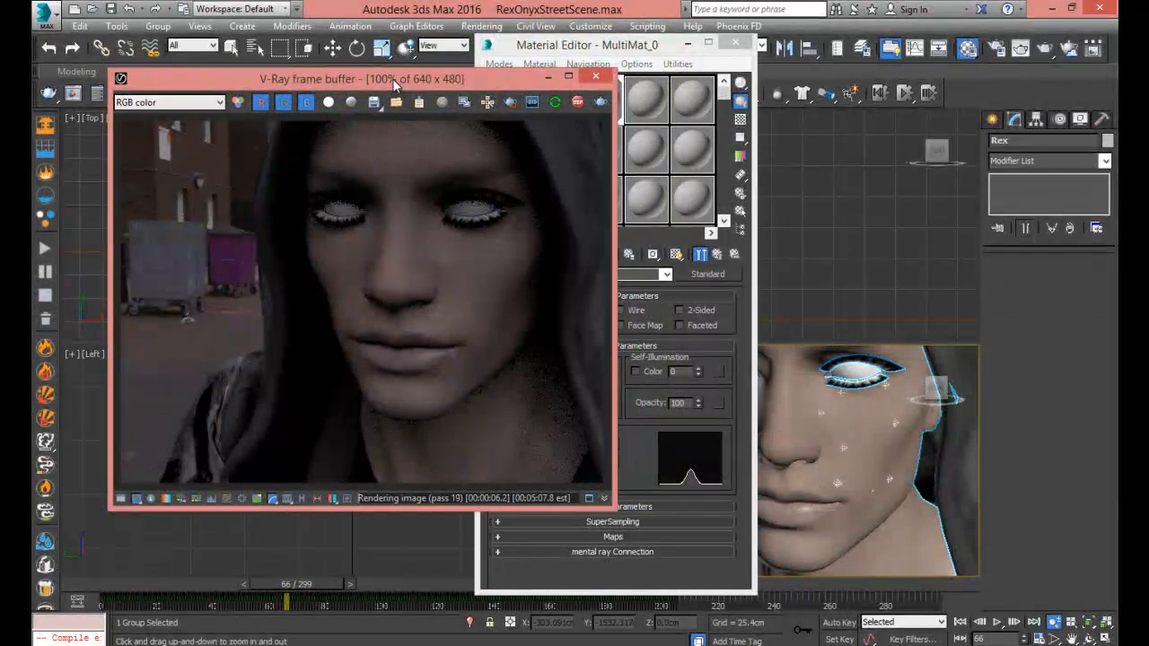
drag(392, 78, 357, 93)
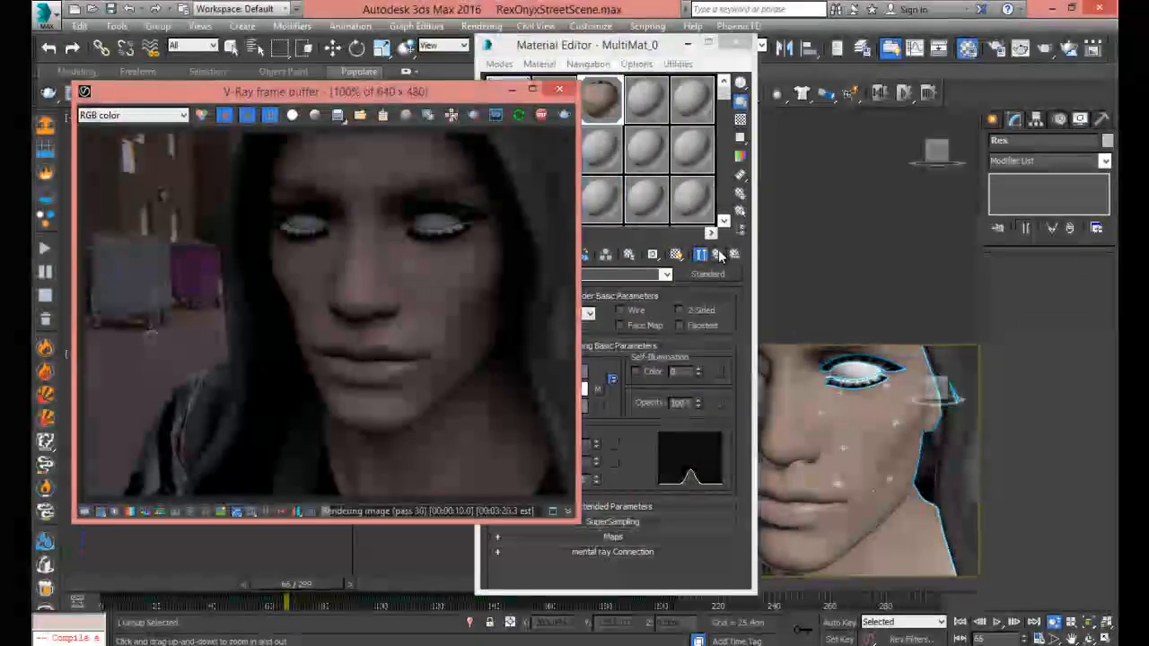
Set the Opacity of MultiMat_0's Cornea and EyeMoisture sub-materials to 0
click(717, 255)
drag(725, 388, 732, 503)
click(643, 538)
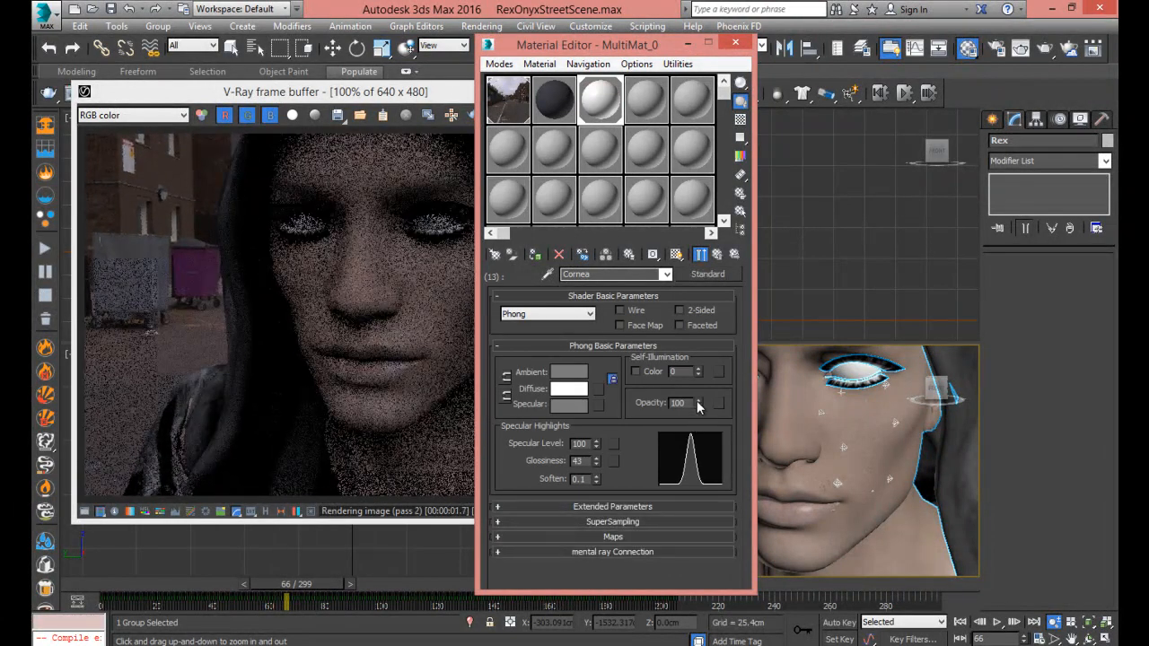
right_click(696, 406)
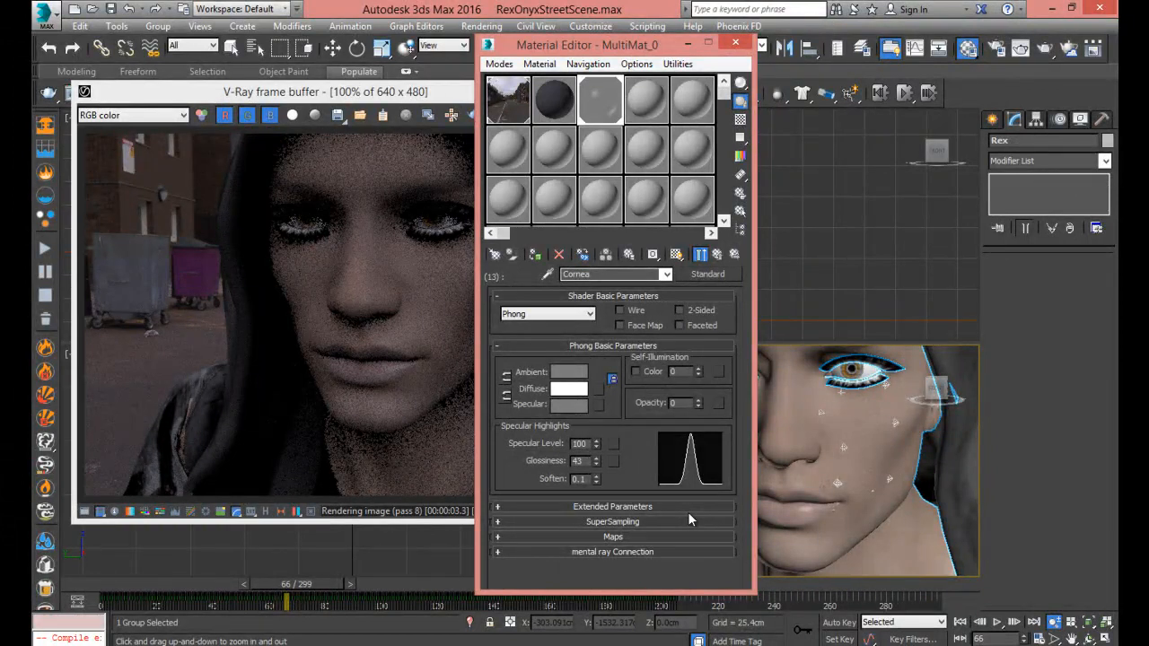
click(734, 255)
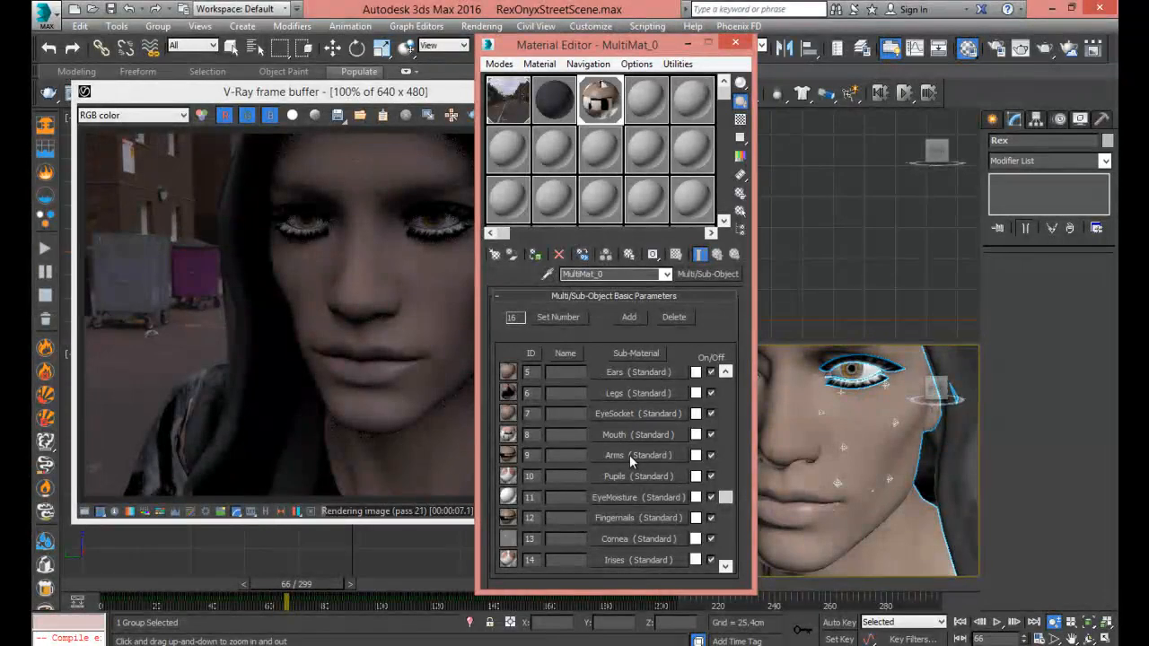
click(647, 495)
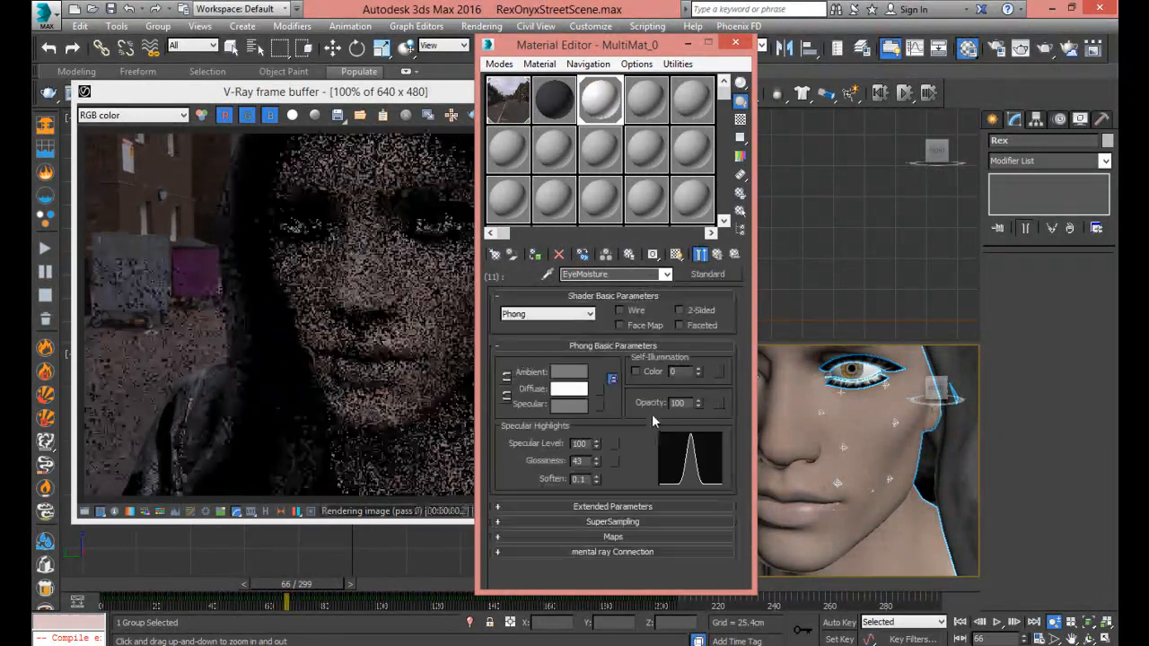
right_click(699, 405)
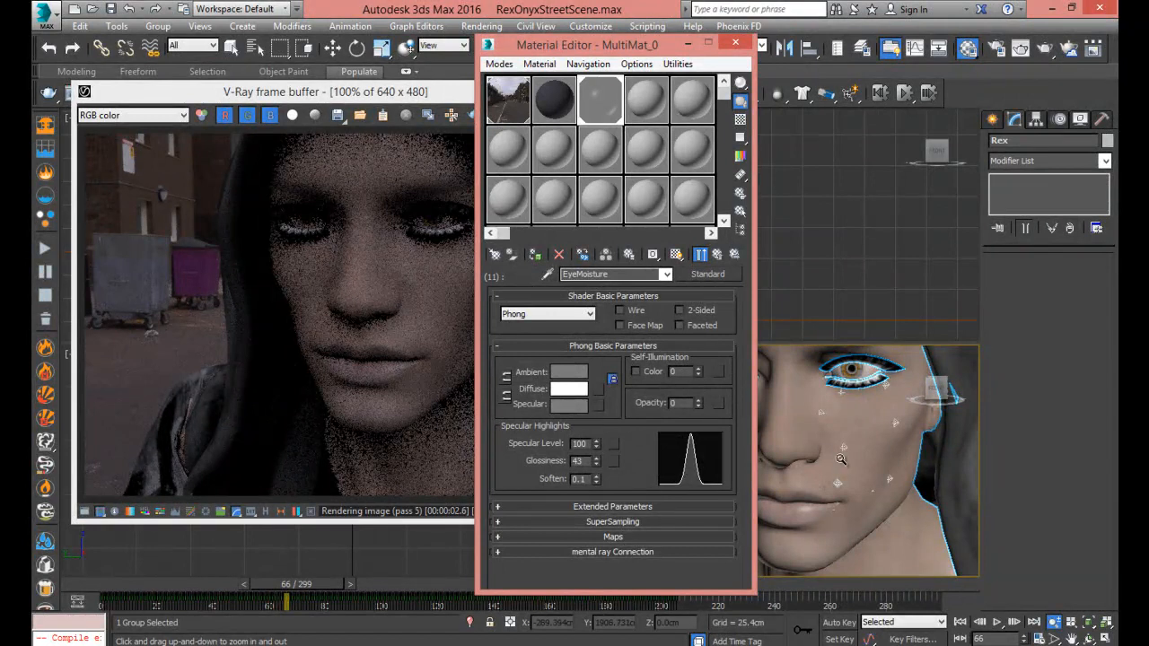
Examine the character's eye and eyelashes up close in the render, and open the scene object list to look up his parts
click(1087, 638)
drag(783, 456, 785, 446)
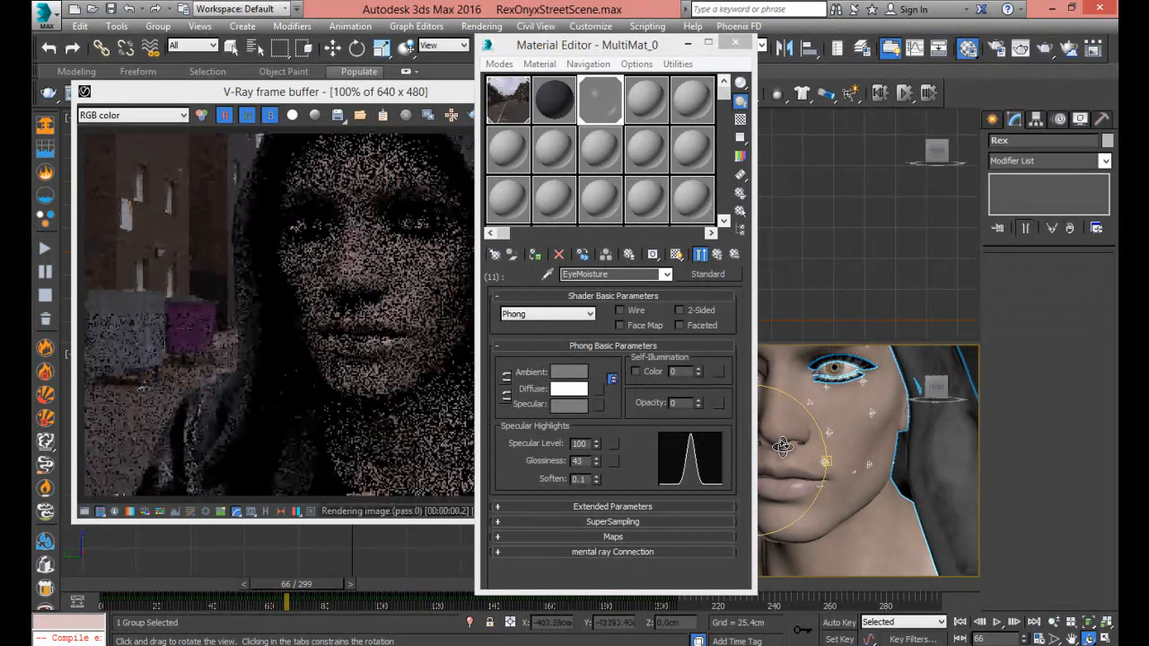
click(1055, 622)
scroll(843, 367, up, 5)
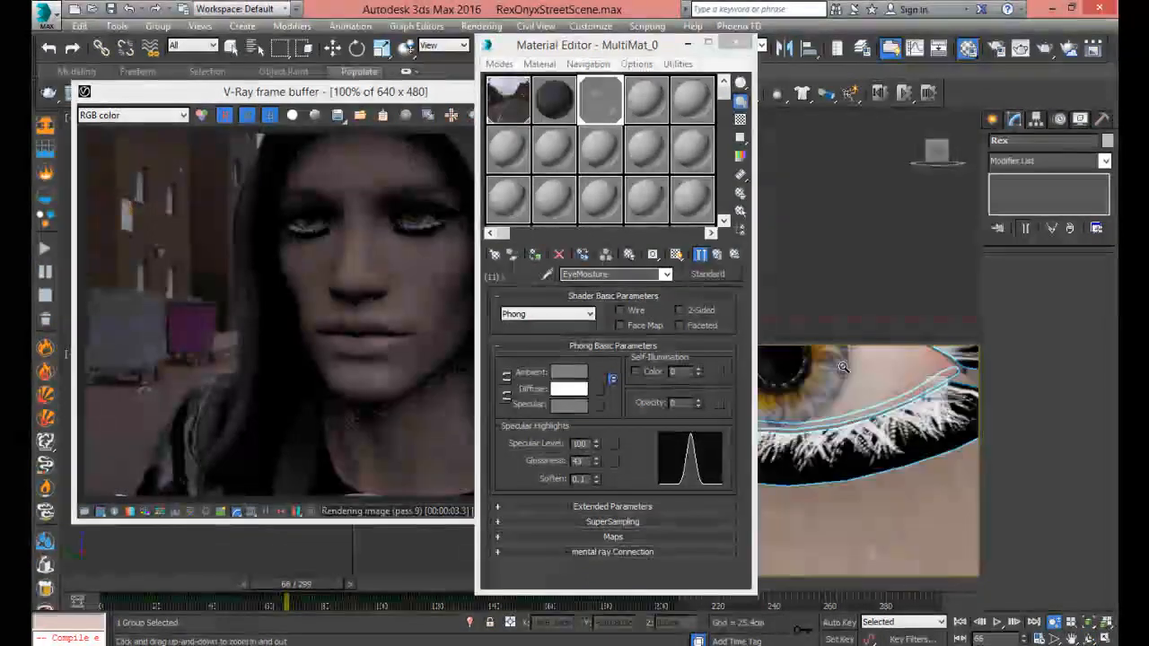
scroll(842, 367, down, 5)
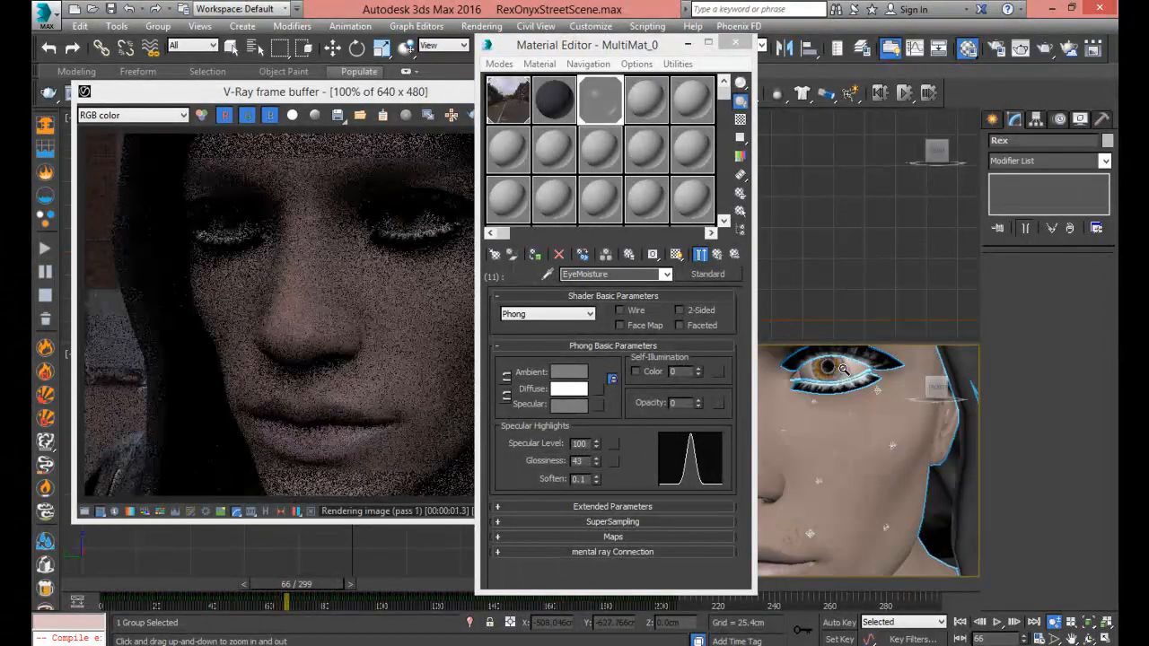
scroll(843, 367, up, 3)
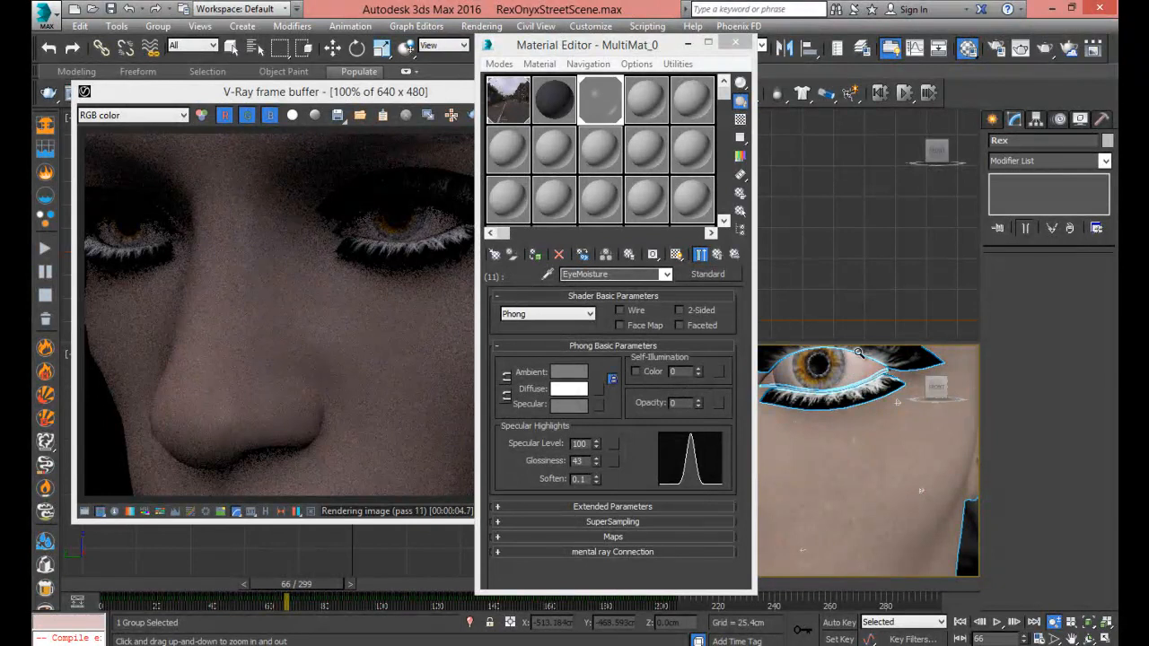
click(257, 46)
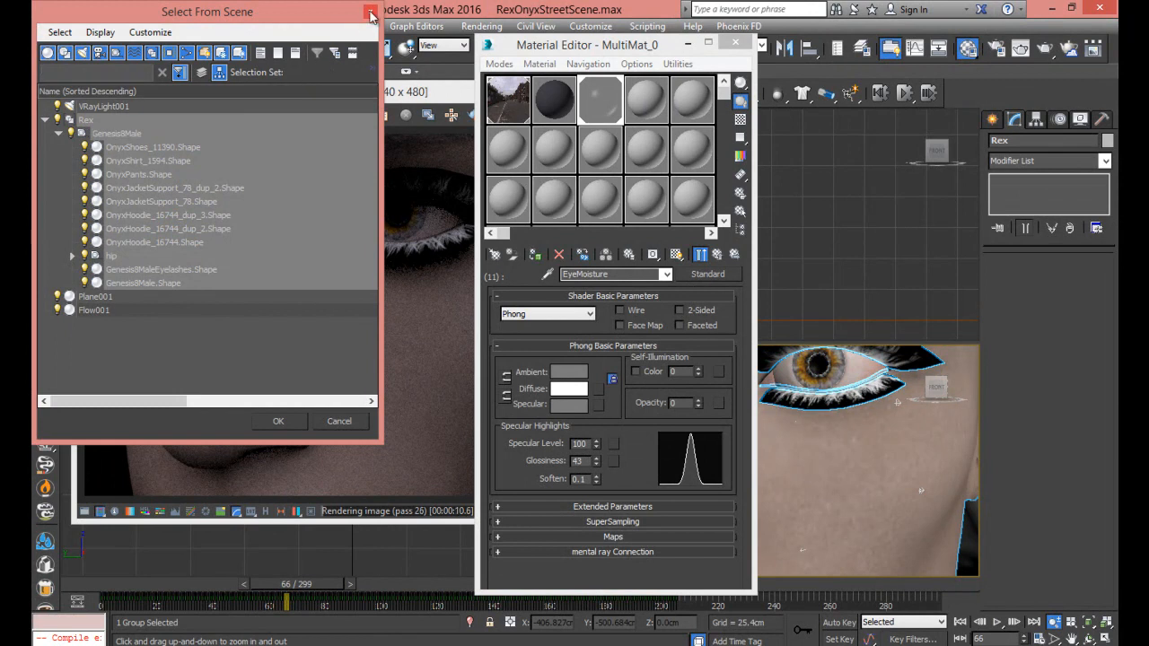
Open the Rex group so that its individual parts can be selected separately
click(370, 14)
click(158, 26)
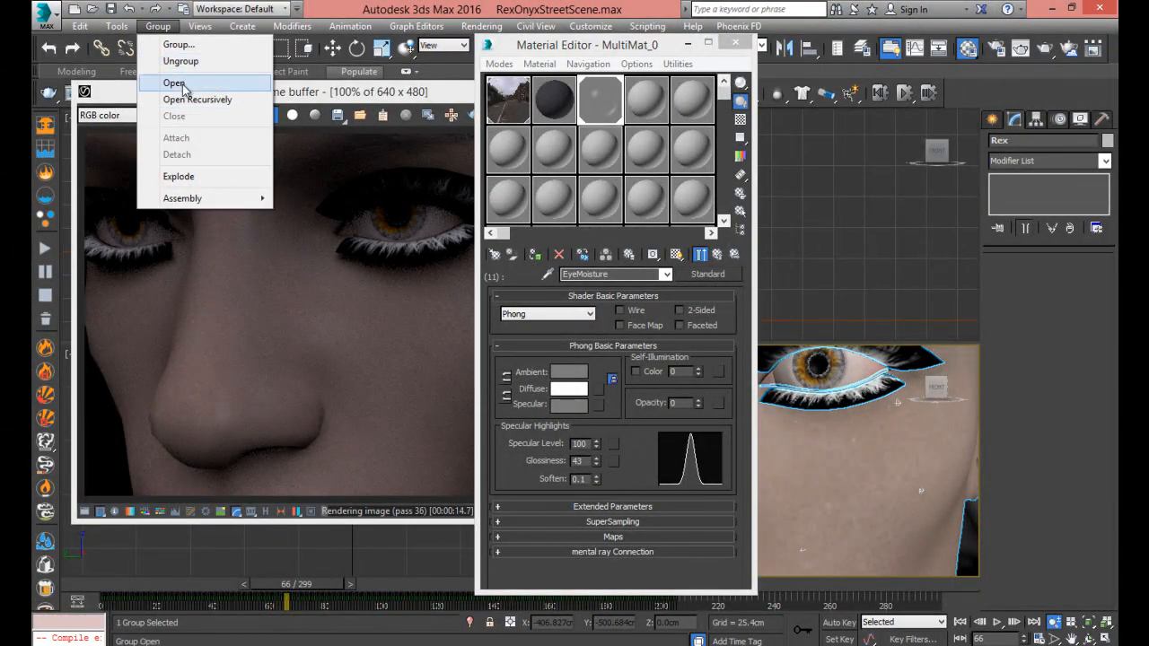
click(182, 84)
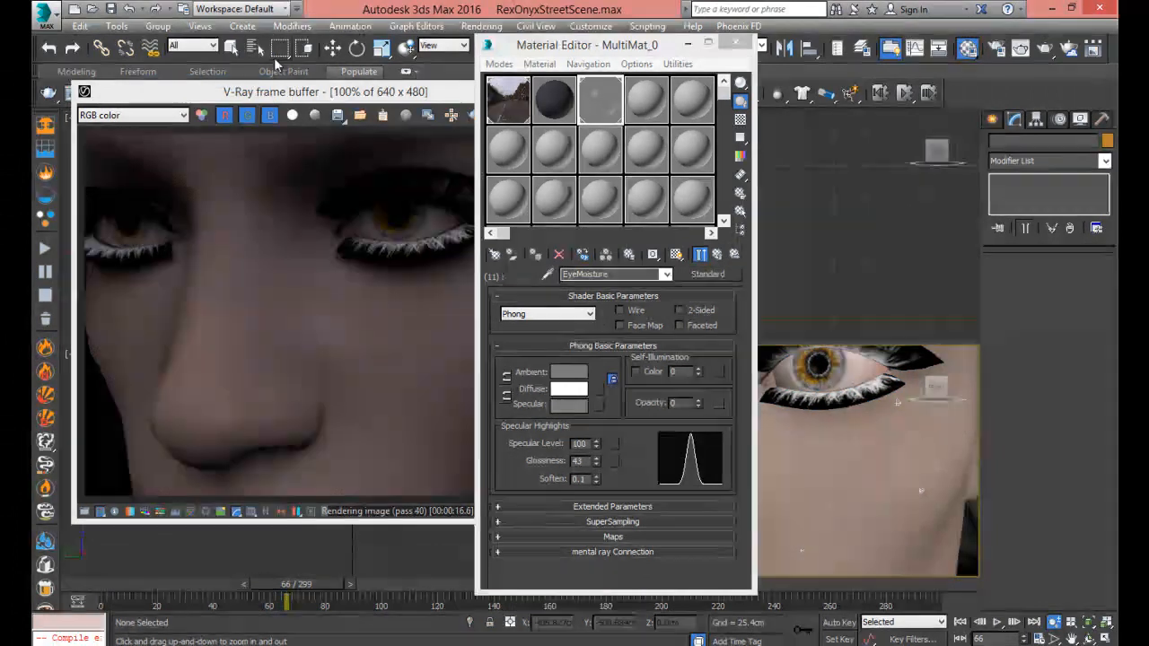
Select Genesis8MaleEyelashes.Shape from the Genesis8Male hierarchy inside the Rex group
click(257, 50)
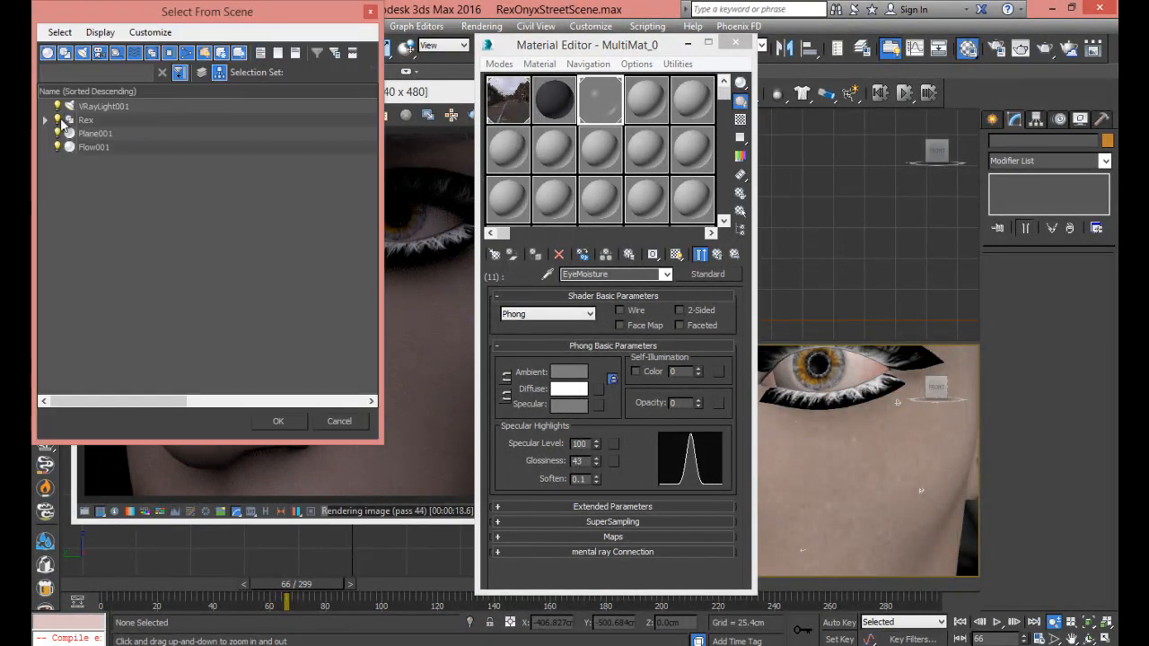
click(46, 121)
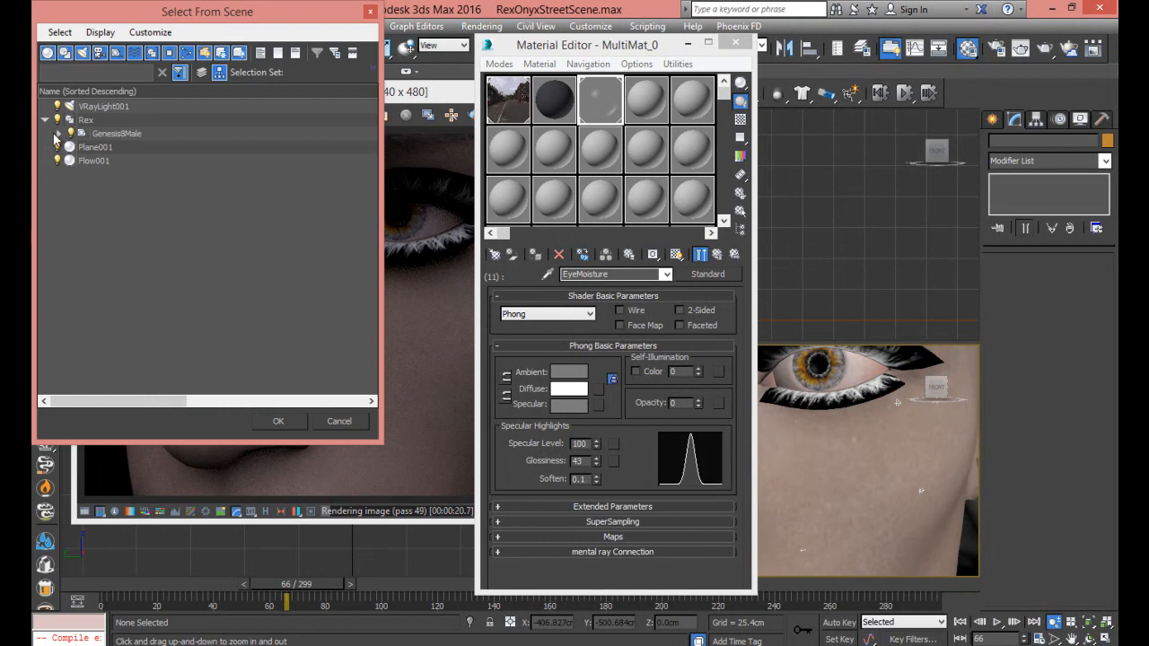
click(59, 135)
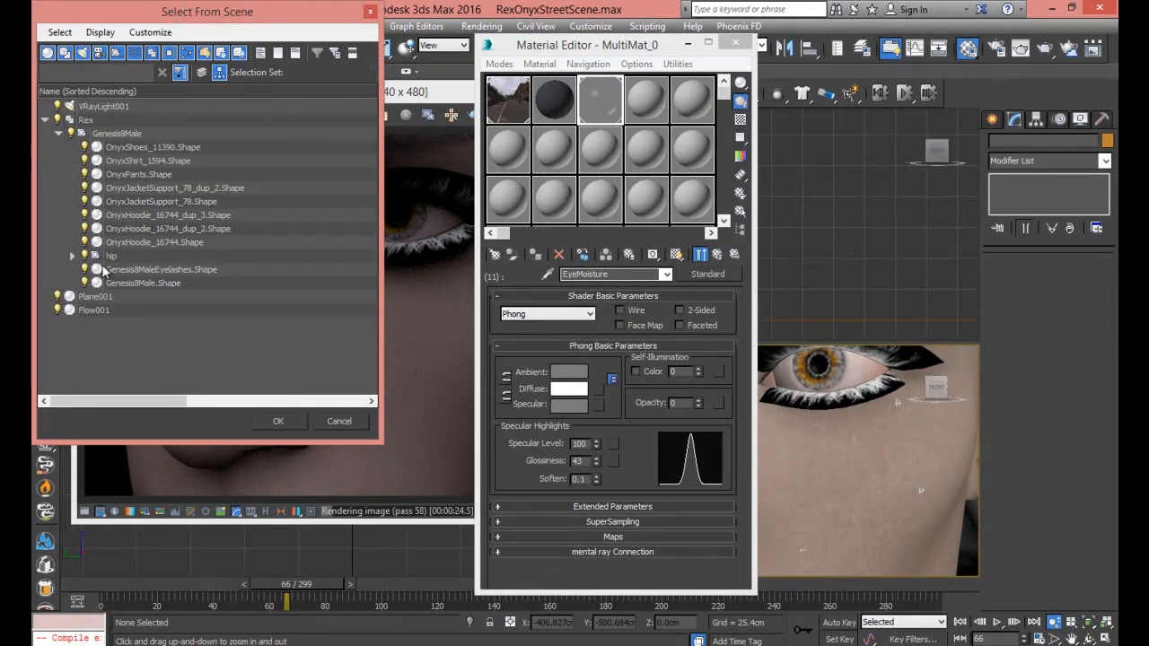
click(174, 271)
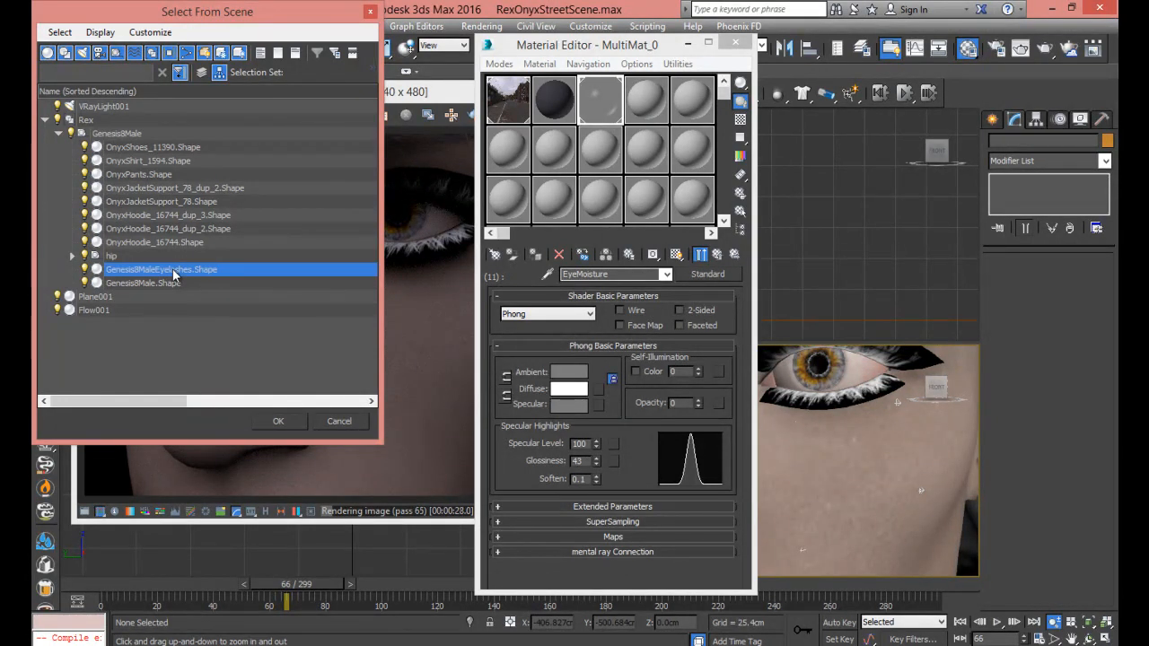
click(278, 427)
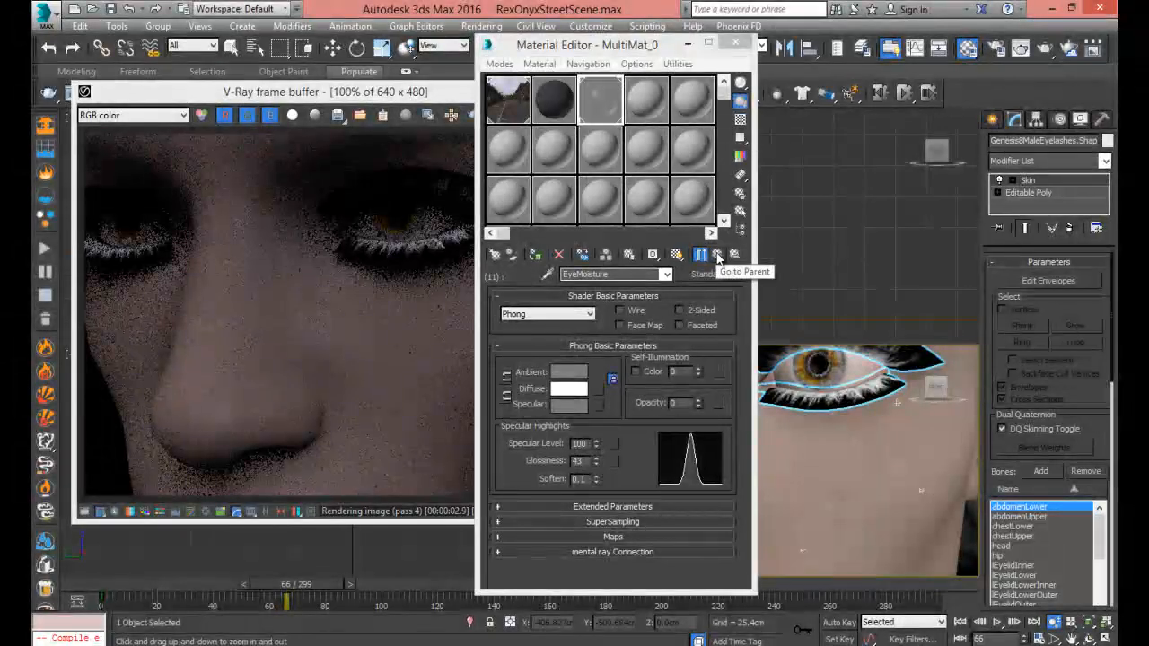
Load the eyelashes' scene material MultiMat_1 into the unused fourth material slot as an instance
click(643, 111)
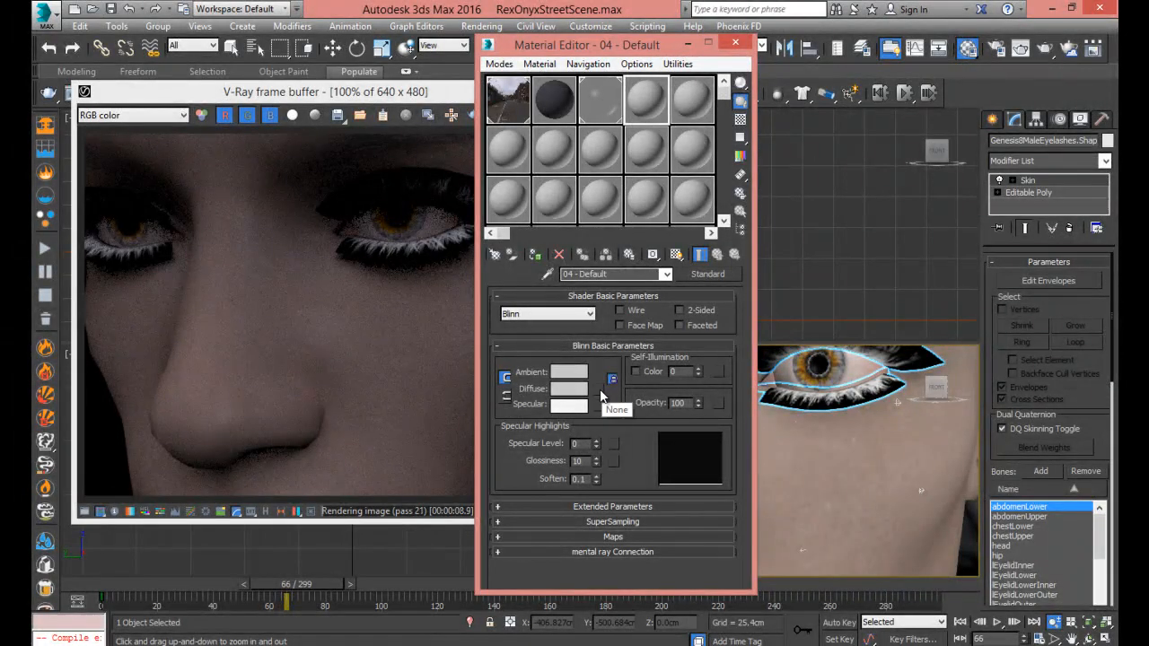
click(708, 274)
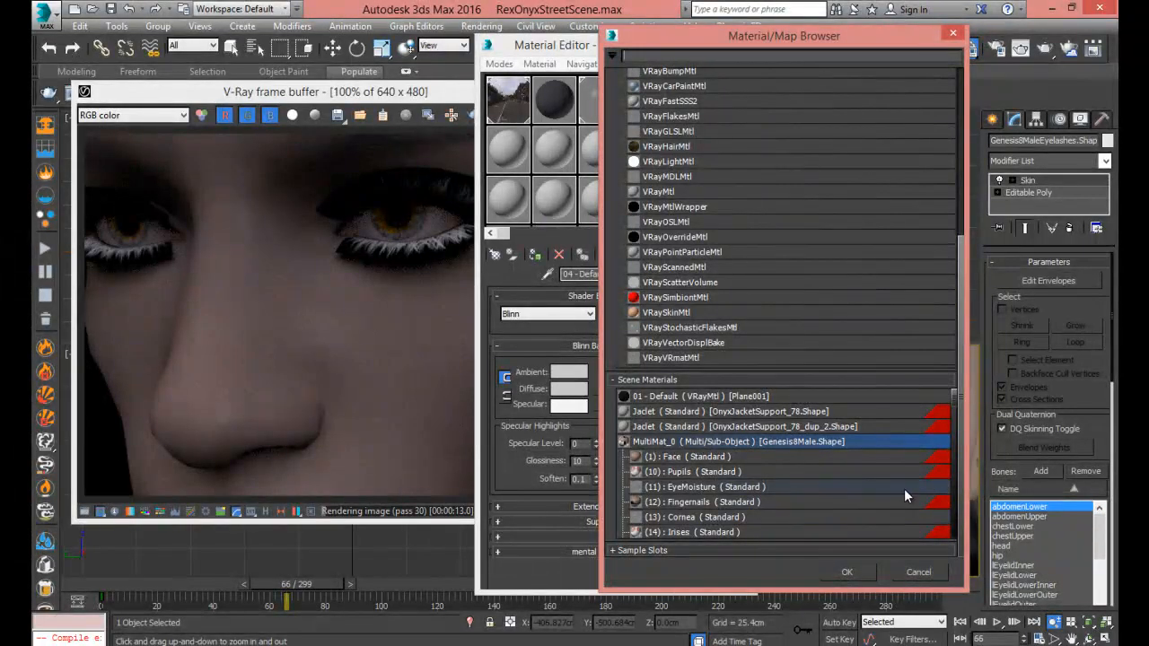
drag(954, 394, 957, 426)
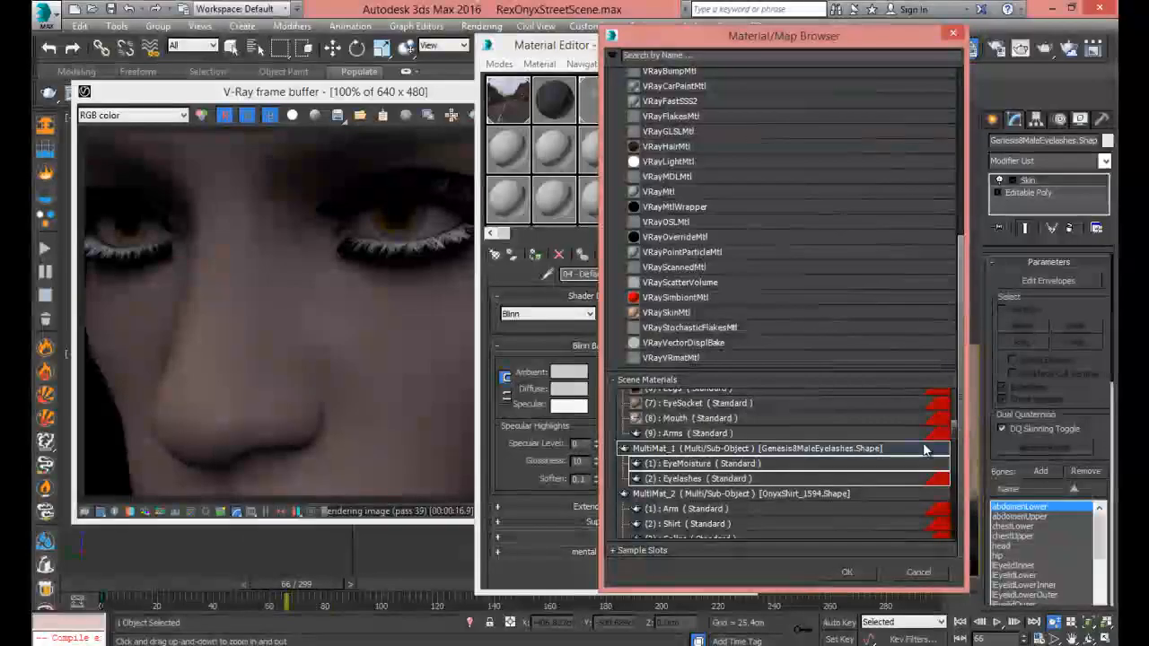
double_click(679, 463)
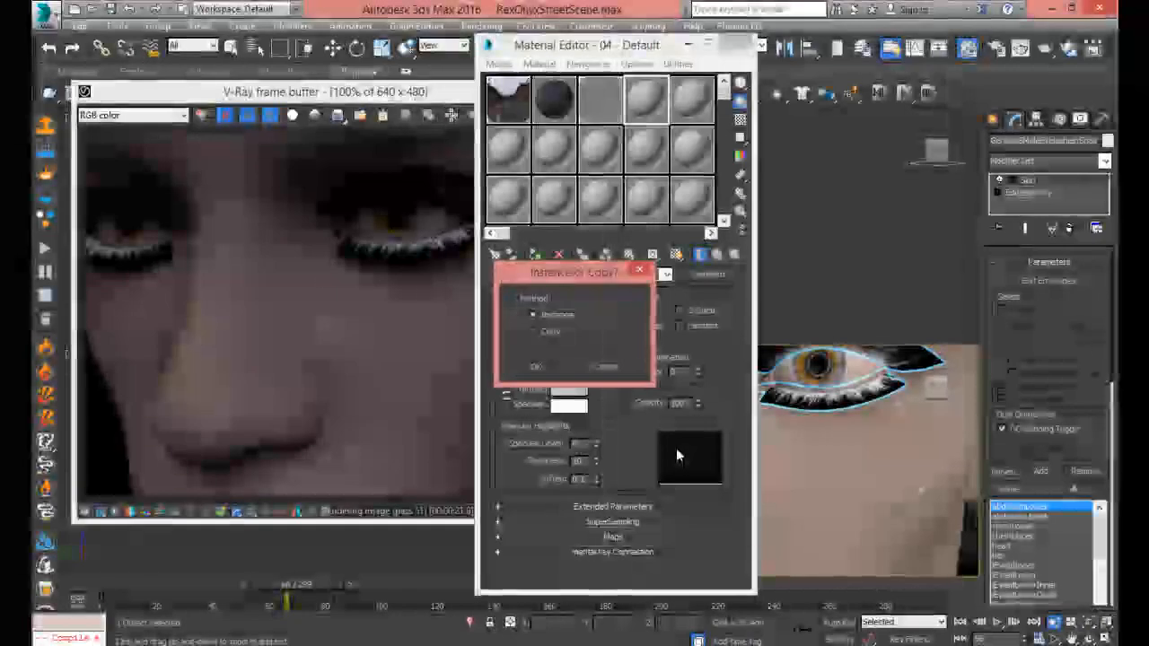
click(539, 366)
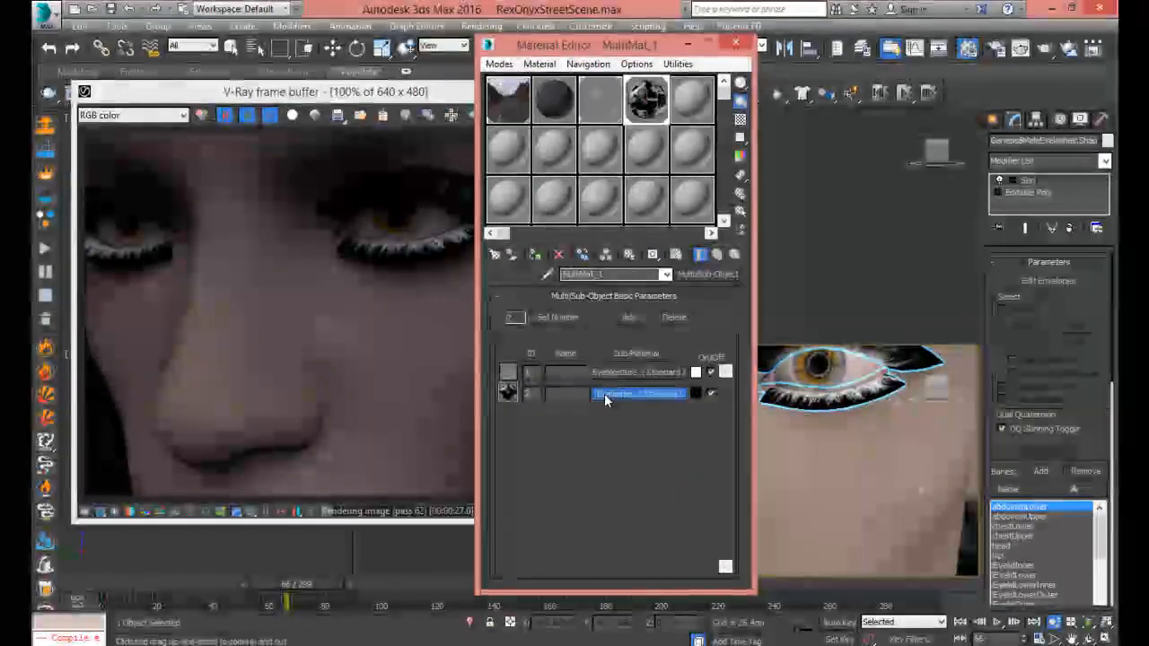
Copy the Eyelashes sub-material's rex-lashes-03B.tif diffuse map into its Opacity map and disable the Diffuse Color map
click(603, 393)
click(622, 537)
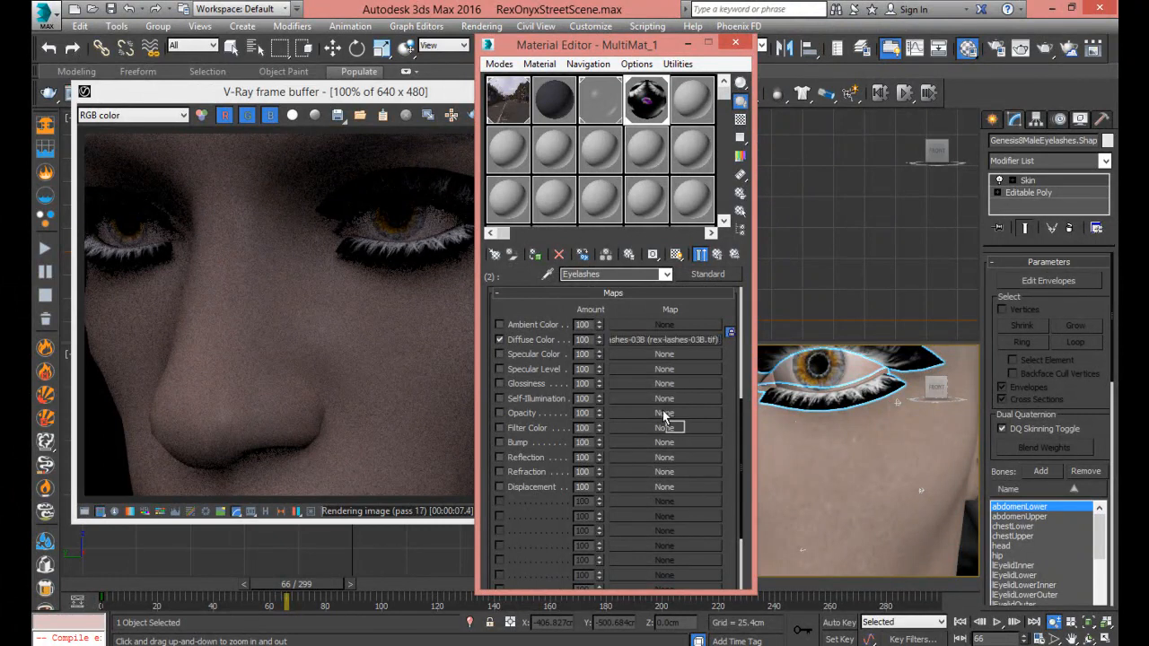
drag(661, 416, 662, 414)
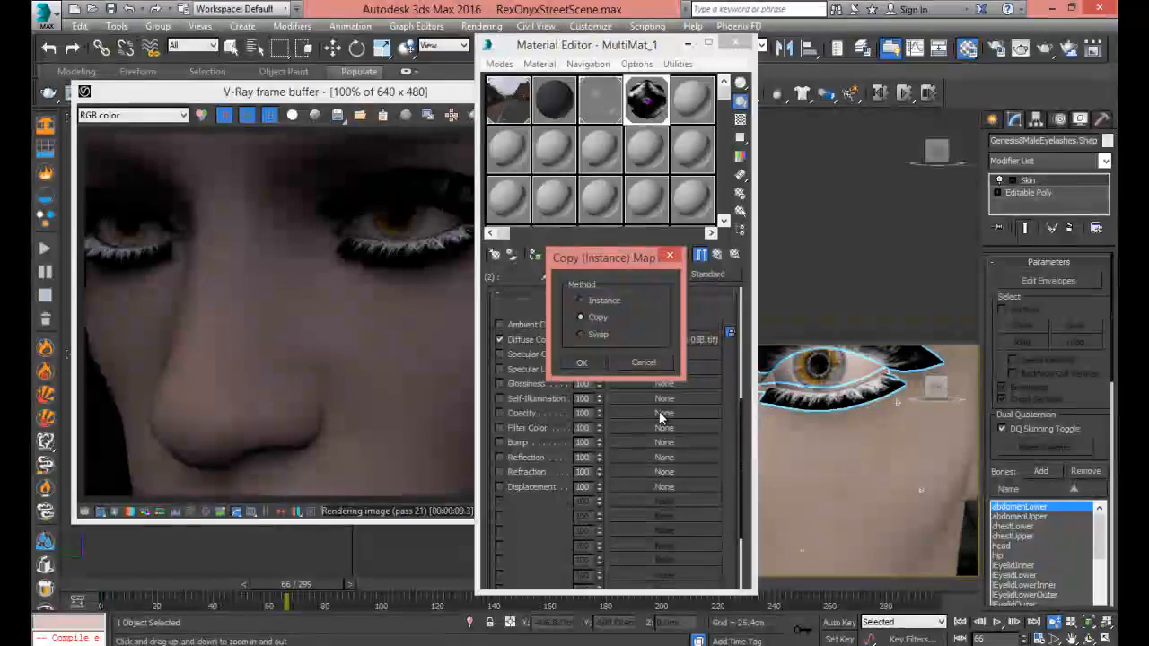
click(588, 362)
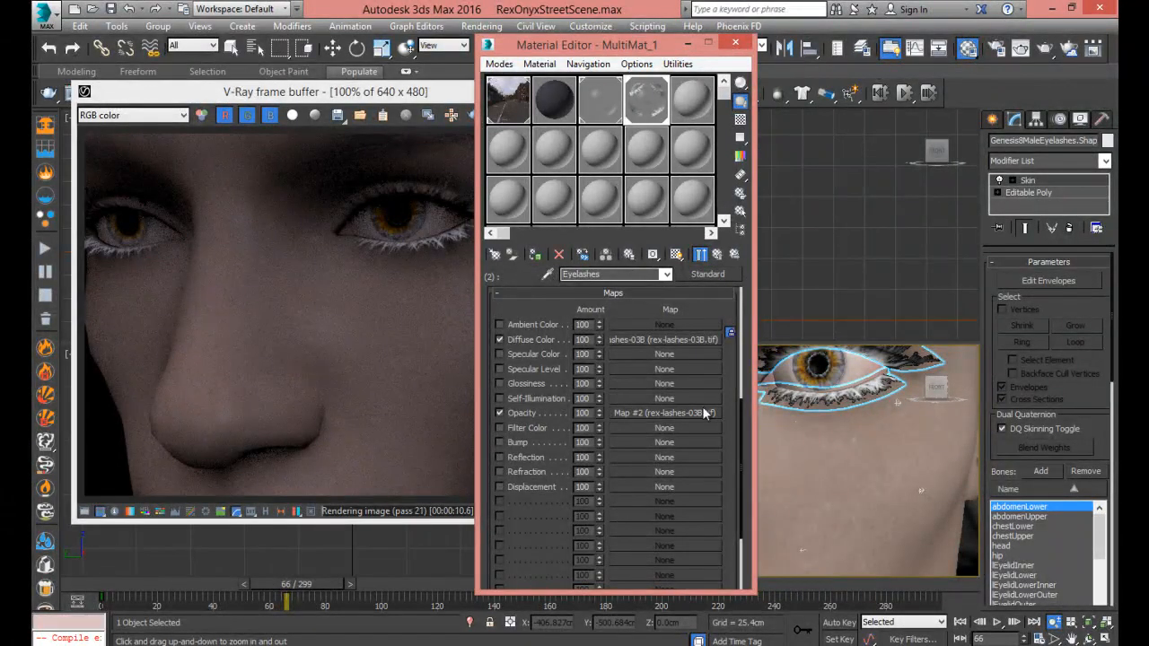
click(500, 337)
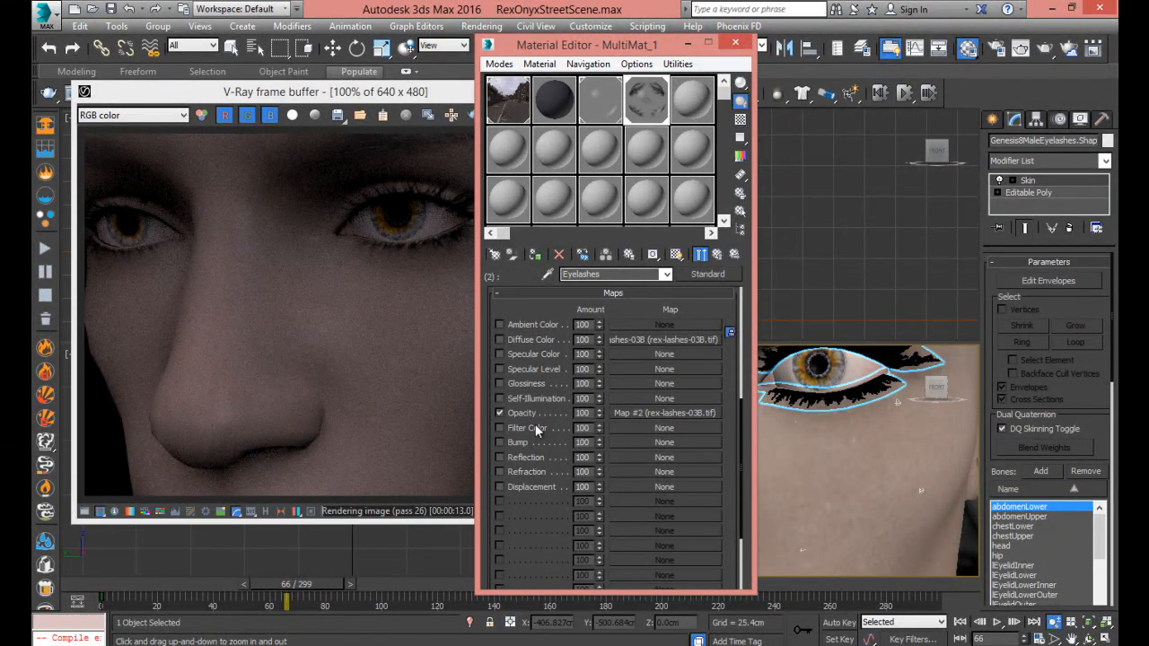
Test MultiMat_1's EyeMoisture sub-material by switching it off and back on while examining the lashes up close
drag(900, 372, 878, 388)
click(1071, 639)
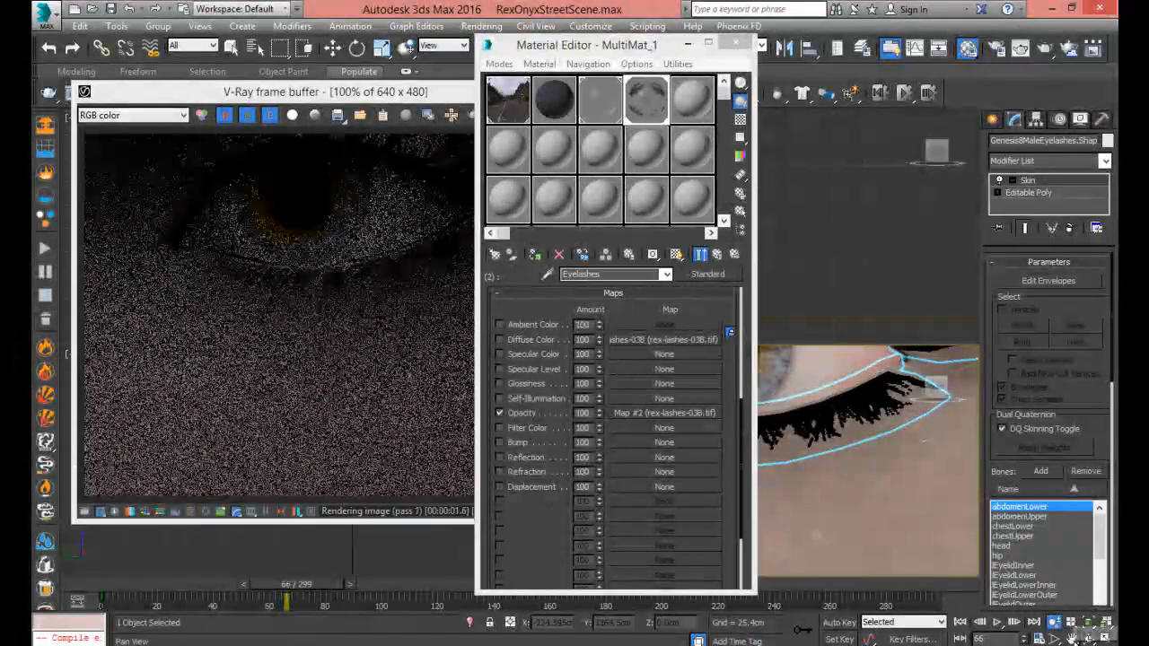
drag(862, 449, 869, 486)
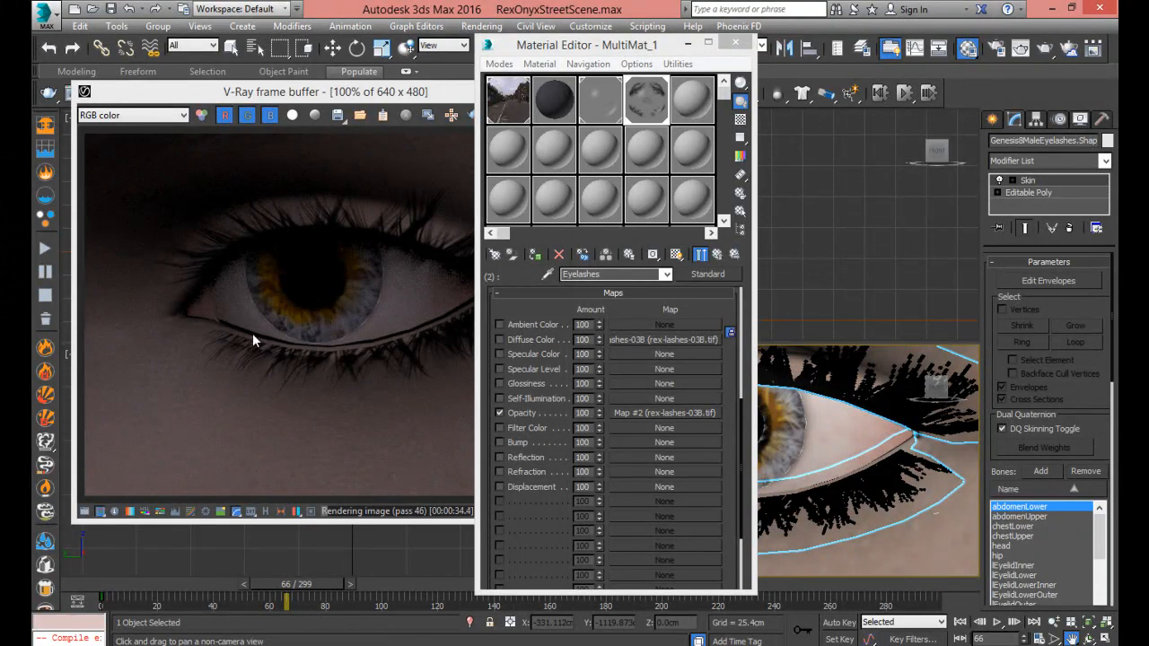
click(718, 256)
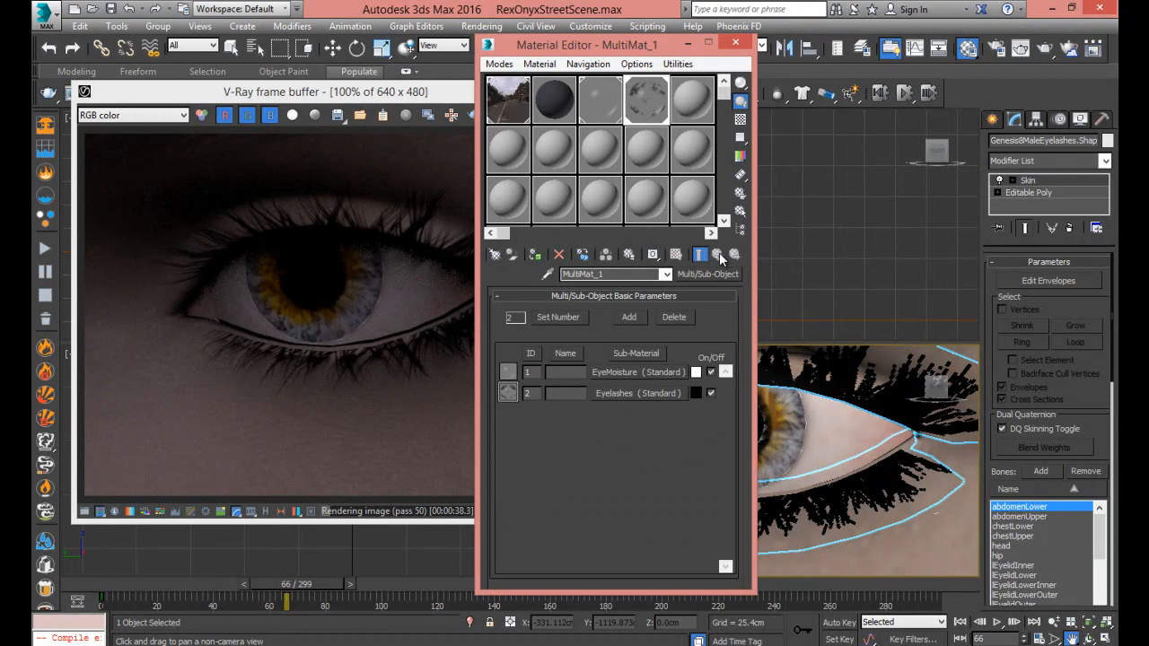
click(711, 374)
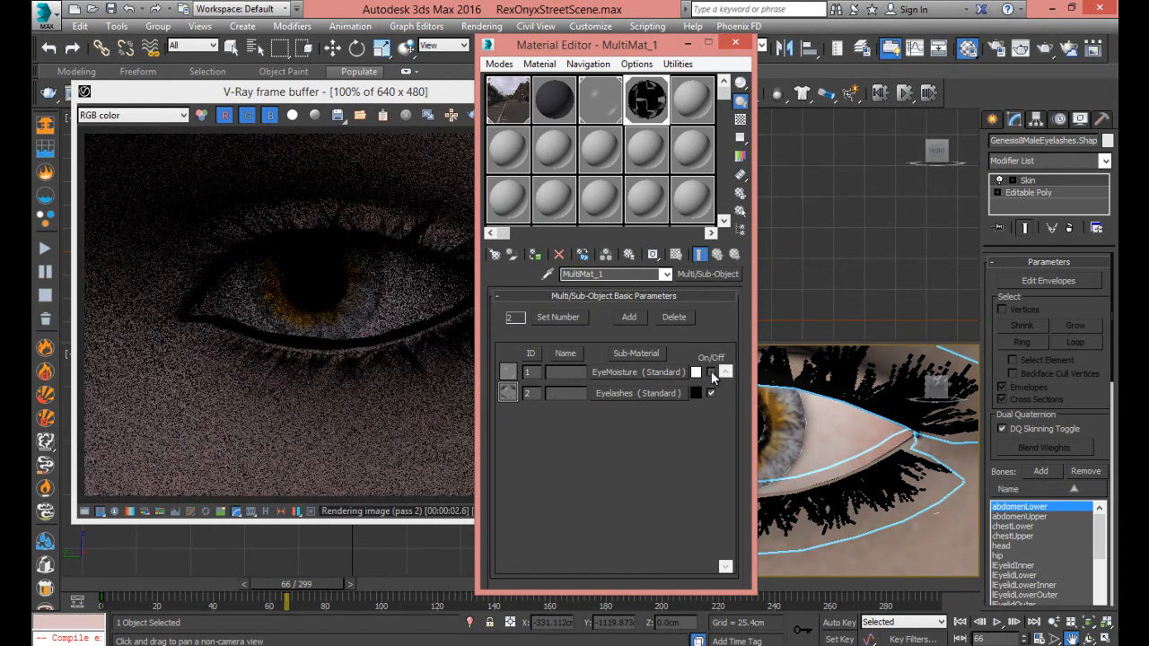
click(712, 373)
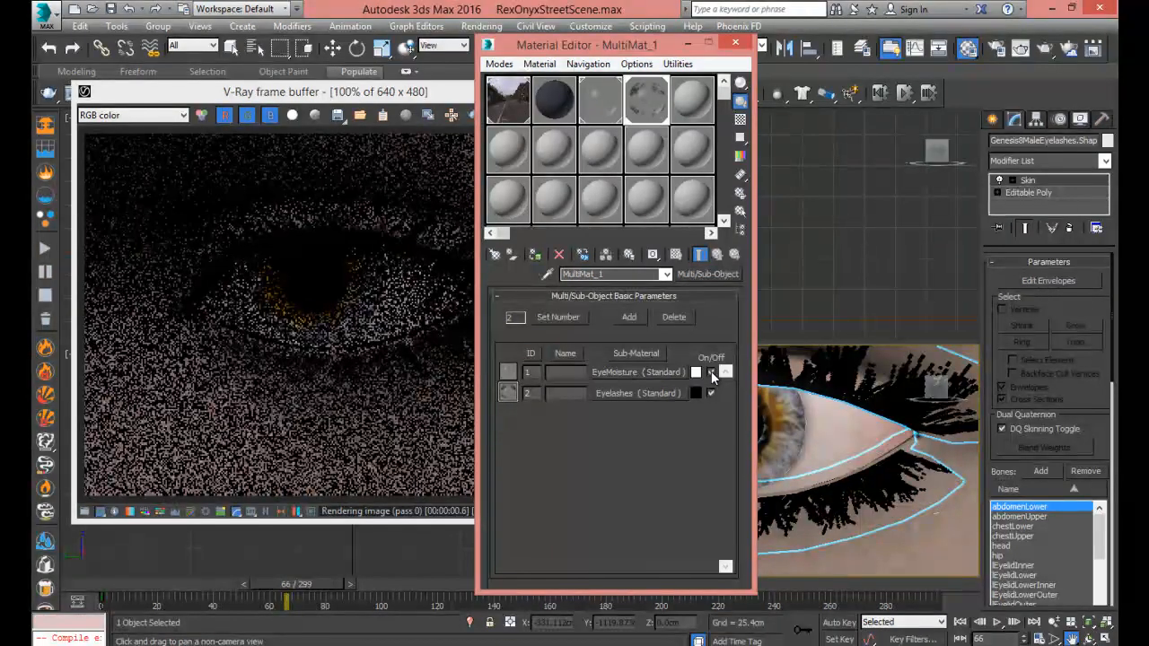
Check the parameters and maps of MultiMat_1's EyeMoisture sub-material, and examine the whole face in the render
click(636, 372)
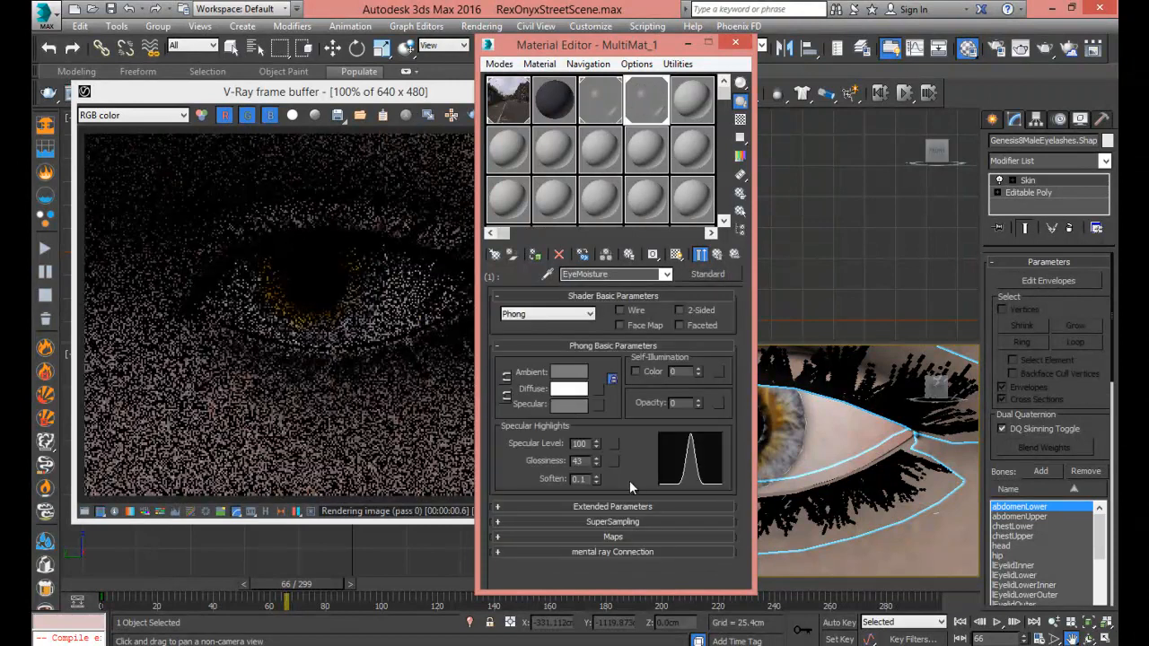
click(616, 537)
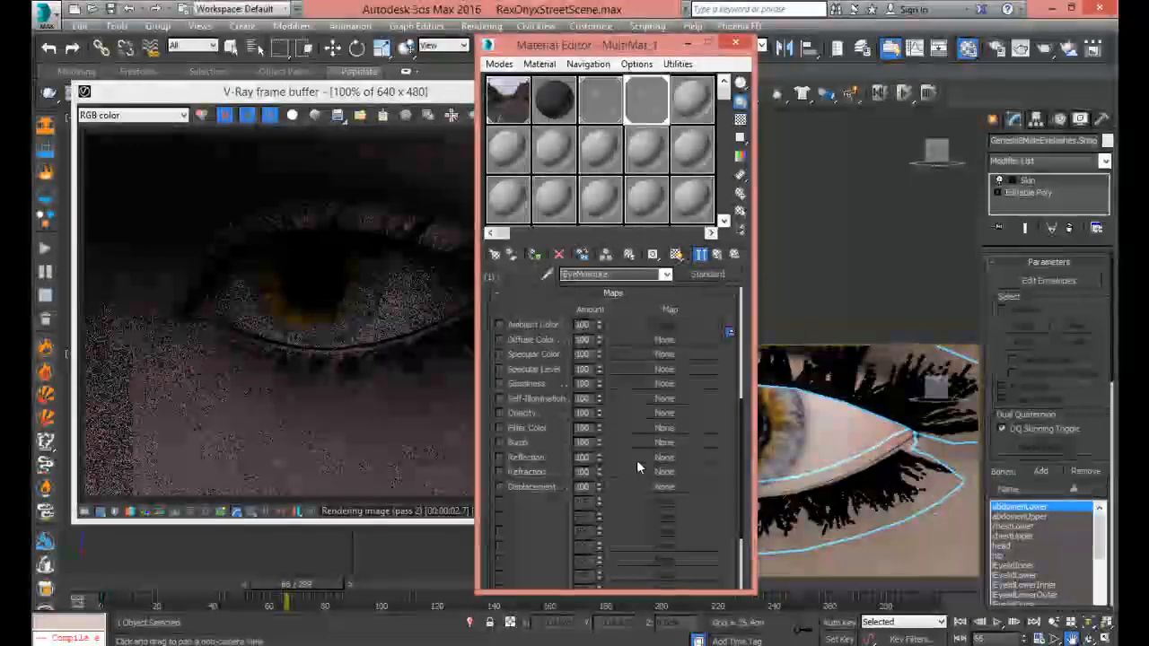
click(517, 415)
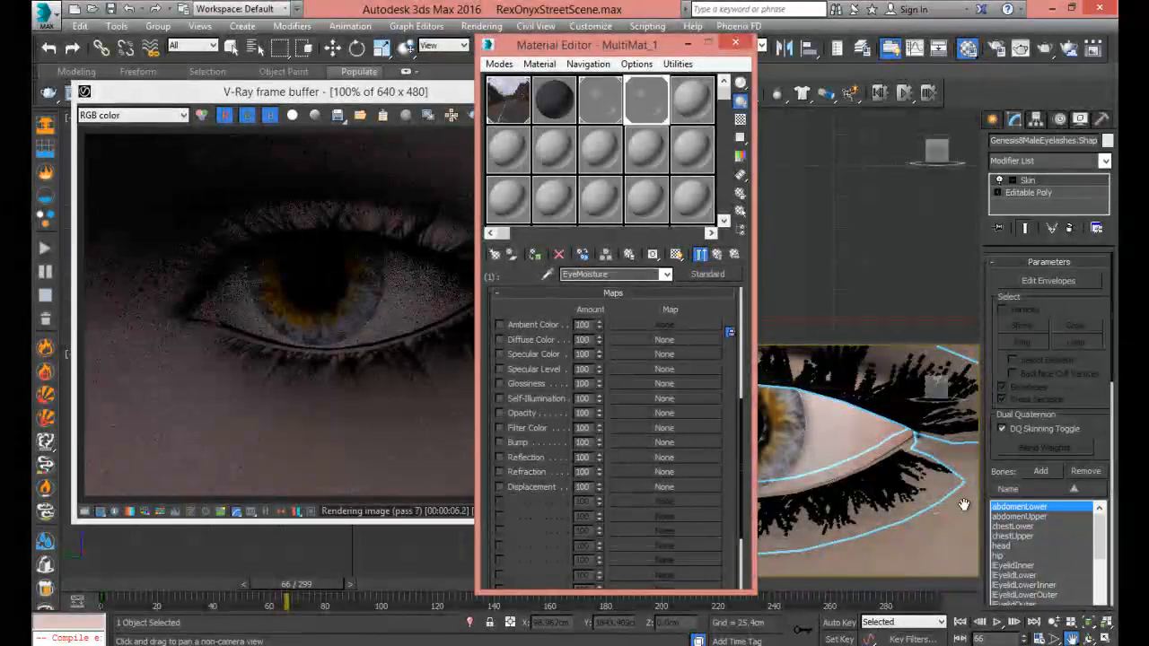
click(1054, 621)
drag(849, 464, 838, 600)
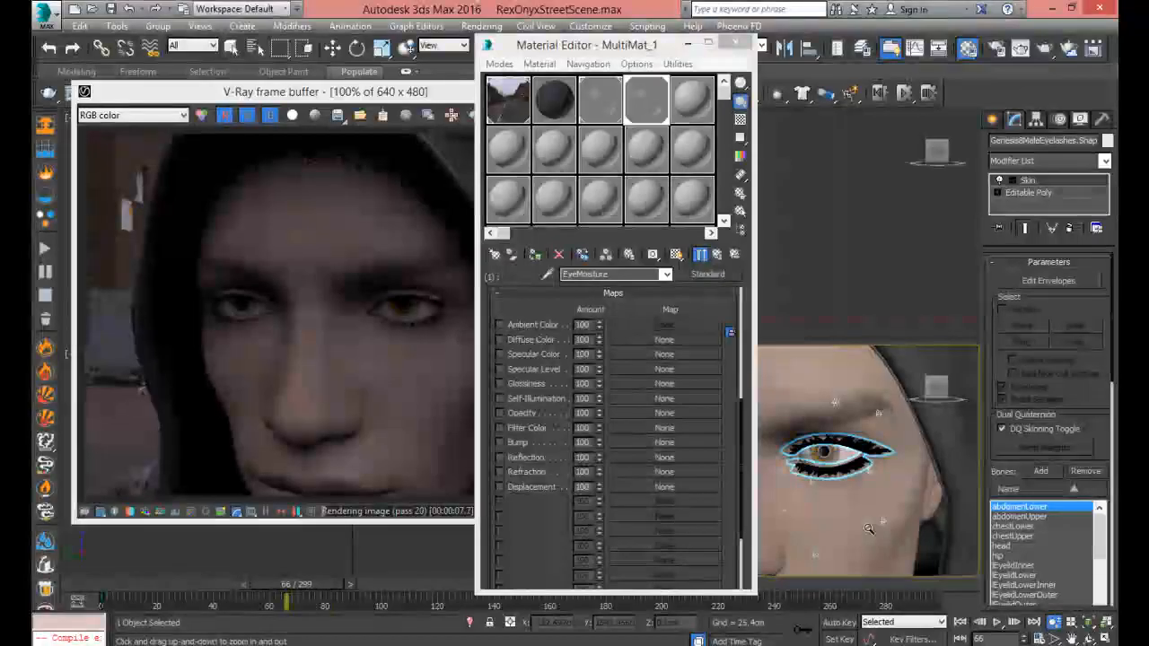
click(1072, 638)
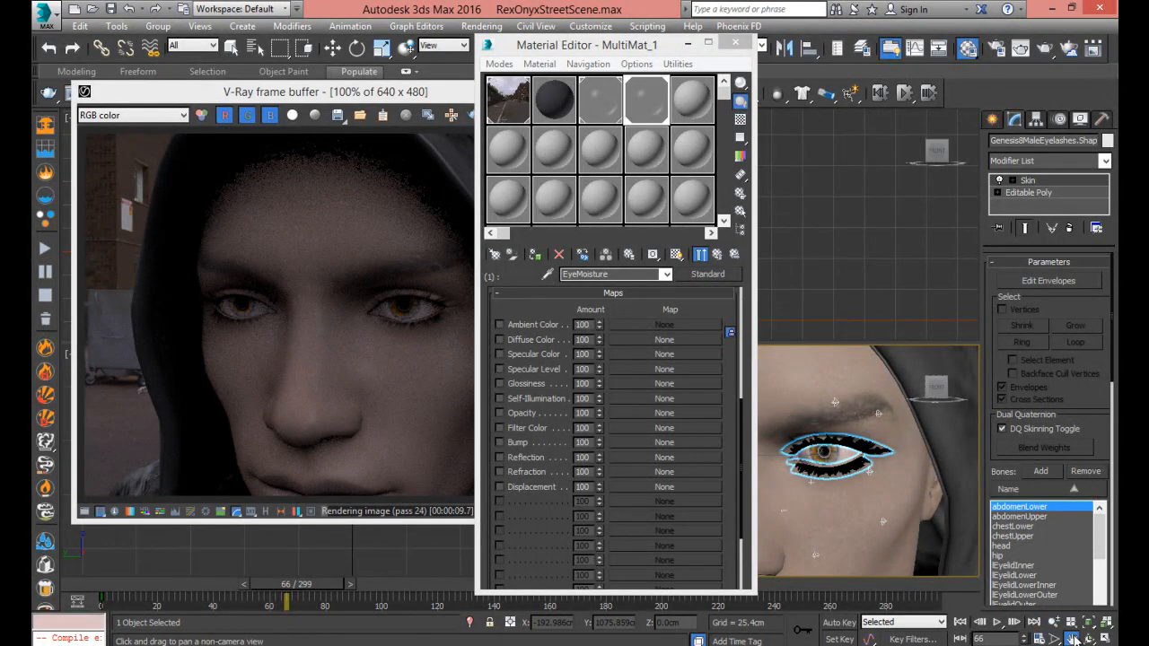
drag(871, 504, 869, 405)
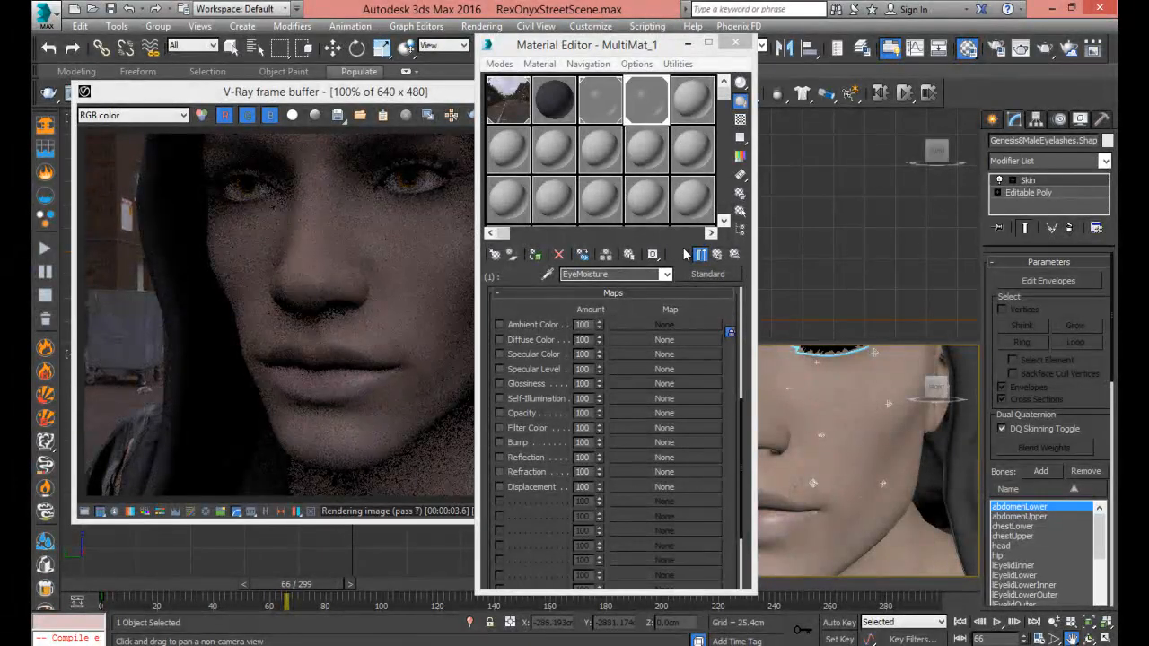
Return MultiMat_1 and MultiMat_0 to their top-level sub-material lists in the Material Editor
click(717, 255)
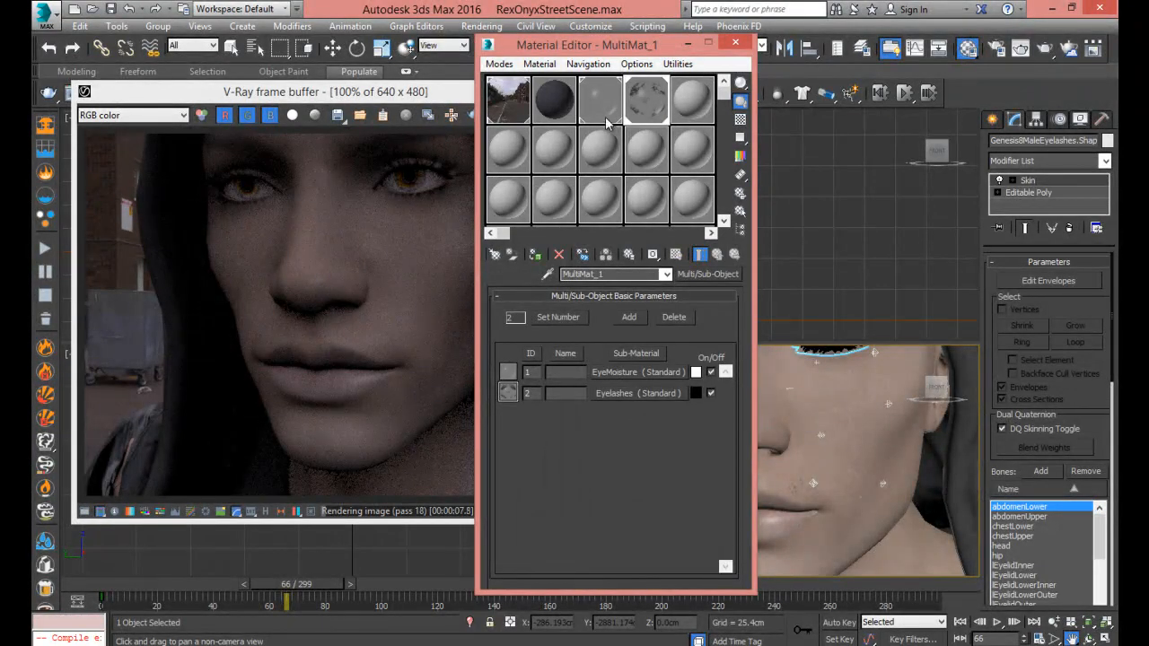
click(610, 127)
click(717, 255)
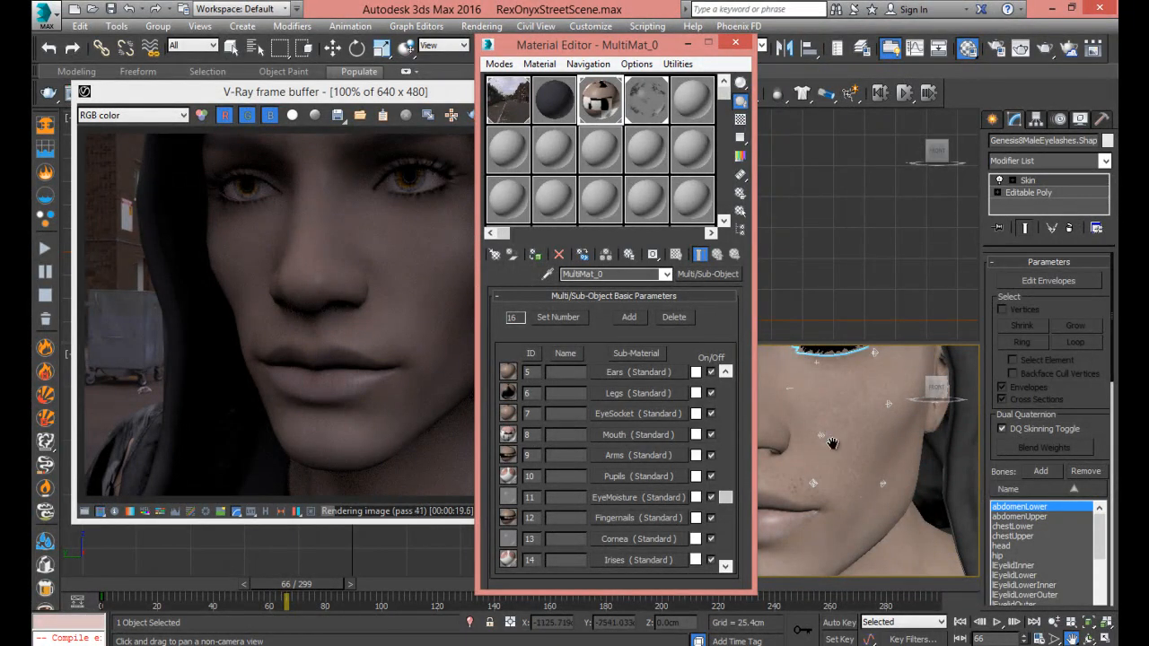
Select the hood object OnyxHoodie_16744_dup_3.Shape from the Genesis8Male hierarchy
click(1053, 621)
drag(859, 489, 839, 14)
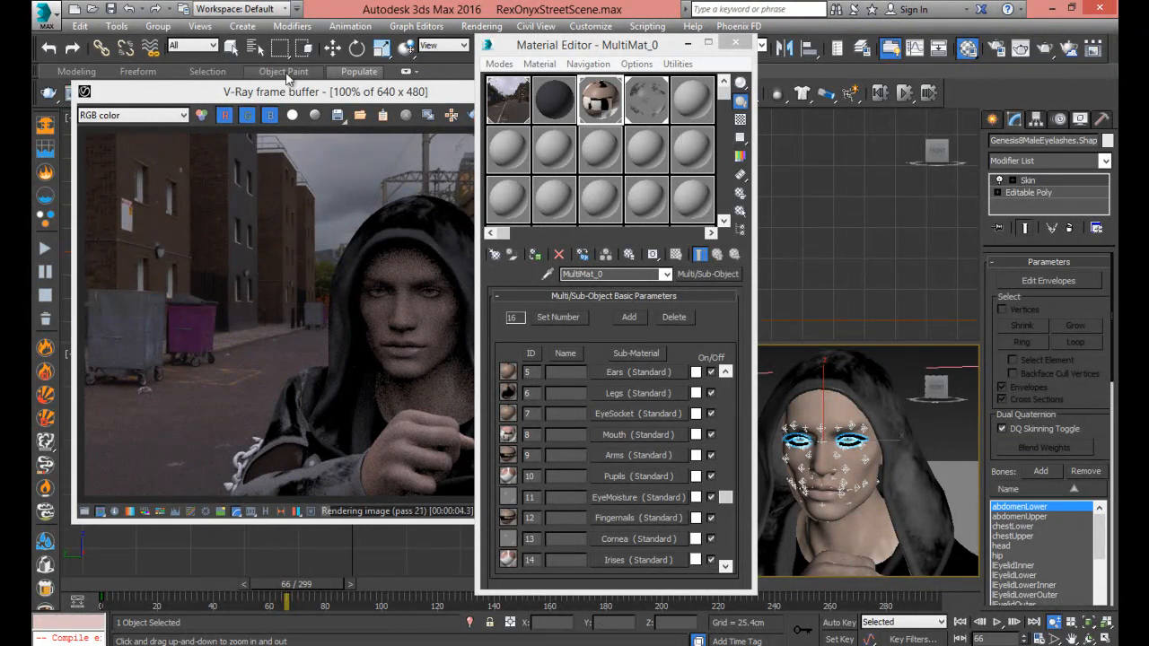
click(255, 50)
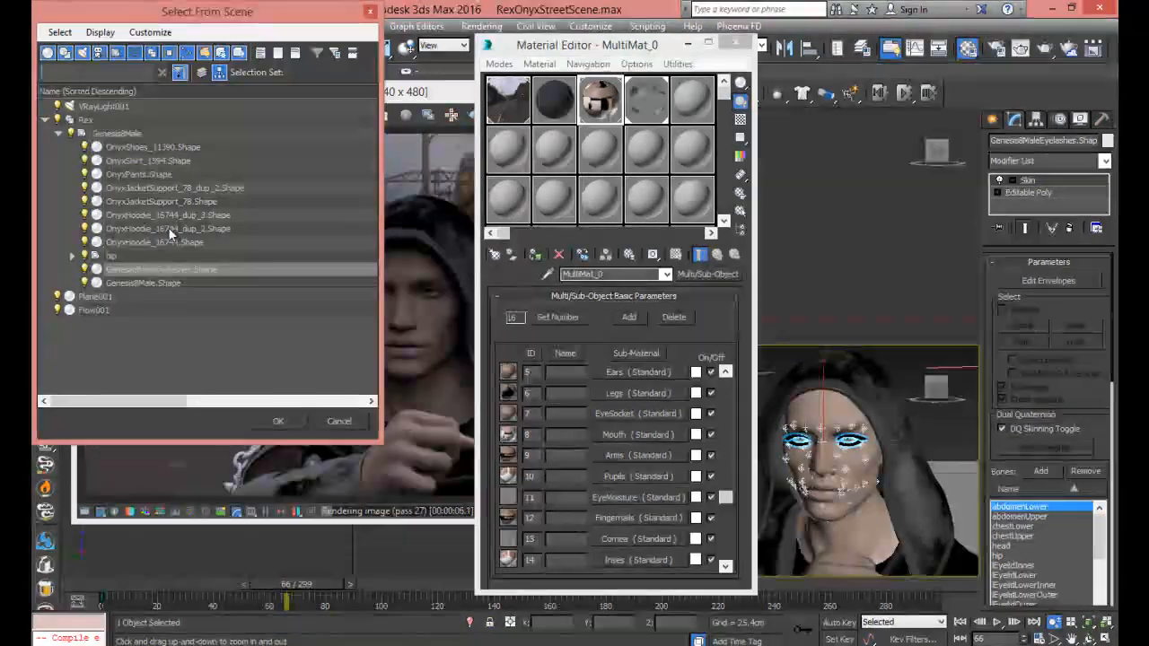
click(140, 178)
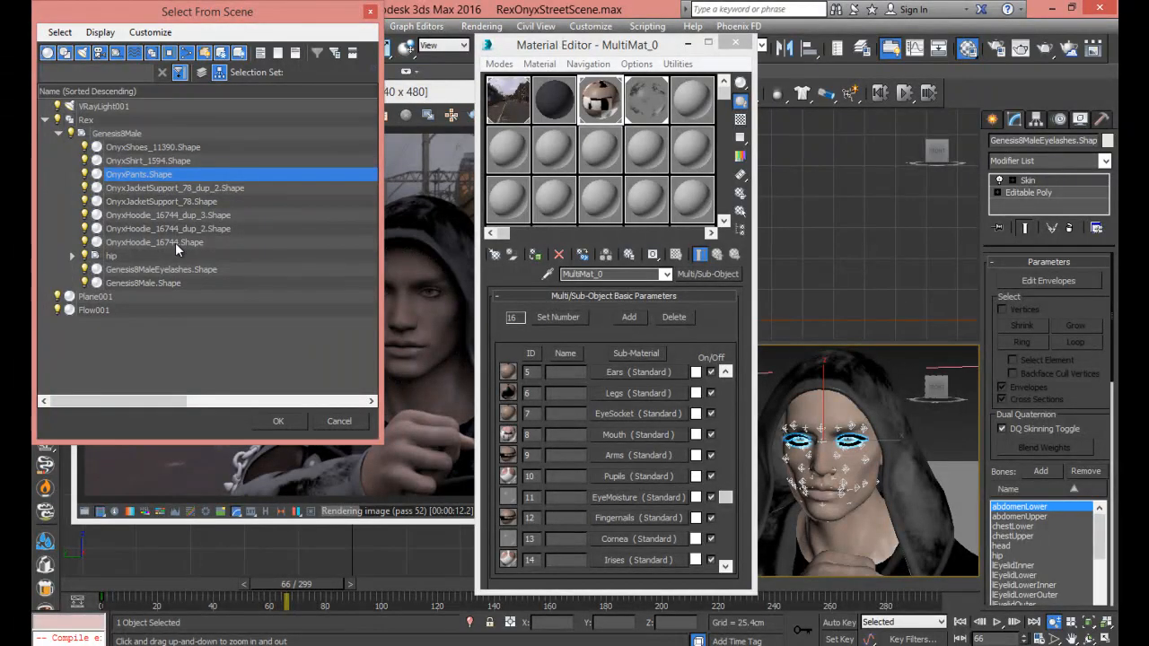
double_click(128, 214)
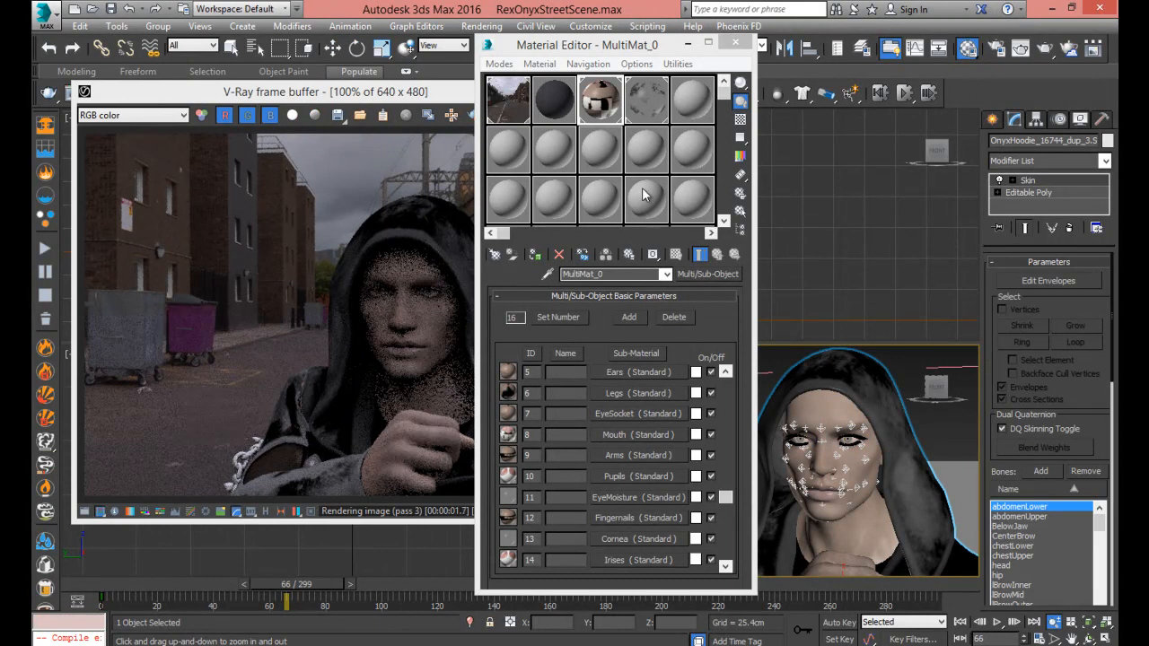
Load the hoodie's scene material MultiMat_6 into the empty 05 - Default sample slot as an instance
click(683, 116)
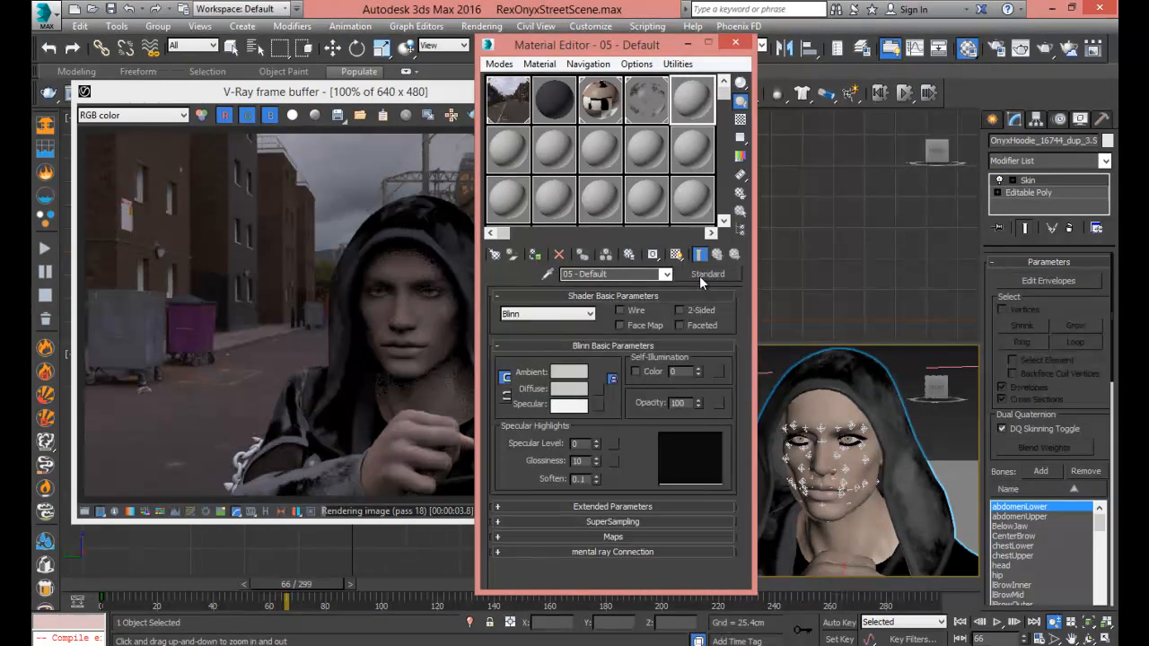
click(699, 274)
drag(957, 434, 961, 507)
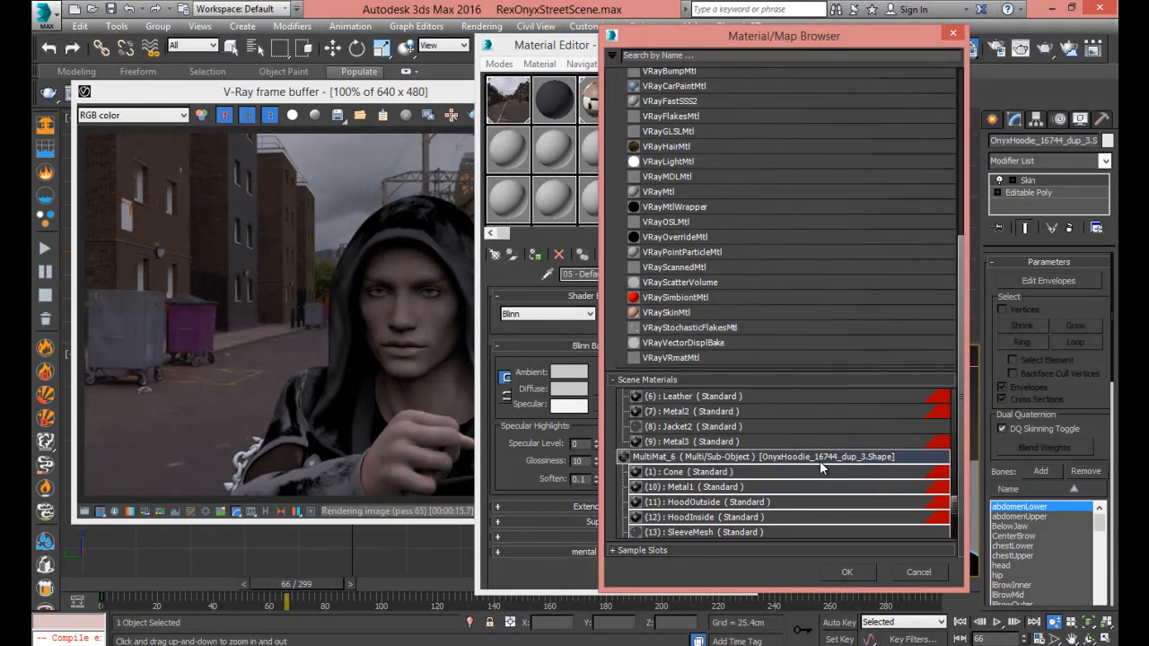
double_click(722, 456)
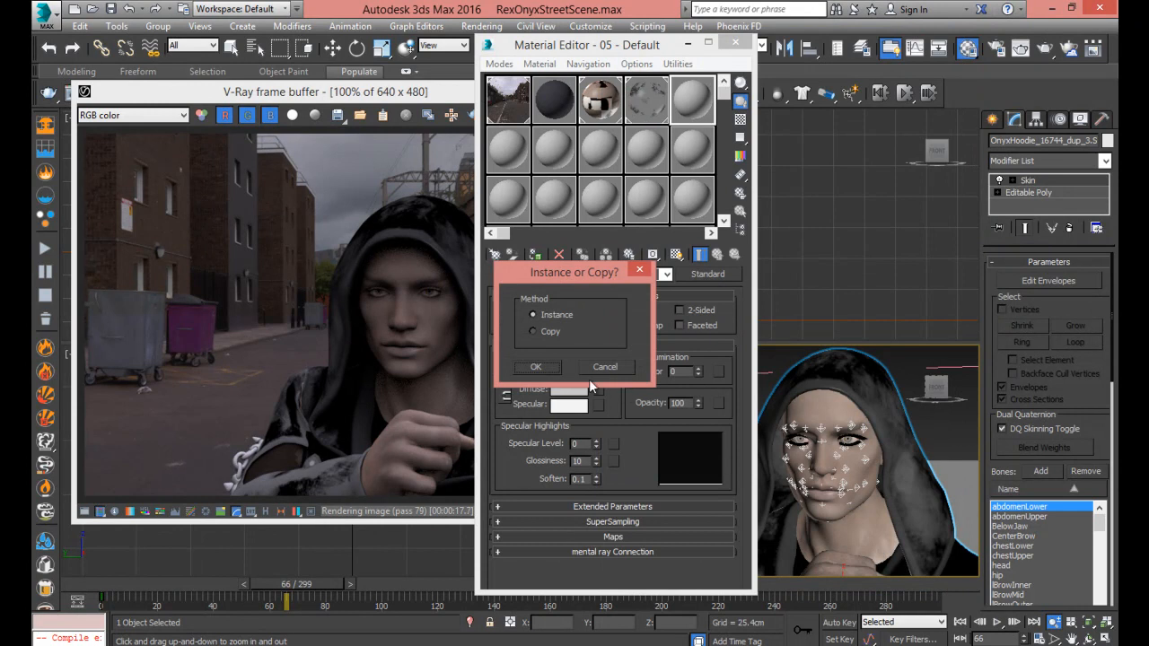
click(539, 368)
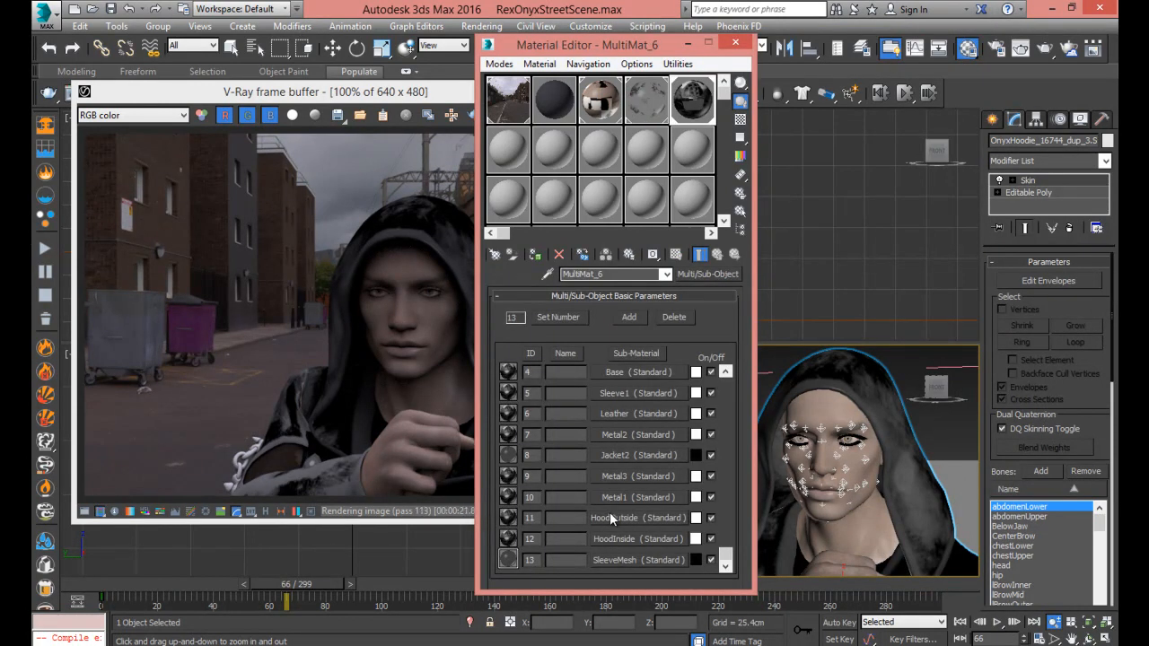
Set the Specular Level of MultiMat_6's Leather sub-material to 10 and copy that value for reuse
click(615, 413)
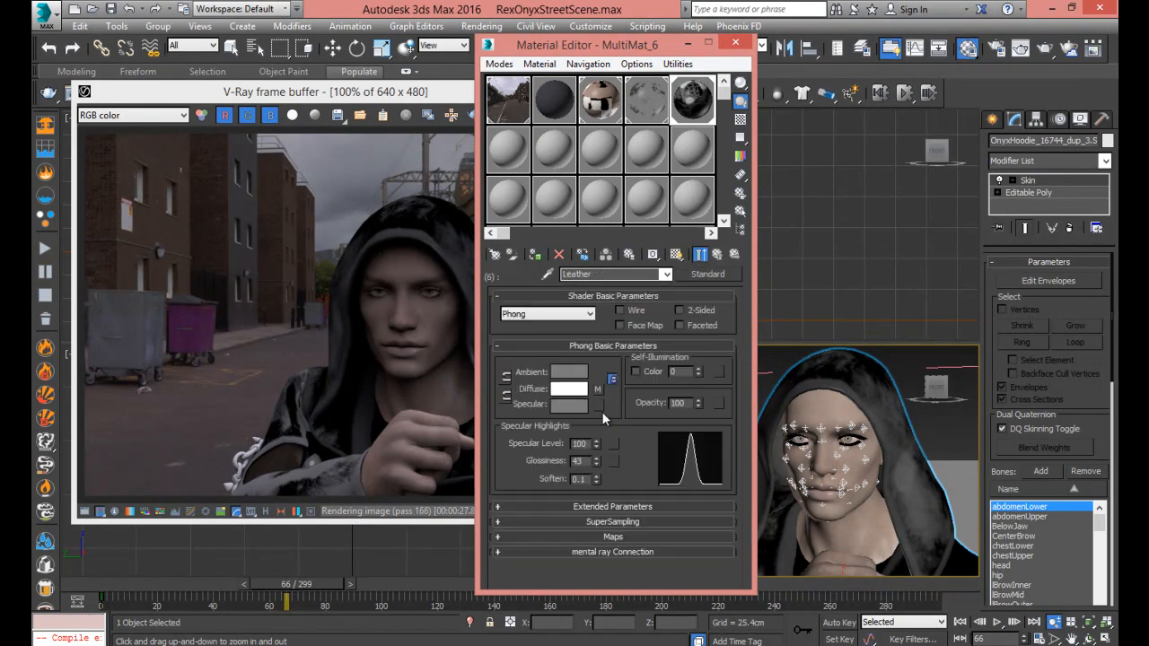
drag(597, 447, 601, 511)
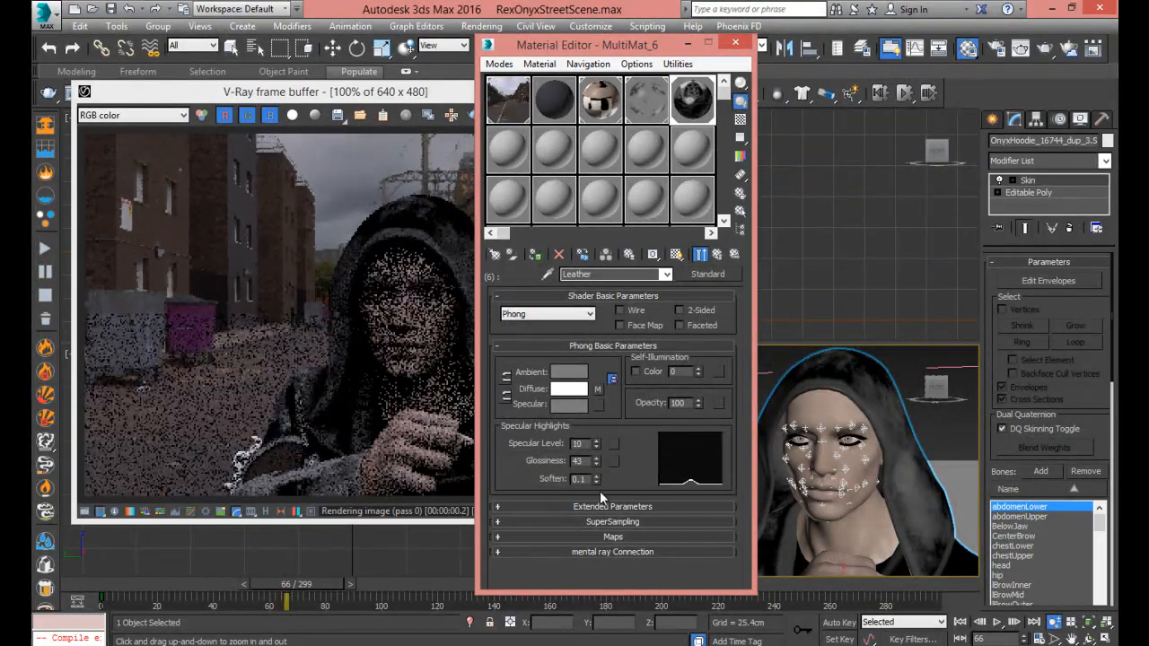
double_click(575, 441)
right_click(576, 443)
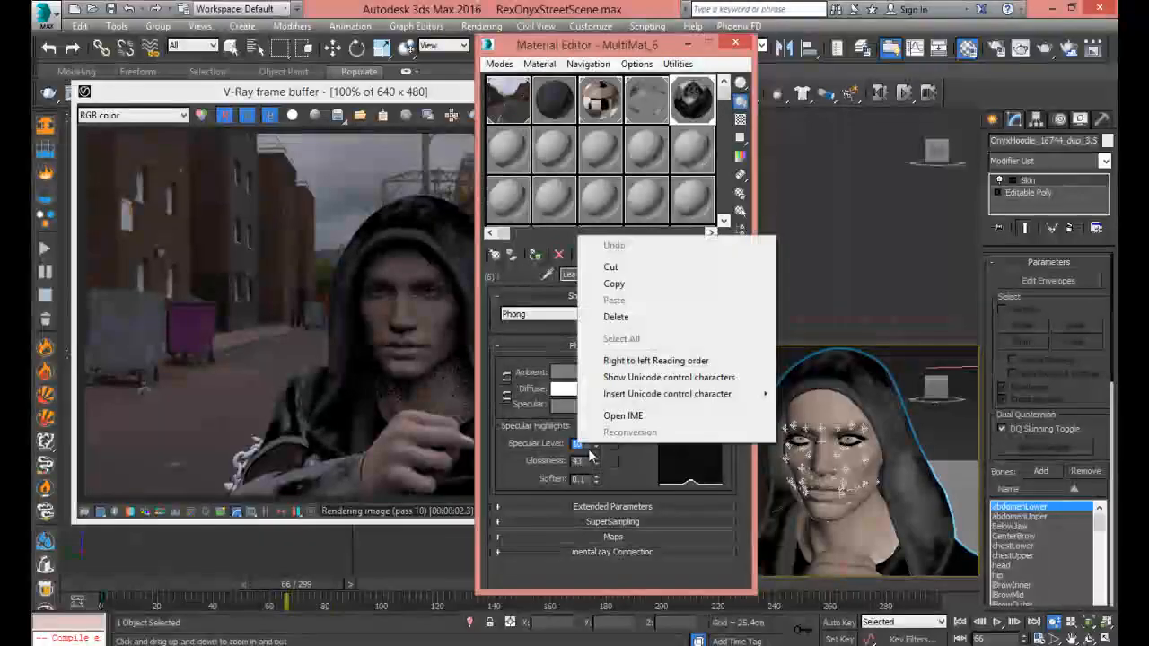
click(613, 285)
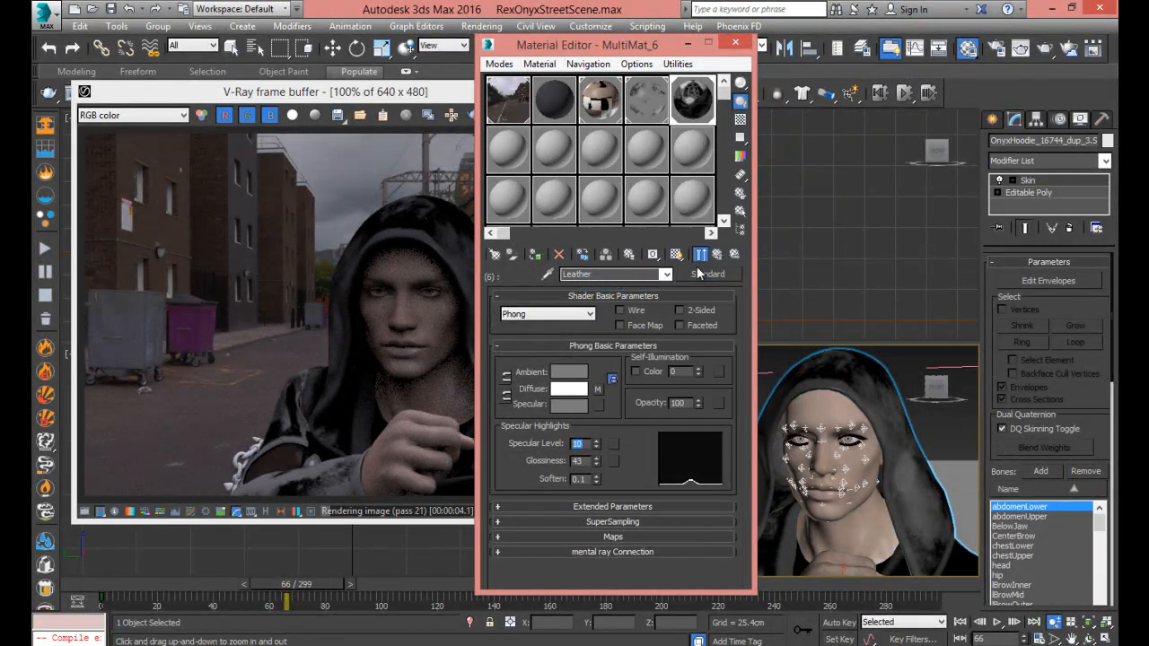
click(721, 254)
Set the Specular Level of MultiMat_6's Base sub-material to 10 using the copied value
click(634, 372)
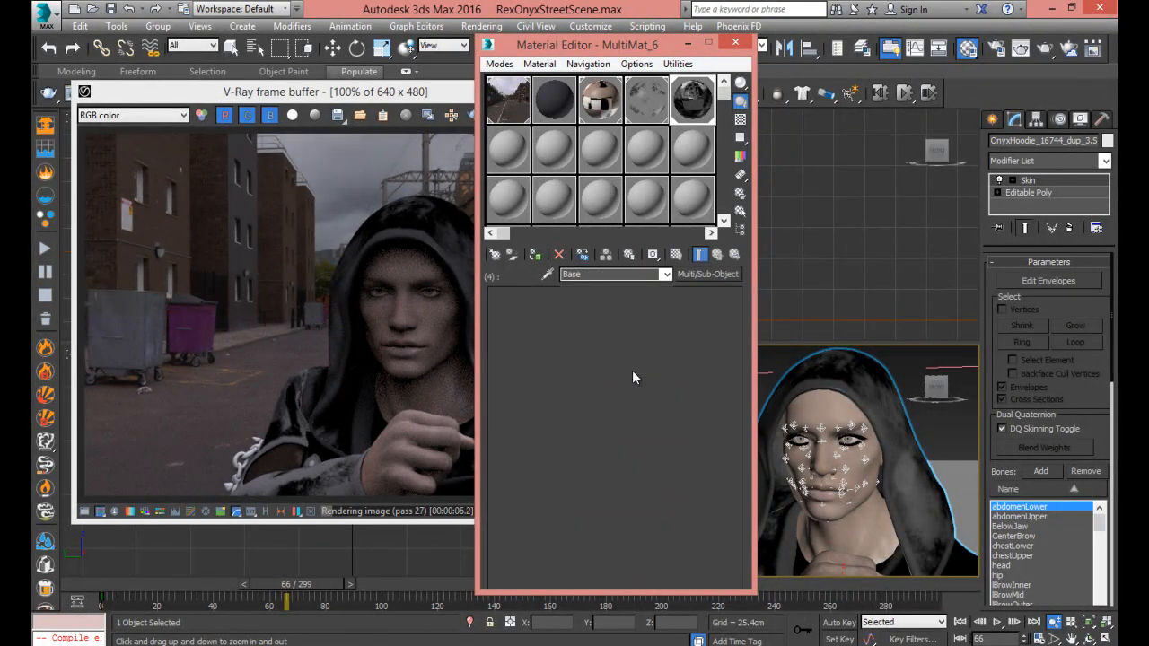
double_click(582, 444)
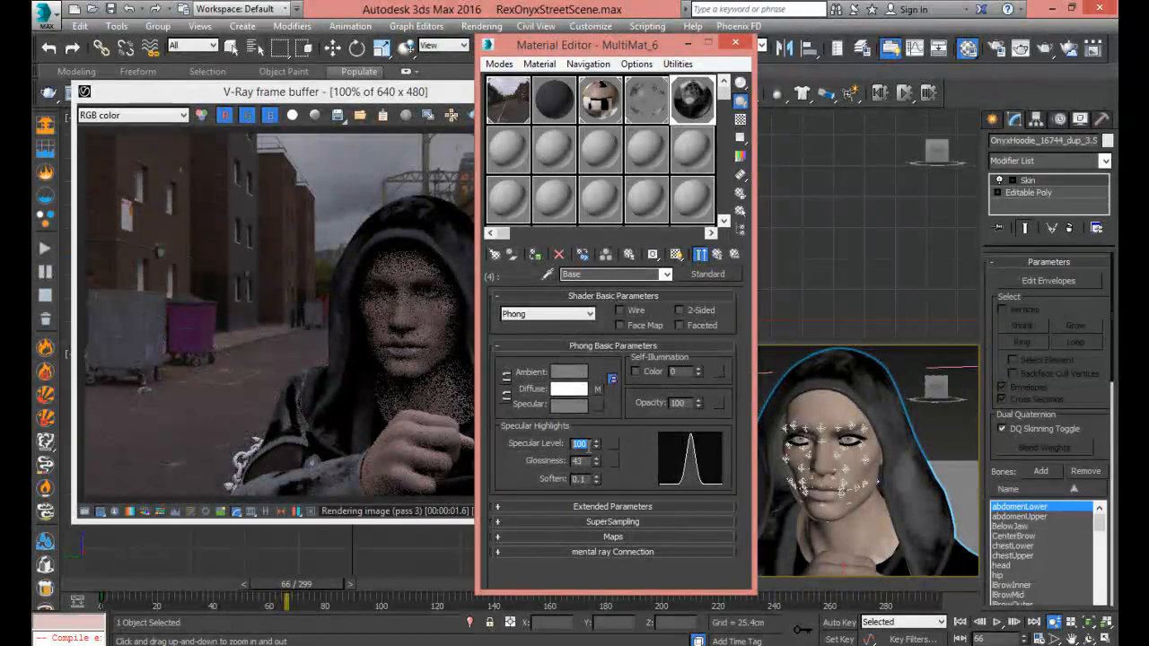
right_click(580, 443)
click(620, 303)
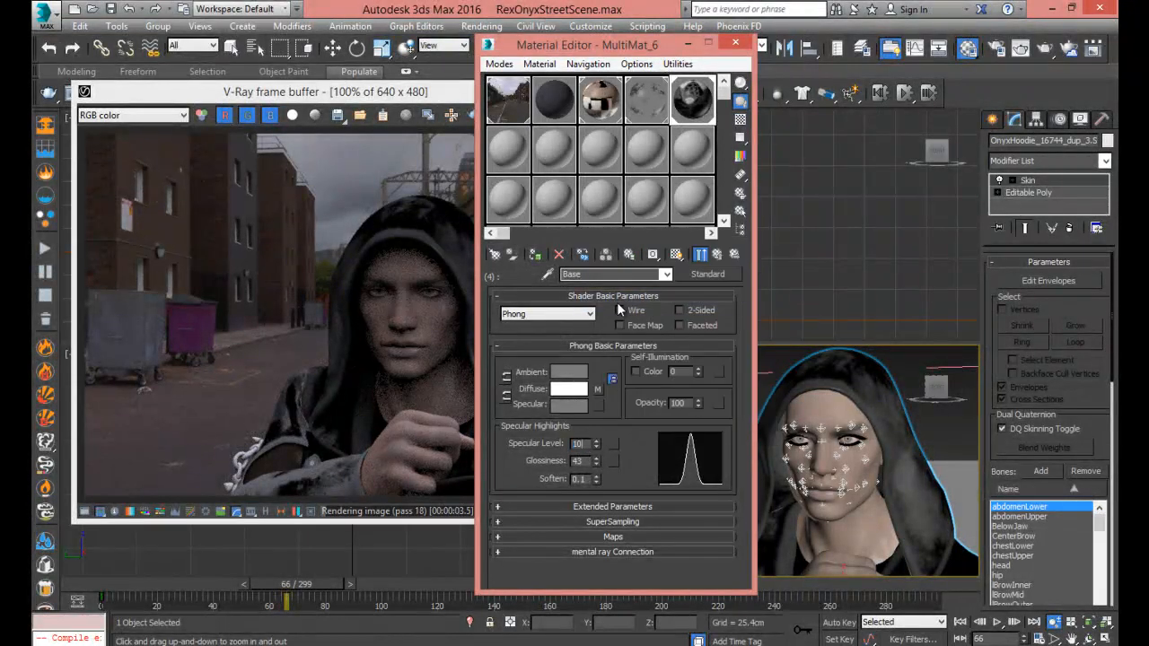
click(717, 255)
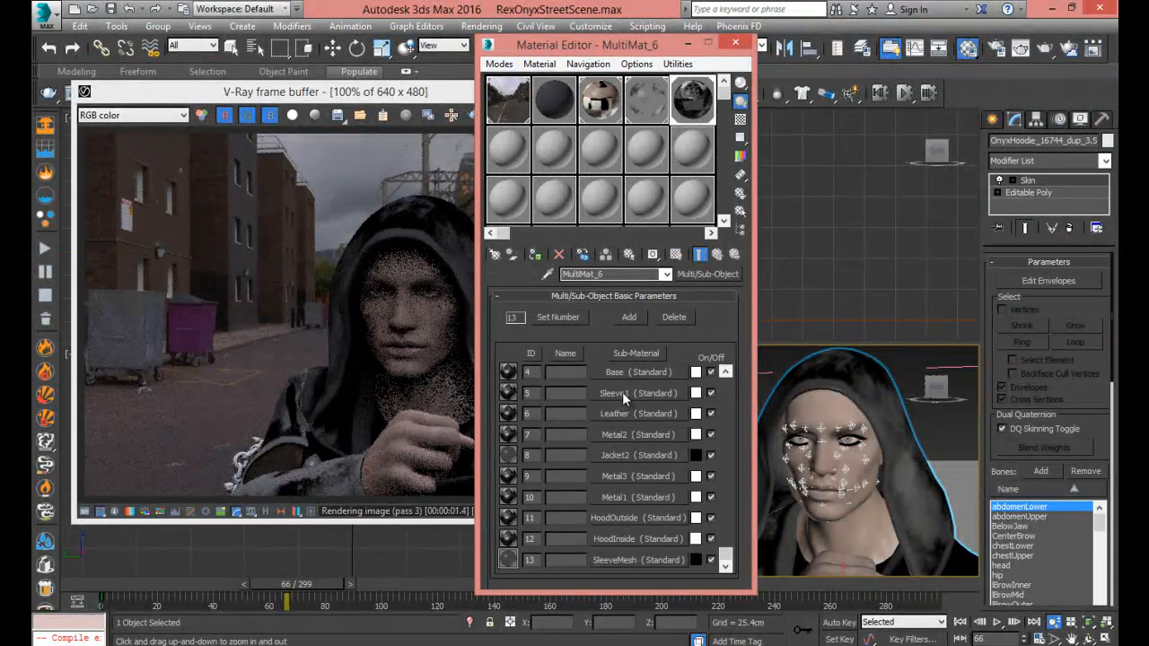
Paste 10 as the Specular Level of the Sleeve1 sub-material and return to the MultiMat_6 list
click(622, 392)
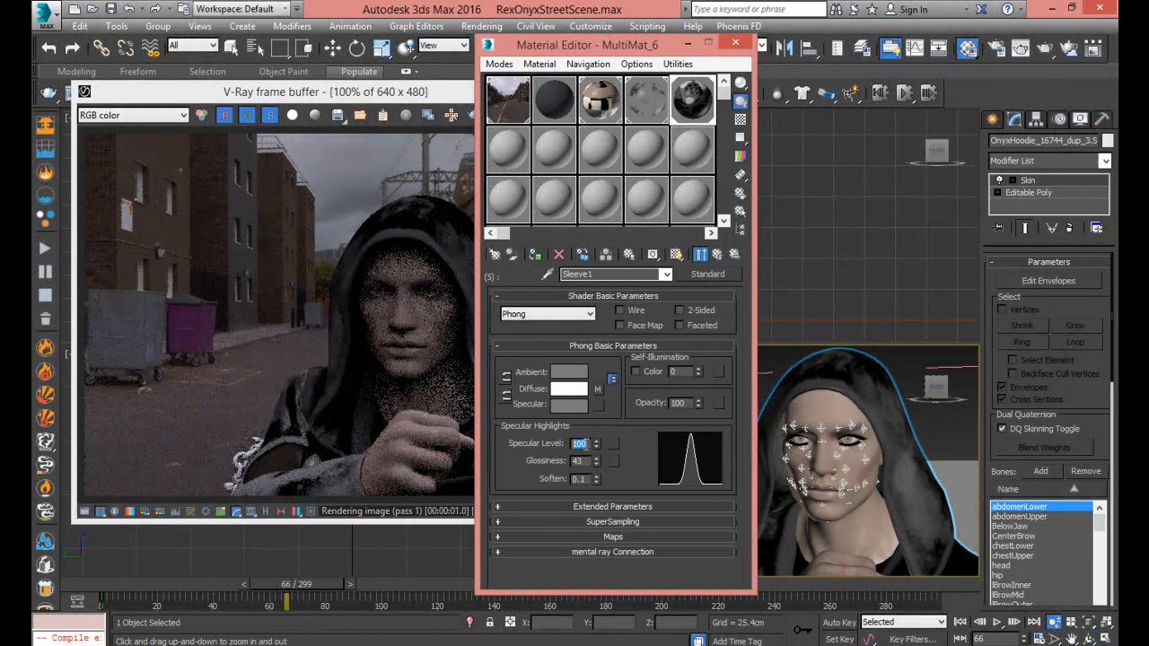
right_click(582, 443)
click(635, 298)
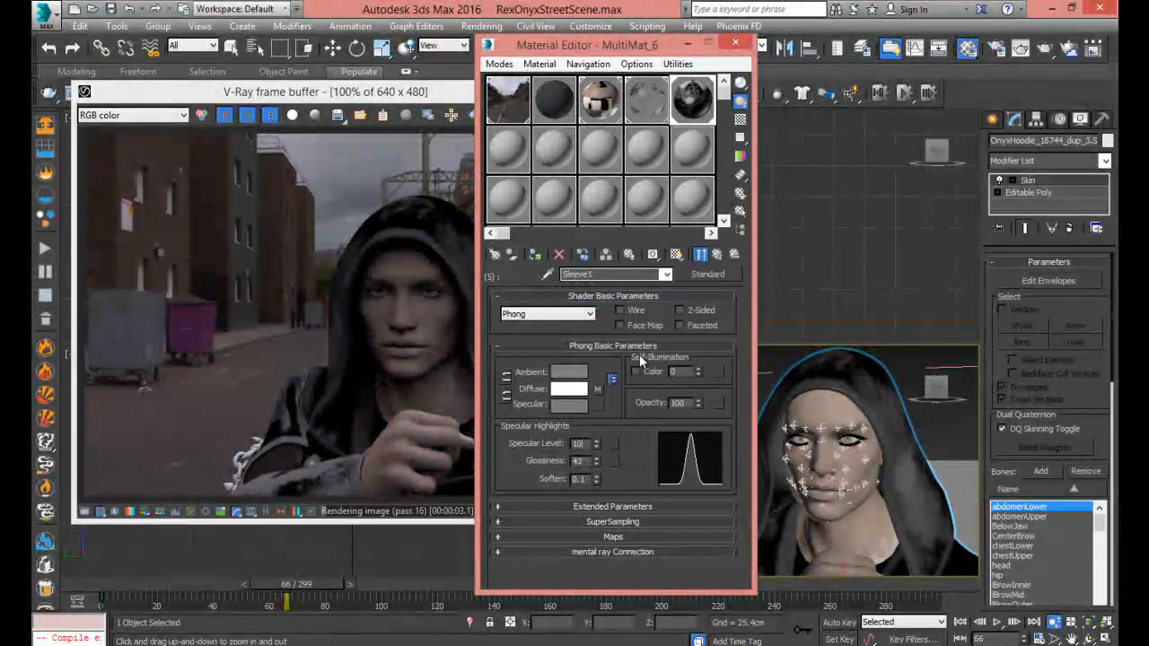
click(715, 254)
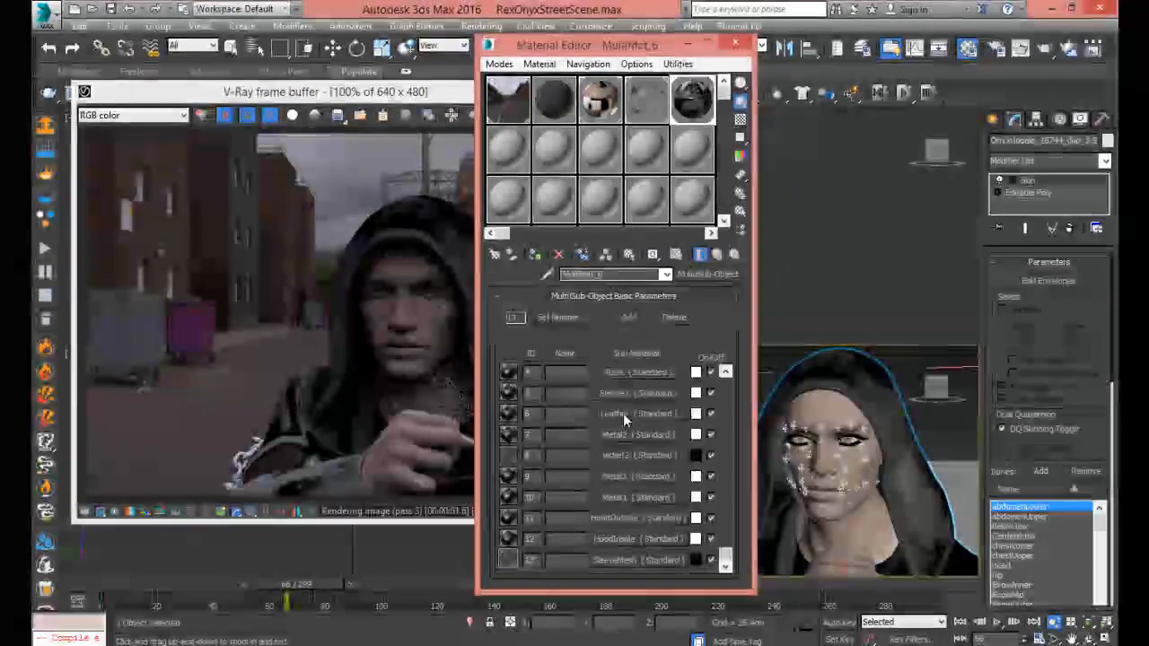
Recheck the Leather sub-material's Specular Level, and set the one of the Metal2 sub-material to 10
click(623, 413)
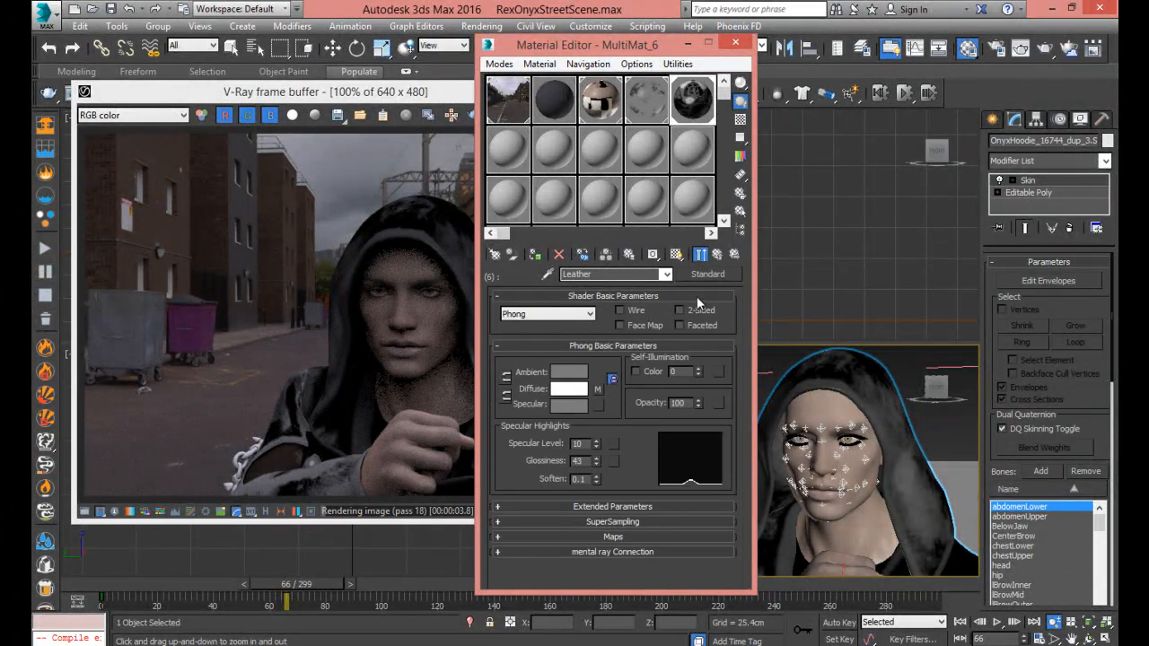
click(715, 256)
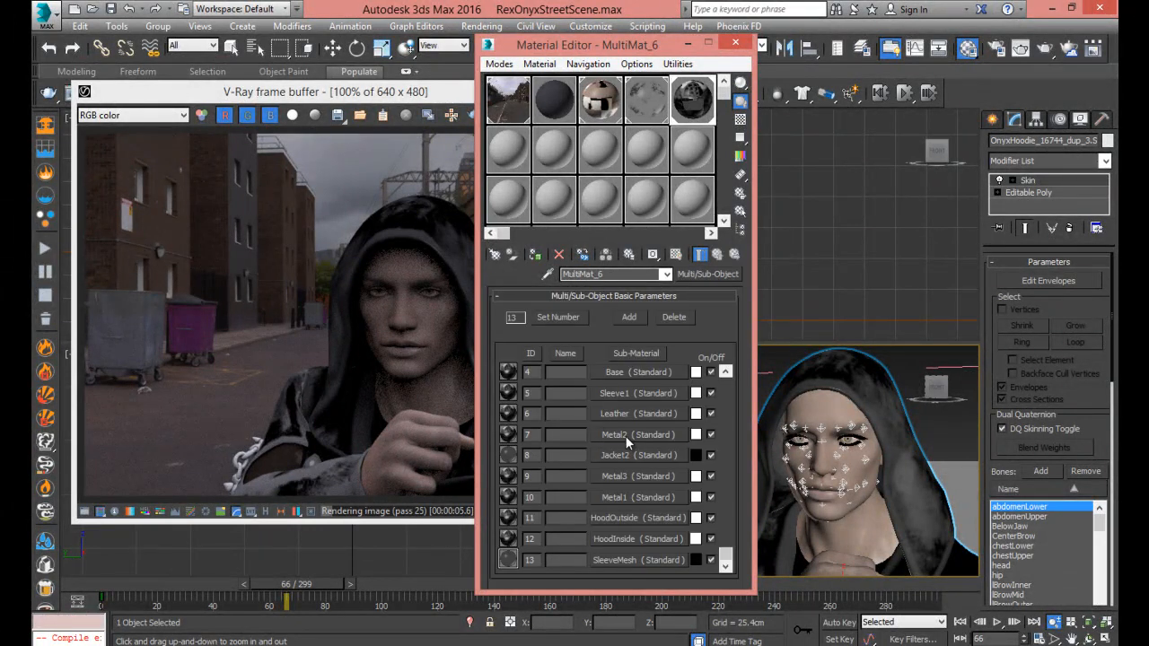
click(625, 434)
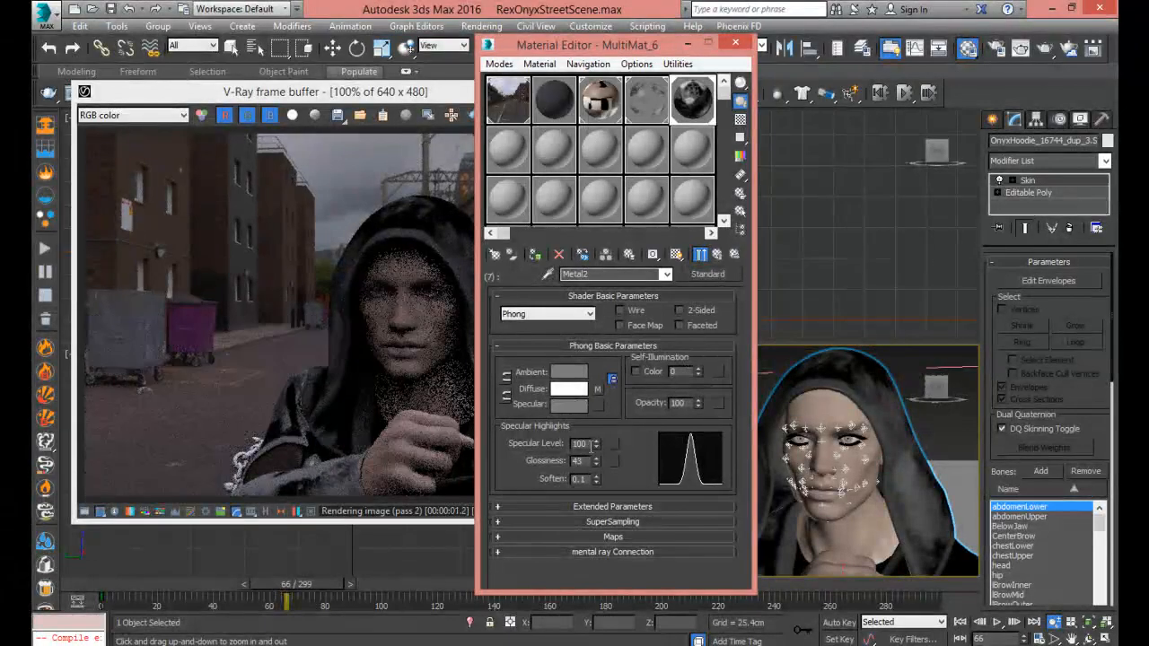
right_click(579, 443)
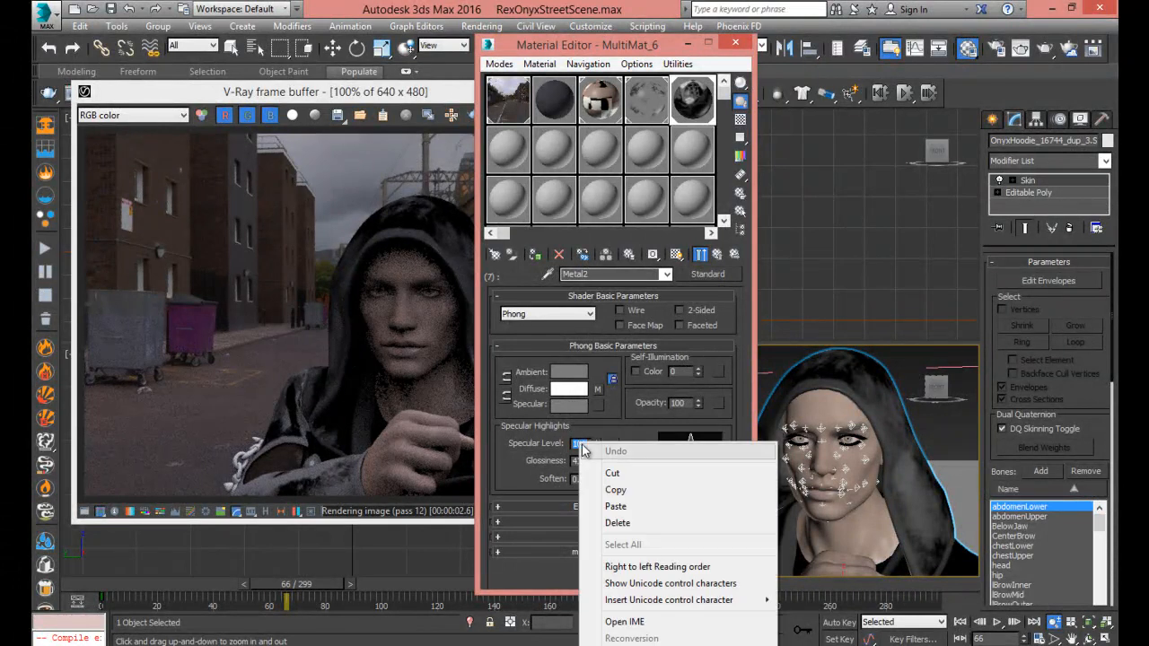
click(617, 507)
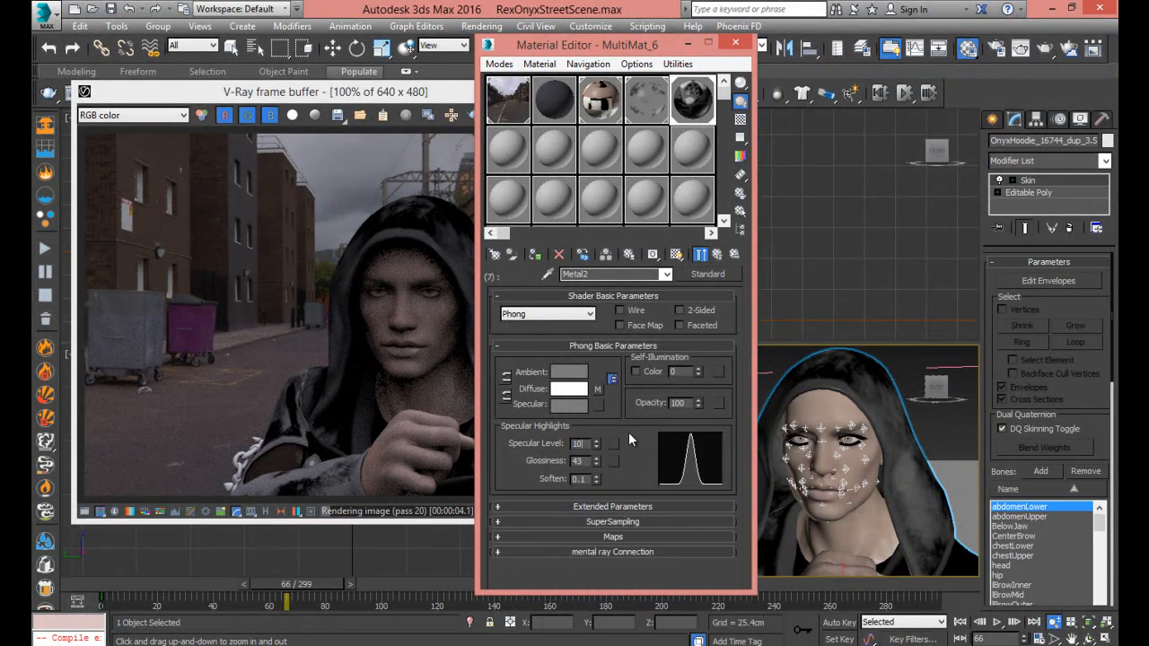
click(717, 255)
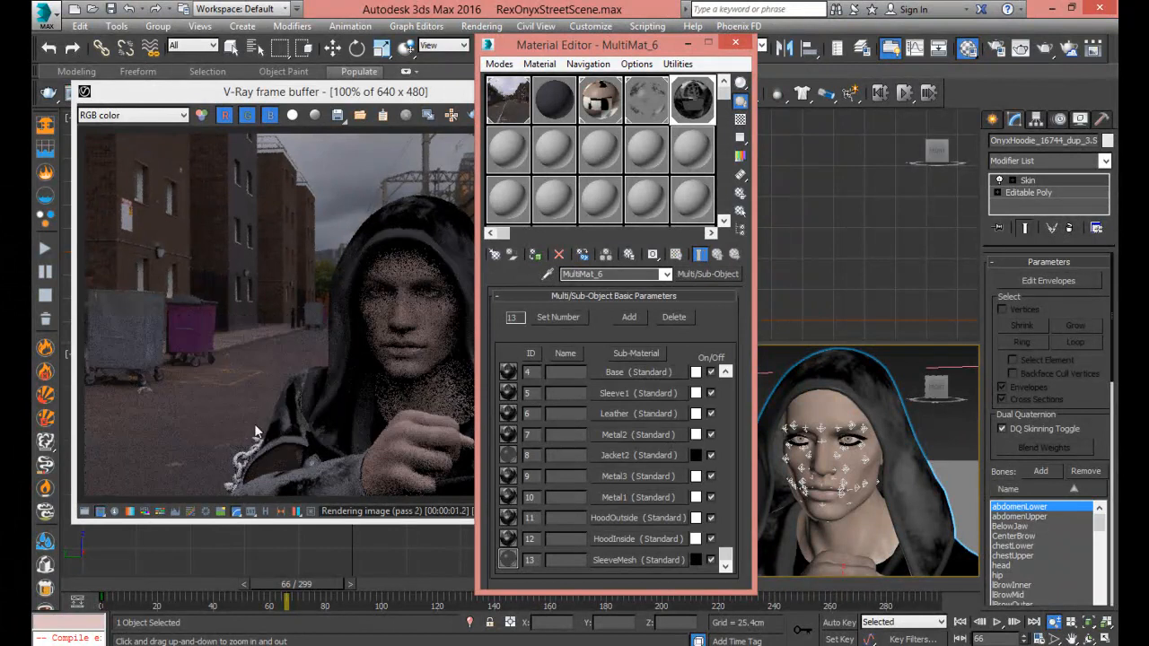
Replace the Specular Level of MultiMat_6's Jacket2 sub-material with the copied value 10
click(623, 458)
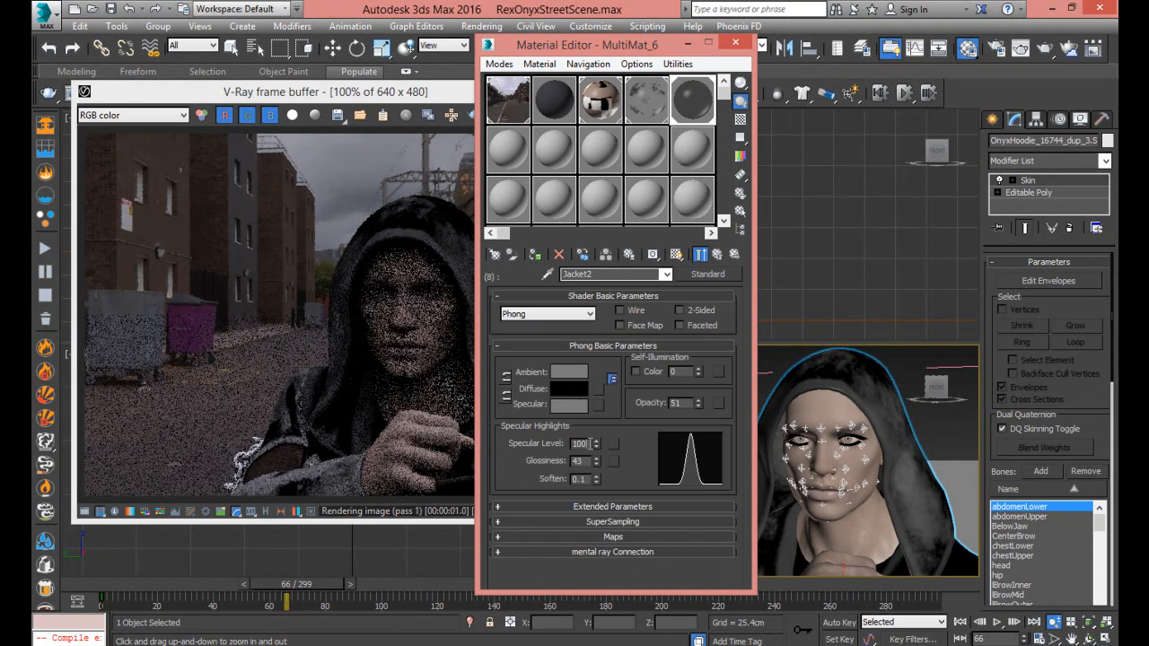
right_click(575, 442)
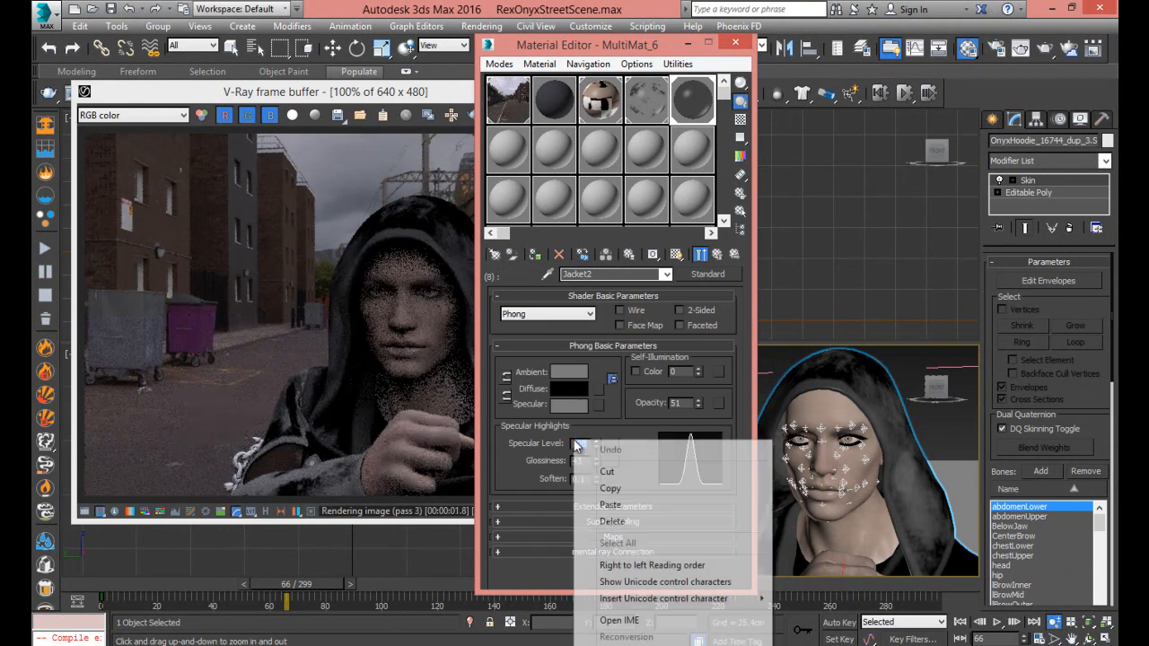
click(611, 506)
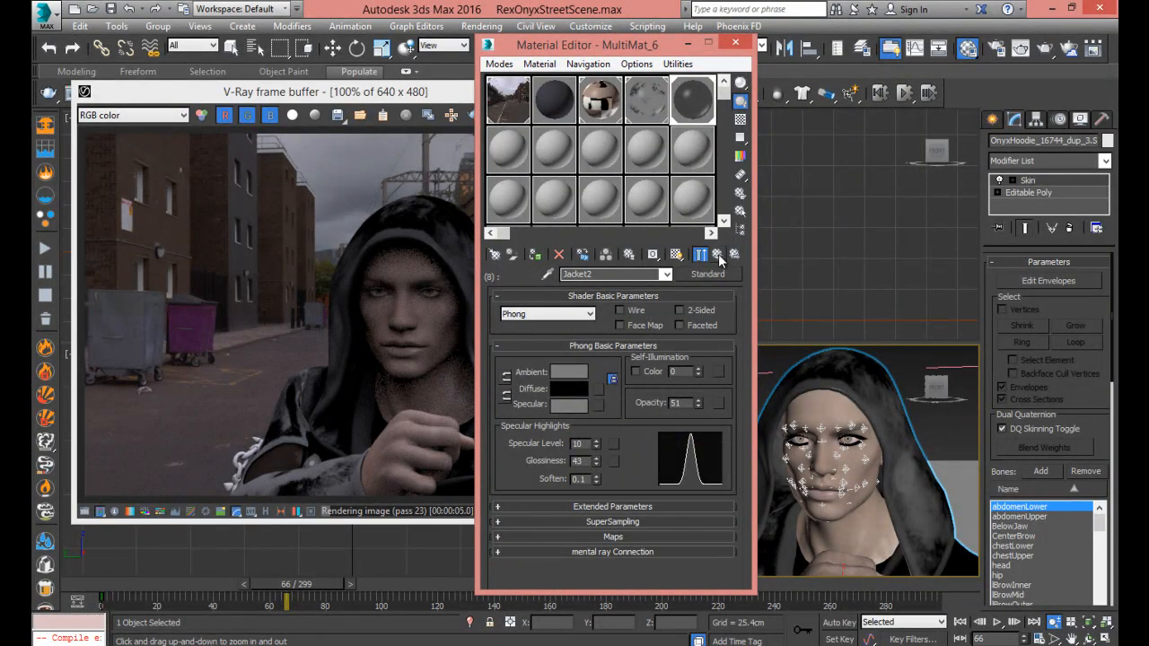
click(719, 255)
Reduce the Specular Level of MultiMat_6's Metal3 sub-material to 10 and return to the sub-material list
click(626, 475)
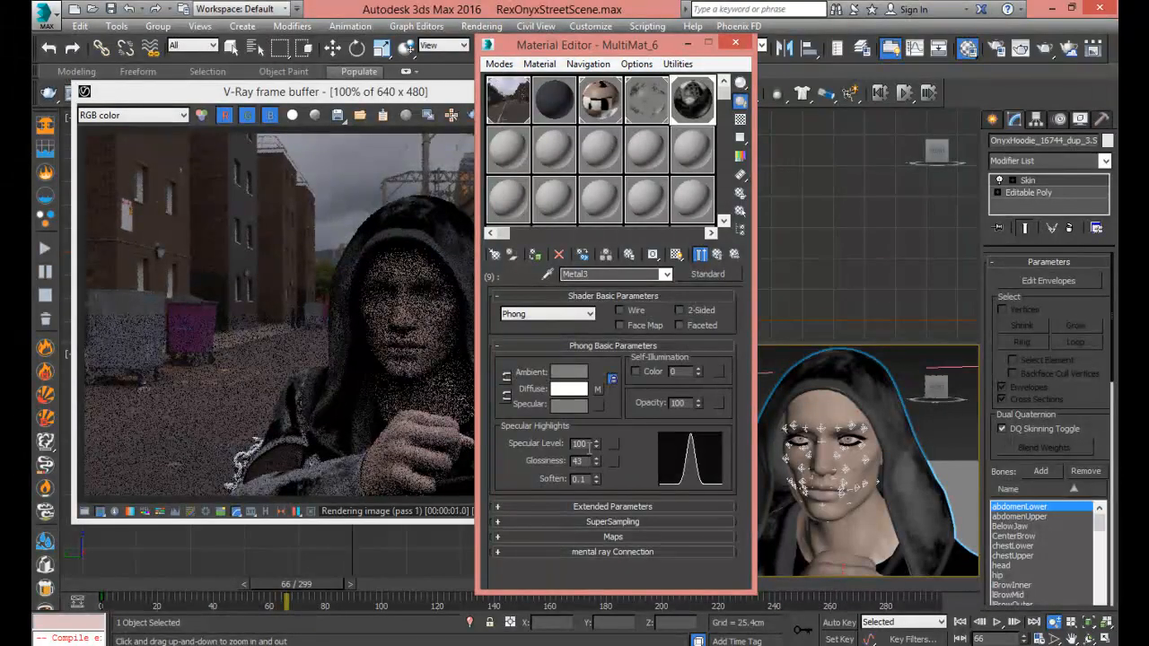
right_click(579, 446)
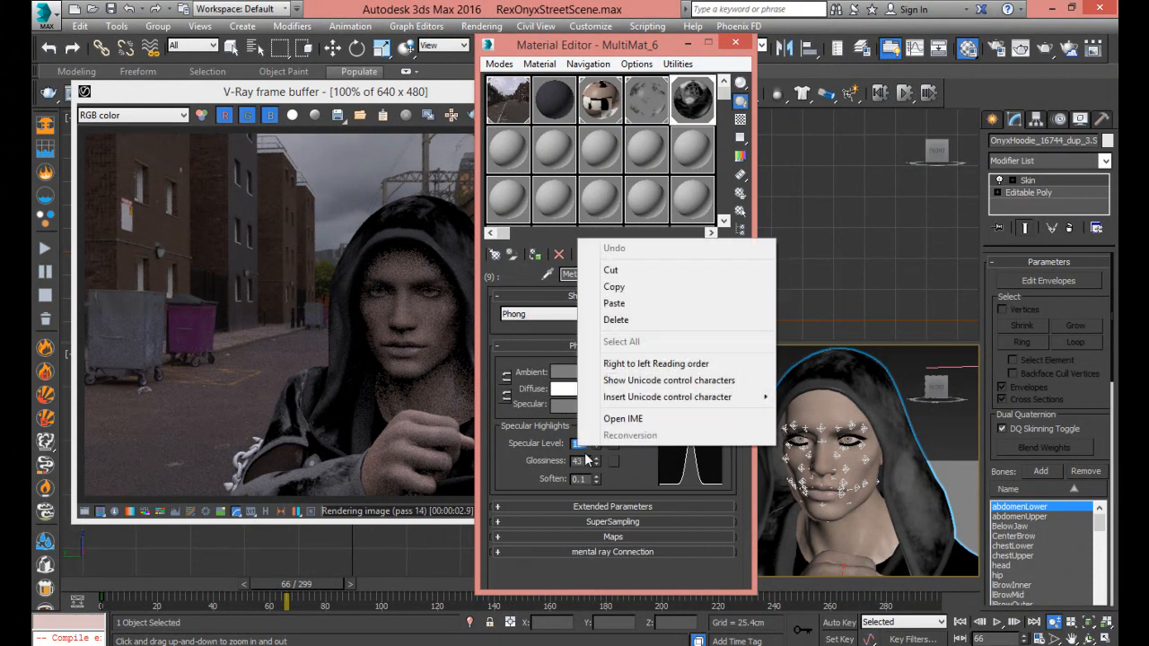
click(616, 305)
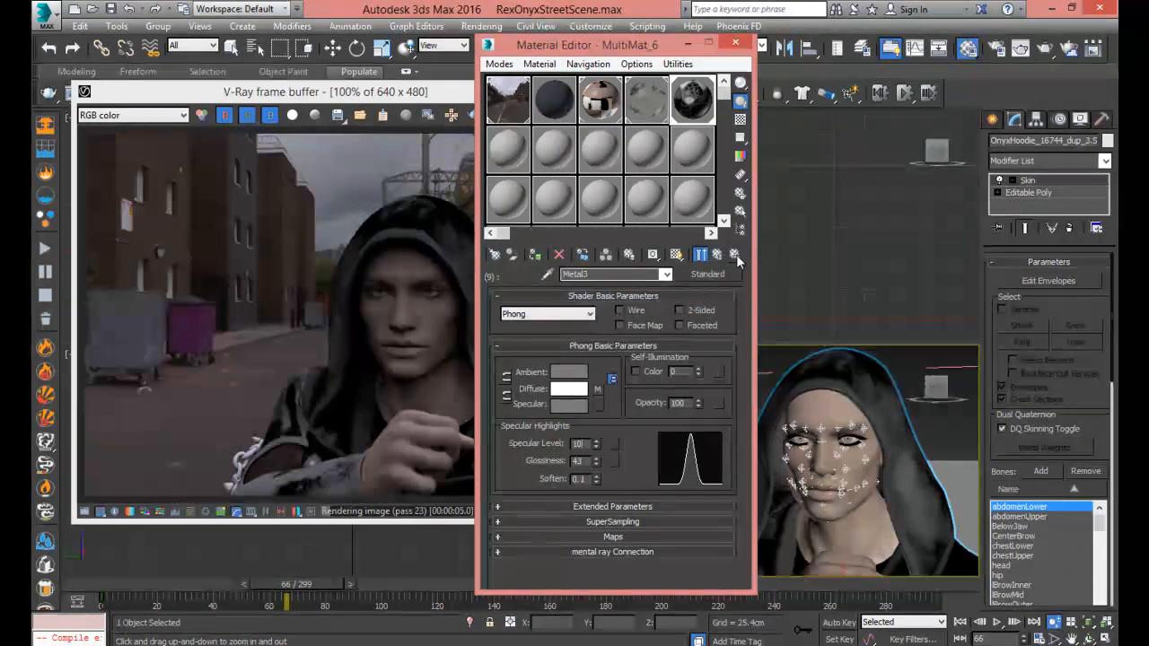
click(717, 254)
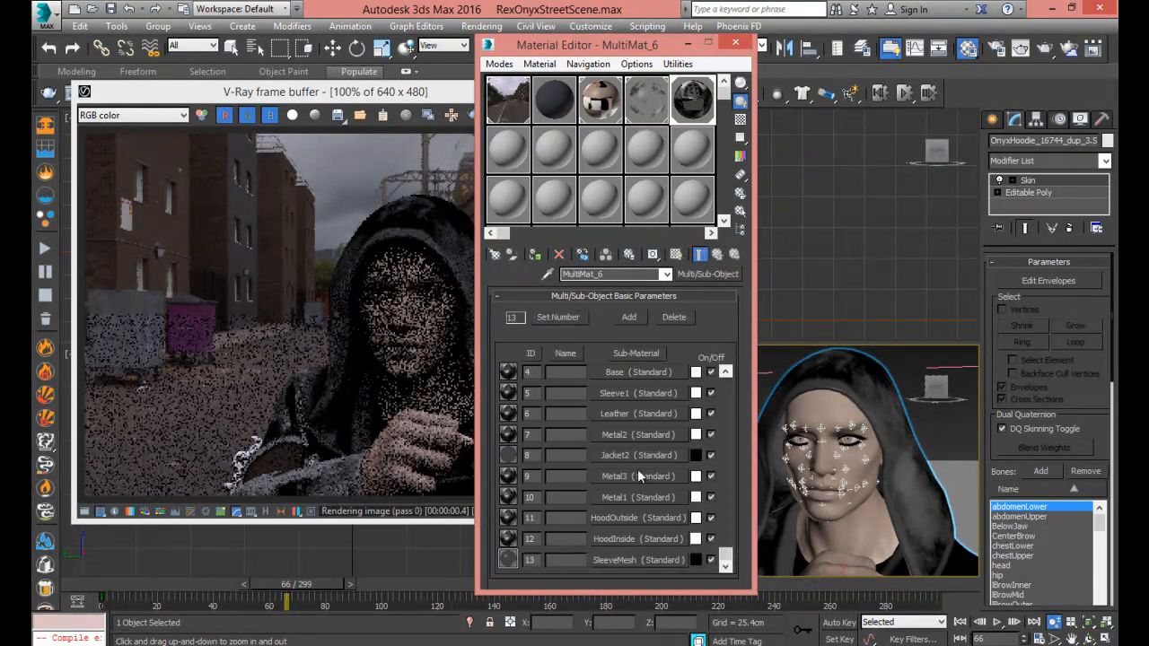
Set the HoodOutside sub-material's Specular Level to 10 and reopen it to verify the setting
click(616, 516)
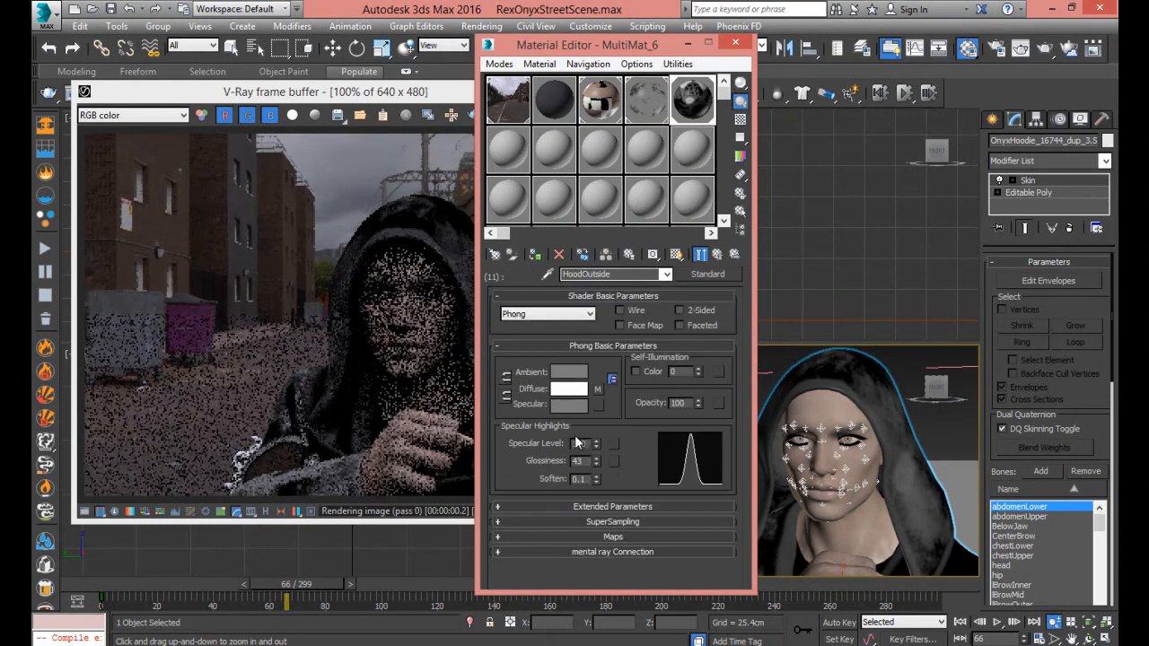
drag(589, 445, 568, 450)
right_click(580, 443)
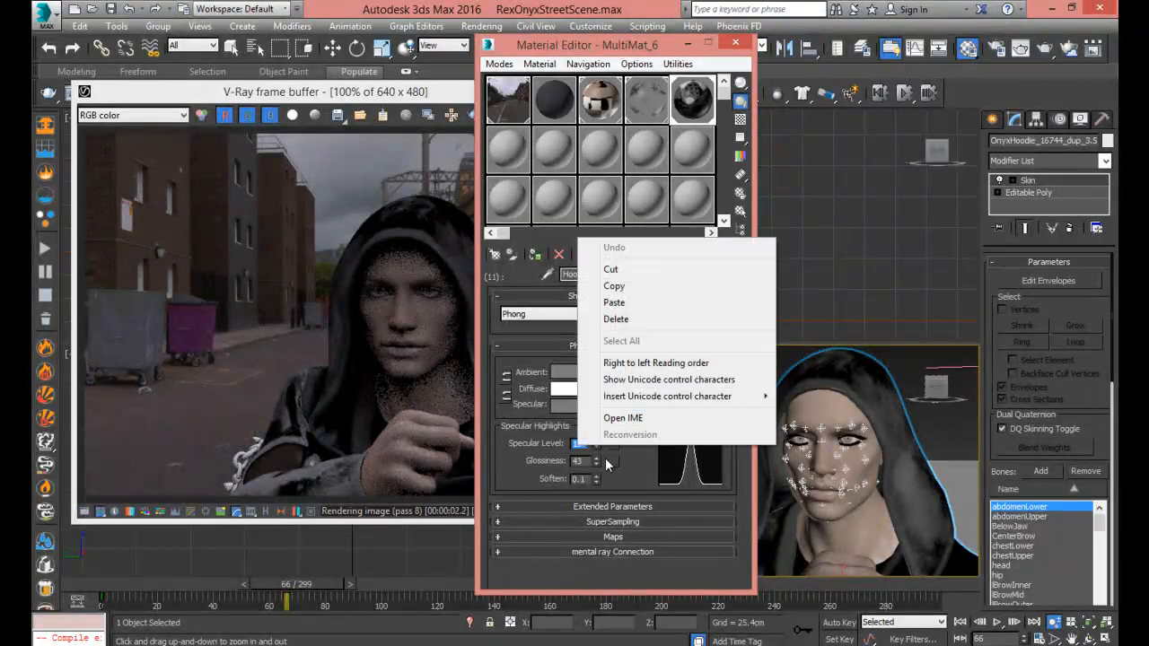
click(614, 303)
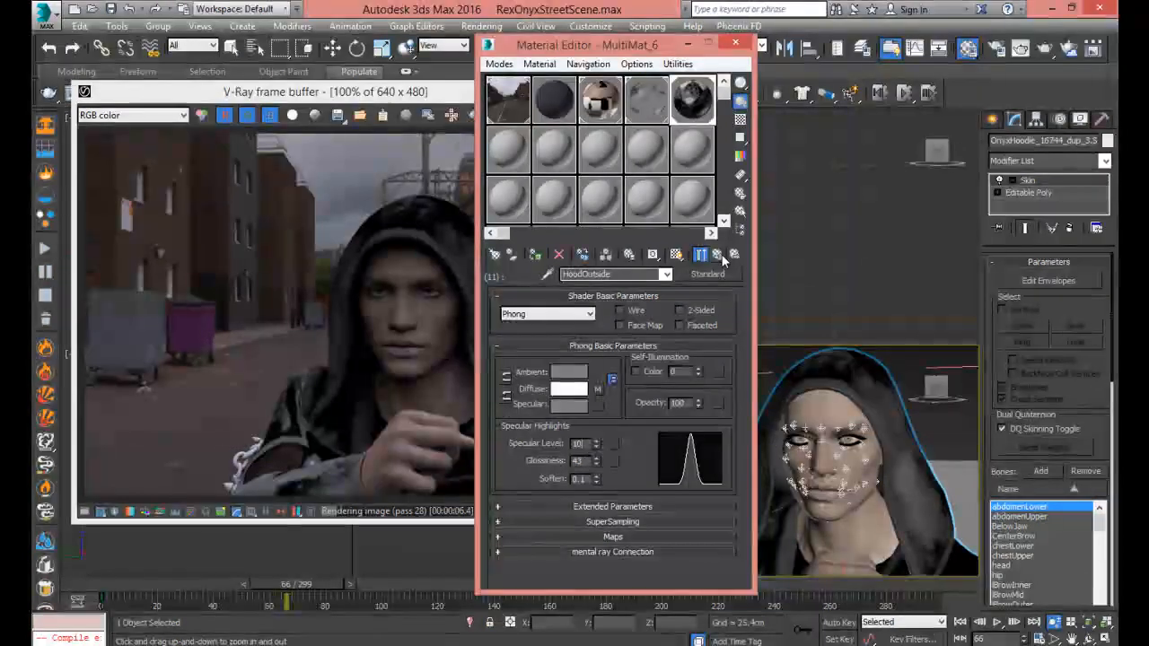
key(Up)
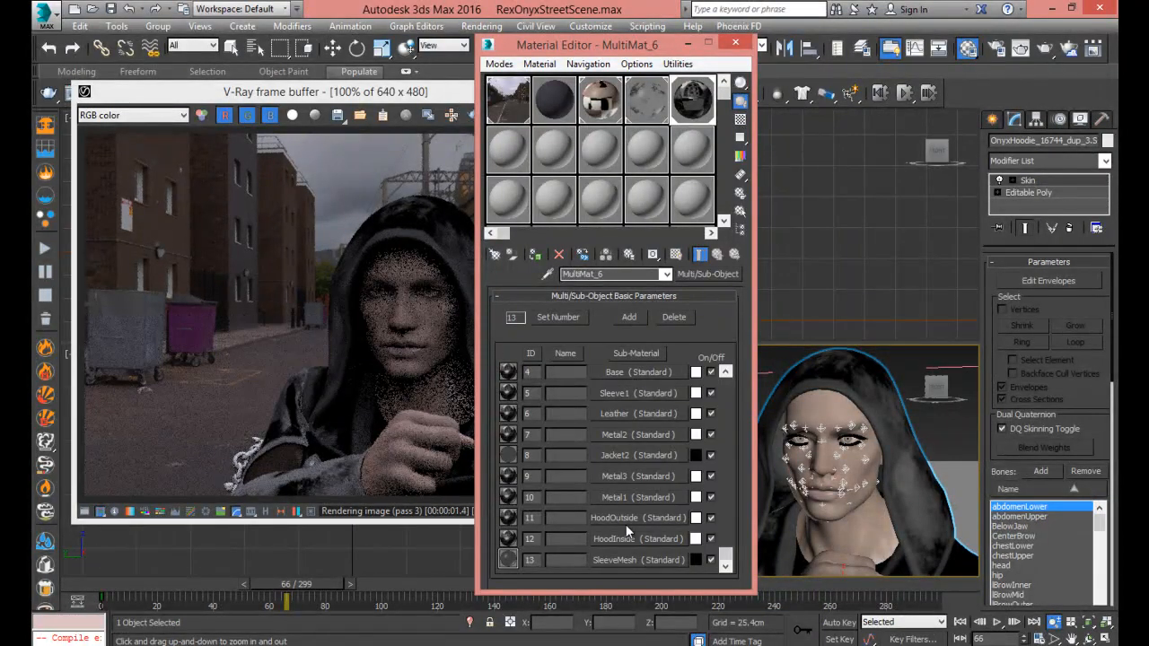
click(625, 519)
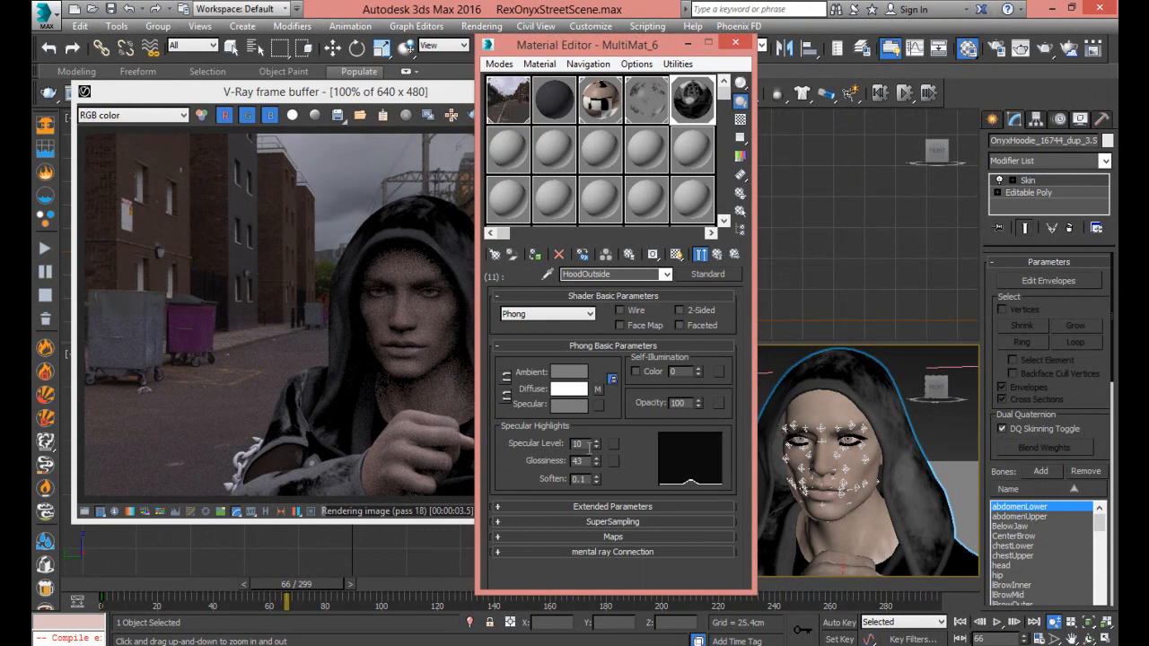
click(717, 254)
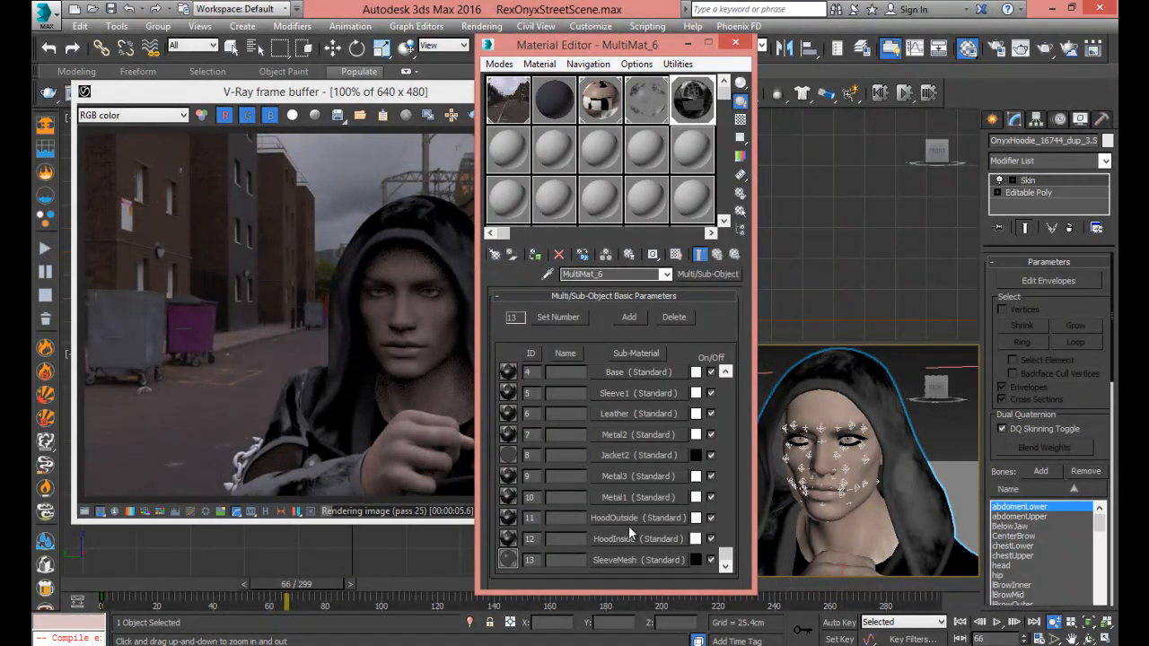
Set the HoodInside sub-material's Specular Level to the copied value 10 and return to MultiMat_6's sub-material list
click(616, 540)
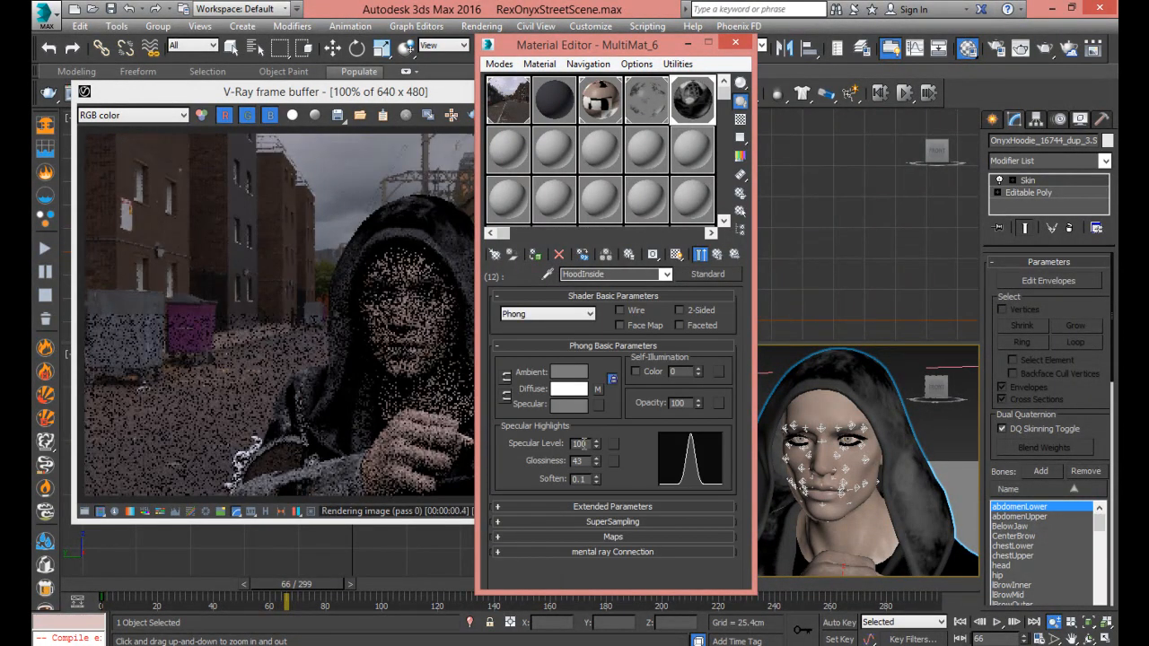
double_click(582, 444)
right_click(582, 443)
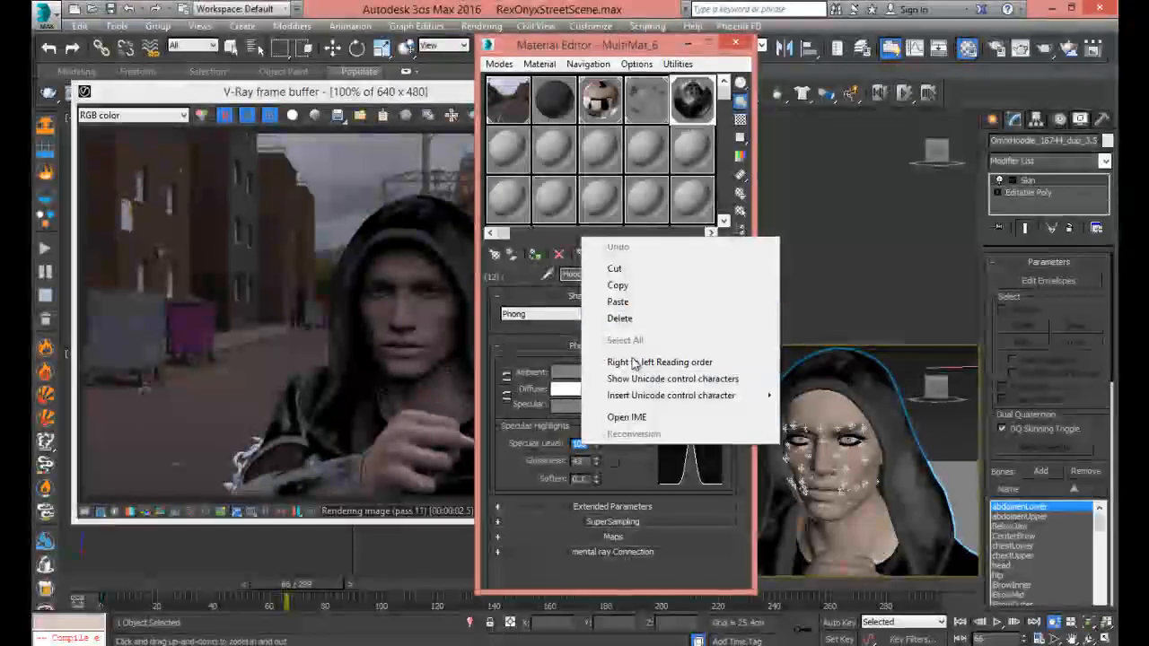
click(617, 301)
click(717, 254)
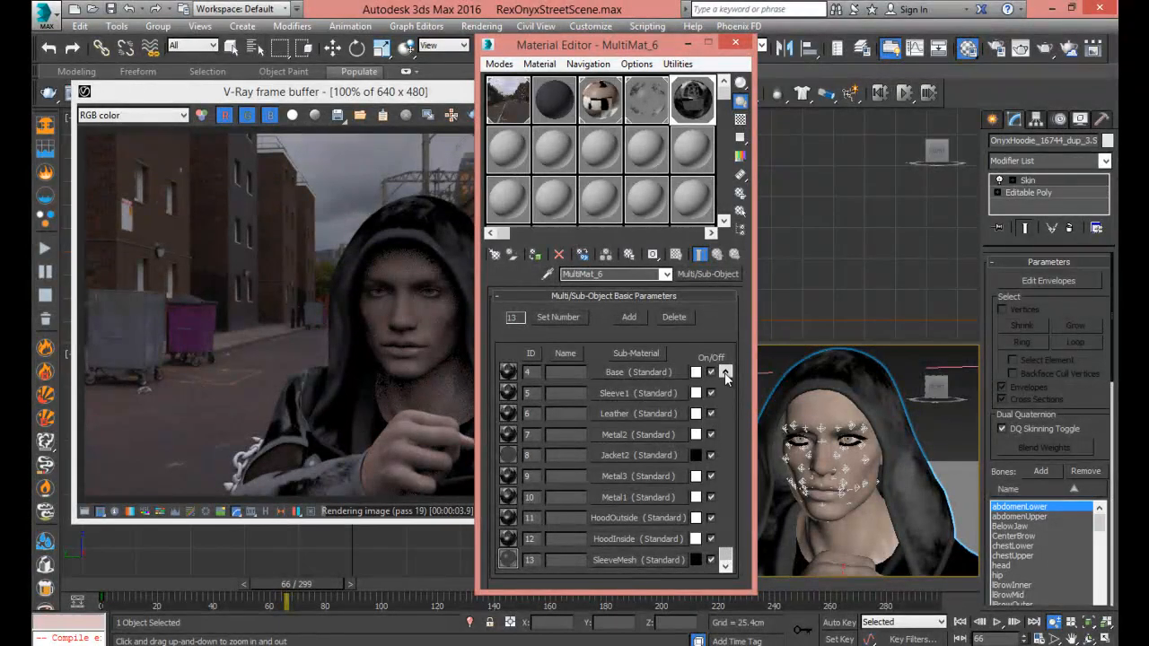
Reduce the Specular Level of the SleeveMesh sub-material to 10 and go back to the parent material
click(621, 560)
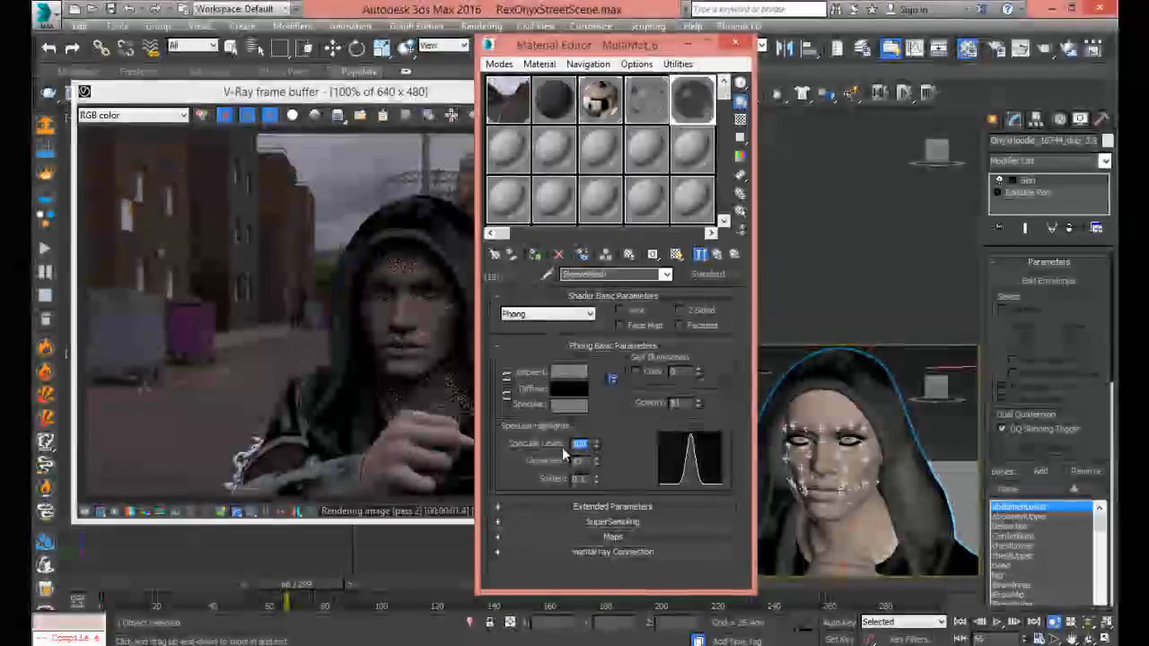
right_click(579, 443)
click(616, 297)
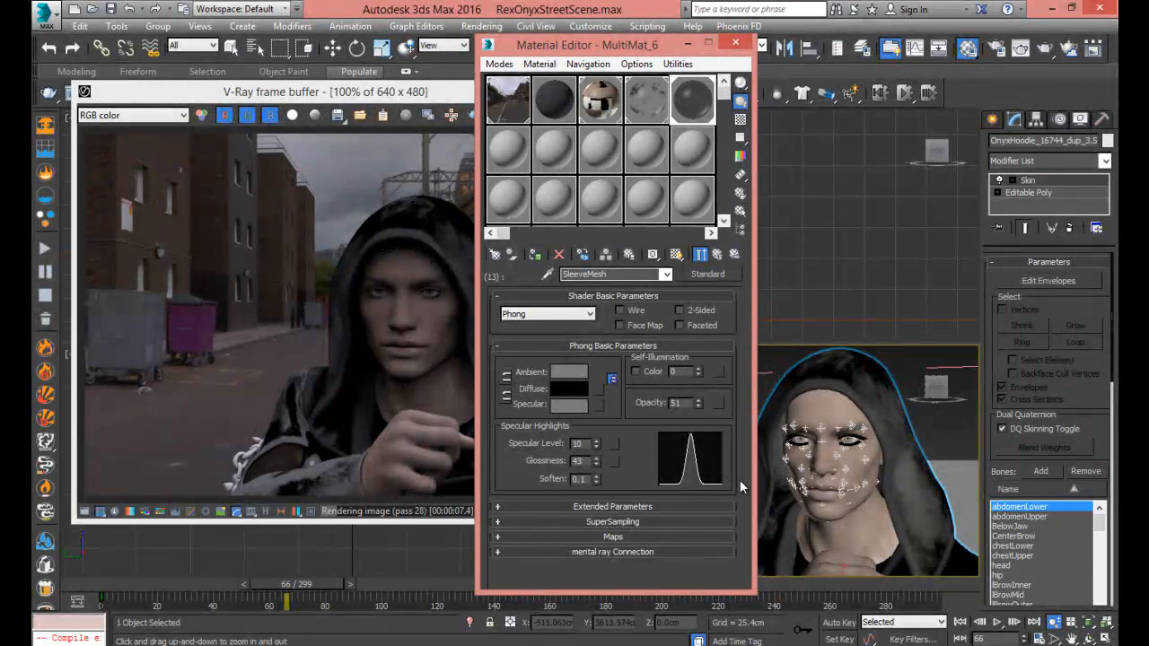
click(718, 254)
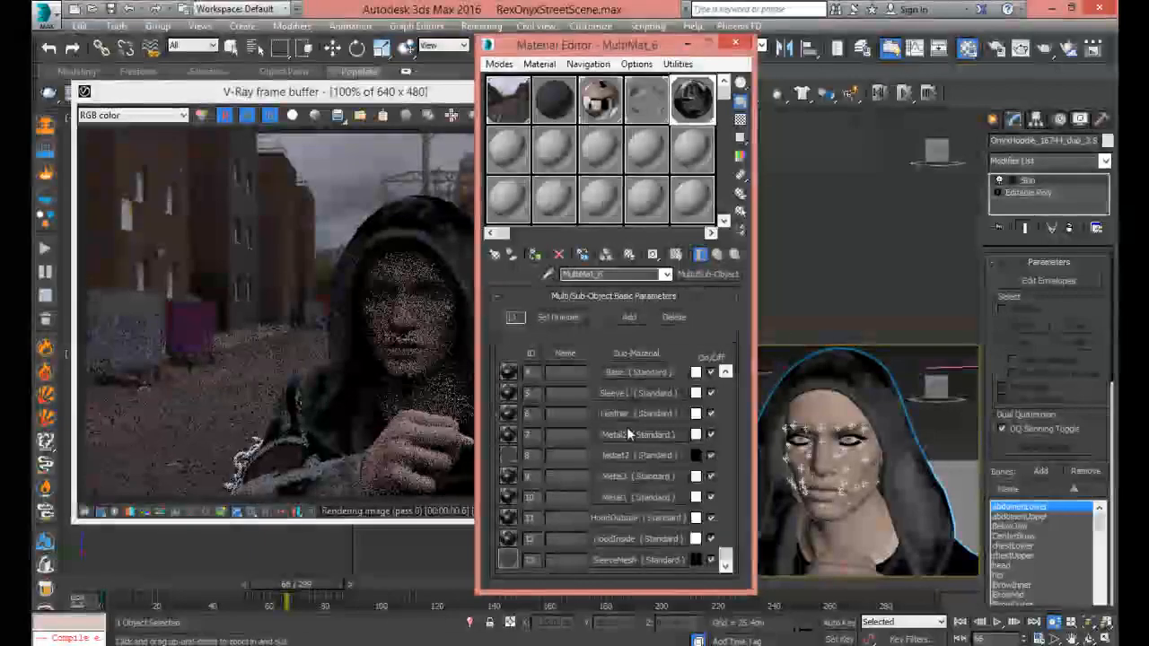
Replace the Specular Level of the Cone sub-material, ID 1 in MultiMat_6, with 10 and return to the list
drag(726, 556, 731, 395)
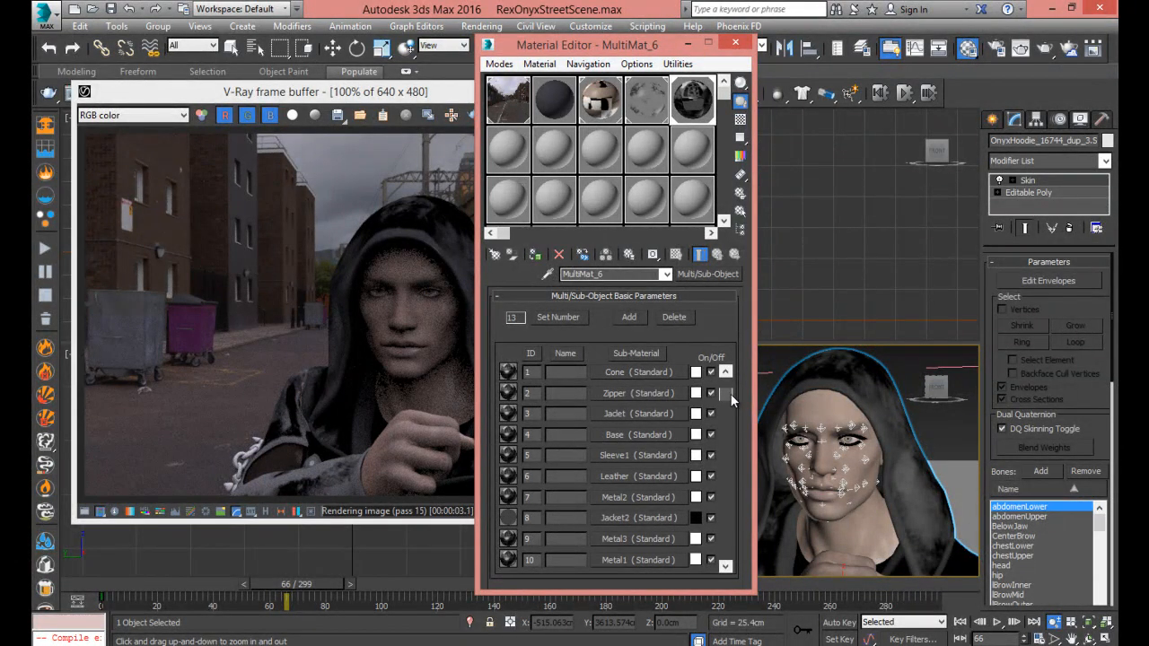
click(625, 373)
double_click(584, 443)
key(ctrl+c)
right_click(583, 443)
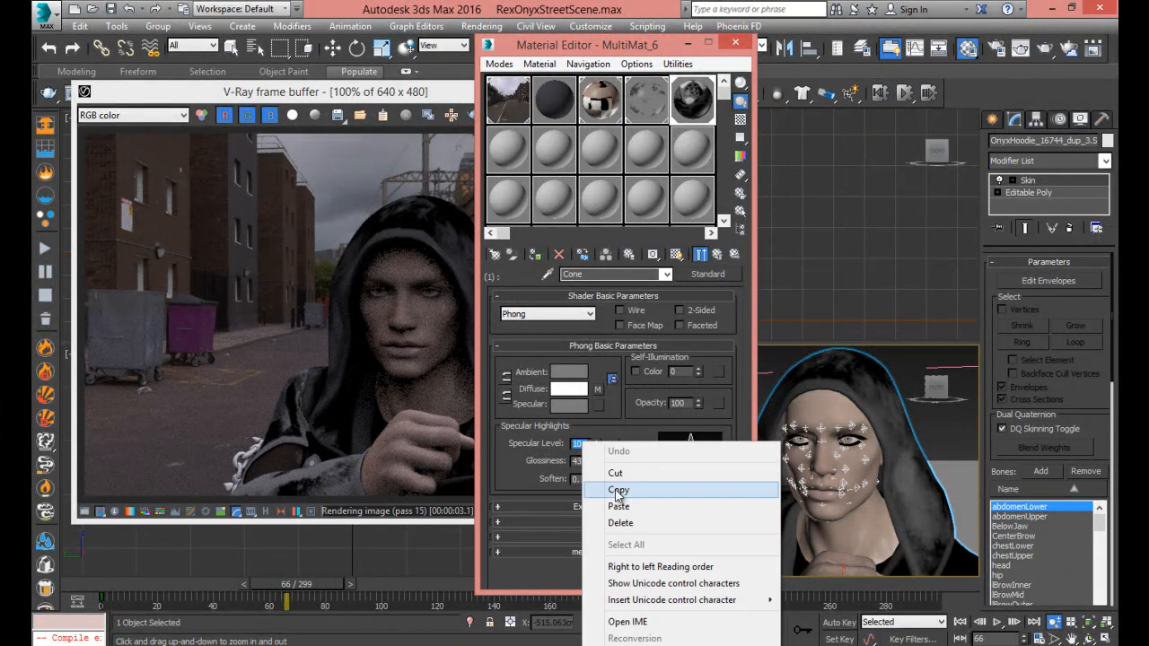
click(622, 509)
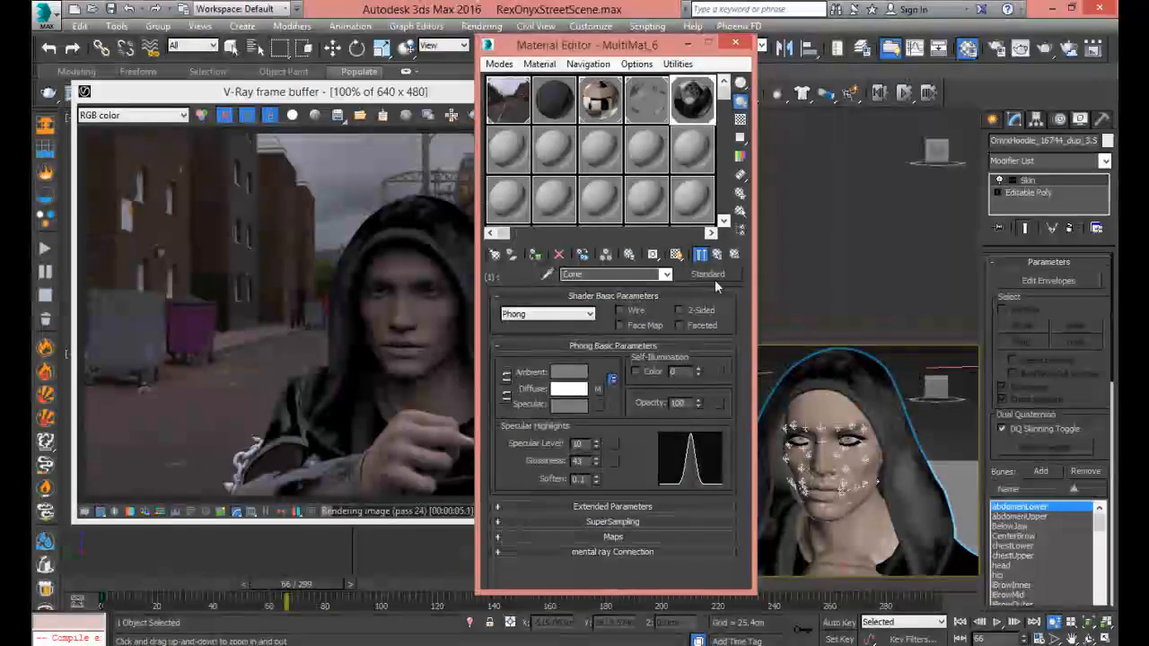
click(717, 255)
Set the Zipper sub-material's Specular Level to 10 and return to the sub-material list
click(639, 393)
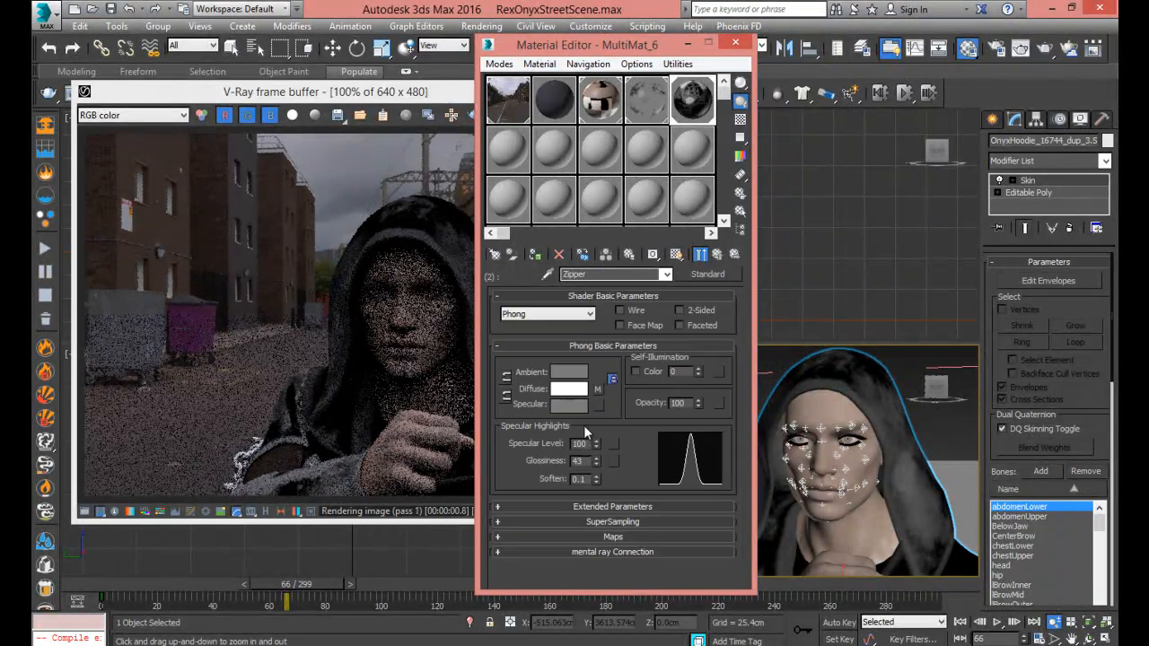
double_click(584, 443)
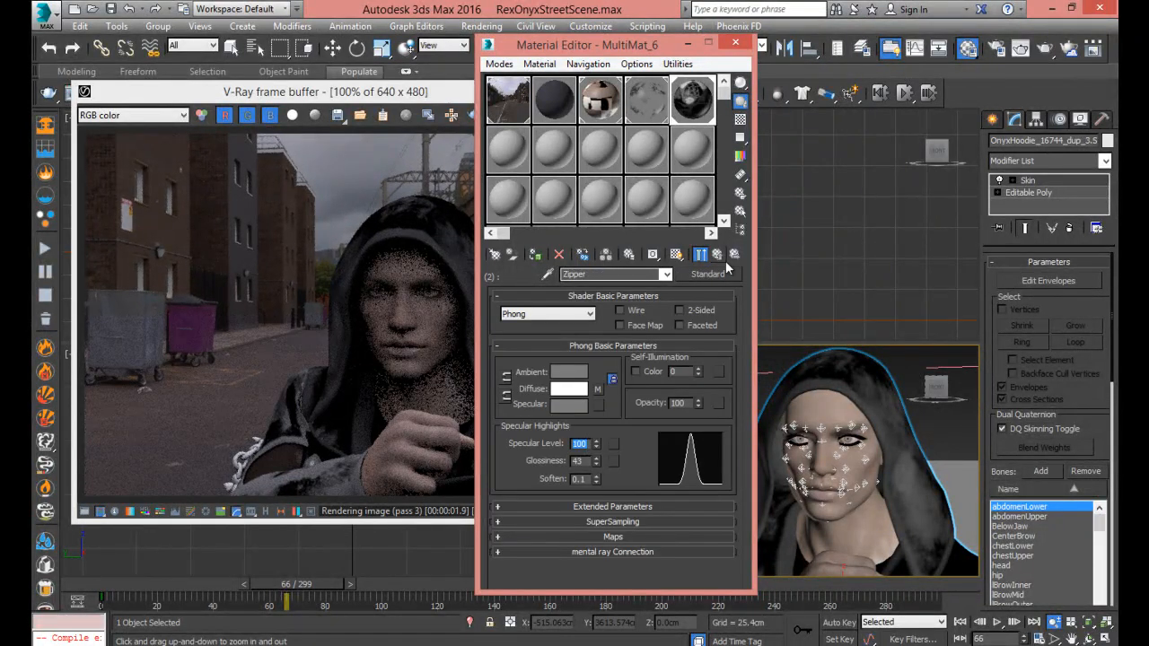
right_click(583, 444)
click(620, 298)
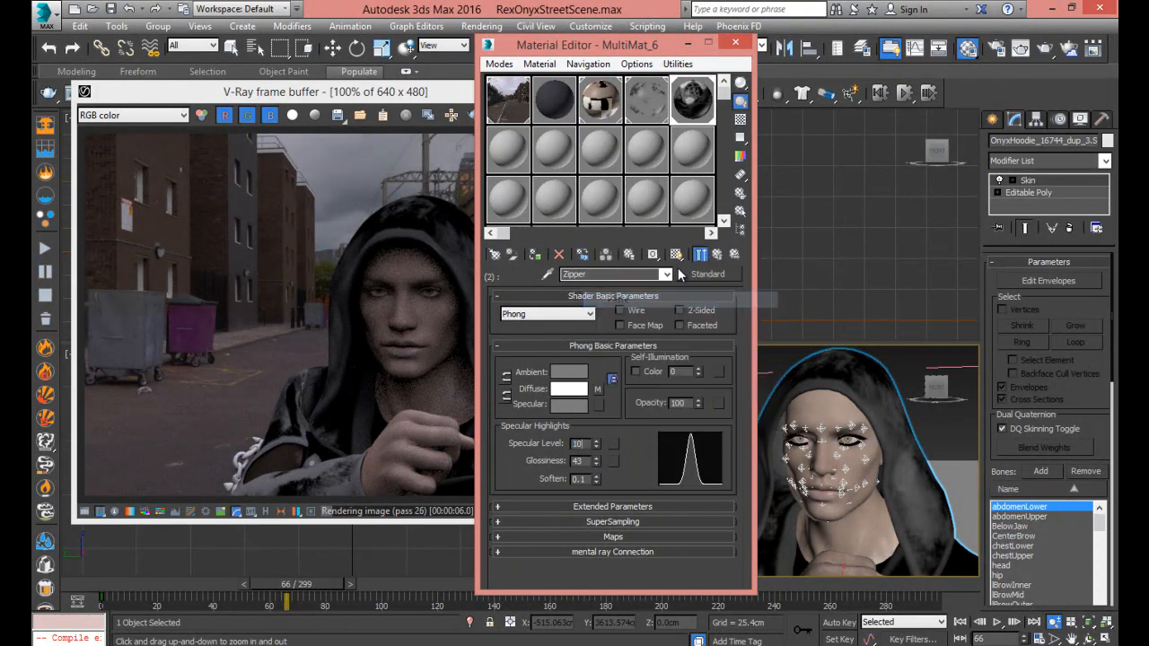
click(719, 254)
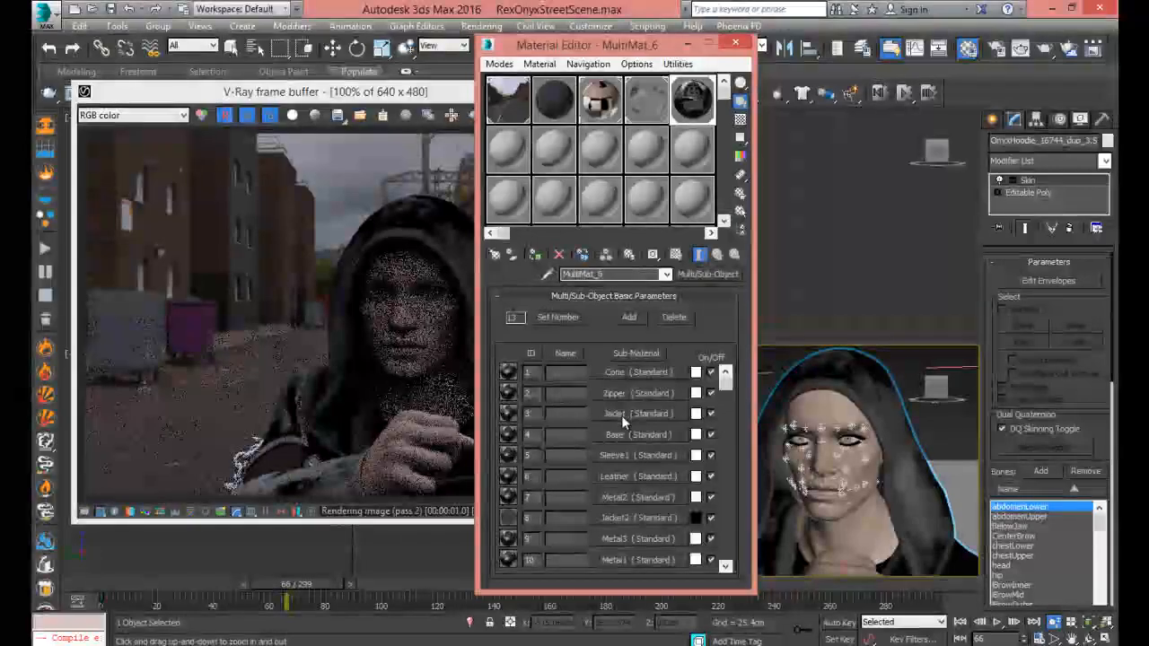
Paste the value 10 as the Specular Level of MultiMat_6's Jadet sub-material and return to the list
click(622, 411)
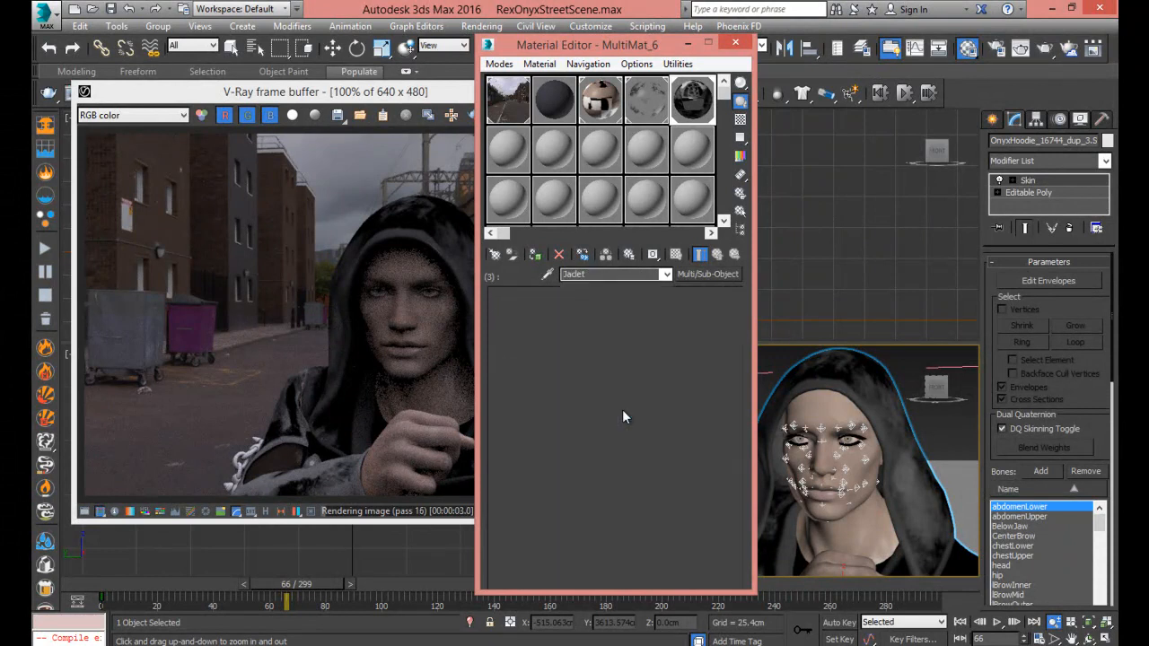
double_click(577, 444)
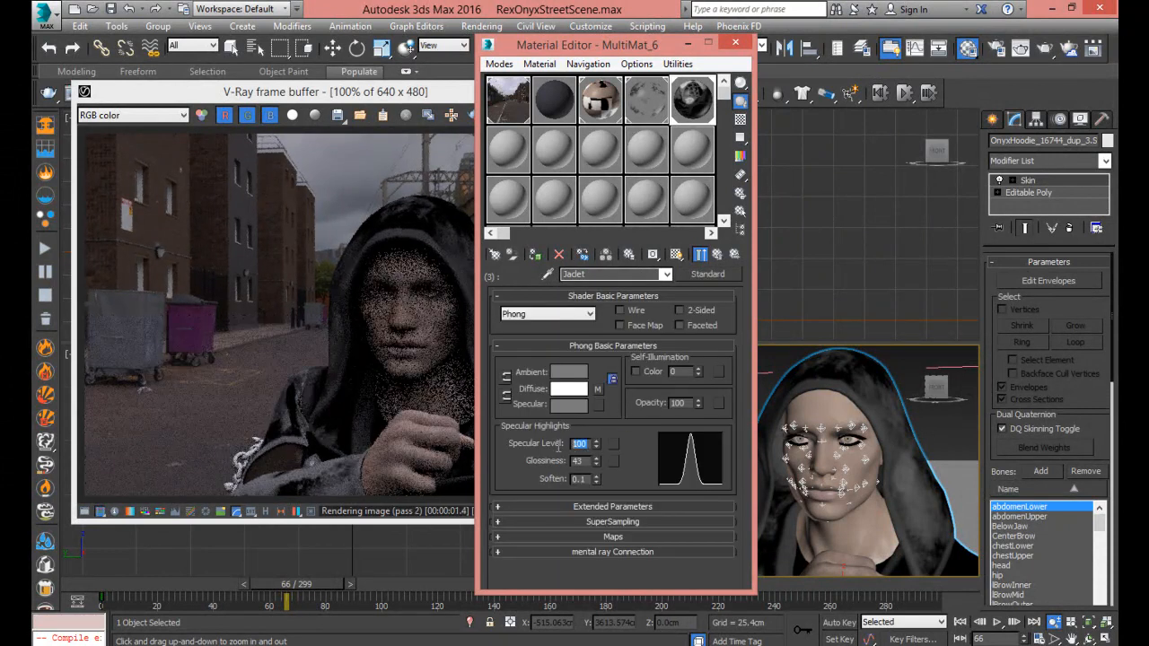
right_click(575, 446)
click(625, 303)
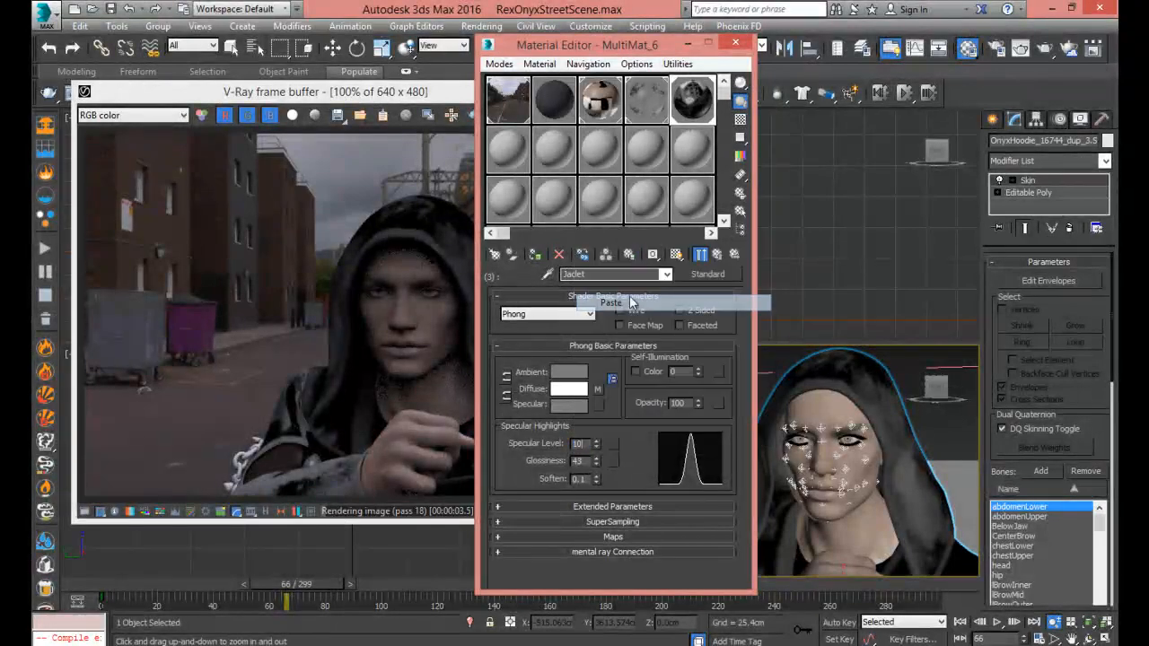
click(717, 254)
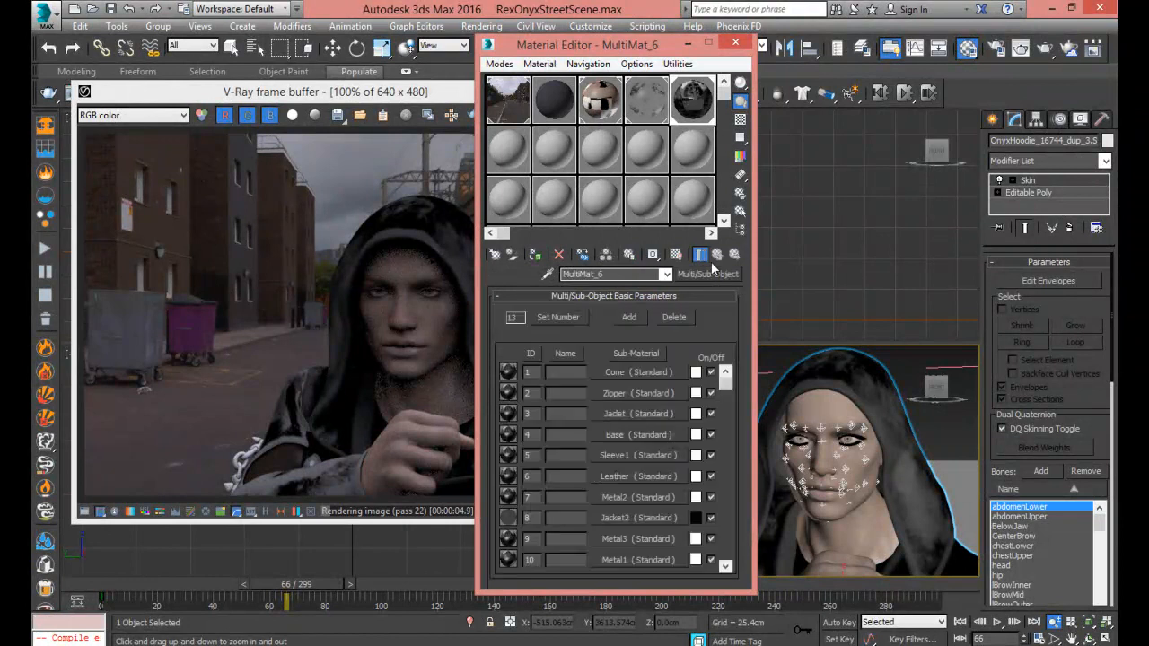
Check the Specular Level of the Base and Sleeve1 sub-materials in MultiMat_6
click(625, 435)
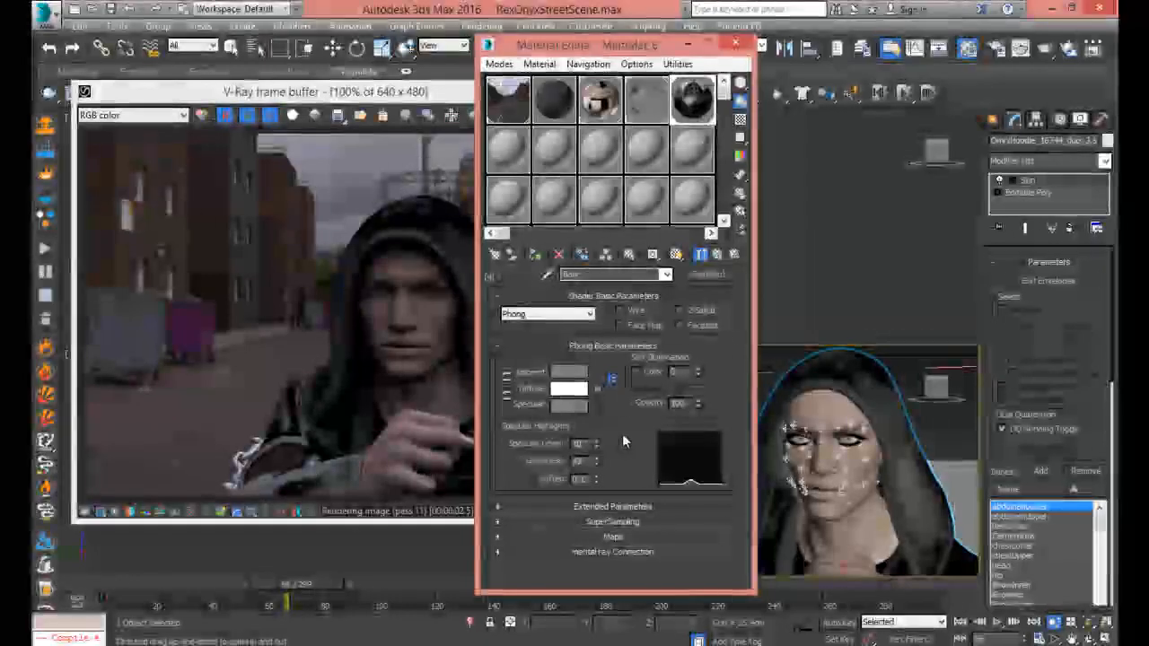
click(717, 254)
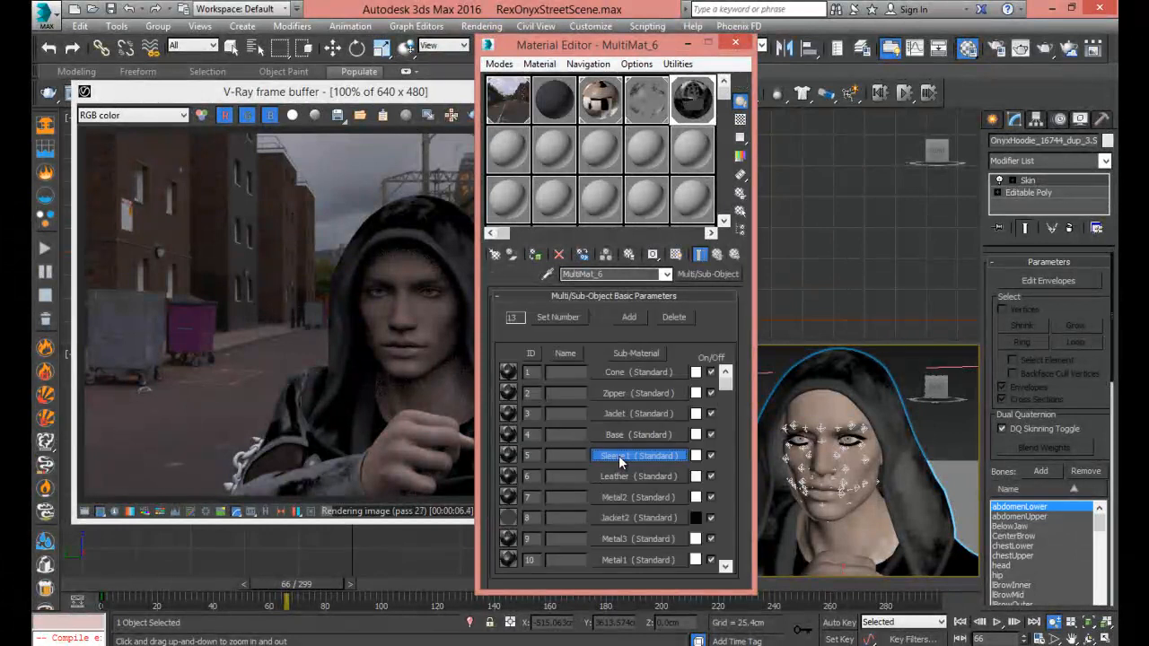
click(618, 455)
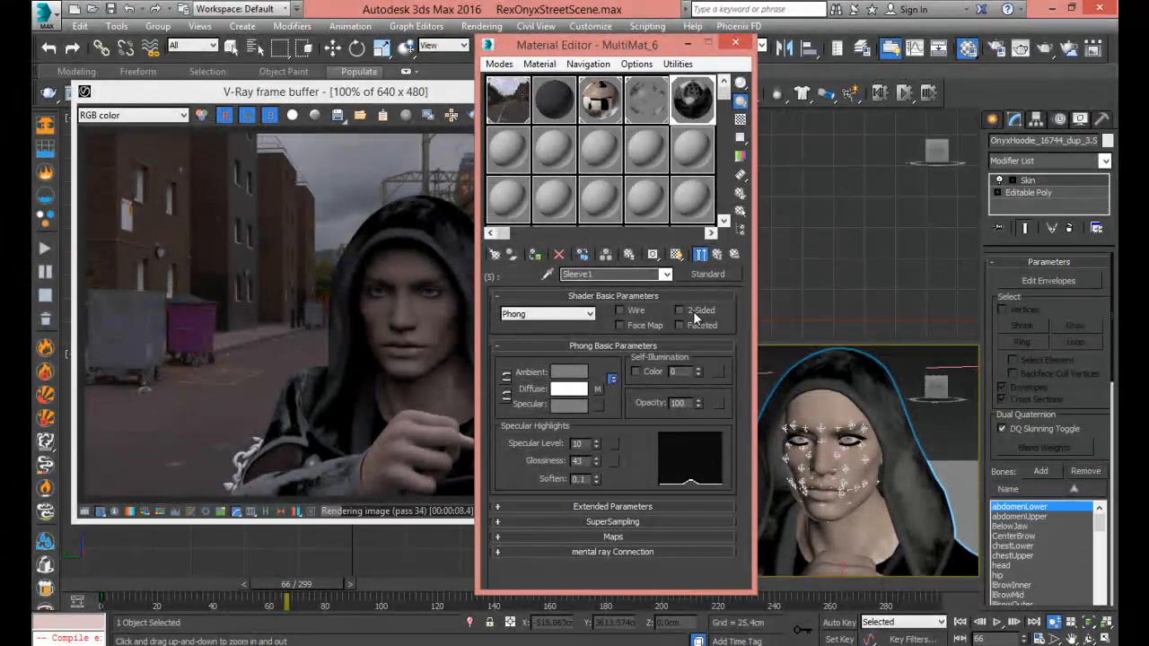
click(719, 255)
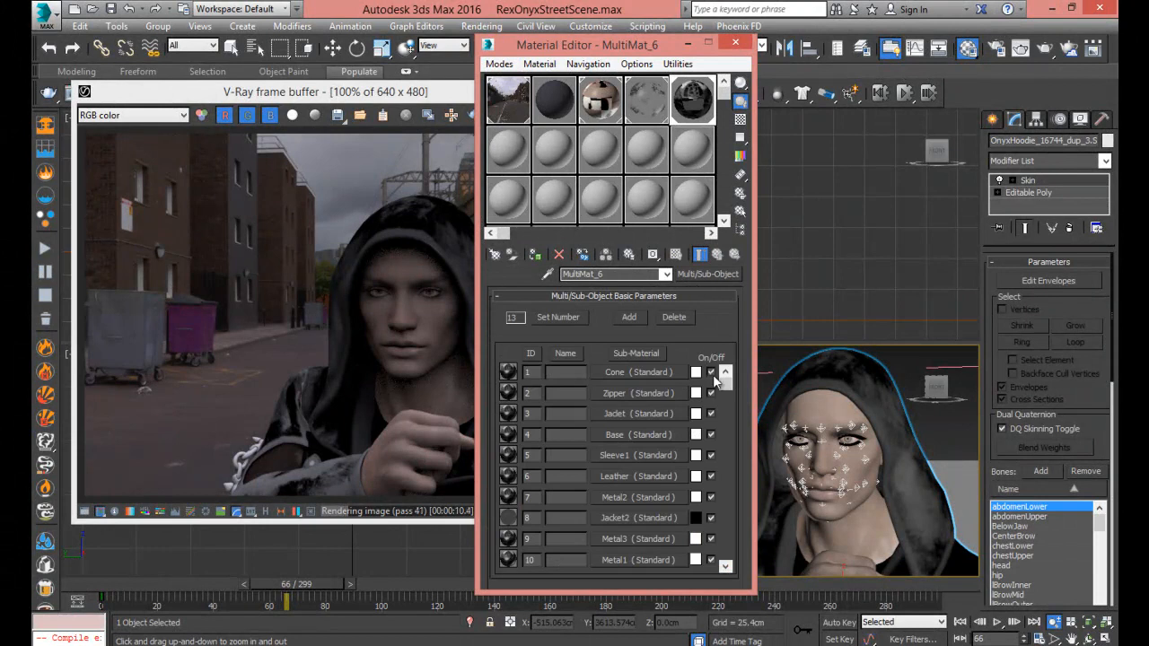
mouse_move(725, 383)
mouse_down()
mouse_move(725, 567)
mouse_move(725, 398)
mouse_up()
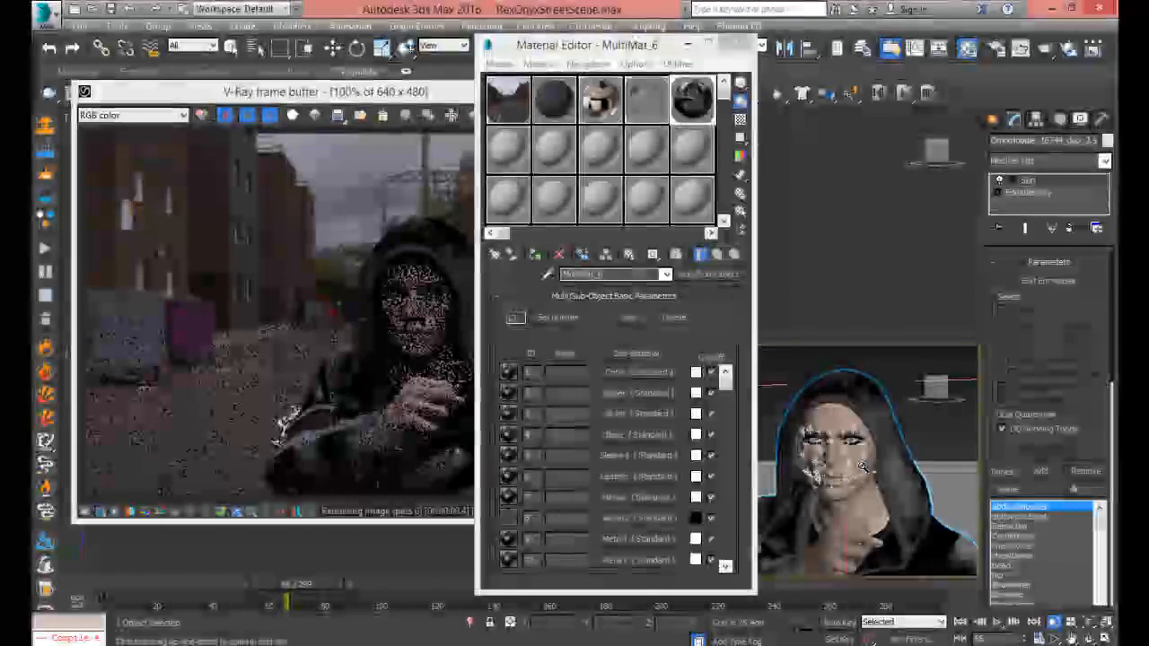
Inspect the rendered hoodie from the front, side and back of the character, and move the animation to frame 46
mouse_move(863, 466)
mouse_down()
mouse_move(866, 505)
mouse_move(889, 502)
mouse_move(865, 397)
mouse_move(881, 474)
mouse_move(867, 449)
mouse_up()
key(ctrl+p)
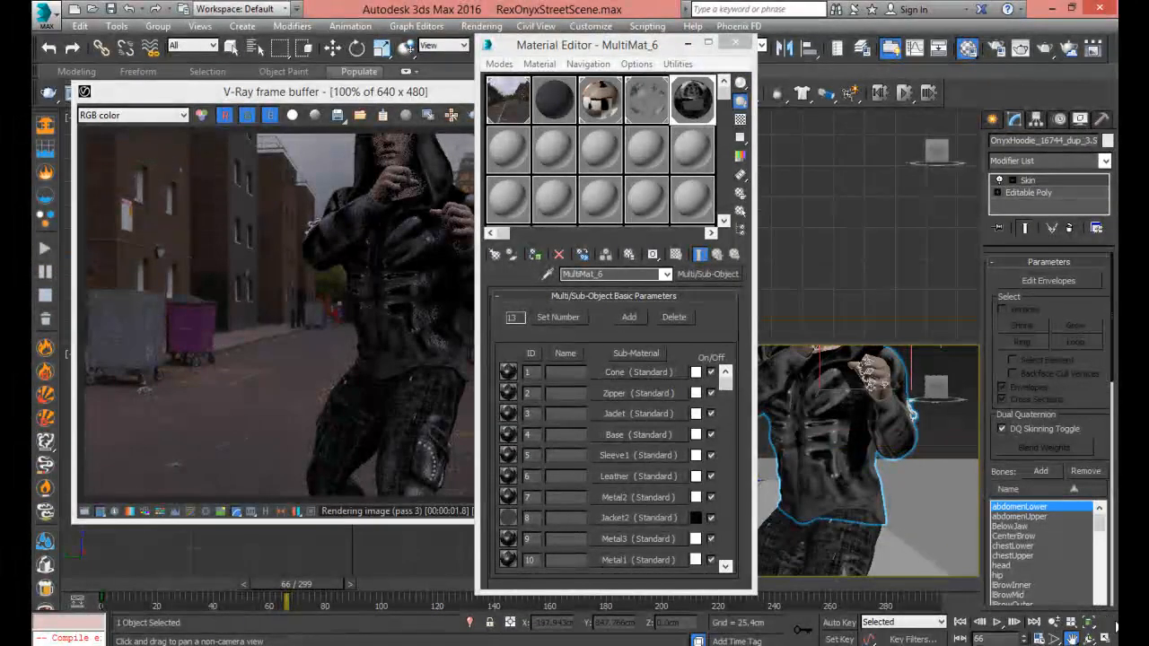
click(1090, 622)
drag(765, 478, 712, 482)
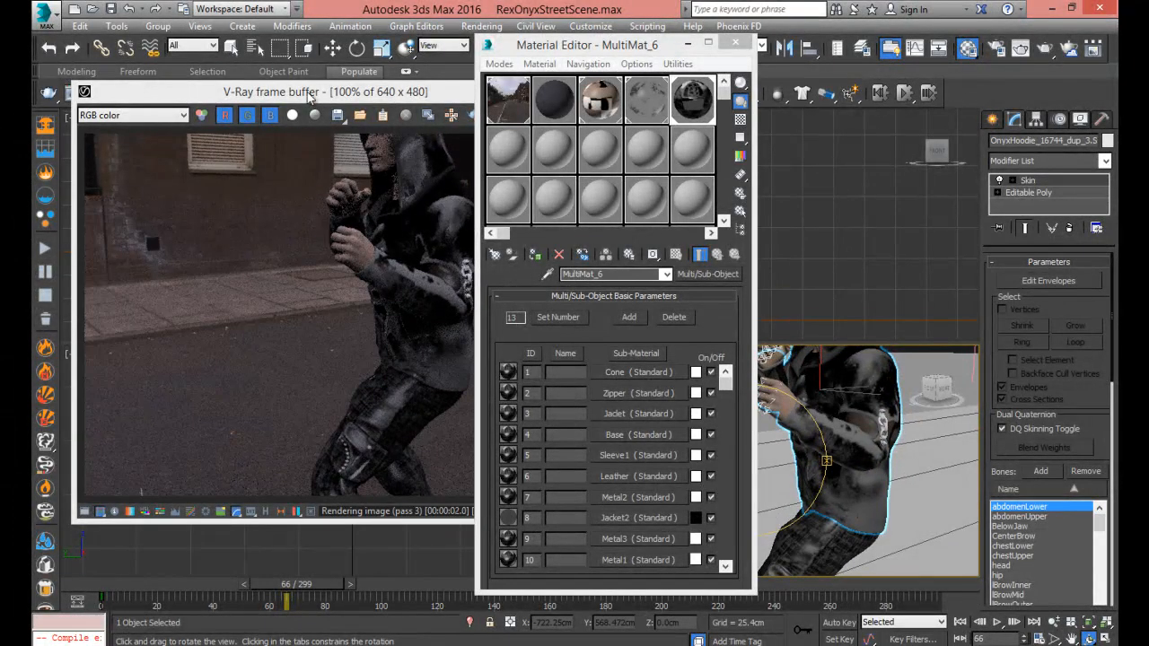
drag(306, 91, 289, 61)
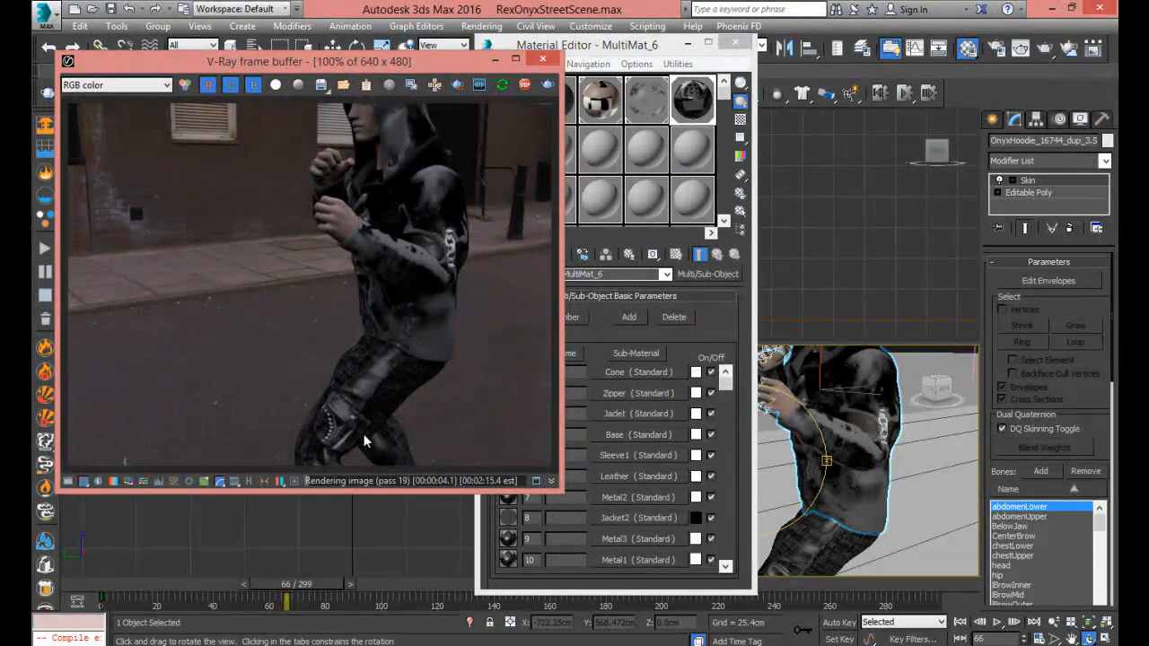
drag(791, 468, 689, 481)
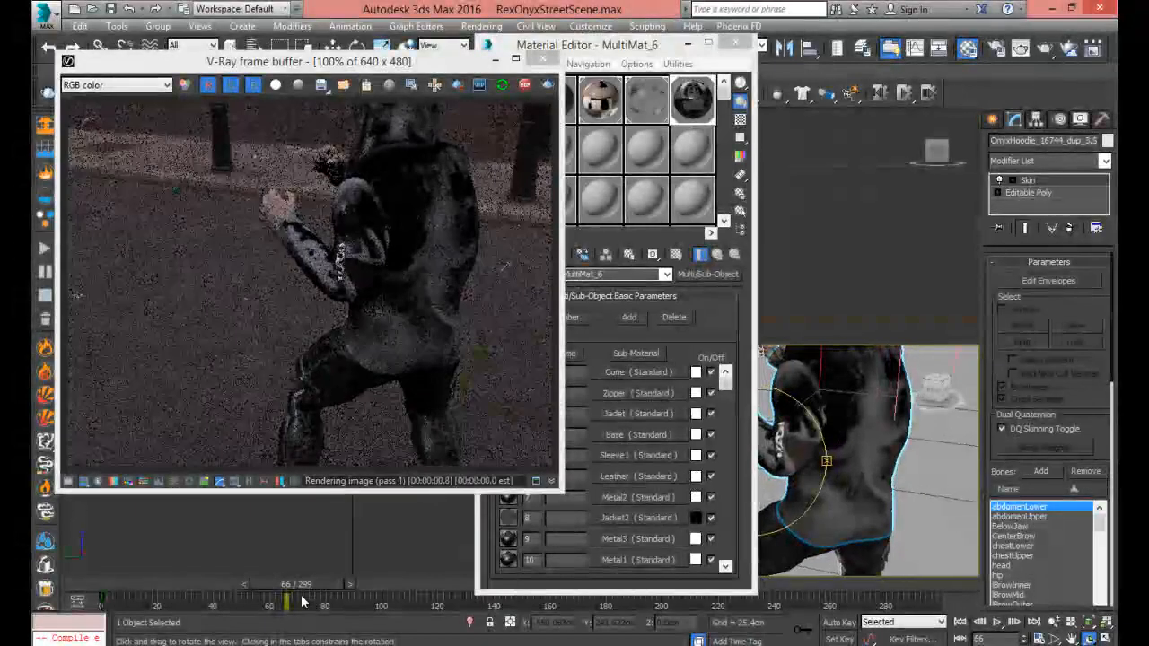
drag(302, 583, 251, 584)
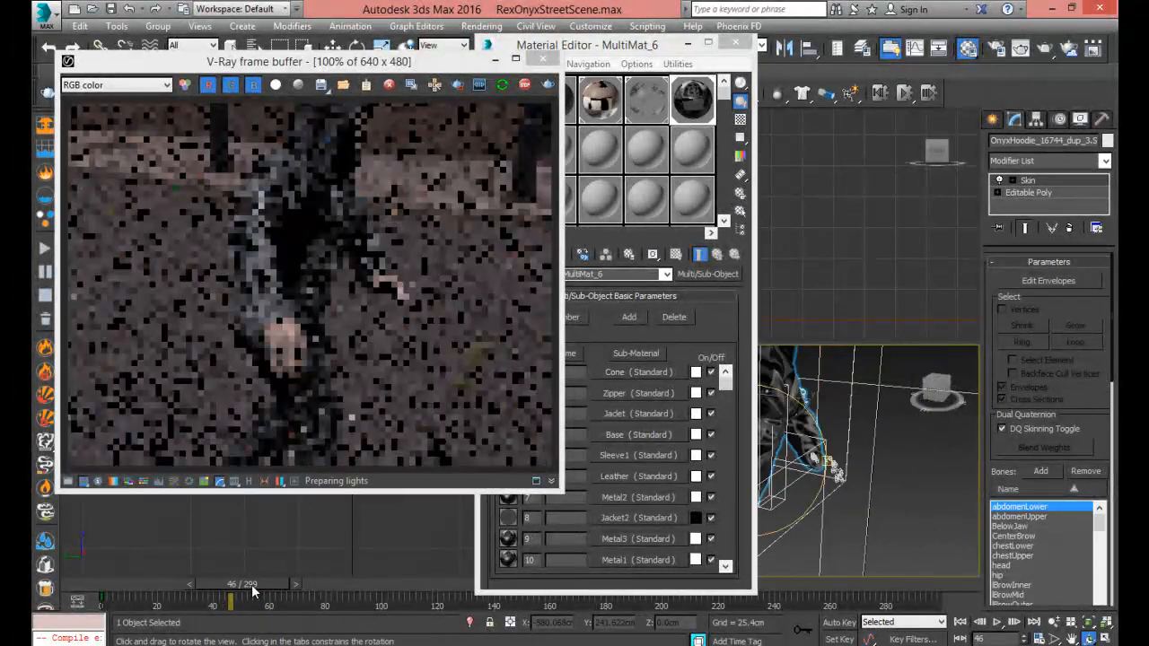
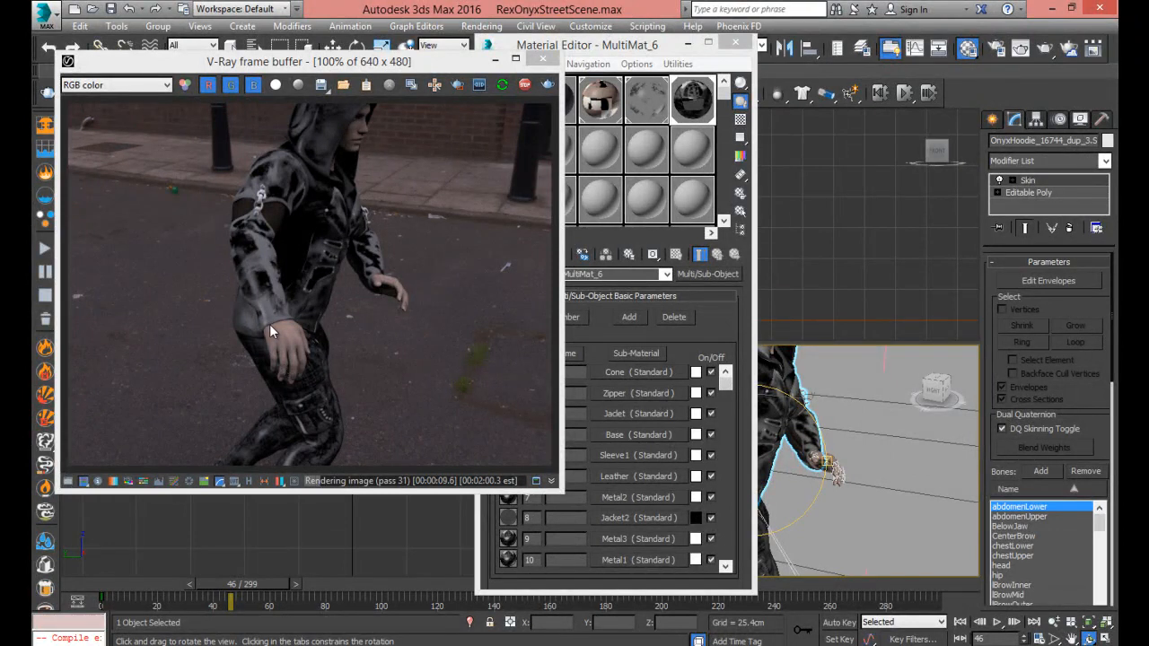
Place the Material Editor beside the render and recheck the specular settings of the Sleeve1 and HoodOutside sub-materials
drag(641, 51, 862, 45)
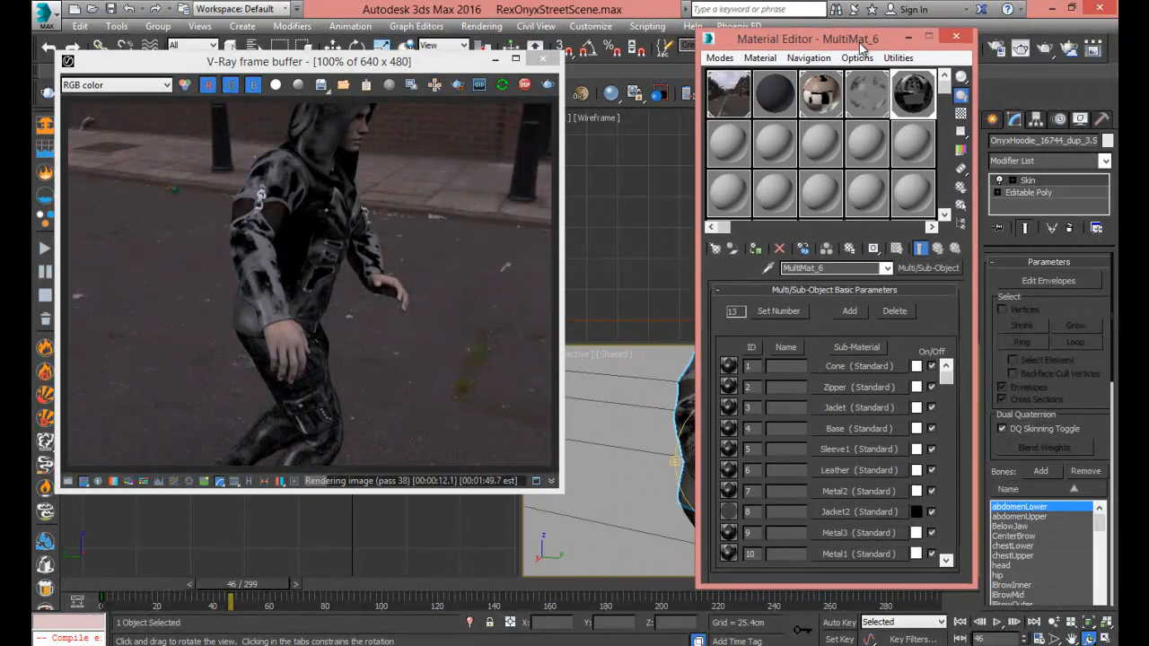
click(847, 449)
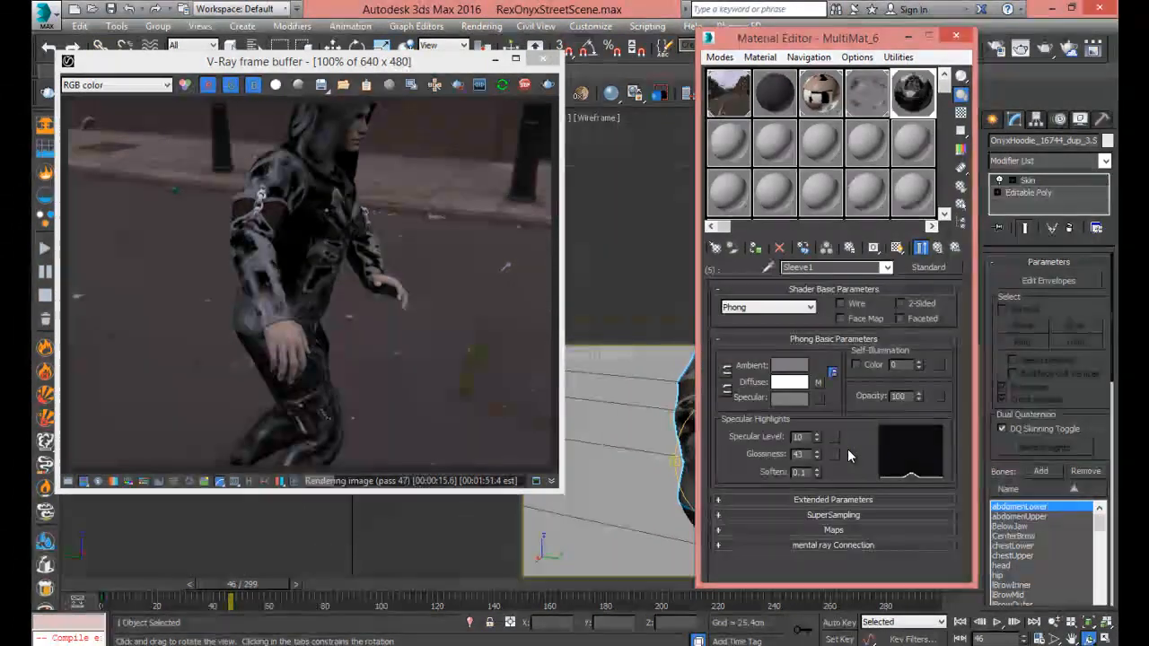
click(924, 252)
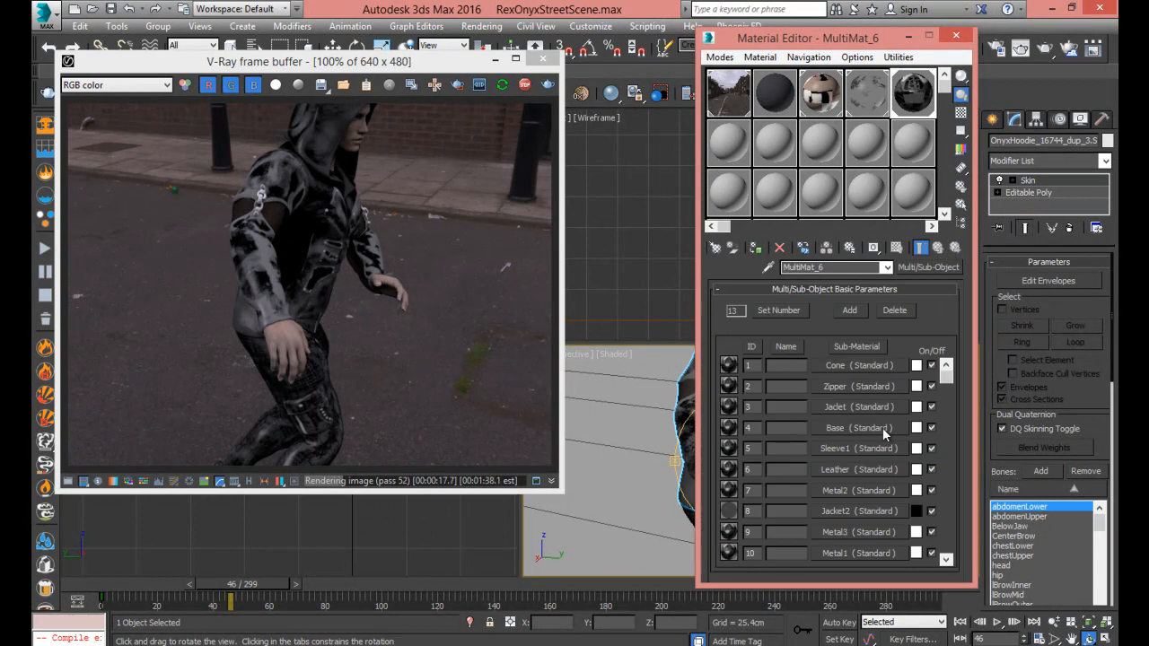
click(946, 559)
click(946, 559)
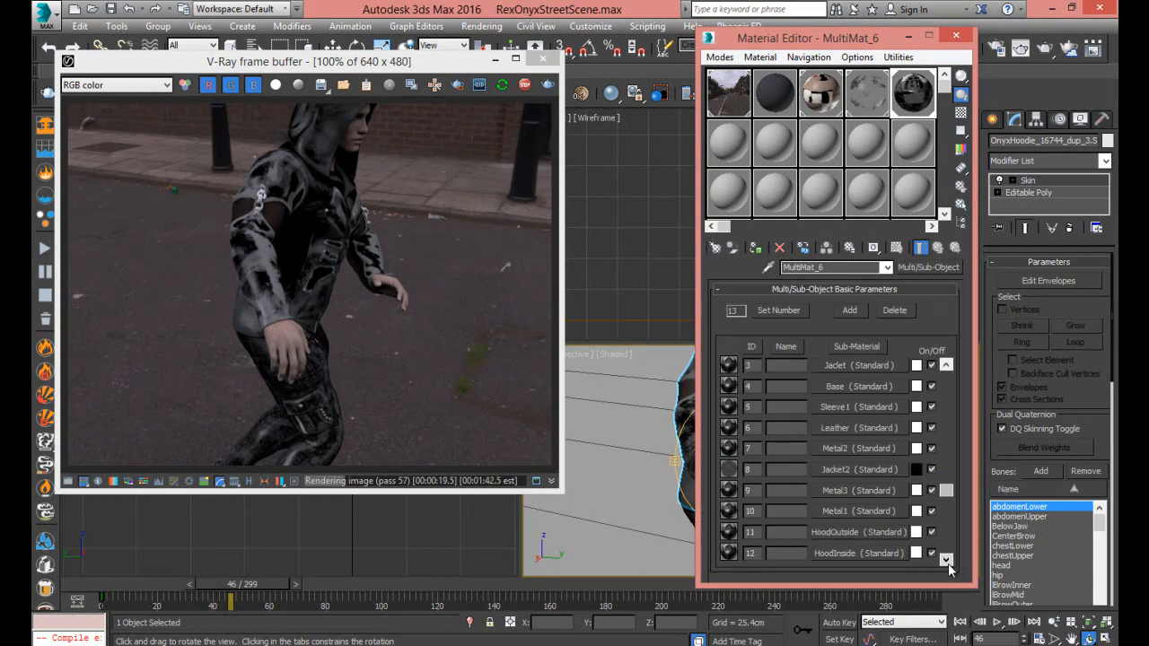
click(946, 559)
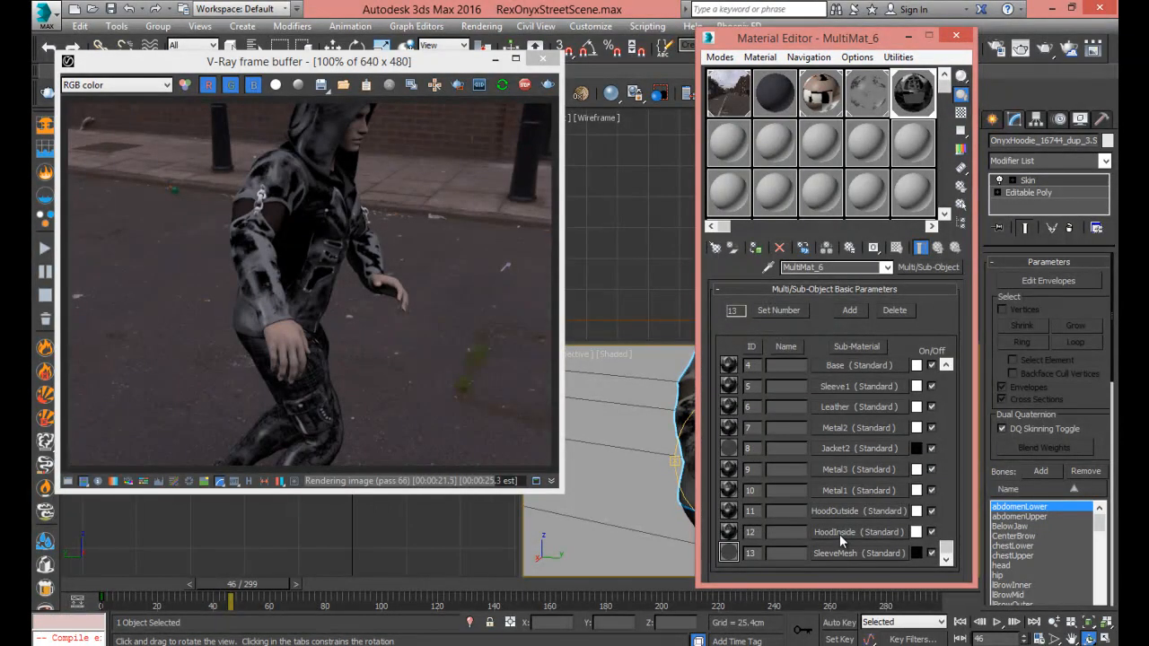
click(839, 511)
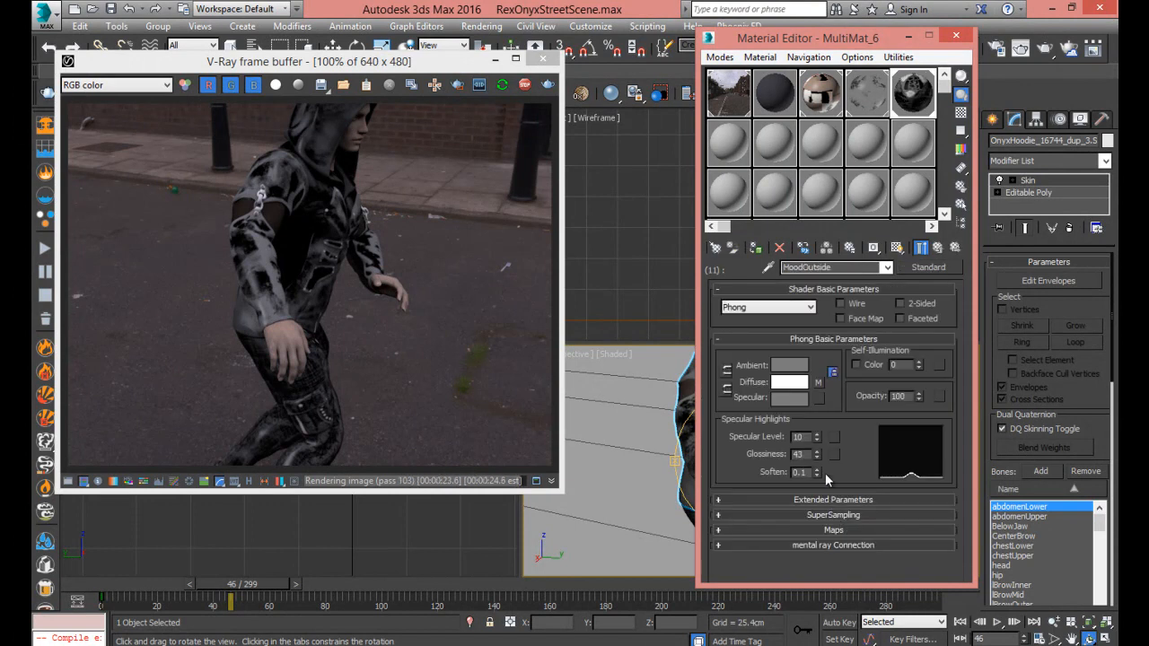
click(937, 247)
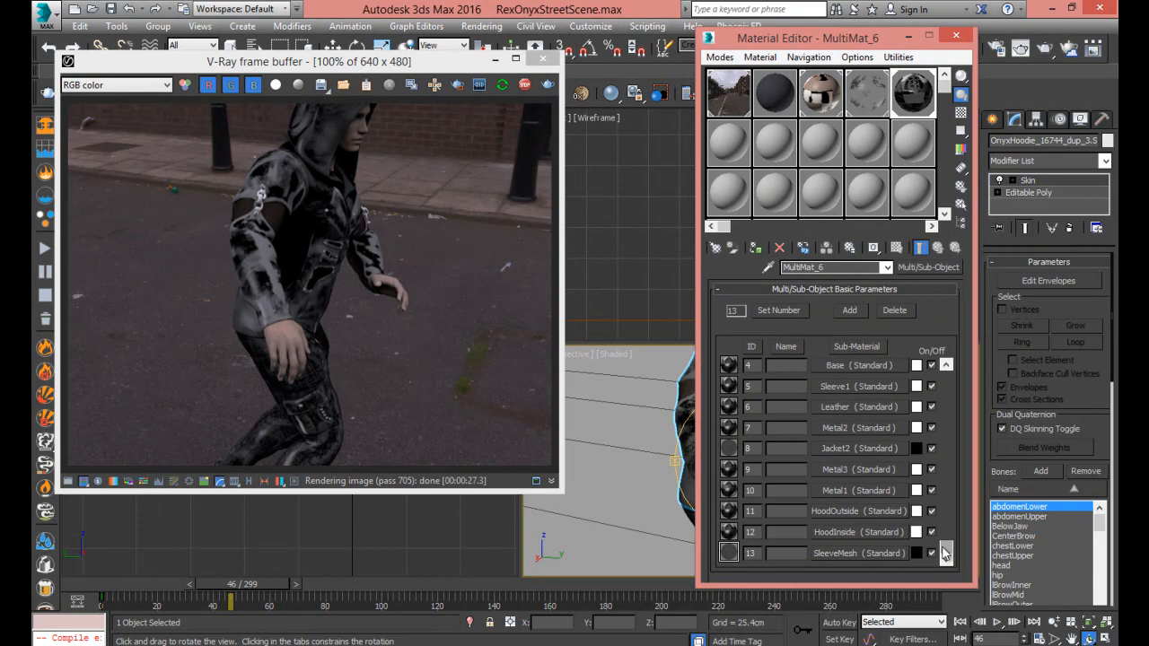
Check the specular settings and map slots of MultiMat_6's SleeveMesh sub-material
click(859, 554)
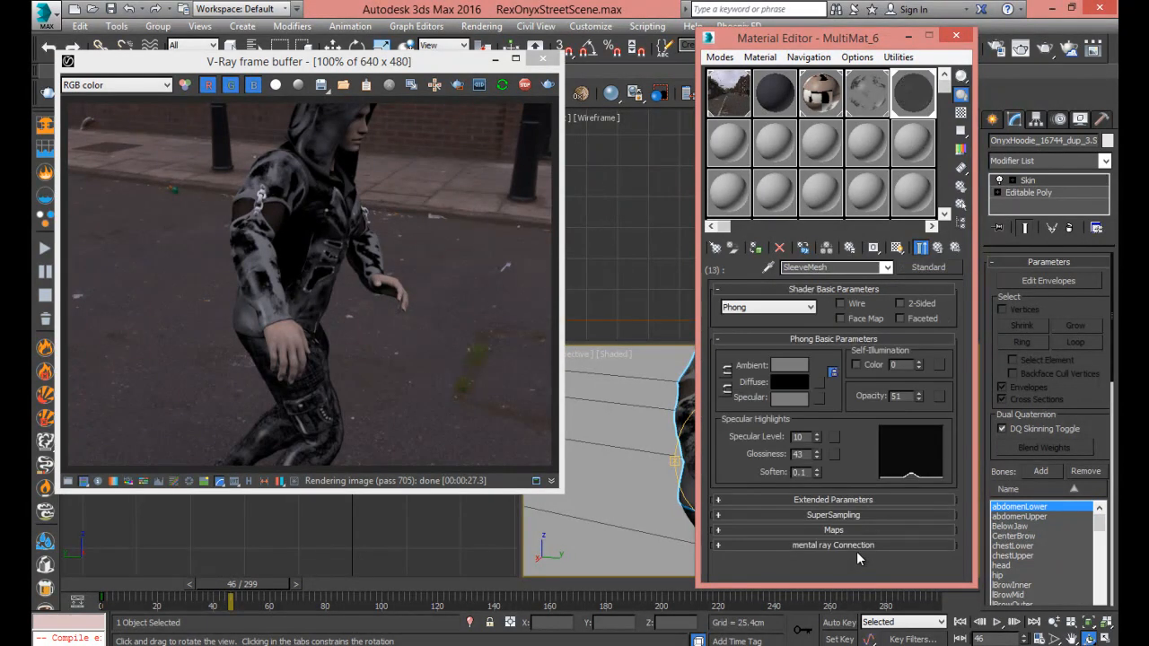
click(838, 530)
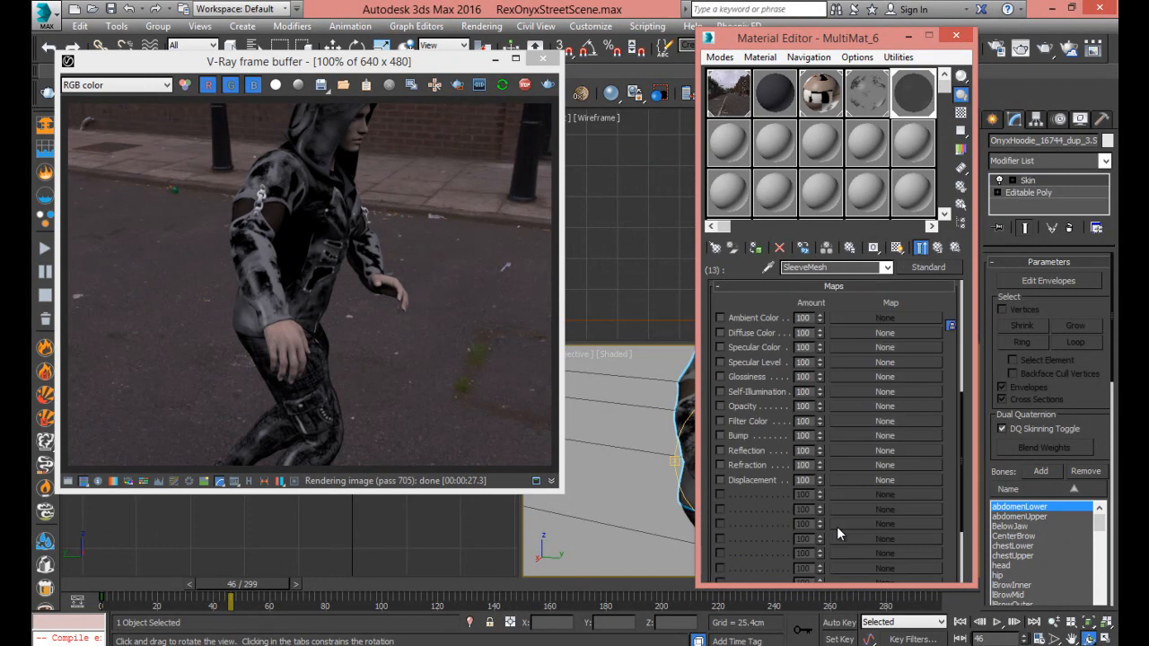
click(938, 251)
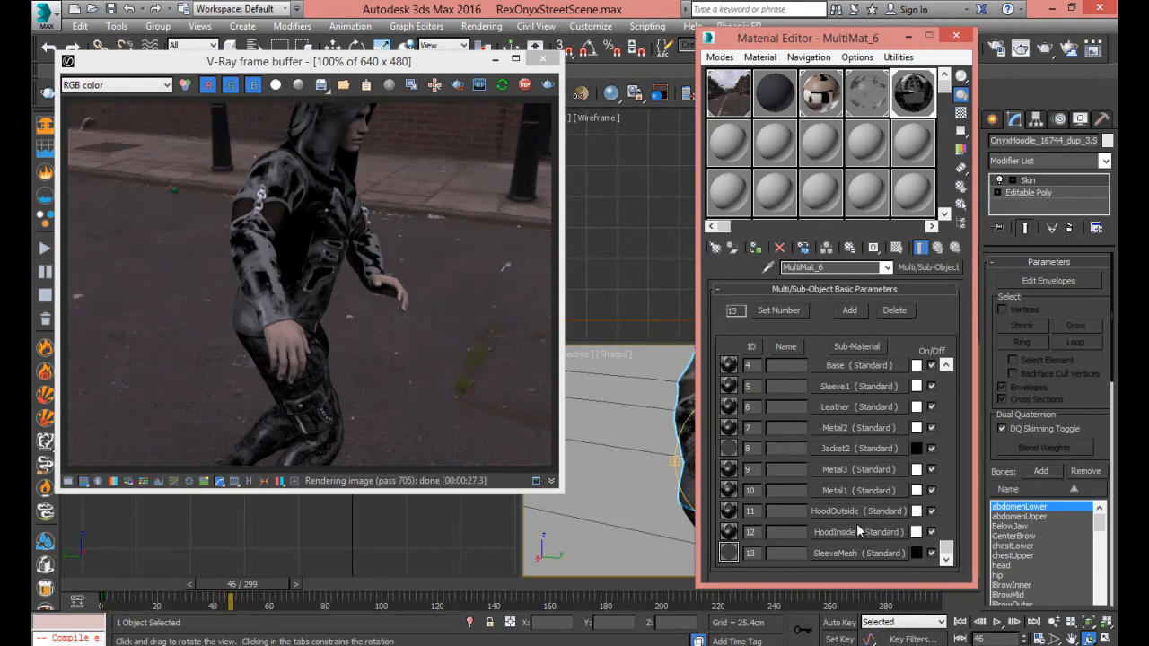
click(849, 553)
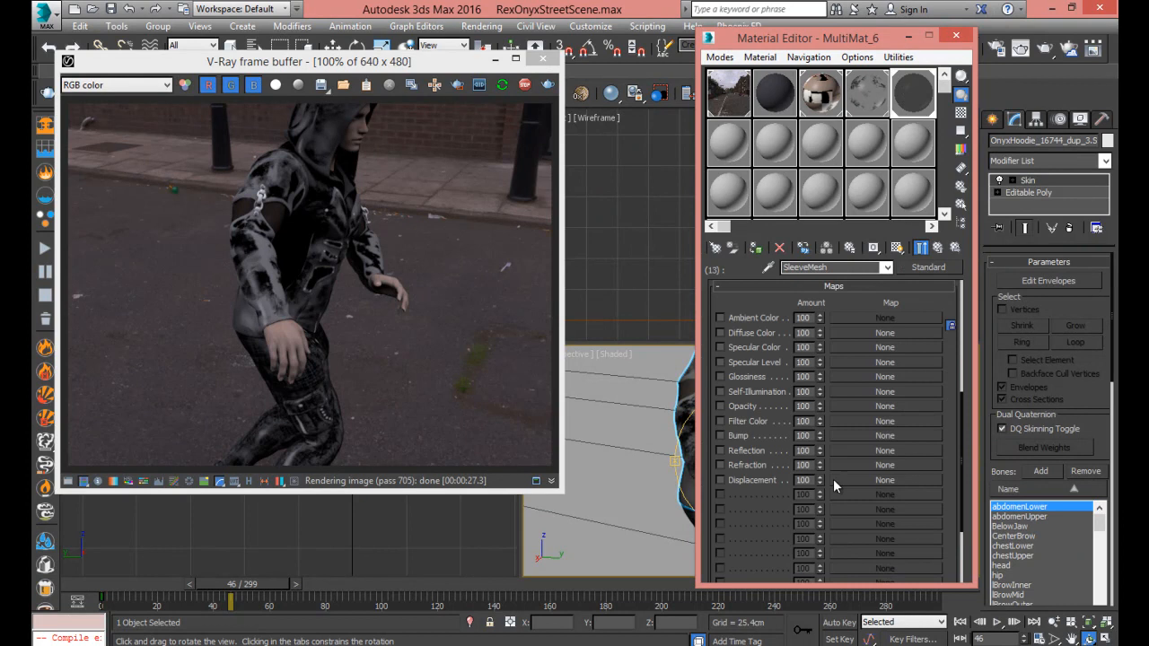
click(937, 251)
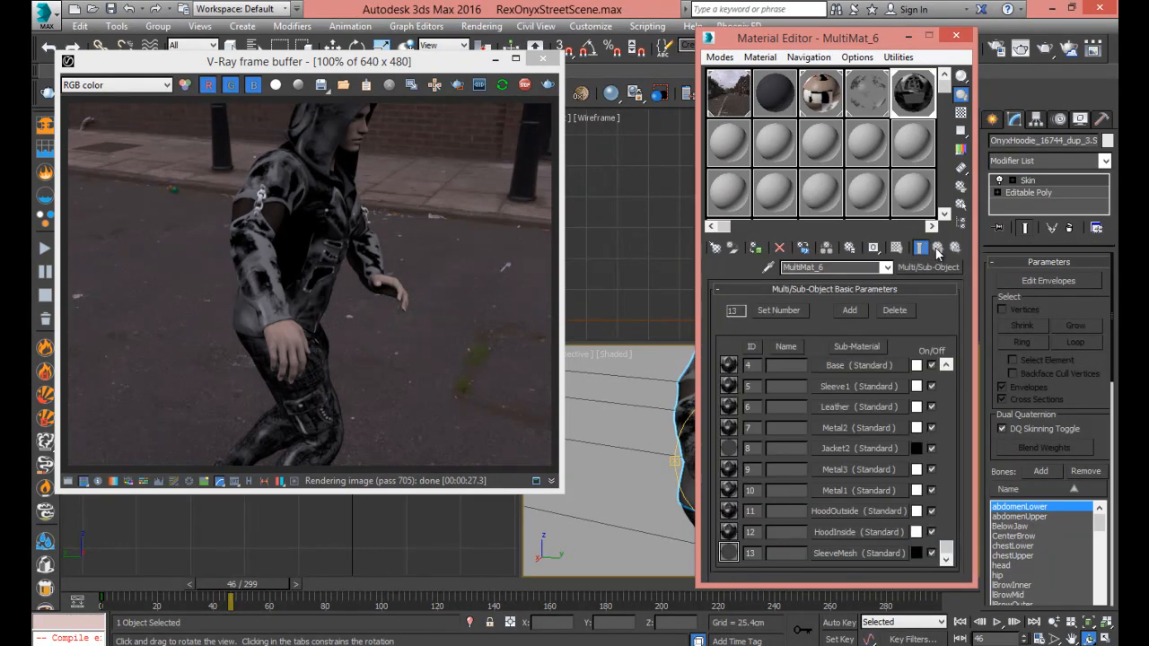
Set the Specular Level of MultiMat_6's SleeveMesh sub-material to 0
click(869, 553)
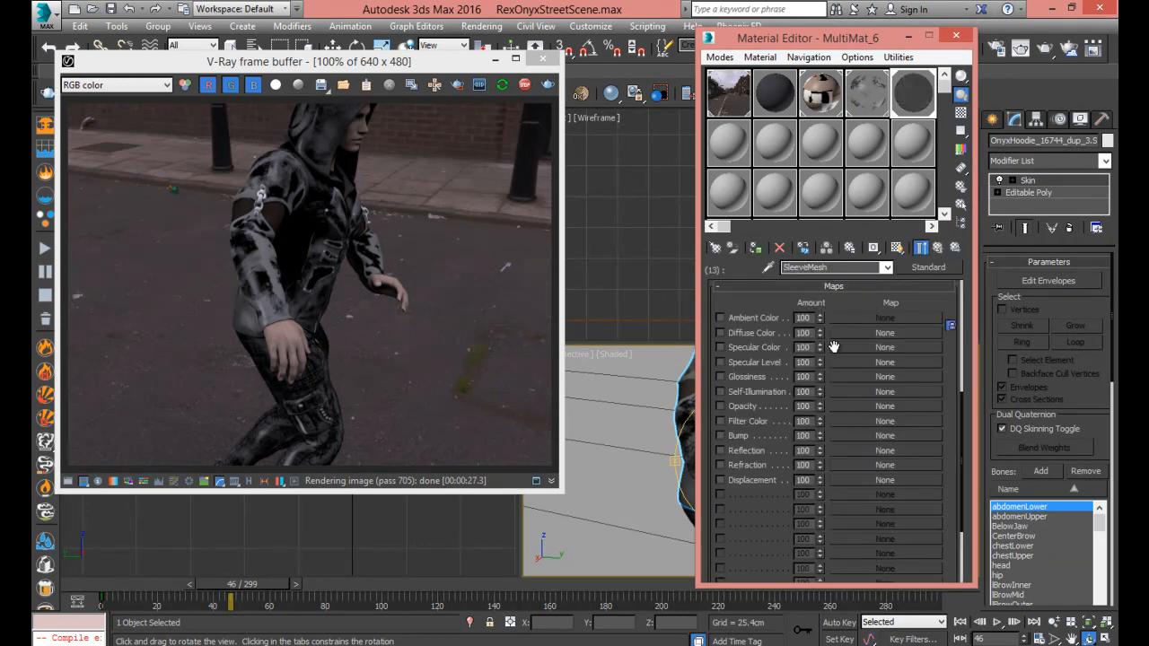
click(814, 286)
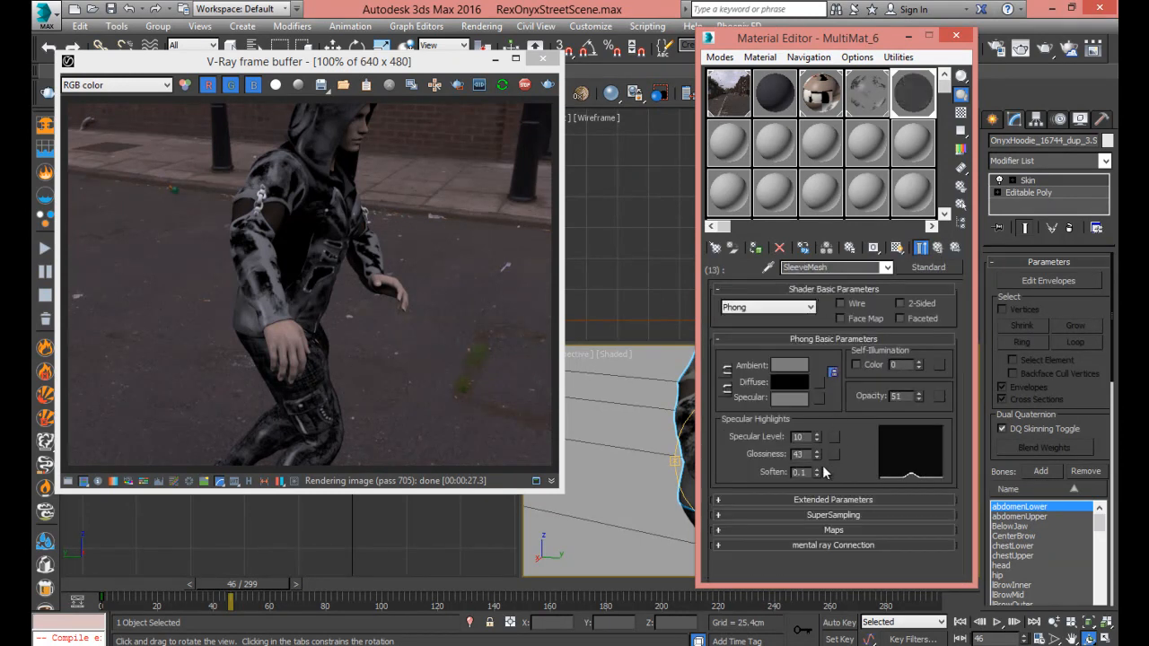
drag(816, 438, 816, 506)
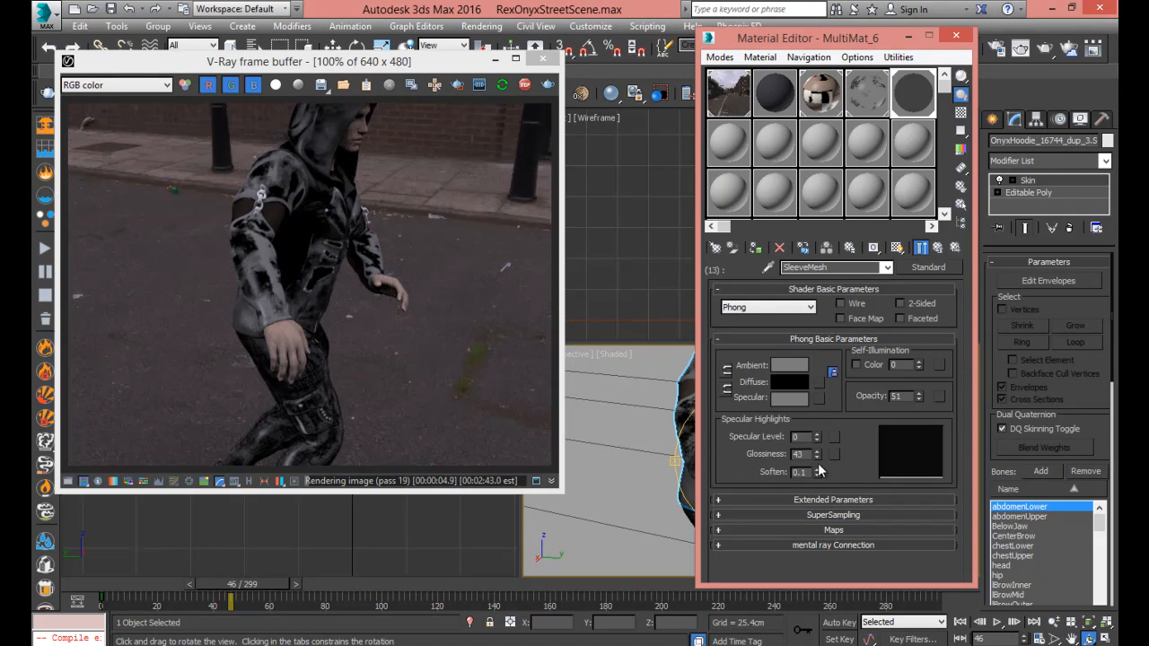
Select OnyxHoodie_16744_dup_2.Shape and load the scene material MultiMat_5 into an empty sample slot as an instance
click(255, 49)
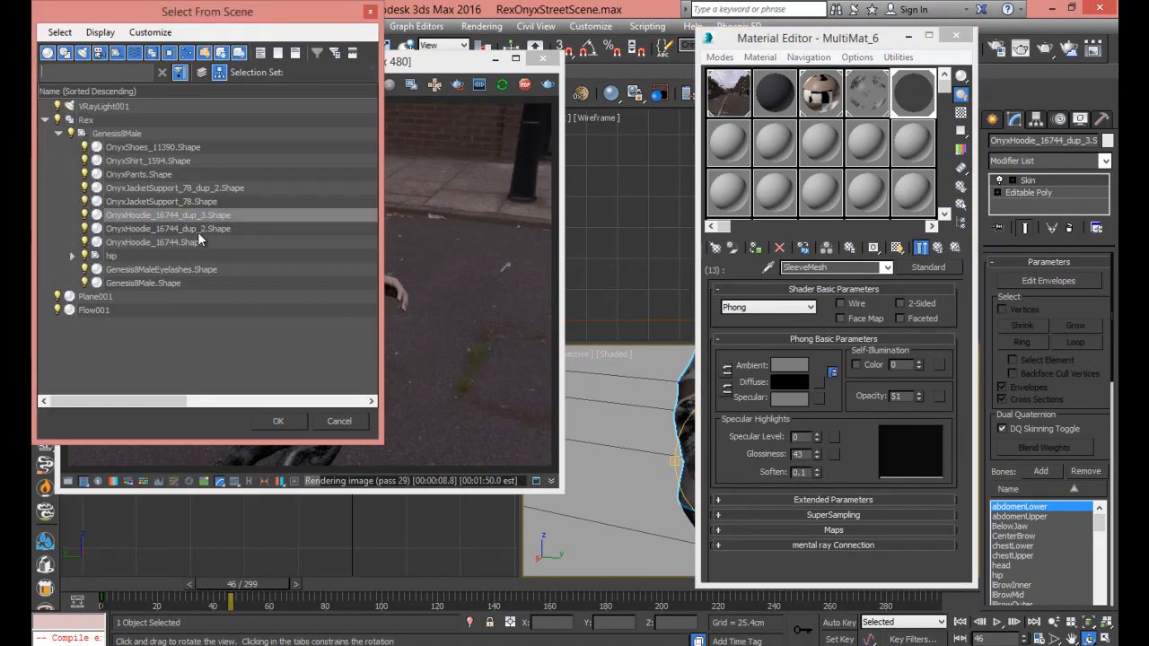
double_click(150, 230)
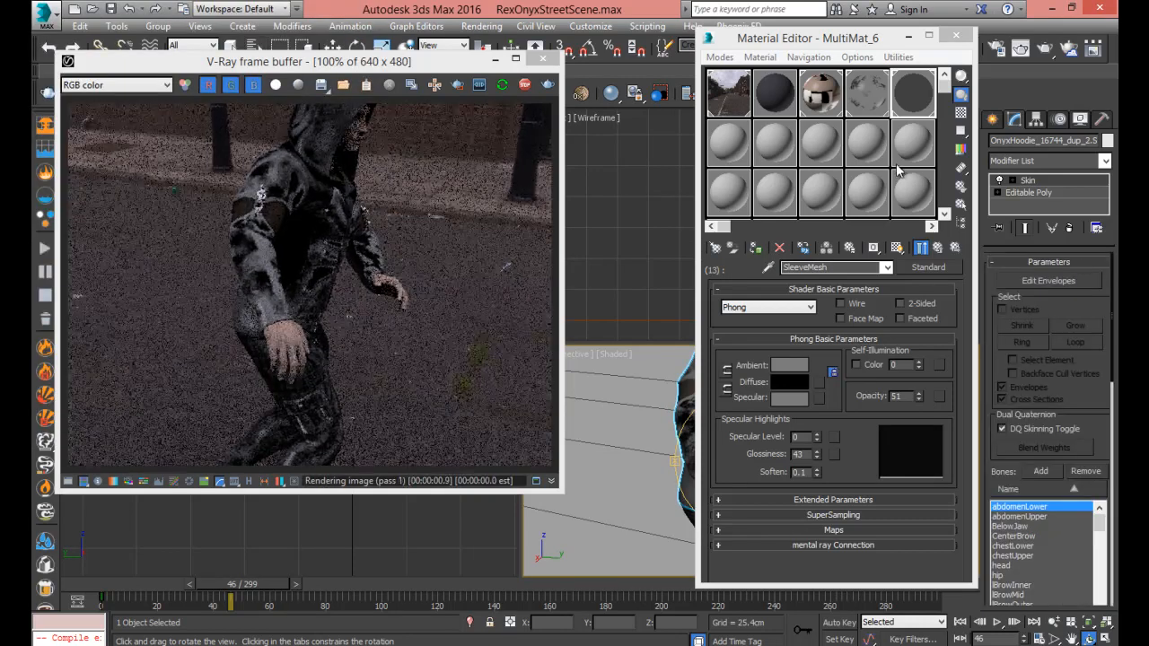
click(938, 248)
click(738, 146)
click(934, 269)
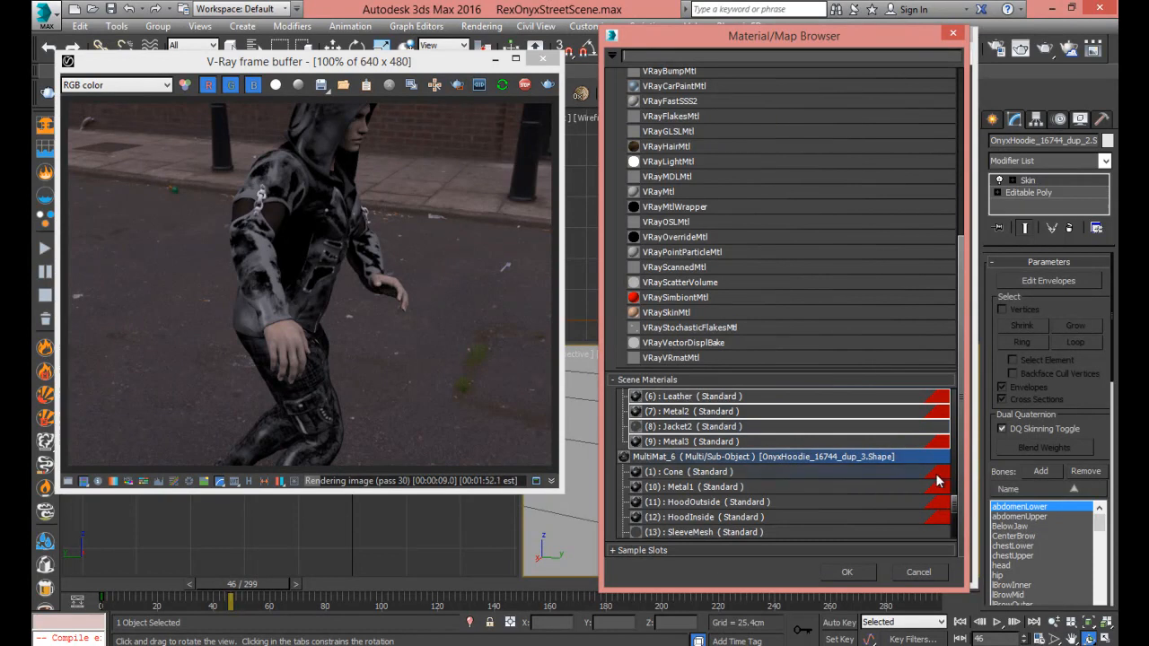
drag(953, 502, 958, 484)
double_click(692, 400)
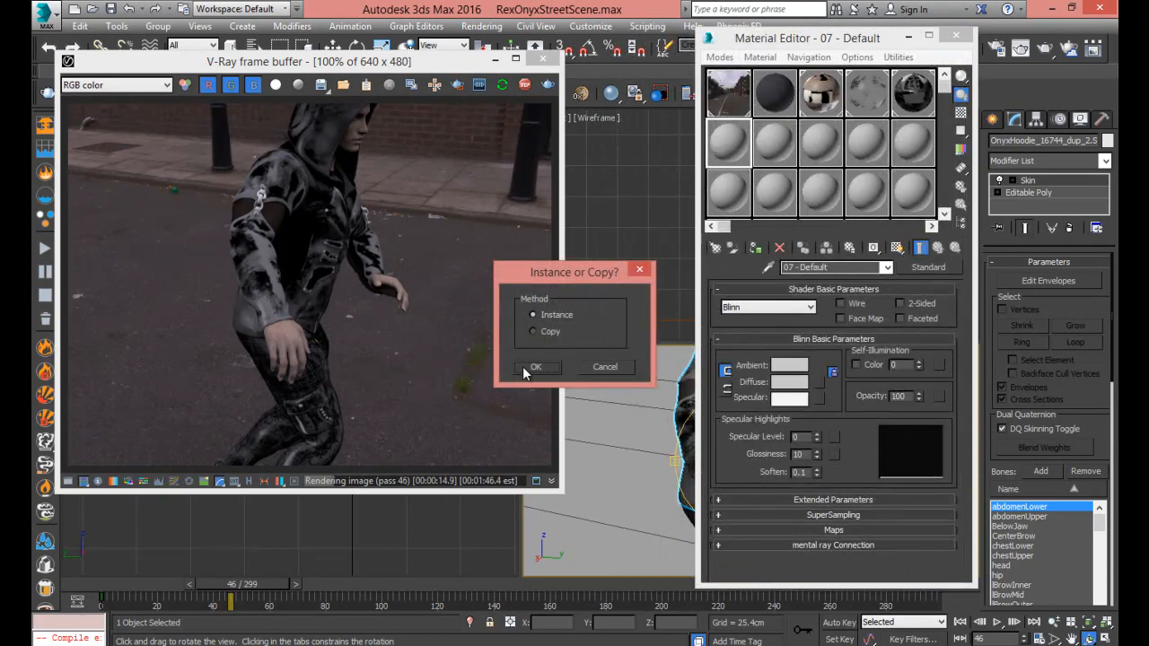
click(528, 367)
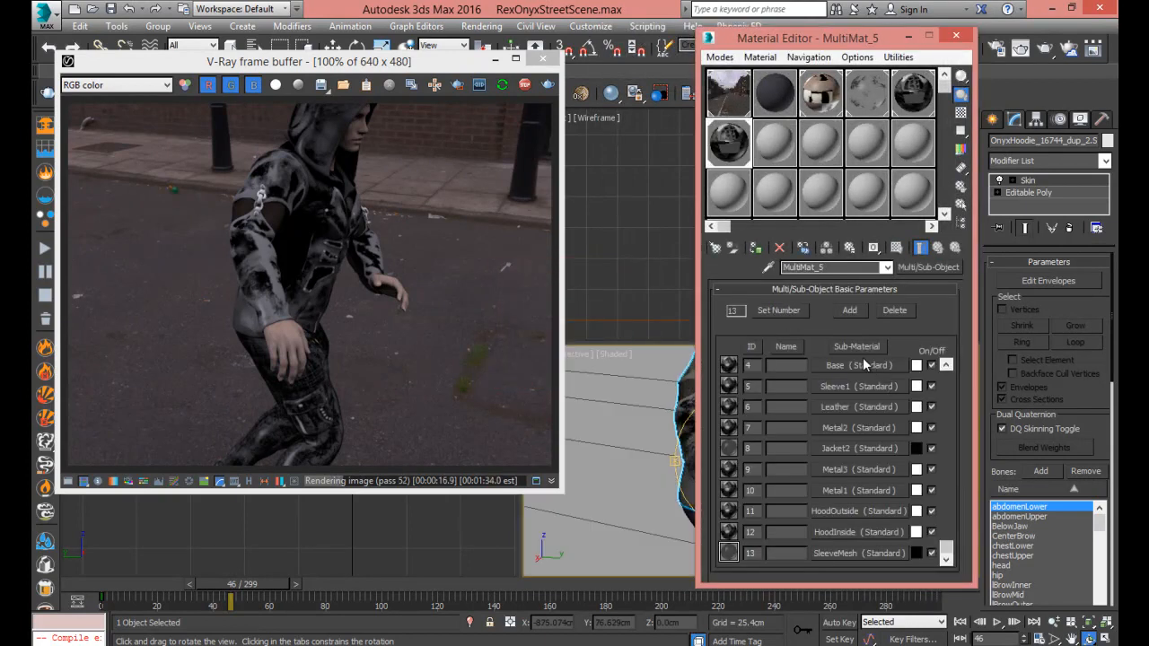
Paste the value 10 as the Specular Level of MultiMat_5's Cone sub-material and return to the list
click(946, 365)
click(947, 365)
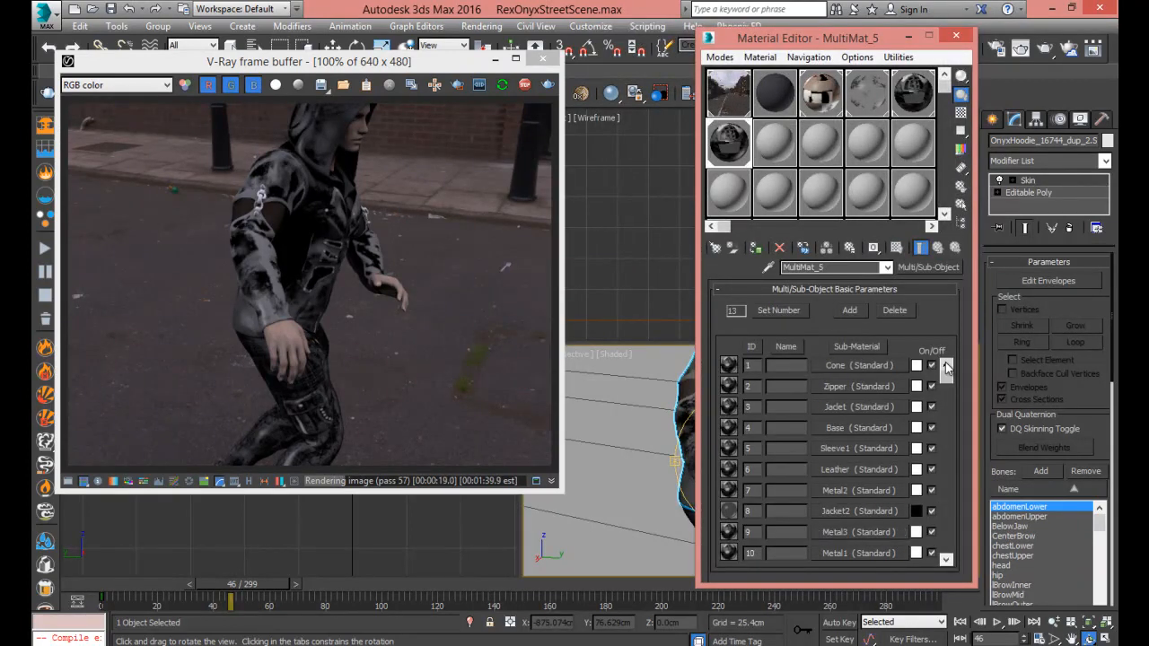
click(841, 368)
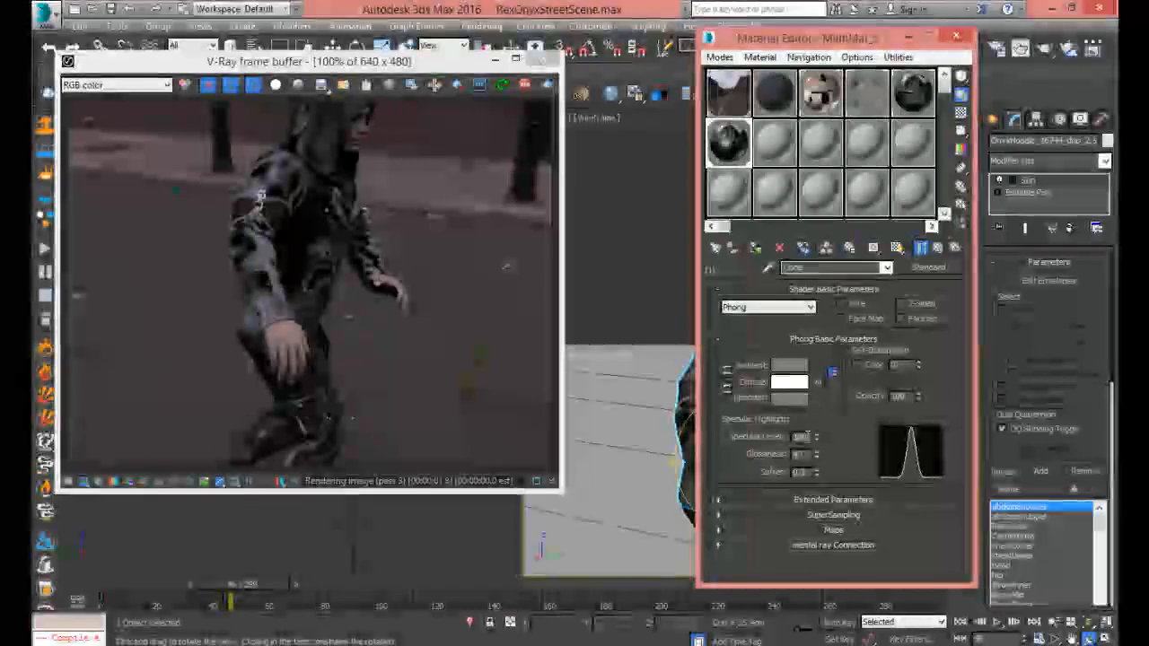
double_click(795, 438)
right_click(801, 439)
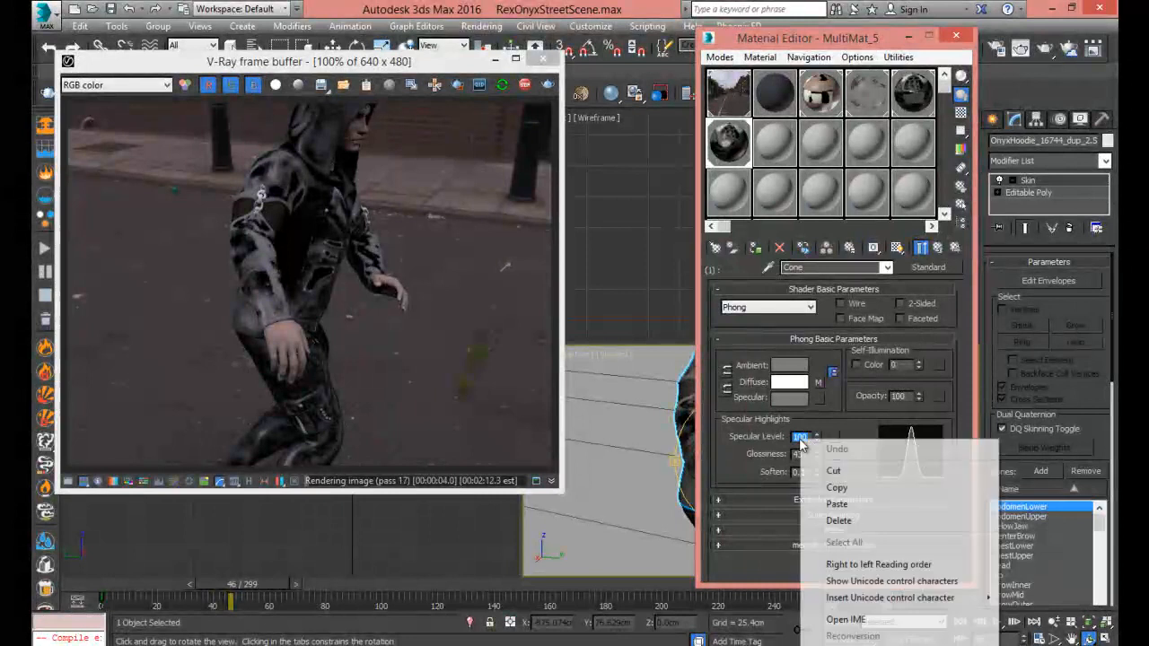
click(836, 506)
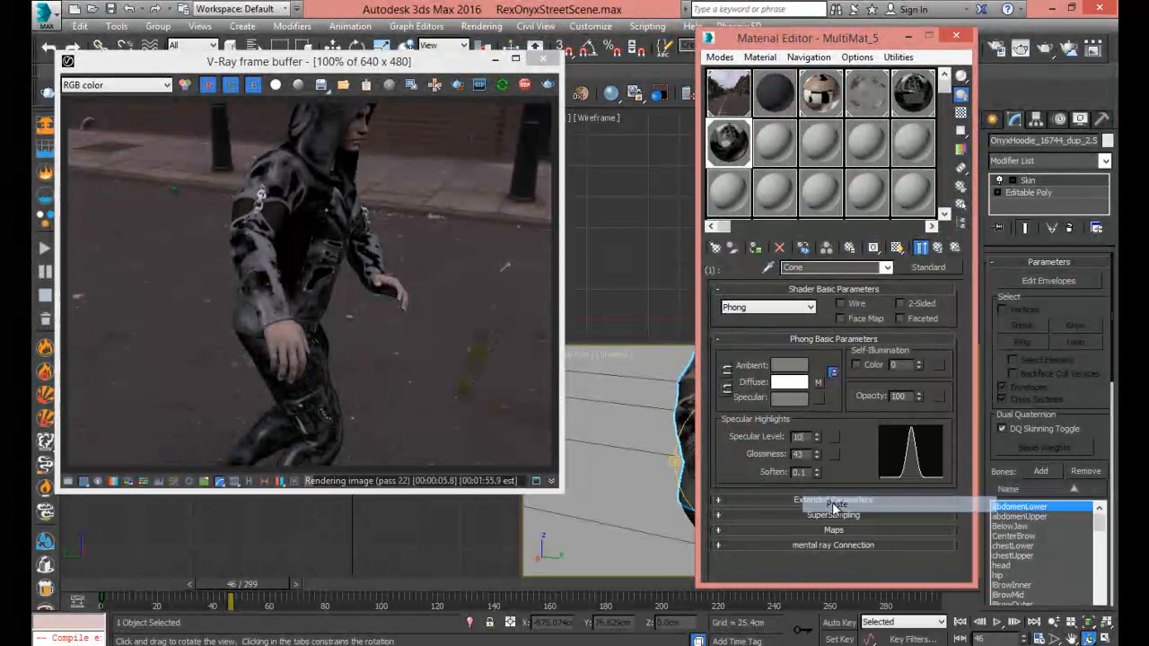
key(Return)
click(938, 251)
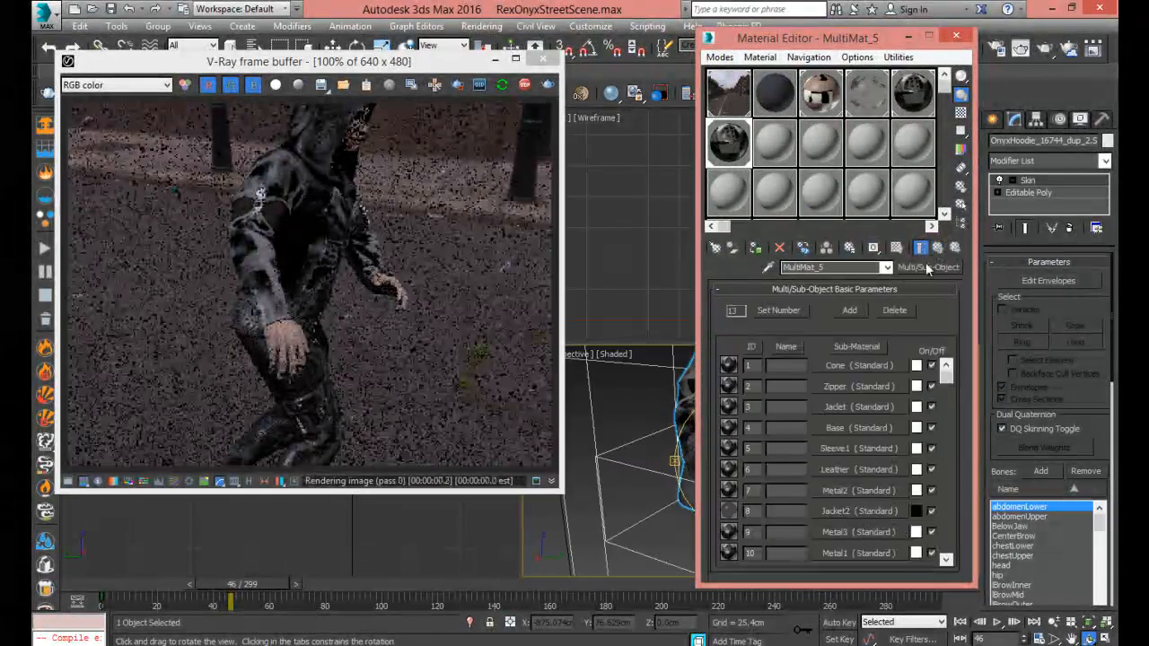
Paste the value 10 as the Specular Level of MultiMat_5's SleeveMesh sub-material and return to the list
click(949, 560)
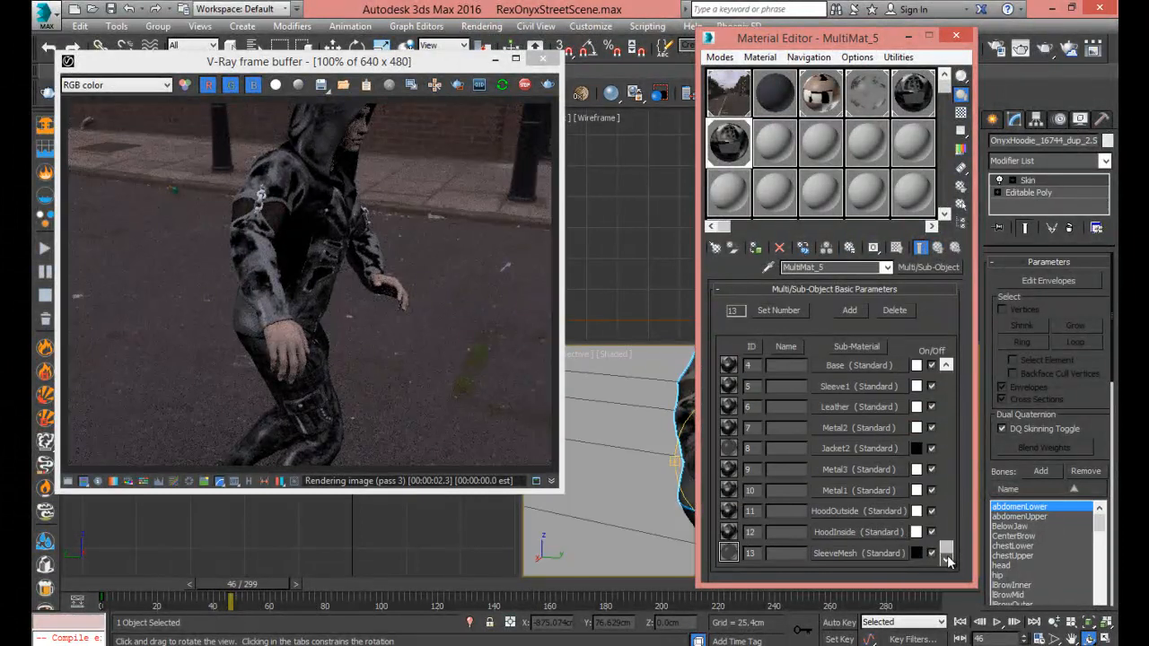
click(841, 554)
double_click(800, 436)
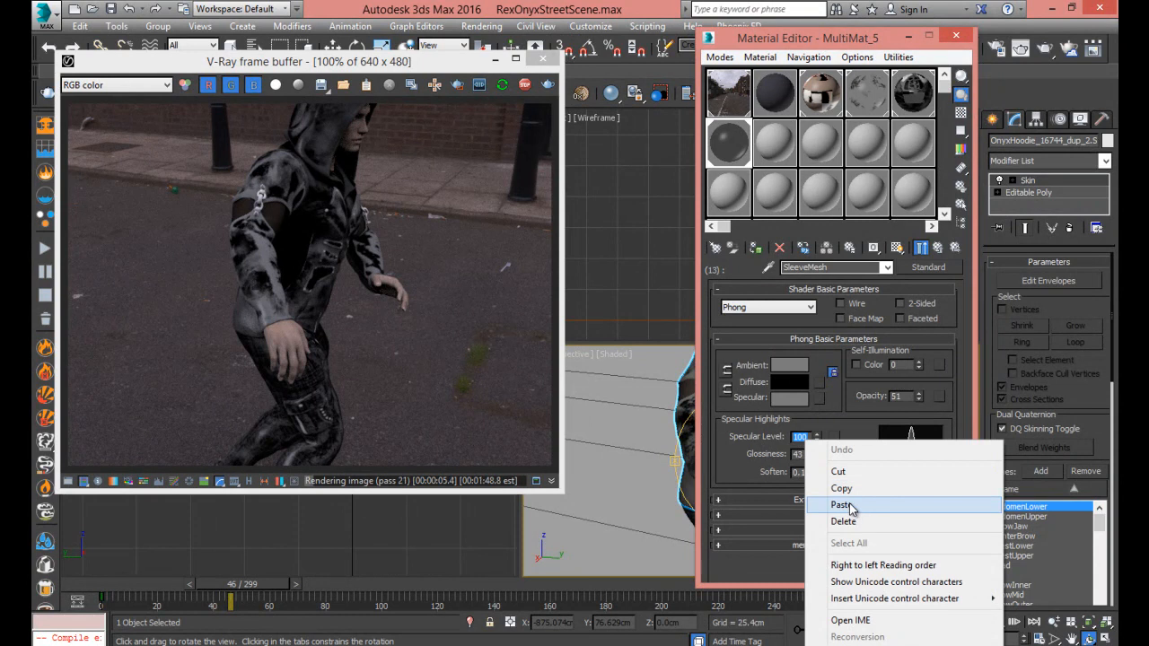
click(844, 504)
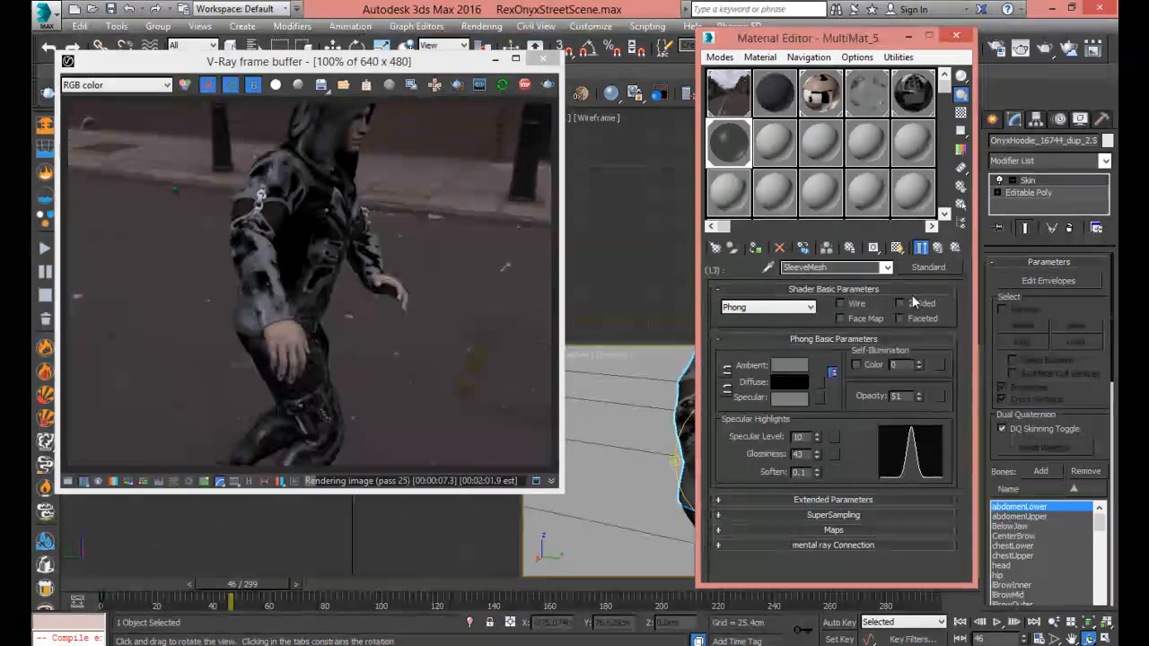
click(939, 251)
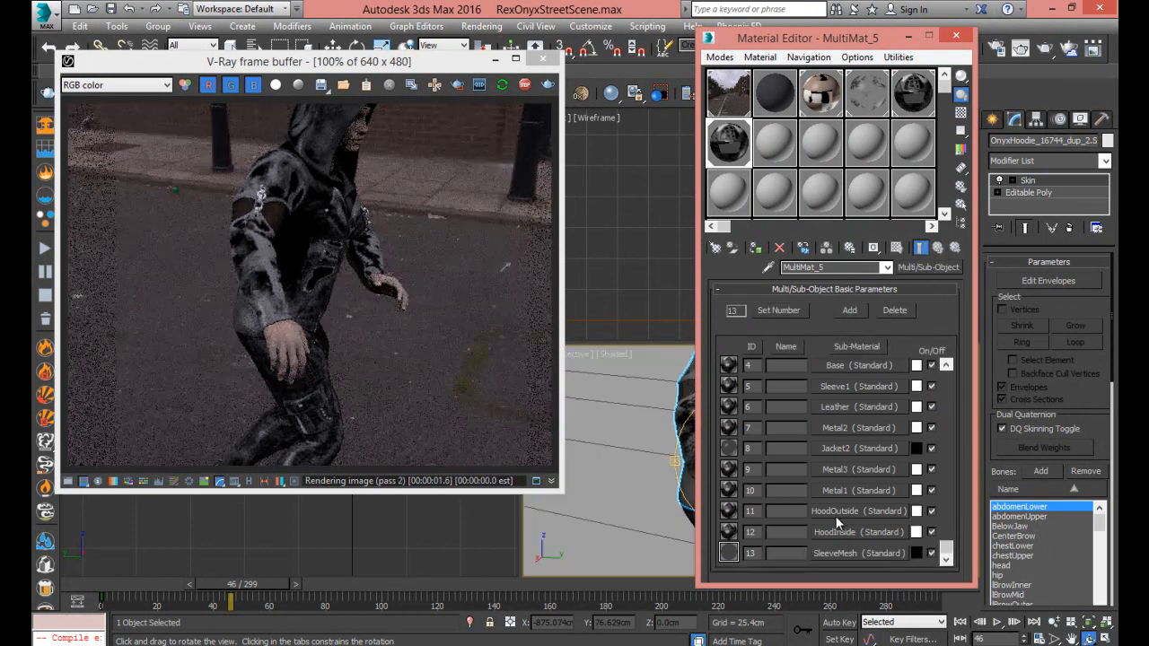
Paste the value 10 as the Specular Level of MultiMat_5's Sleeve1 sub-material and return to the list
click(841, 387)
double_click(800, 437)
right_click(802, 437)
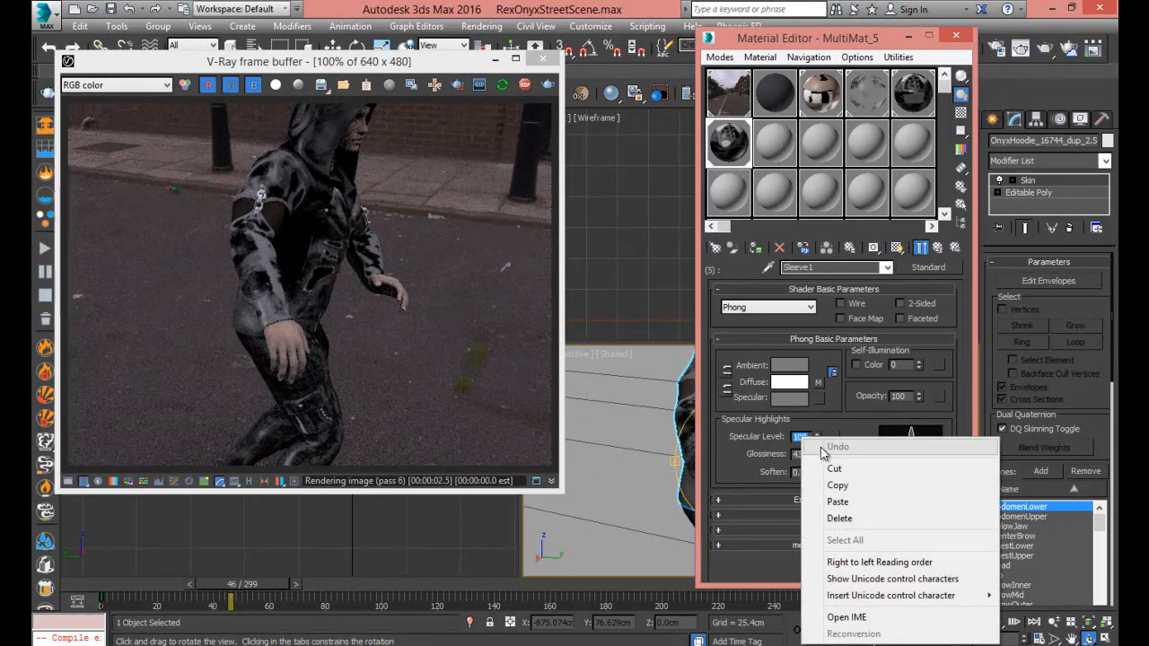
click(839, 502)
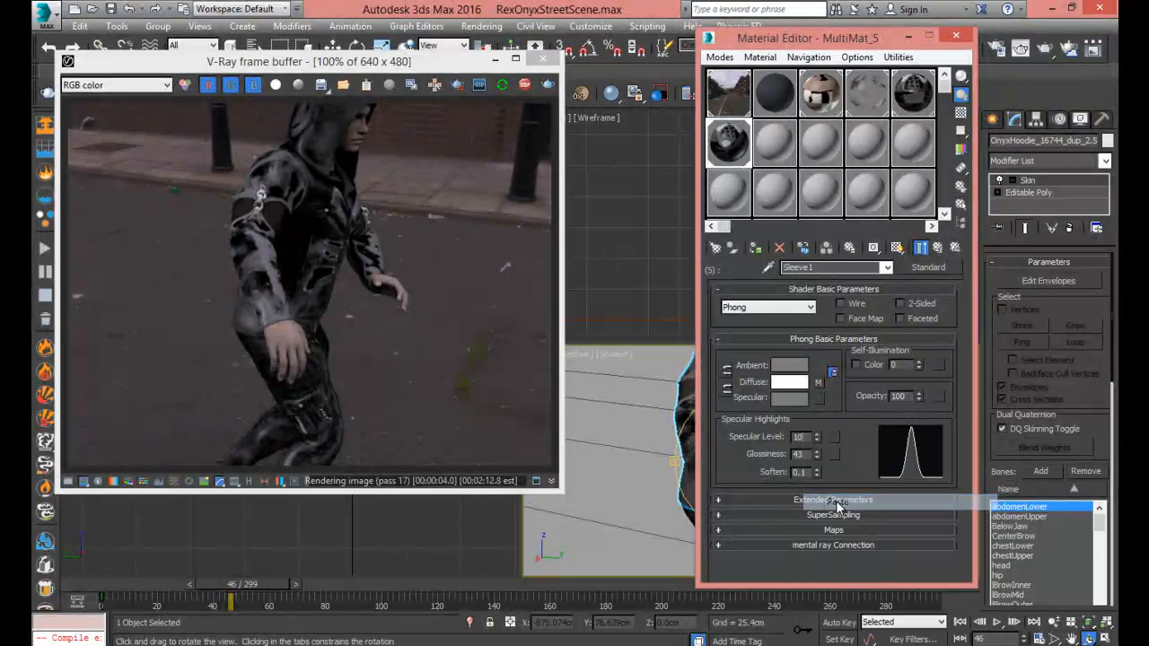
click(937, 248)
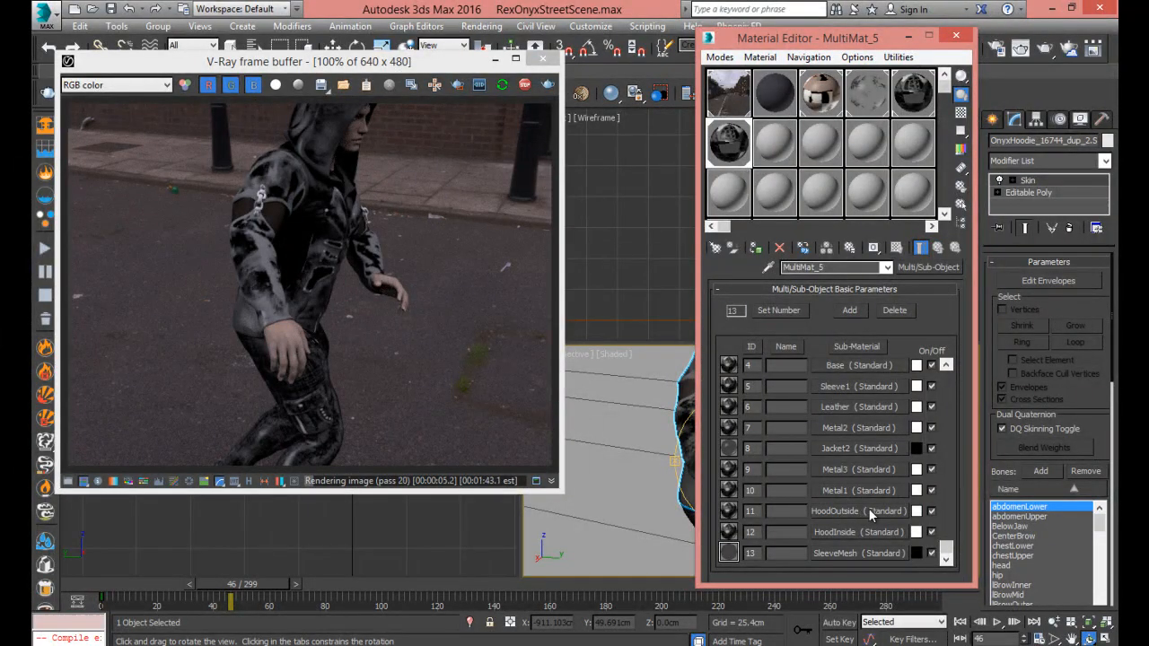
Lower the Specular Level of MultiMat_5's Jadet sub-material to 7 and return to the list
click(947, 365)
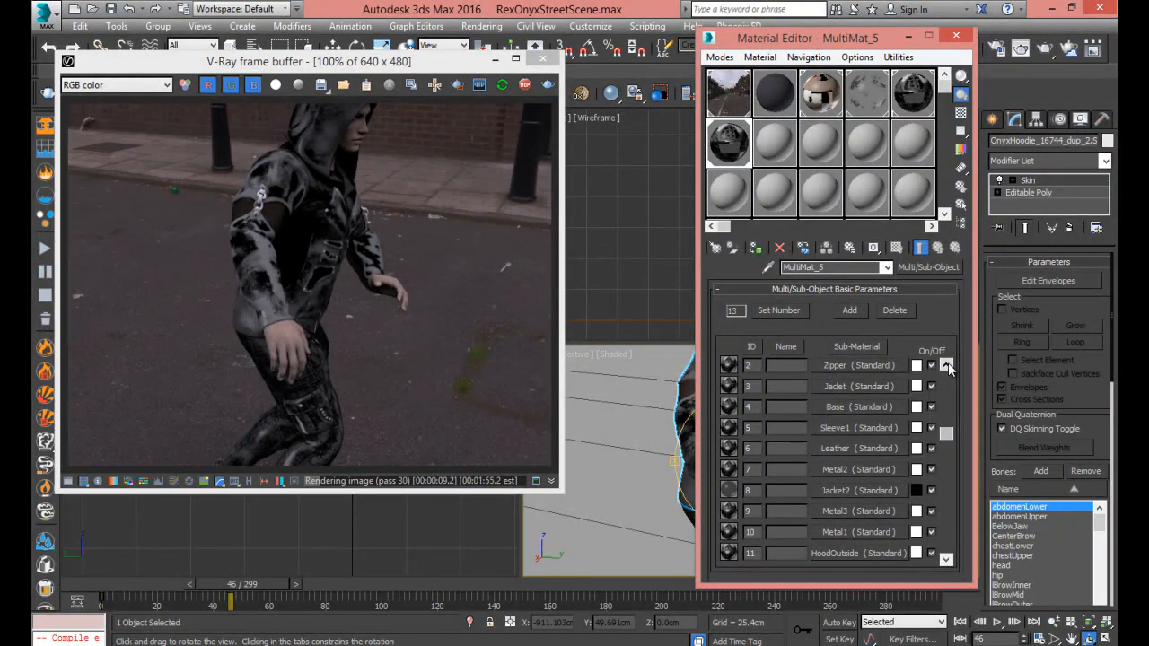
click(947, 366)
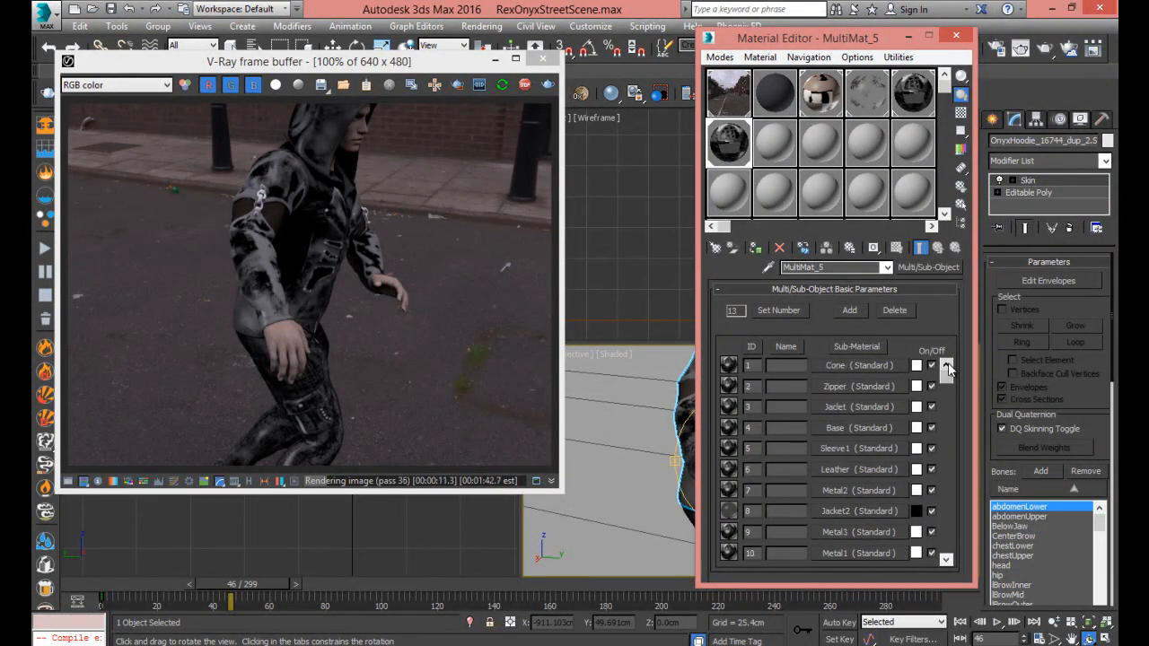
click(859, 407)
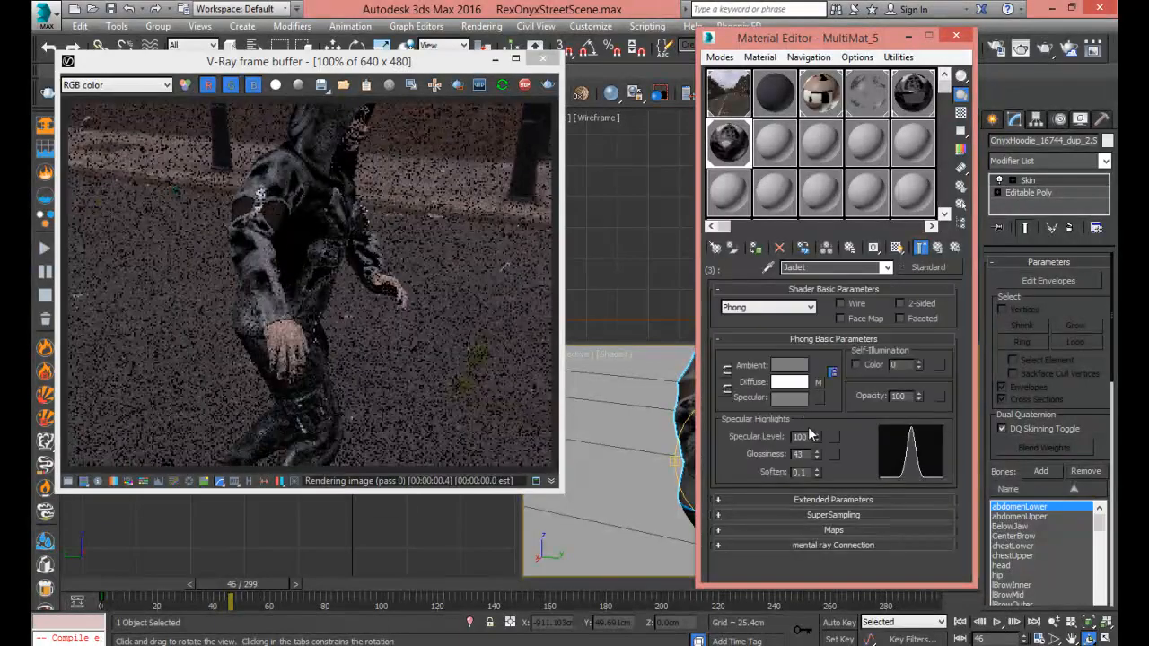
double_click(799, 436)
right_click(800, 436)
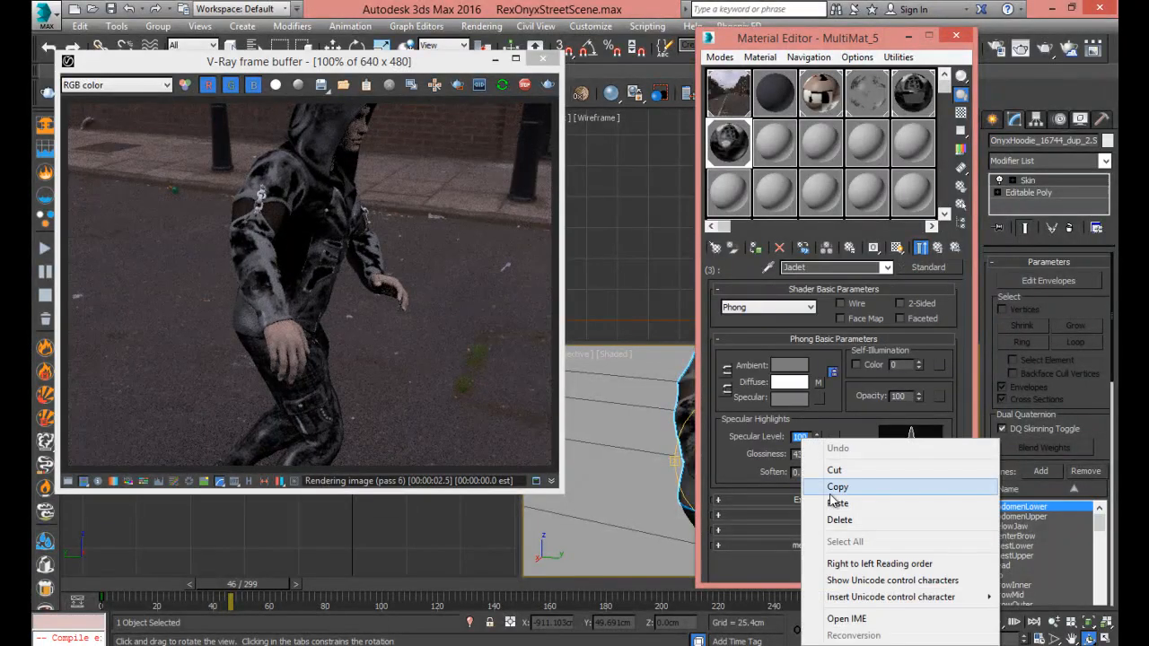
click(837, 504)
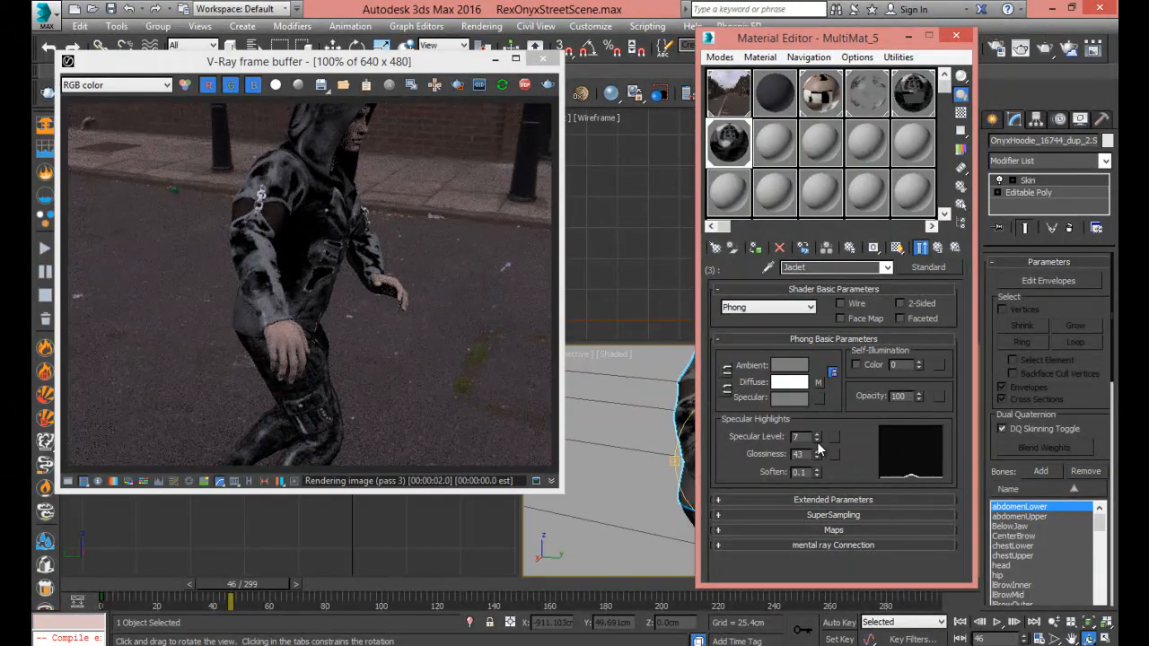
click(937, 247)
Set the Specular Level of MultiMat_5's Sleeve1 sub-material to 0 and move the Material Editor off the perspective viewport
click(835, 448)
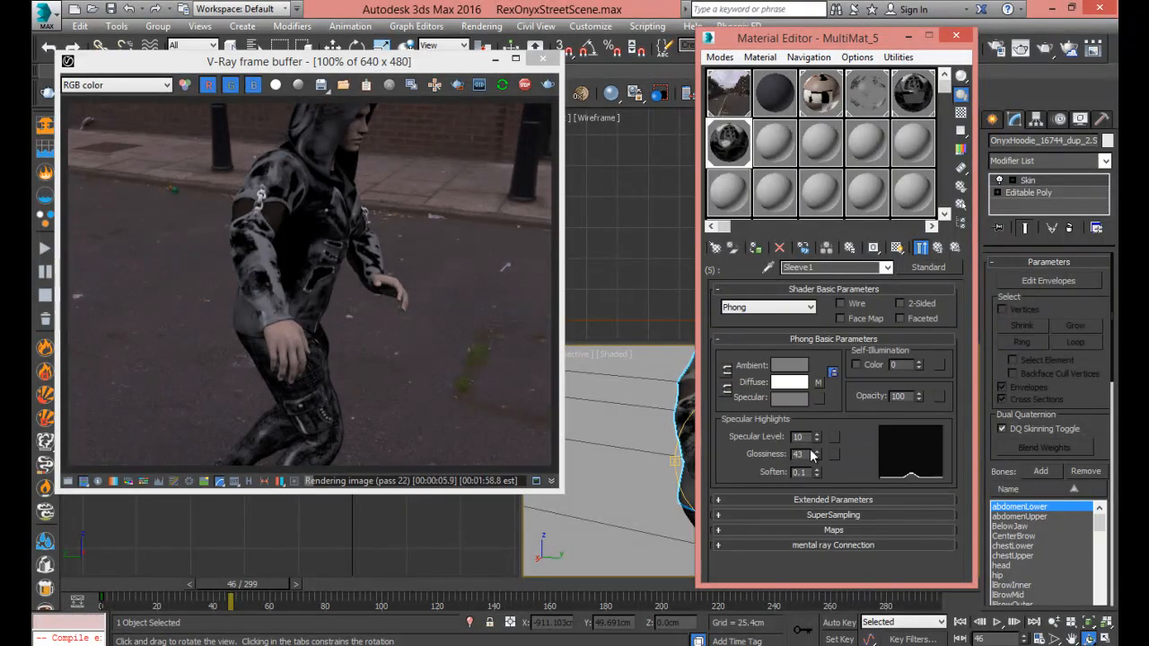
right_click(816, 441)
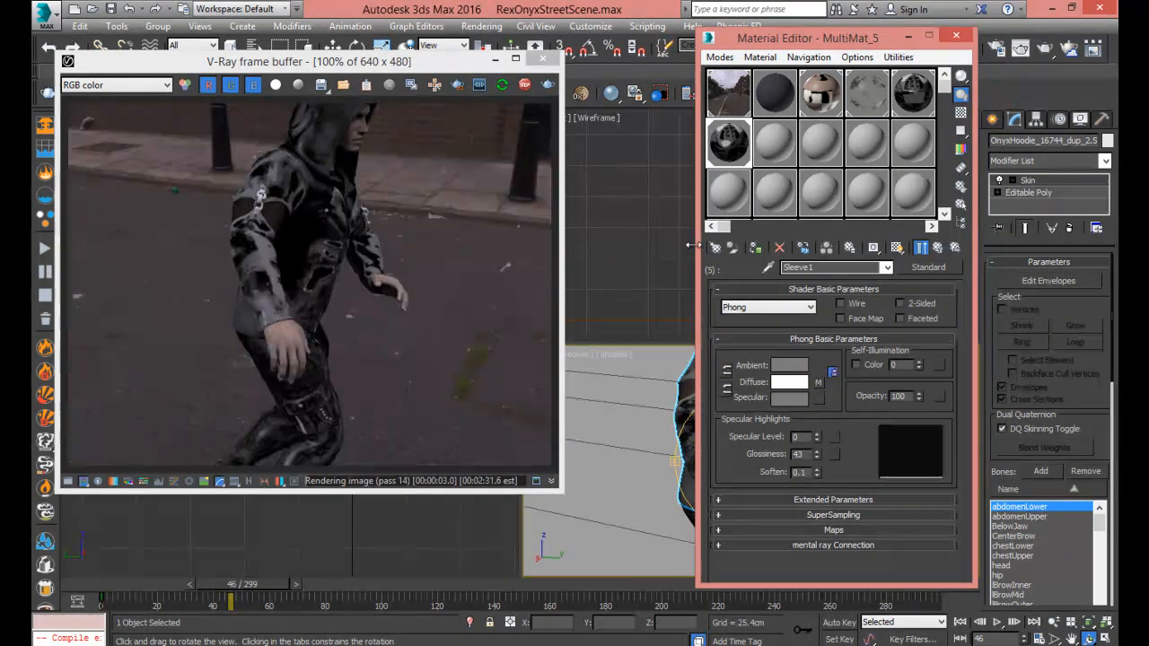
drag(812, 40, 508, 52)
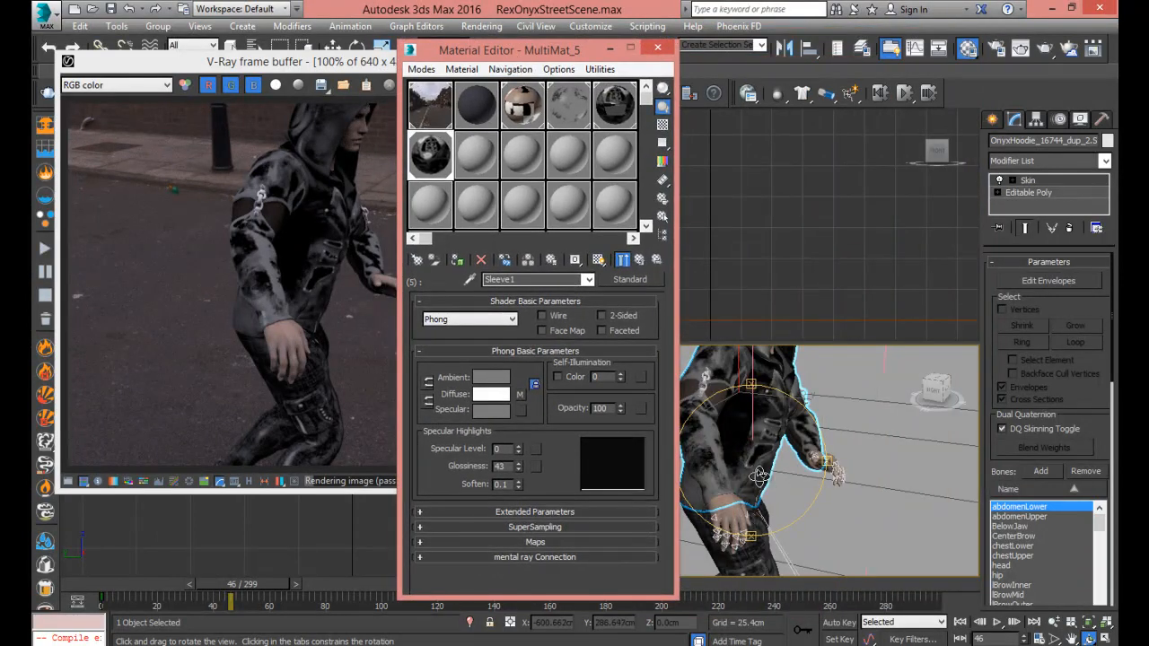
Examine the hoodie's sleeves and waist up close in the render, advancing the animation to frame 48 and uncovering the frame buffer
drag(757, 469, 821, 450)
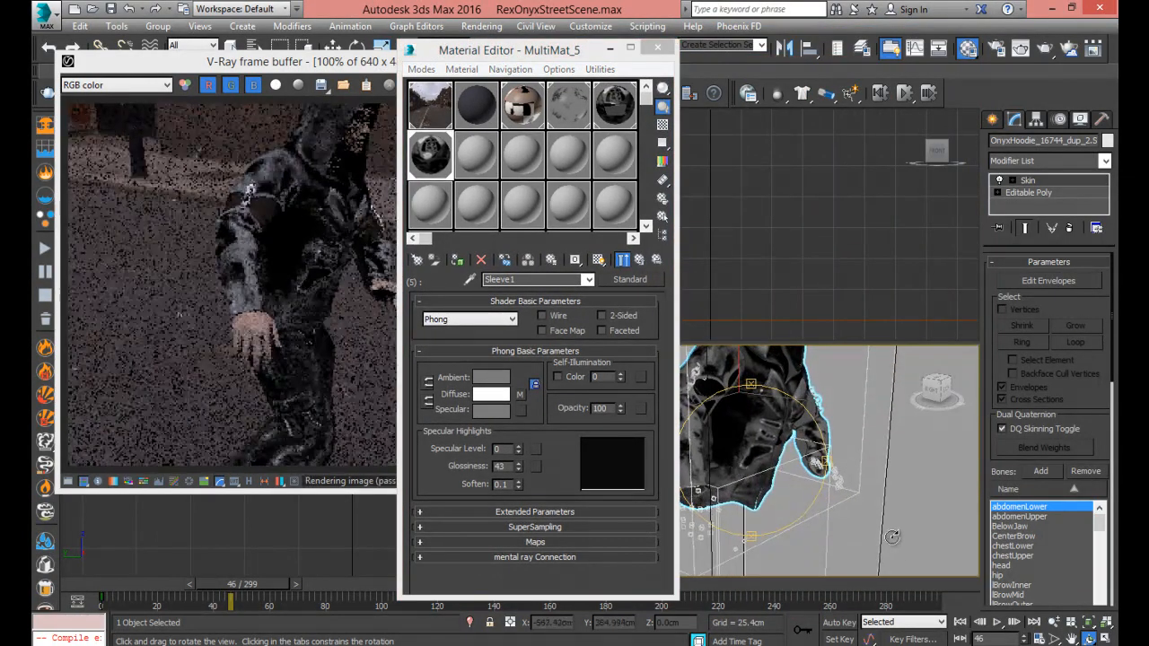
click(1054, 622)
drag(709, 468, 703, 436)
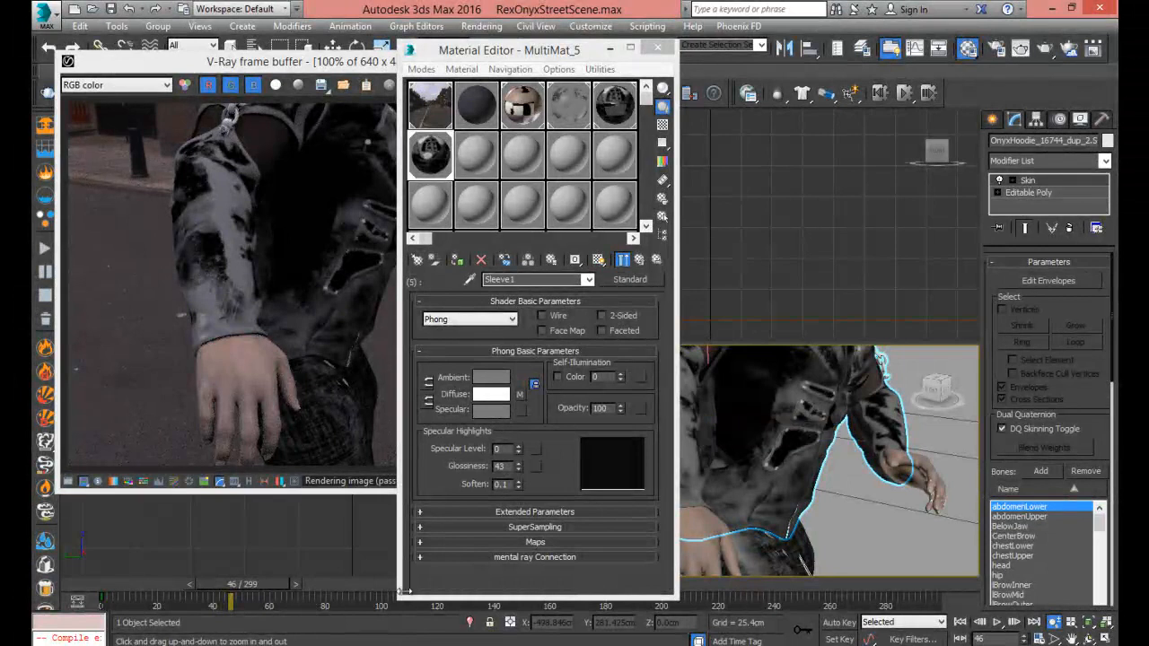
click(294, 584)
click(296, 583)
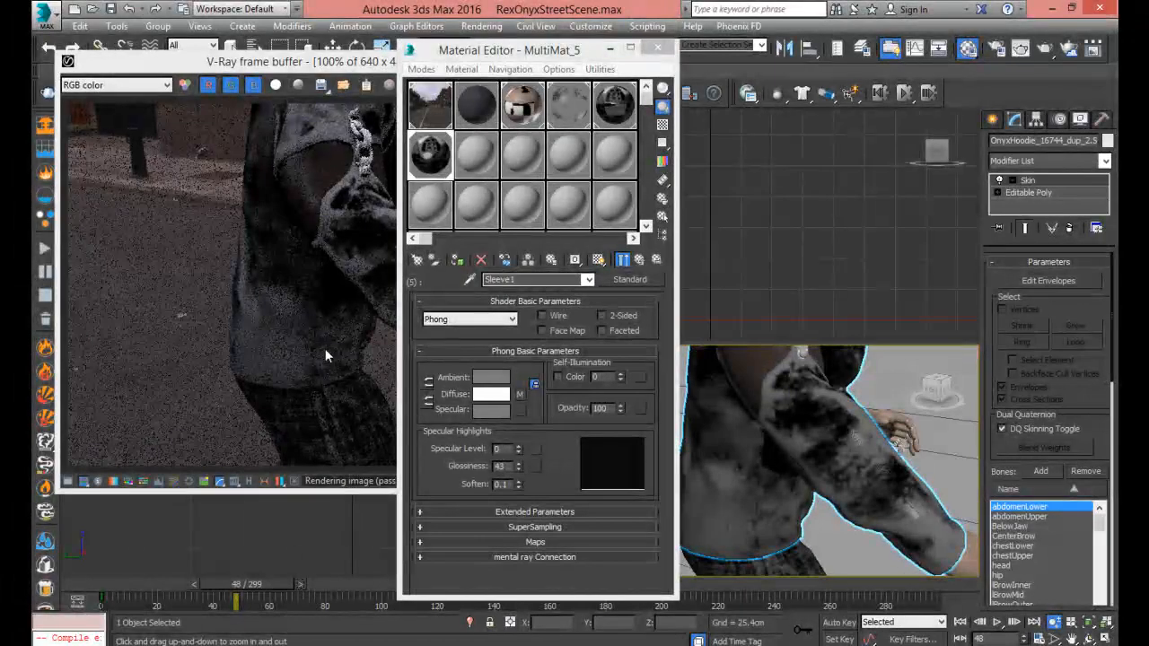
click(1072, 638)
drag(897, 522, 777, 487)
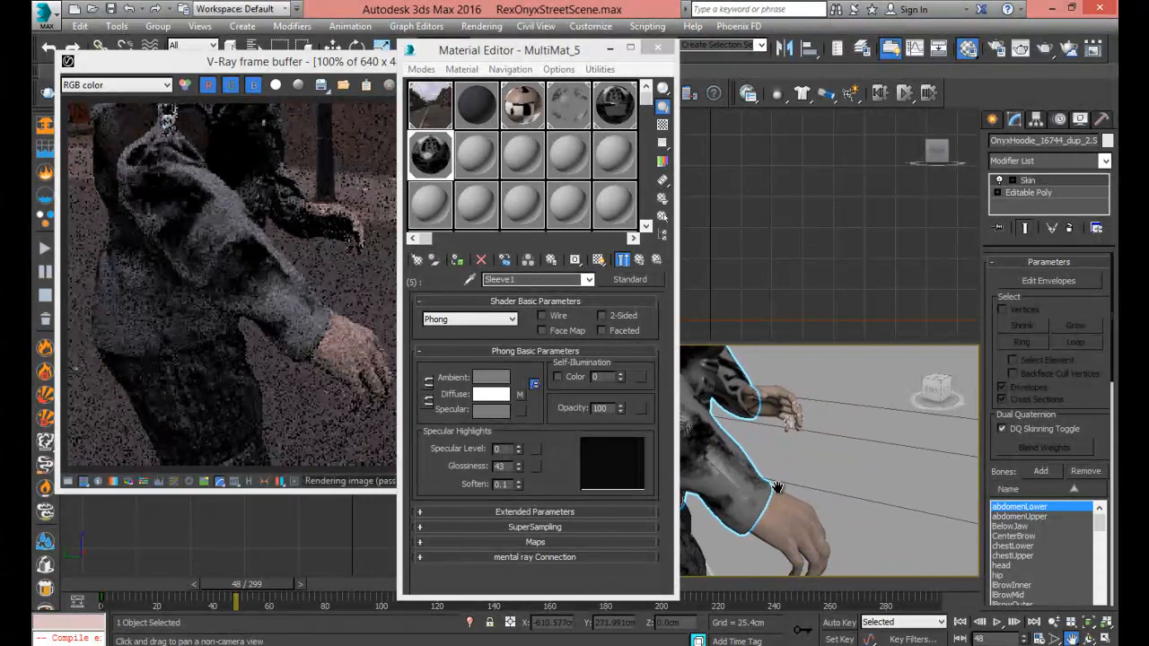
drag(274, 63, 360, 39)
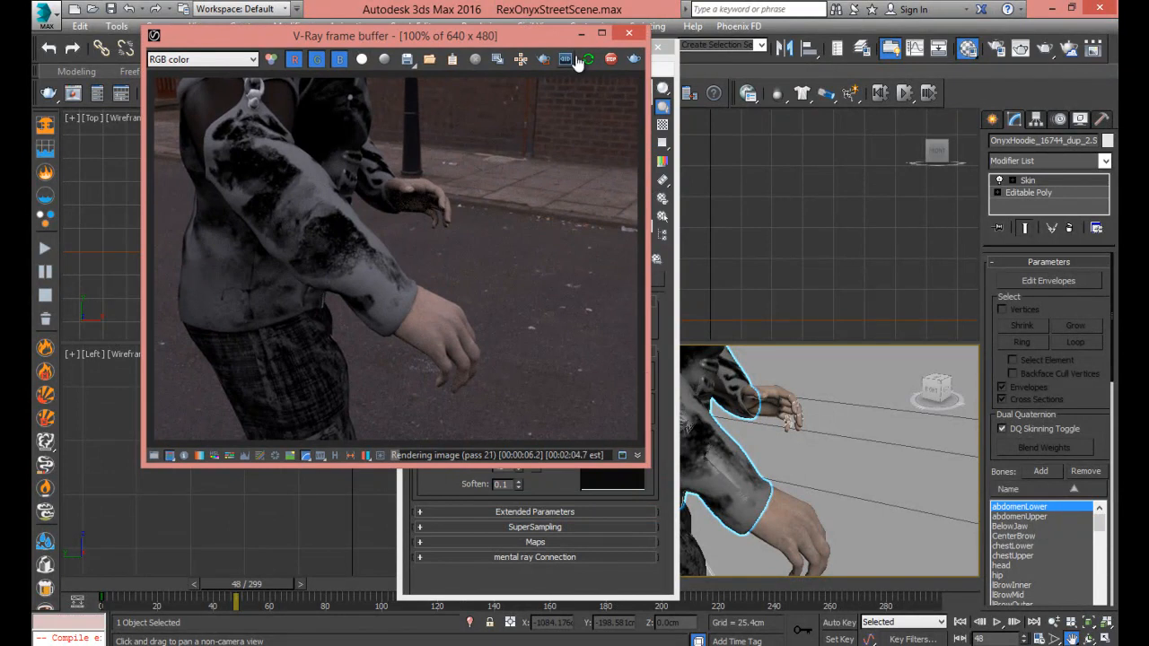
drag(520, 42, 414, 76)
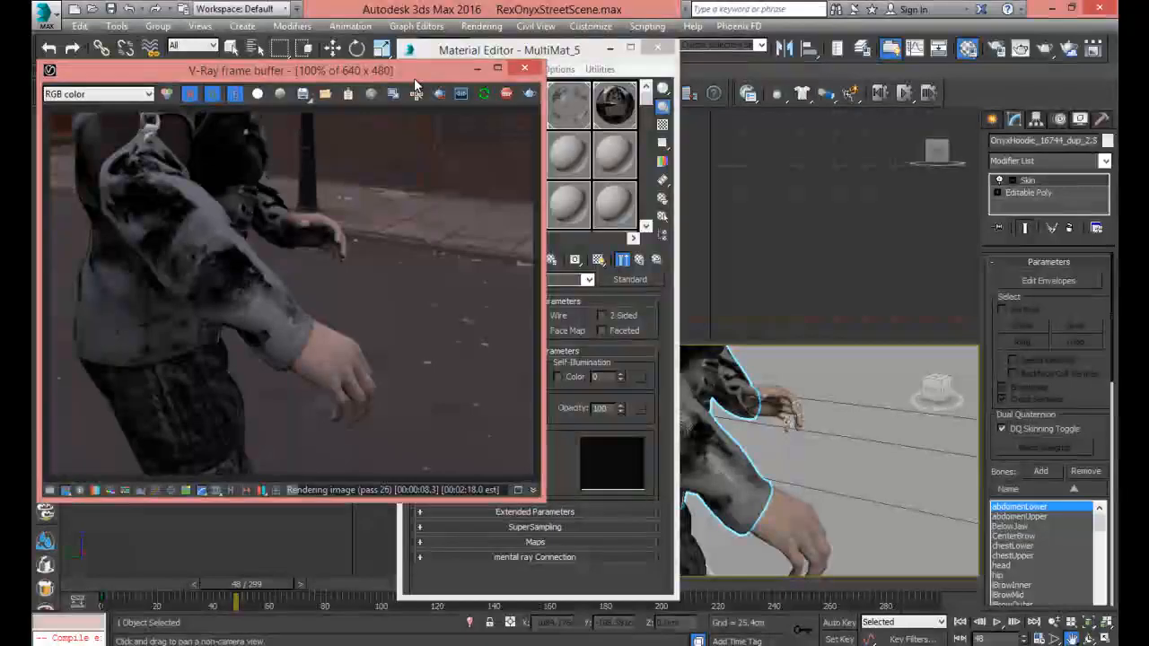